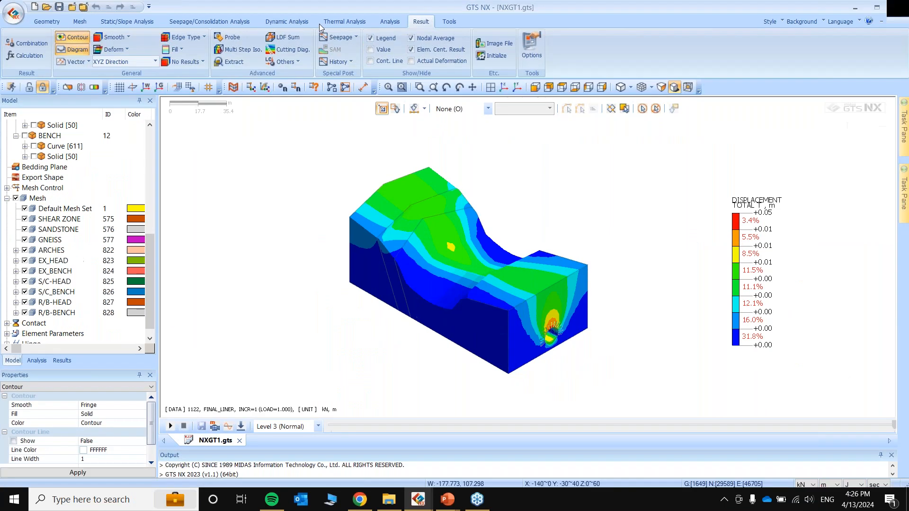
Switch from the displacement results back to the pre-processing model and examine the ground layer meshes and tunnel portal from several angles.
{"action": "left_click", "coordinate": [697, 309]}
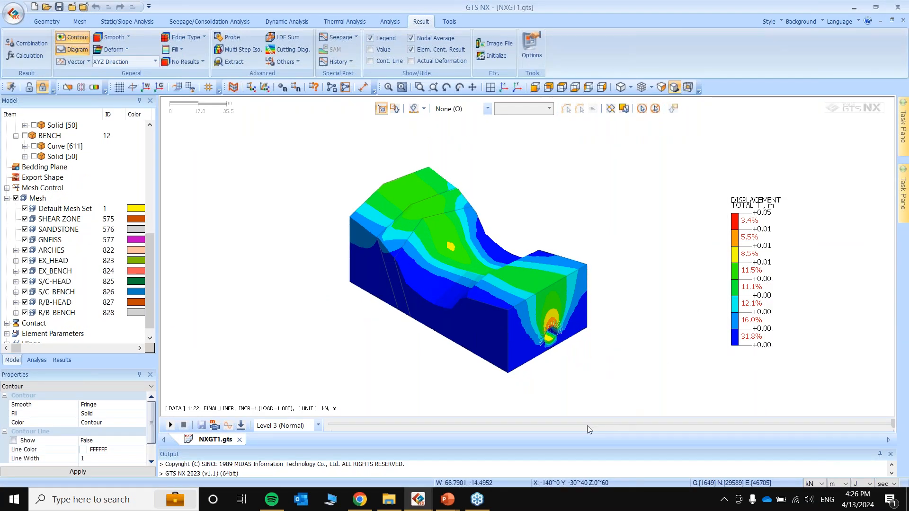
{"action": "scroll", "coordinate": [587, 352], "scroll_direction": "up", "scroll_amount": 2}
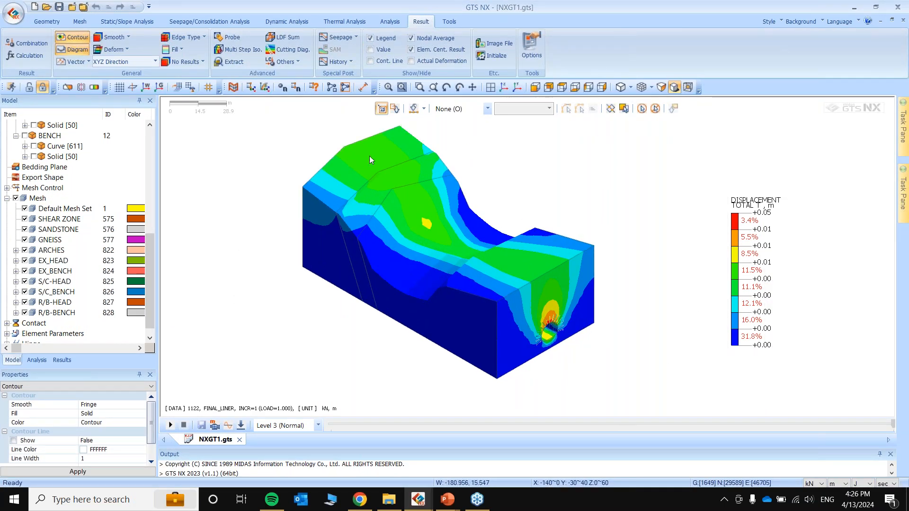
{"action": "left_click", "coordinate": [29, 87]}
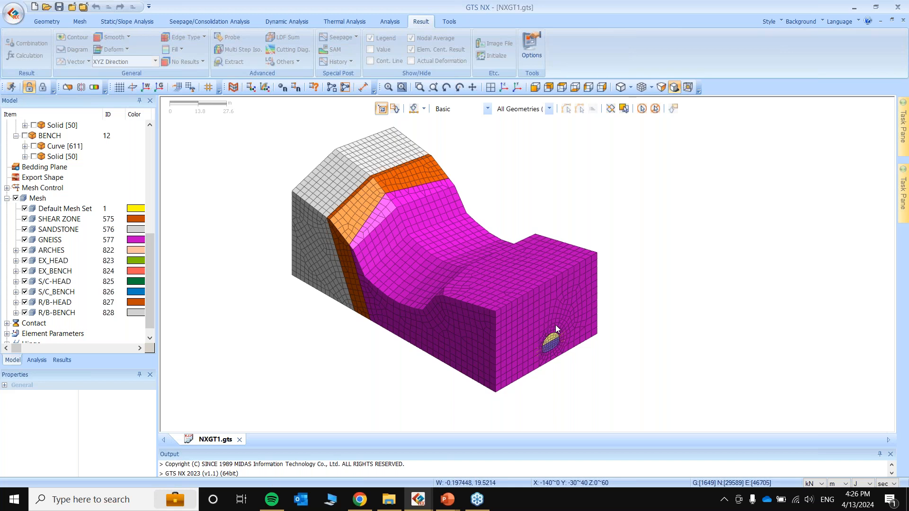
{"action": "middle_click_drag", "start_coordinate": [476, 269], "coordinate": [423, 252]}
{"action": "scroll", "coordinate": [542, 309], "scroll_direction": "up", "scroll_amount": 3}
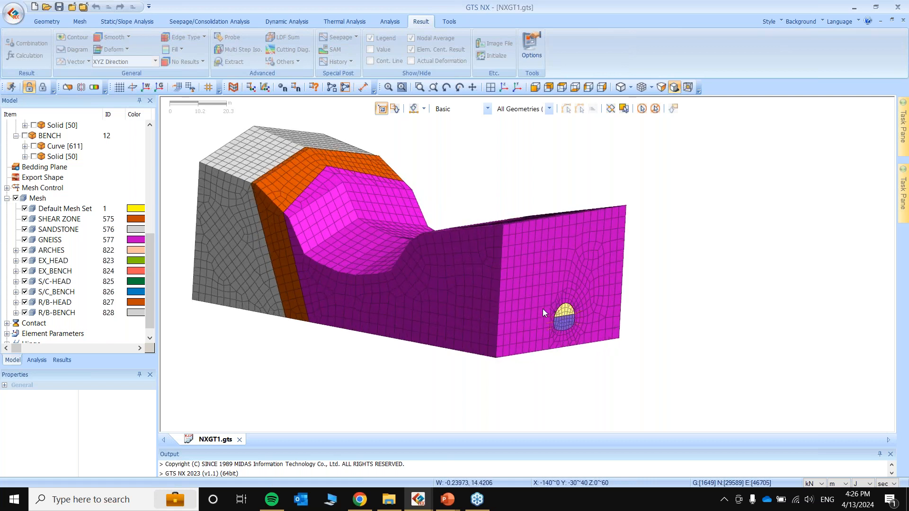
{"action": "scroll", "coordinate": [542, 309], "scroll_direction": "up", "scroll_amount": 2}
{"action": "middle_click_drag", "start_coordinate": [570, 286], "coordinate": [555, 283]}
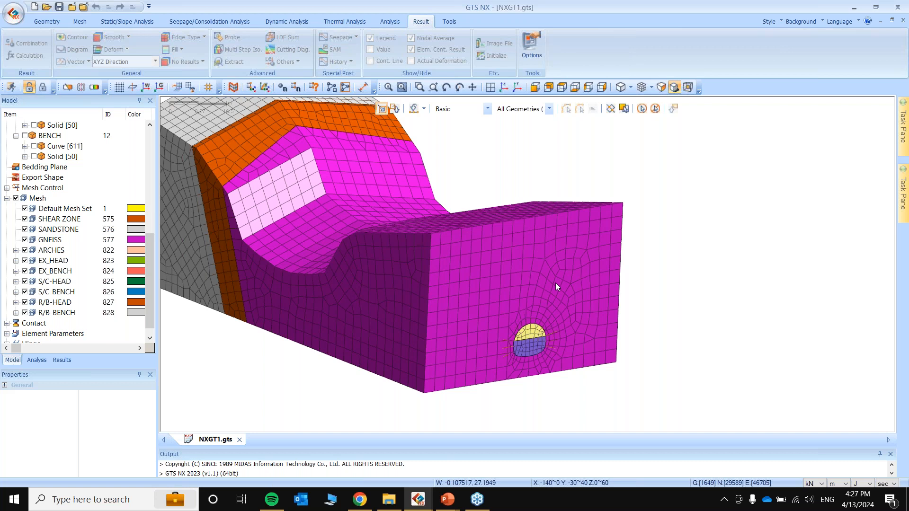
{"action": "scroll", "coordinate": [473, 365], "scroll_direction": "down", "scroll_amount": 3}
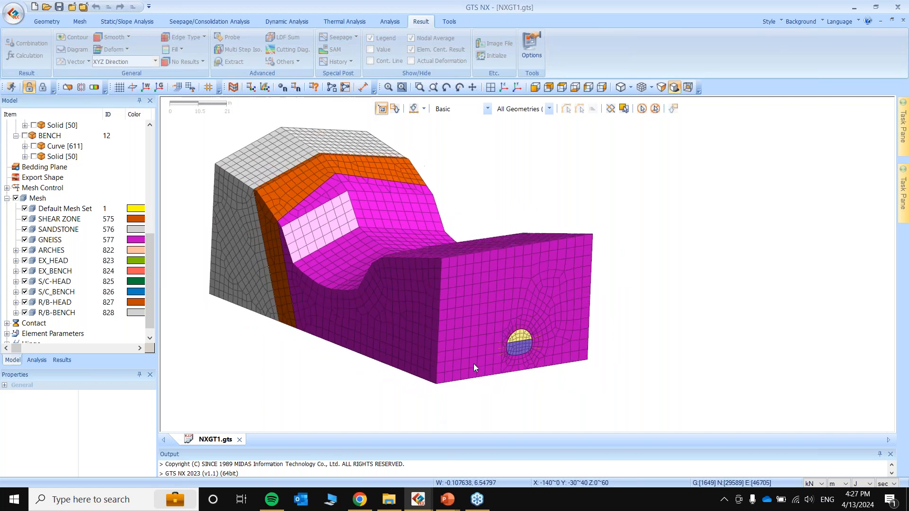
{"action": "middle_click_drag", "start_coordinate": [458, 284], "coordinate": [304, 245]}
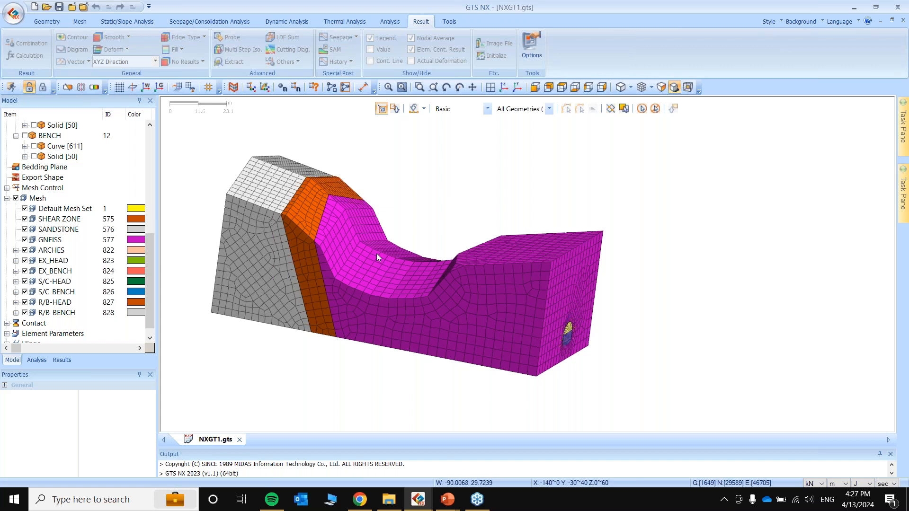
{"action": "mouse_move", "coordinate": [516, 257]}
{"action": "middle_mouse_down"}
{"action": "mouse_move", "coordinate": [544, 258]}
{"action": "mouse_move", "coordinate": [517, 265]}
{"action": "middle_mouse_up"}
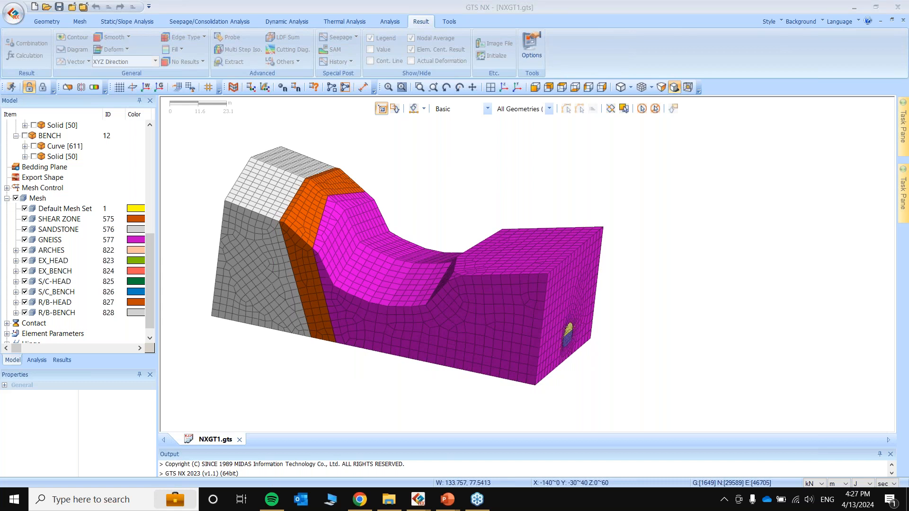
Show the model in isometric view and hide the SHEAR ZONE, SANDSTONE and GNEISS mesh sets, leaving the tunnel meshes displayed.
{"action": "left_click", "coordinate": [504, 88]}
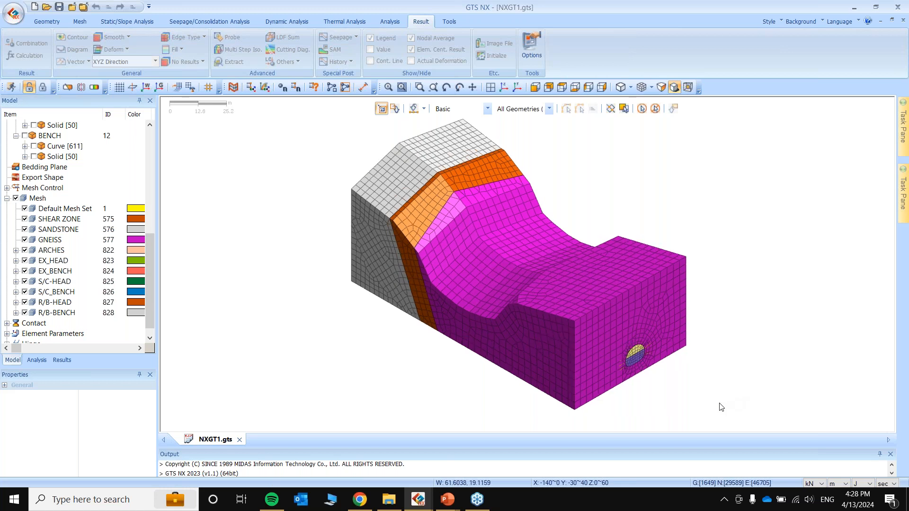
{"action": "scroll", "coordinate": [718, 405], "scroll_direction": "up", "scroll_amount": 3}
{"action": "scroll", "coordinate": [544, 327], "scroll_direction": "up", "scroll_amount": 4}
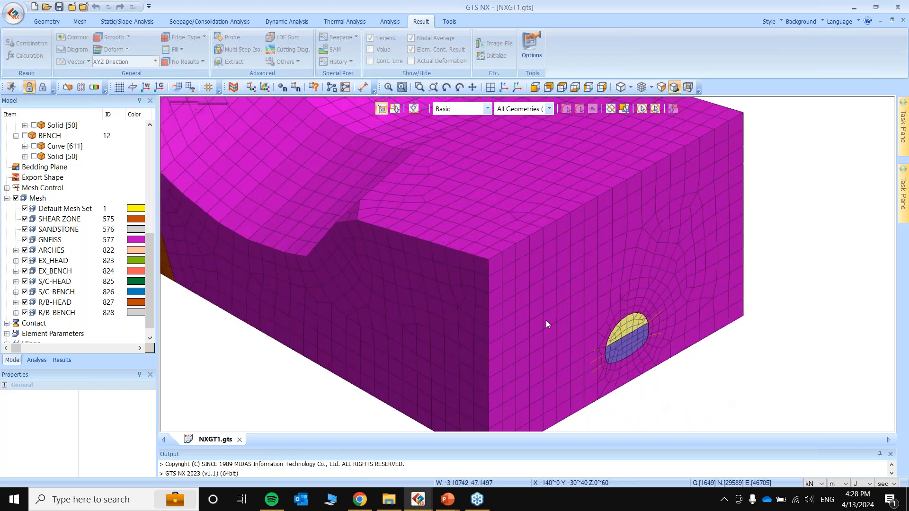
{"action": "scroll", "coordinate": [538, 331], "scroll_direction": "up", "scroll_amount": 3}
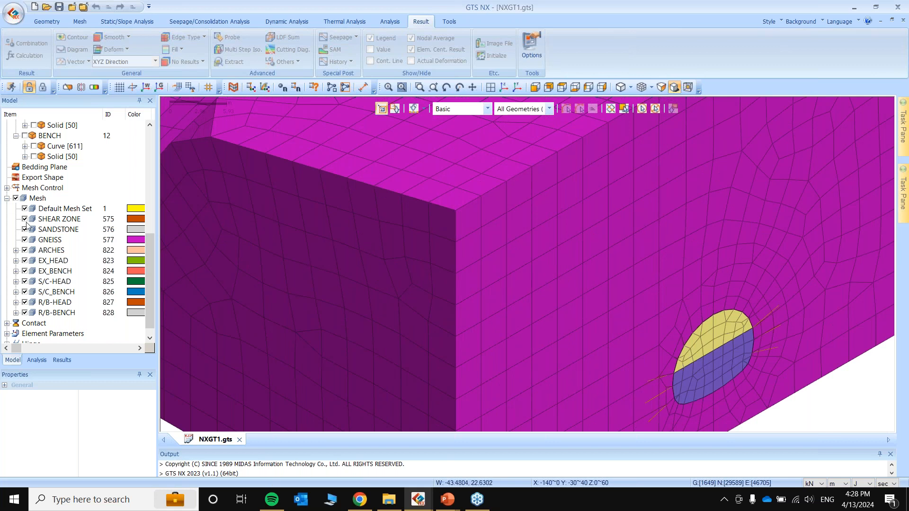
{"action": "left_click", "coordinate": [25, 240]}
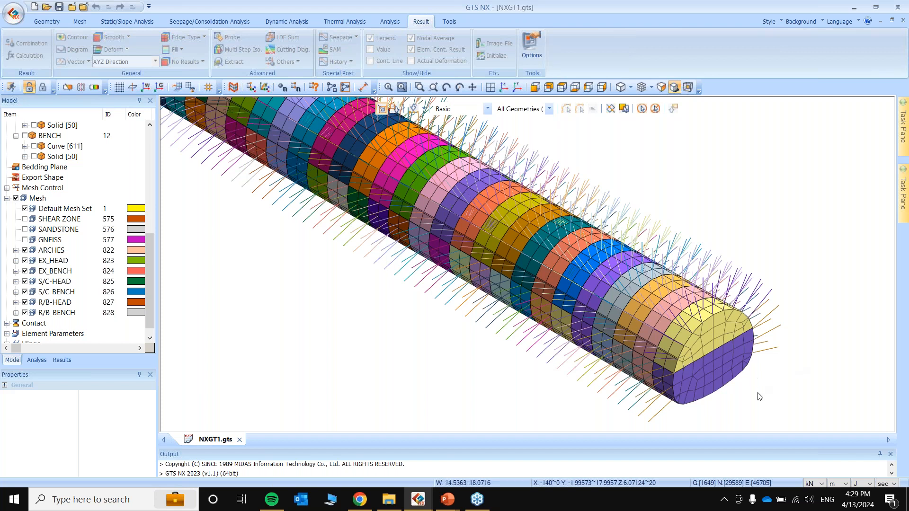
Examine the tunnel face mesh up close and hide the R/B-HEAD and R/B-BENCH rock bolt mesh sets.
{"action": "scroll", "coordinate": [738, 410], "scroll_direction": "up", "scroll_amount": 1}
{"action": "scroll", "coordinate": [729, 384], "scroll_direction": "up", "scroll_amount": 3}
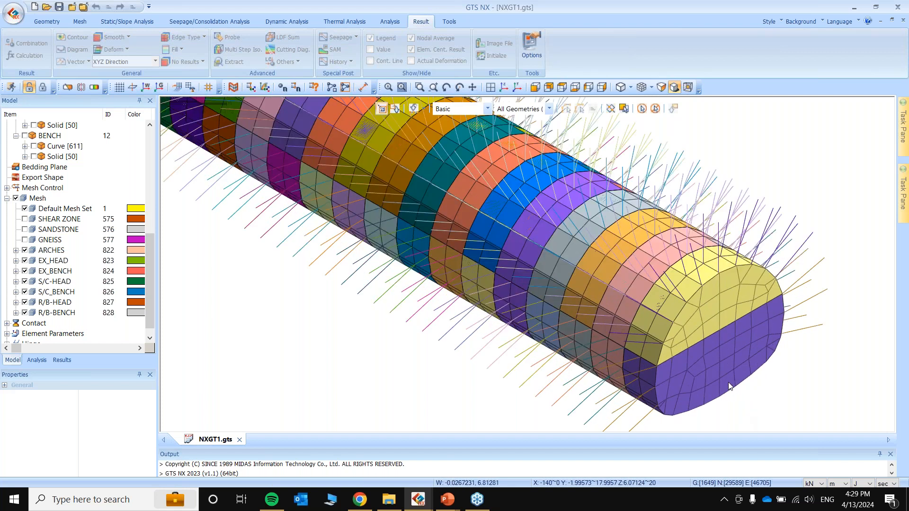
{"action": "scroll", "coordinate": [685, 273], "scroll_direction": "up", "scroll_amount": 4}
{"action": "scroll", "coordinate": [686, 273], "scroll_direction": "up", "scroll_amount": 2}
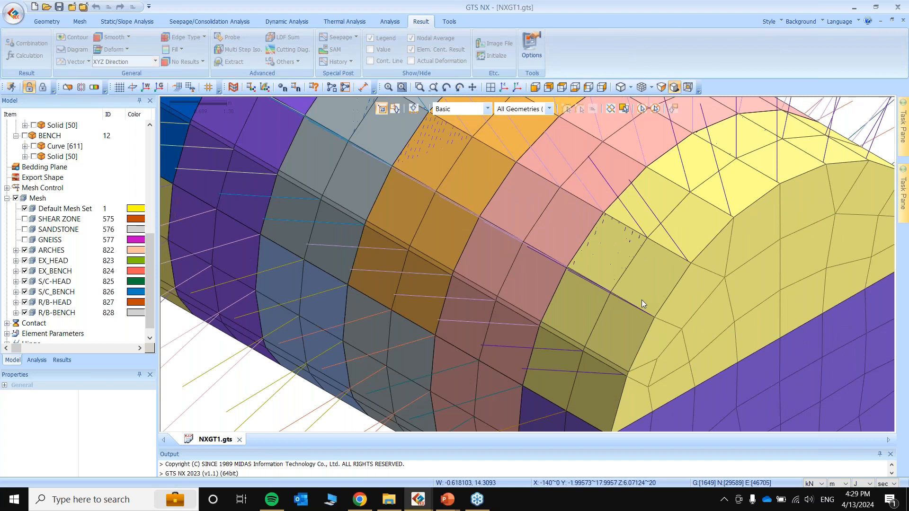
{"action": "scroll", "coordinate": [645, 300], "scroll_direction": "up", "scroll_amount": 3}
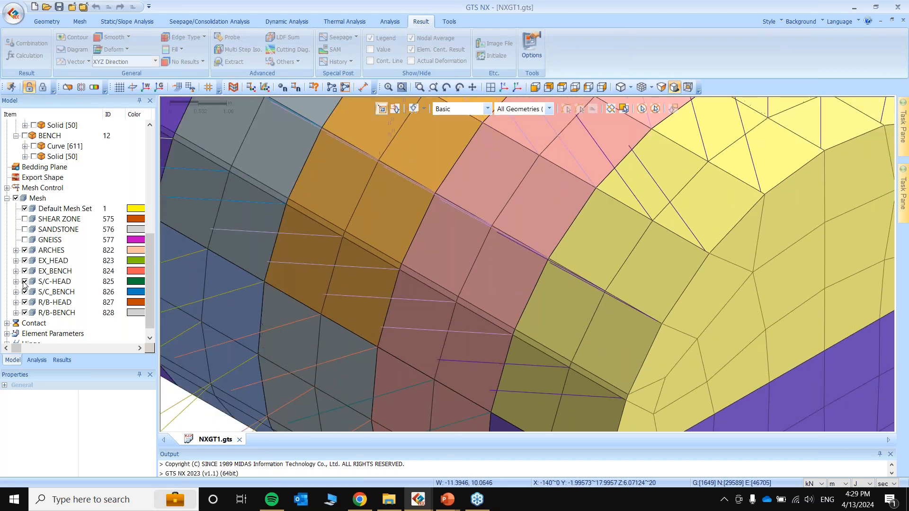
{"action": "left_click", "coordinate": [24, 302]}
{"action": "left_click", "coordinate": [24, 312]}
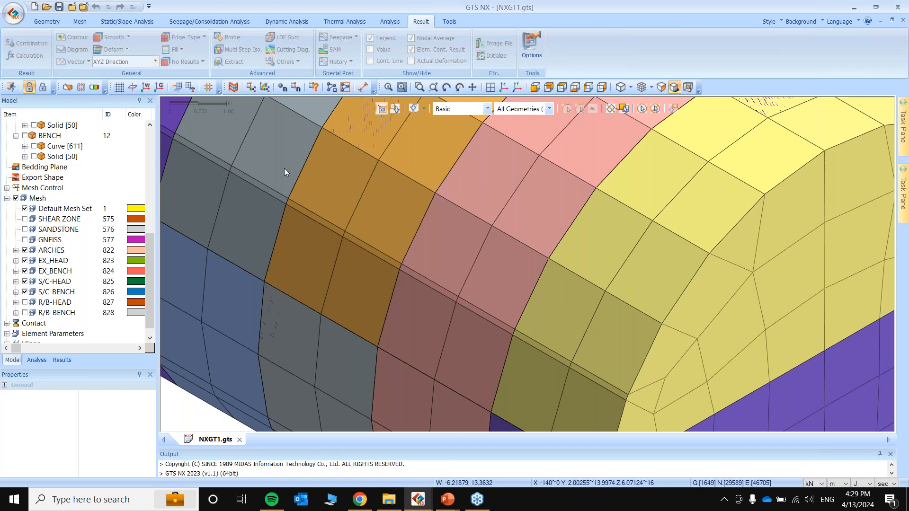
Display the element coordinate axes on the S/C-HEAD mesh set alone and examine their directions looking along the tunnel axis.
{"action": "left_click", "coordinate": [251, 87]}
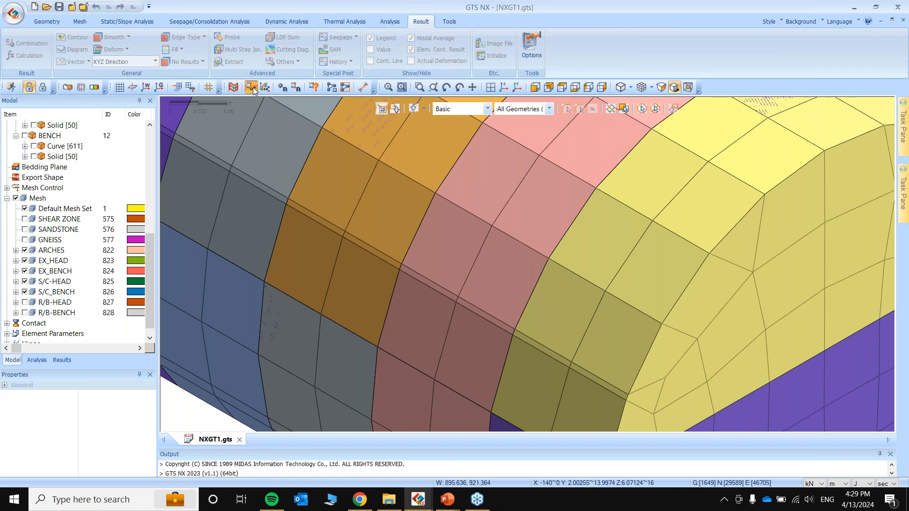
{"action": "left_click", "coordinate": [16, 199]}
{"action": "left_click", "coordinate": [24, 281]}
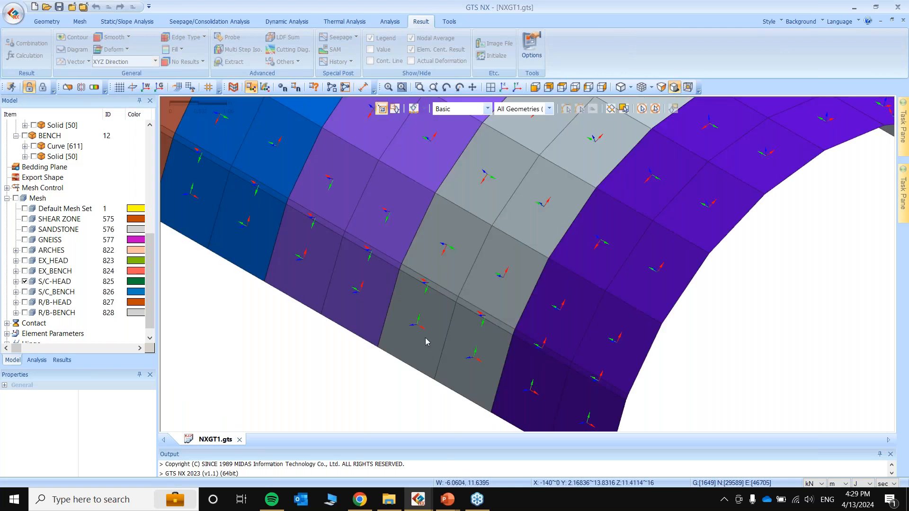
{"action": "scroll", "coordinate": [490, 331], "scroll_direction": "down", "scroll_amount": 3}
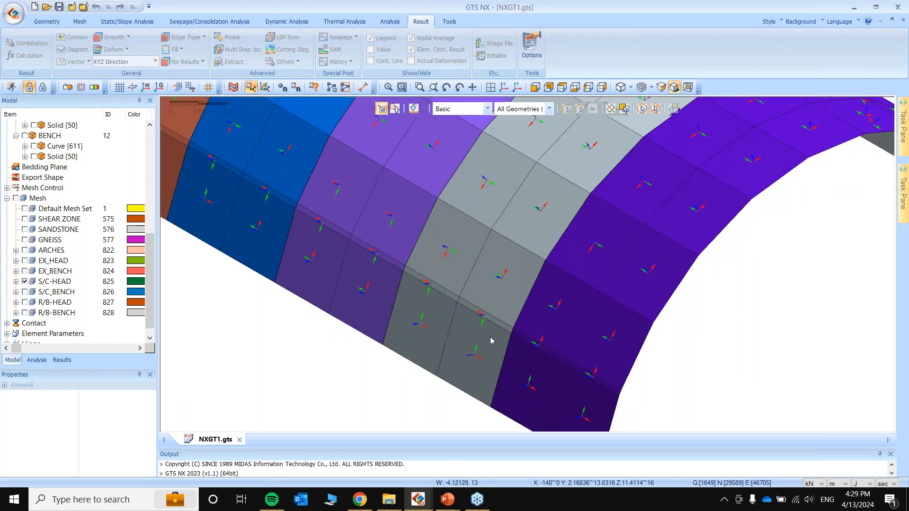
{"action": "scroll", "coordinate": [500, 356], "scroll_direction": "down", "scroll_amount": 1}
{"action": "left_click", "coordinate": [600, 87]}
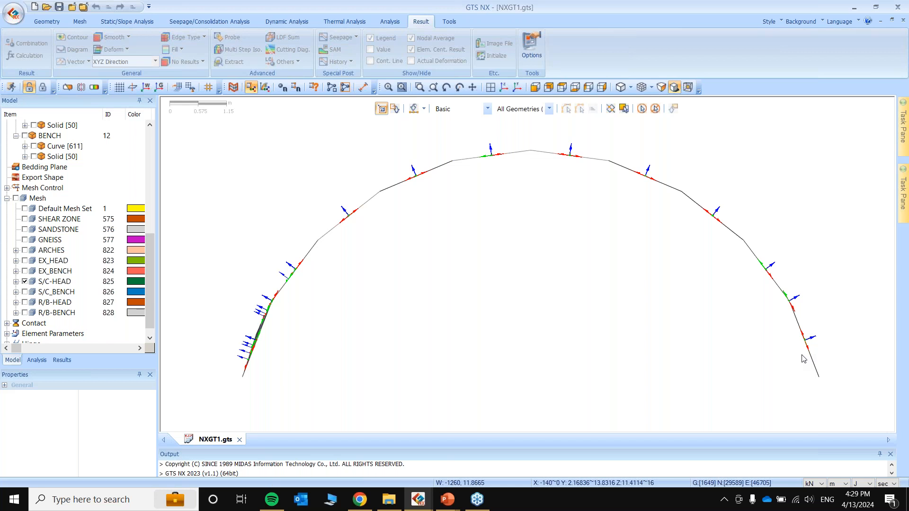
Turn off the element coordinate axes and return the S/C-HEAD shell mesh to isometric view.
{"action": "left_click", "coordinate": [252, 88]}
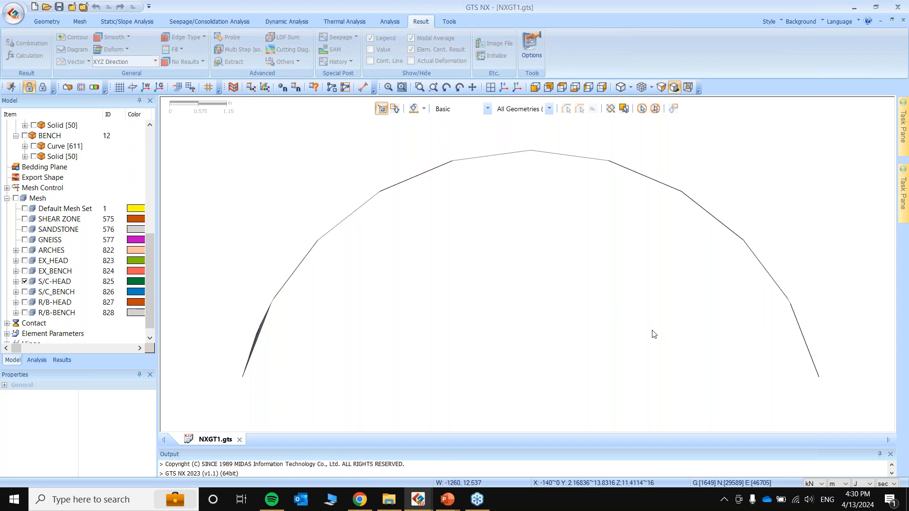
{"action": "left_click", "coordinate": [505, 89]}
{"action": "scroll", "coordinate": [490, 327], "scroll_direction": "down", "scroll_amount": 2}
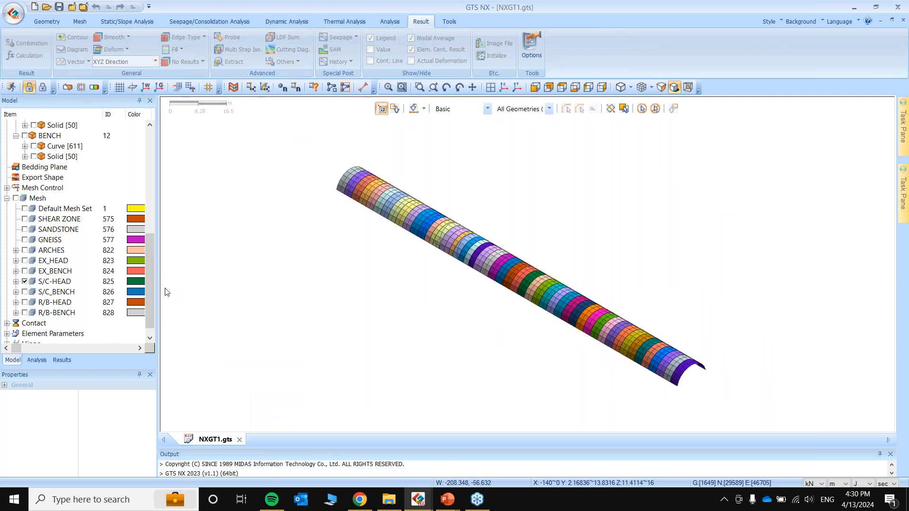
Hide the S/C-HEAD mesh set and display the solids of the HEAD and BENCH geometry sets.
{"action": "left_click", "coordinate": [25, 281]}
{"action": "scroll", "coordinate": [63, 240], "scroll_direction": "up", "scroll_amount": 2}
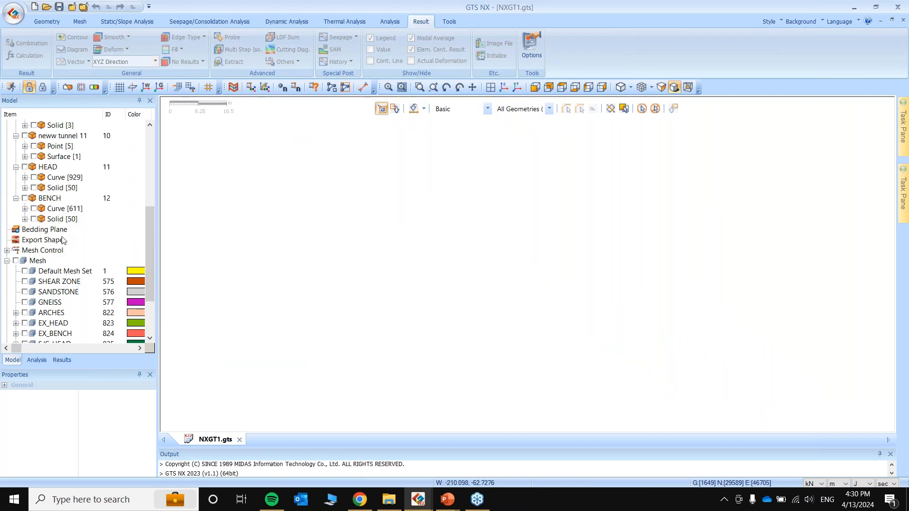
{"action": "scroll", "coordinate": [63, 240], "scroll_direction": "up", "scroll_amount": 1}
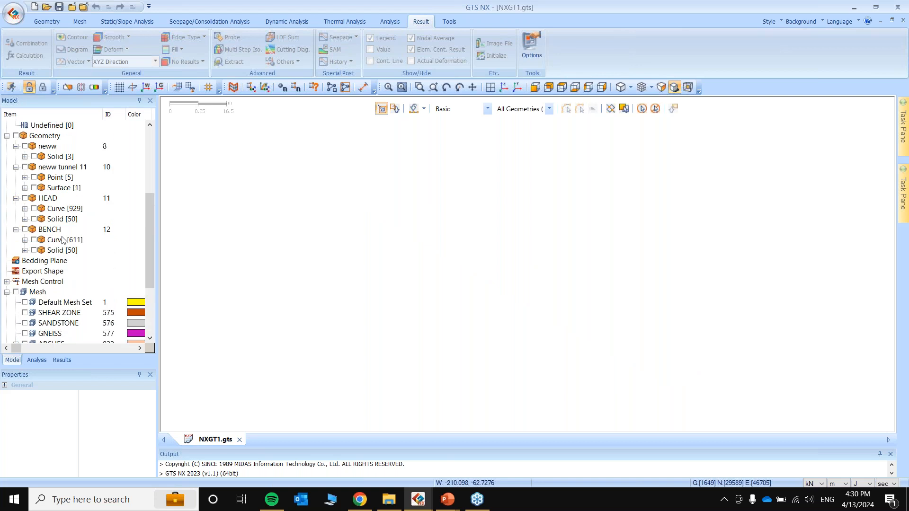
{"action": "left_click", "coordinate": [33, 219]}
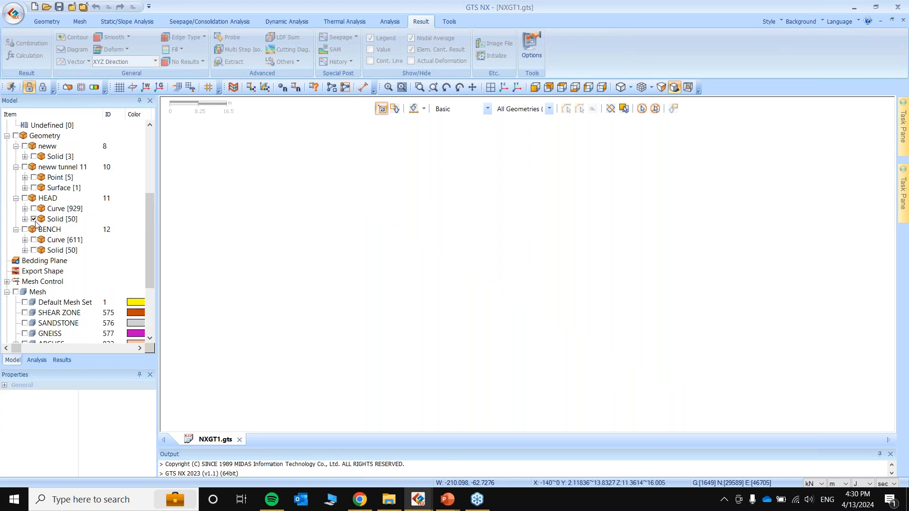
{"action": "left_click", "coordinate": [34, 250]}
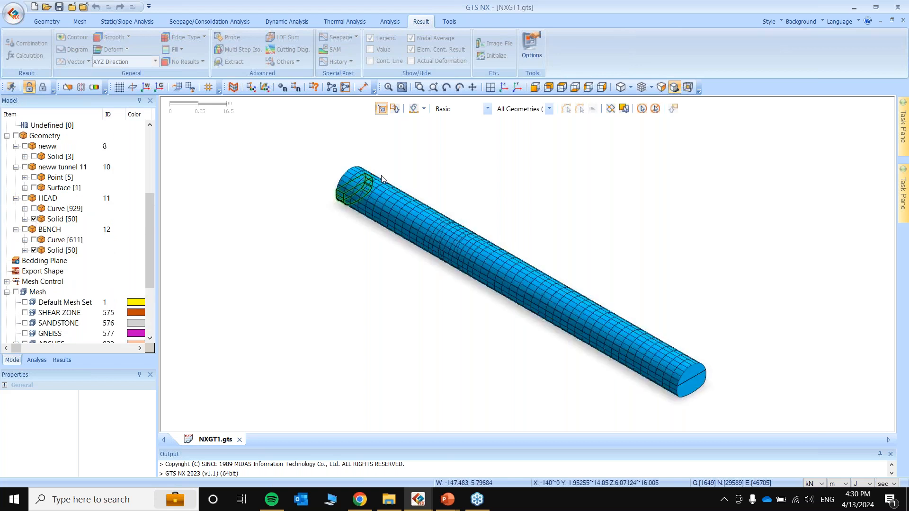
Measure the tunnel cross-section's total height, its width at the head-bench boundary and its maximum width in an end view.
{"action": "left_click", "coordinate": [607, 87]}
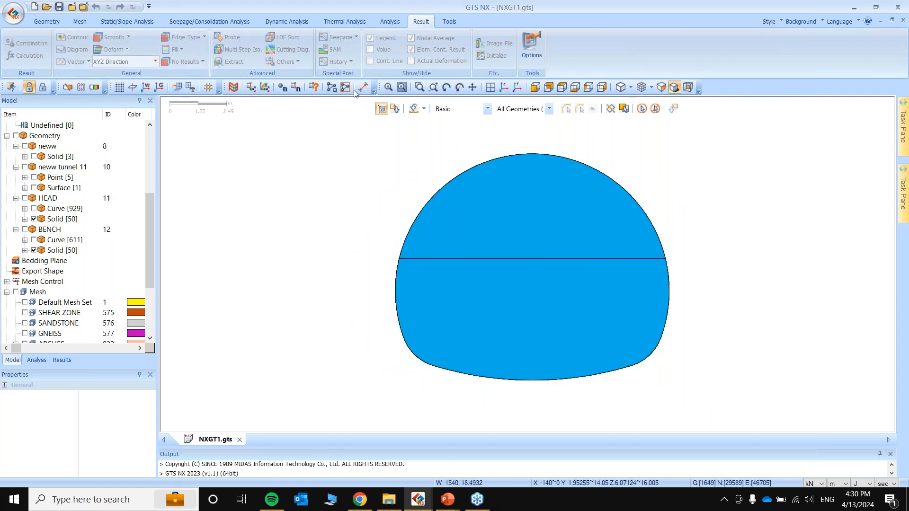
{"action": "left_click", "coordinate": [363, 87]}
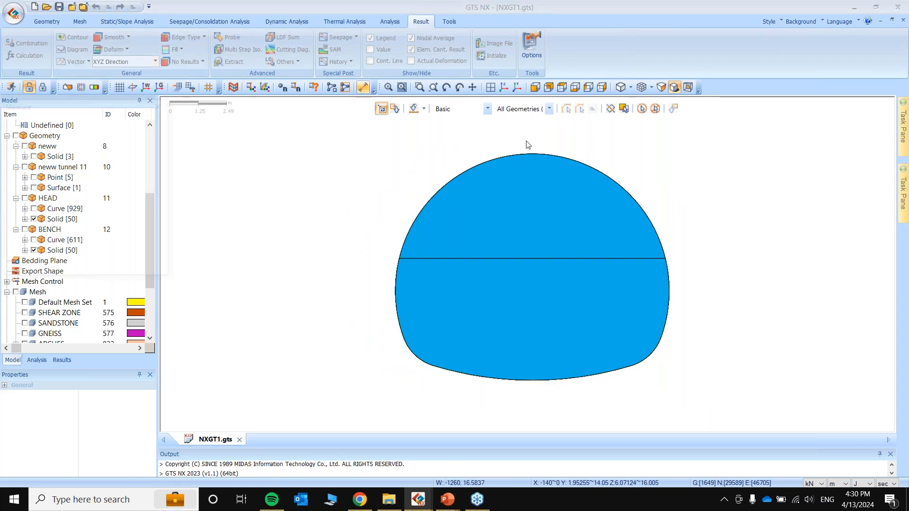
{"action": "left_click", "coordinate": [532, 381]}
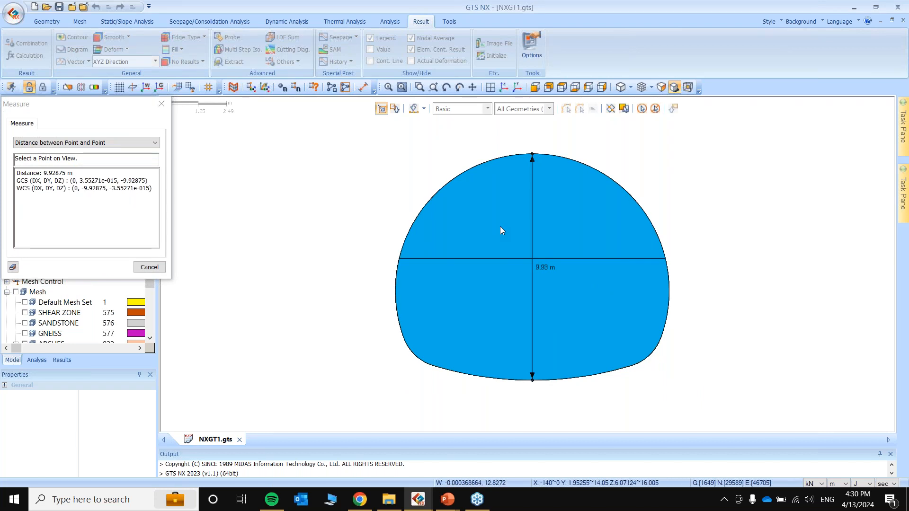
{"action": "left_click", "coordinate": [398, 259]}
{"action": "left_click", "coordinate": [665, 259]}
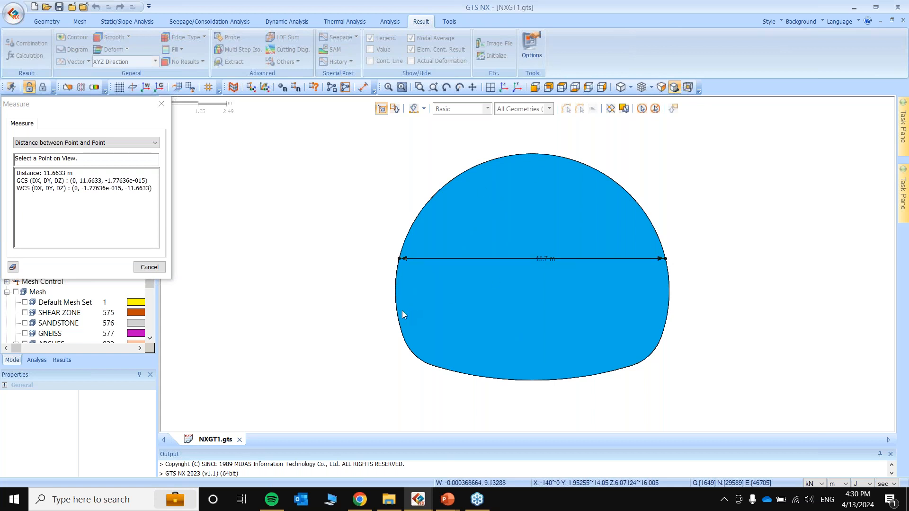
{"action": "left_click", "coordinate": [395, 295]}
{"action": "left_click", "coordinate": [667, 295]}
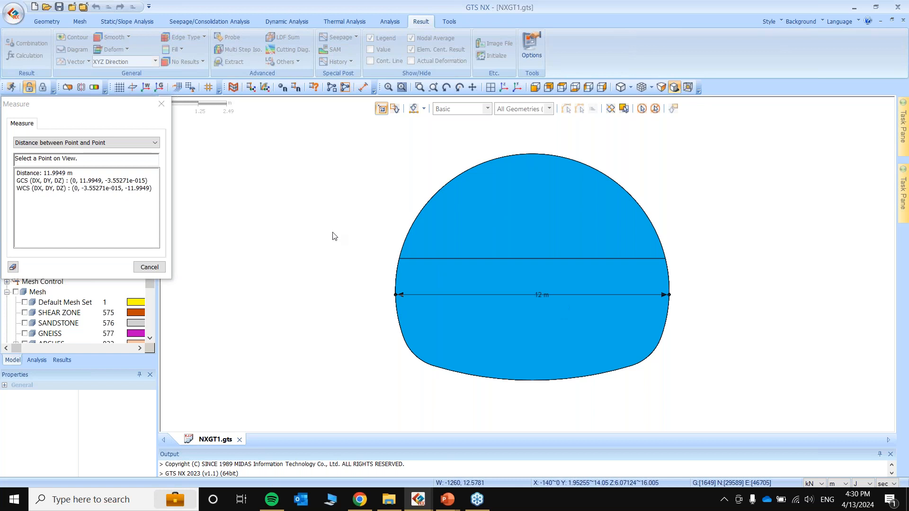
{"action": "left_click", "coordinate": [168, 104]}
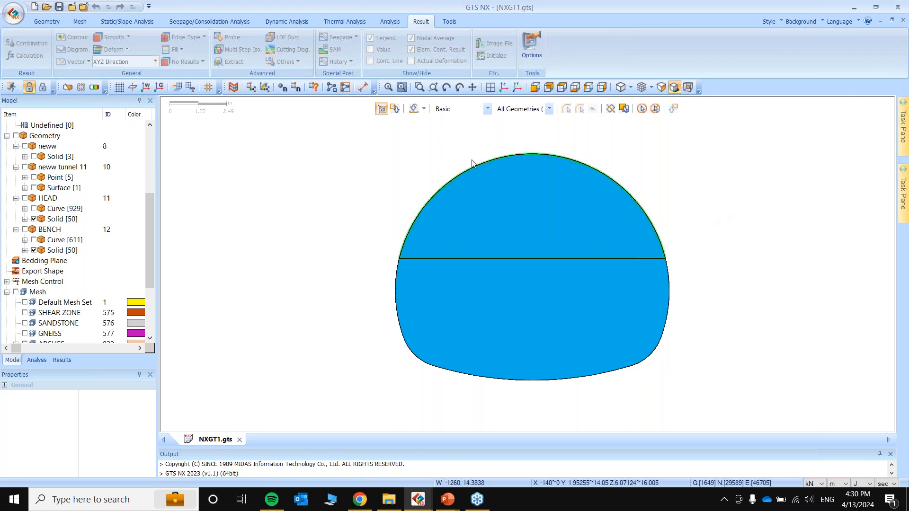
Measure the tunnel's full length point to point between its two ends in isometric view.
{"action": "left_click", "coordinate": [509, 90]}
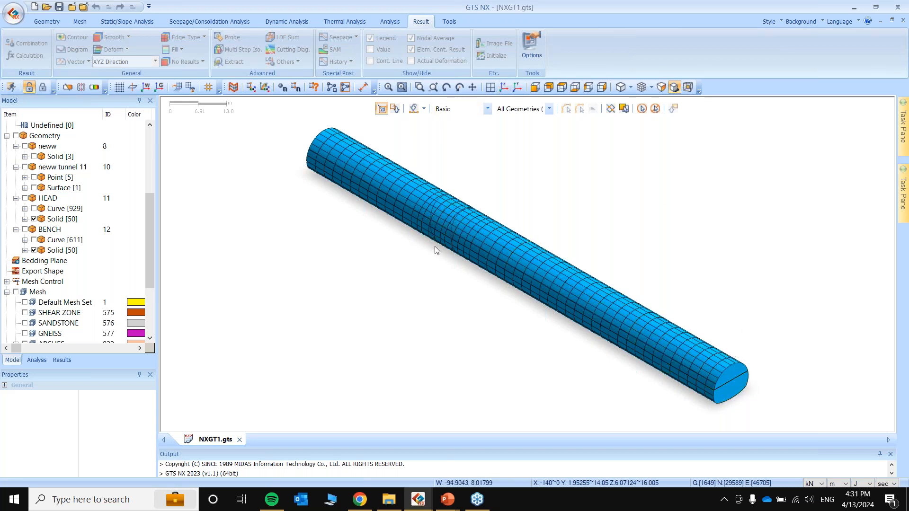
{"action": "left_click", "coordinate": [363, 88]}
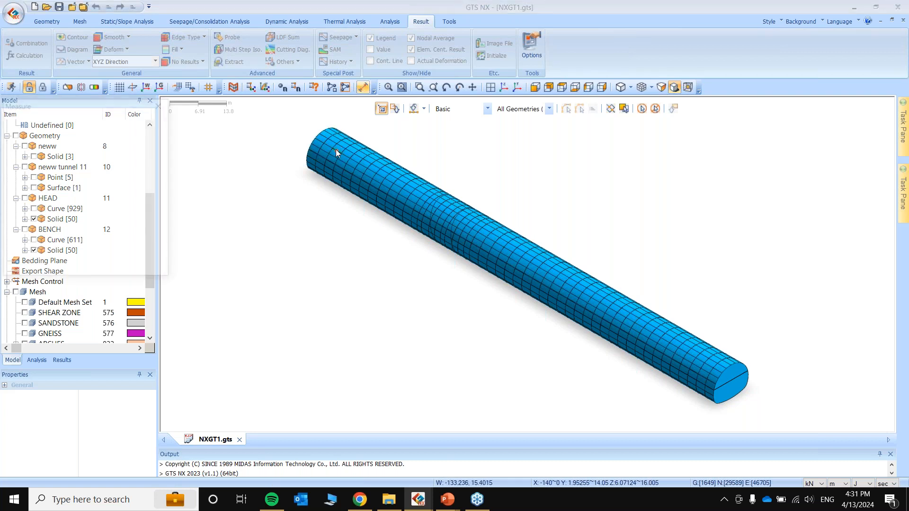
{"action": "left_click", "coordinate": [714, 383]}
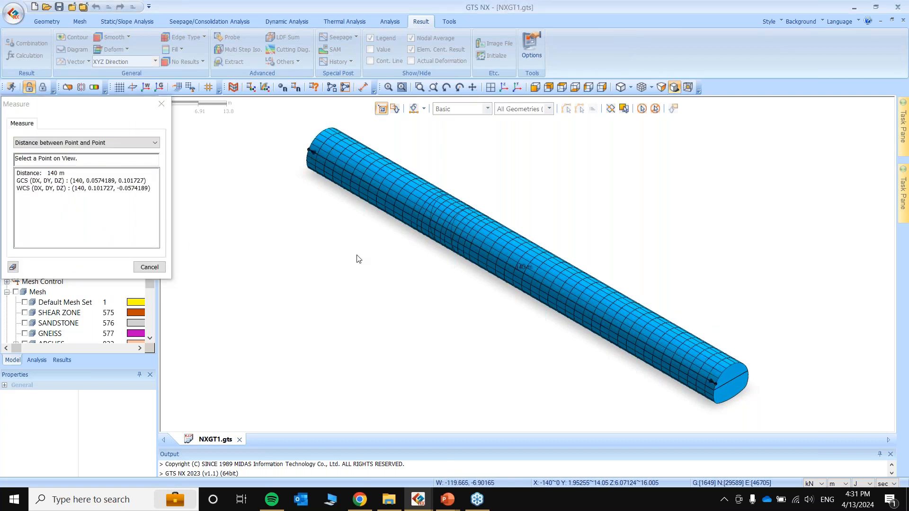
Close the distance measurement and display the SHEAR ZONE mesh with the tunnel solids in front view.
{"action": "left_click", "coordinate": [158, 103]}
{"action": "left_click", "coordinate": [24, 313]}
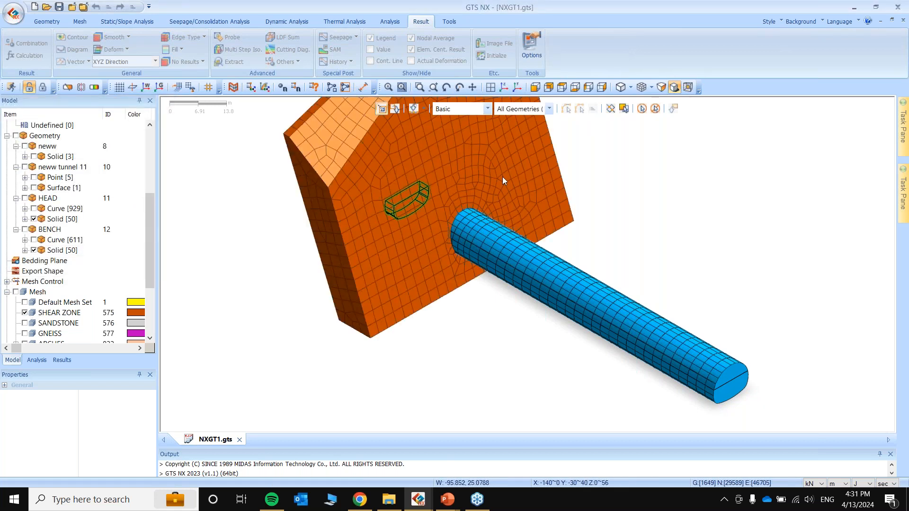
{"action": "left_click", "coordinate": [535, 88]}
{"action": "left_click", "coordinate": [534, 88]}
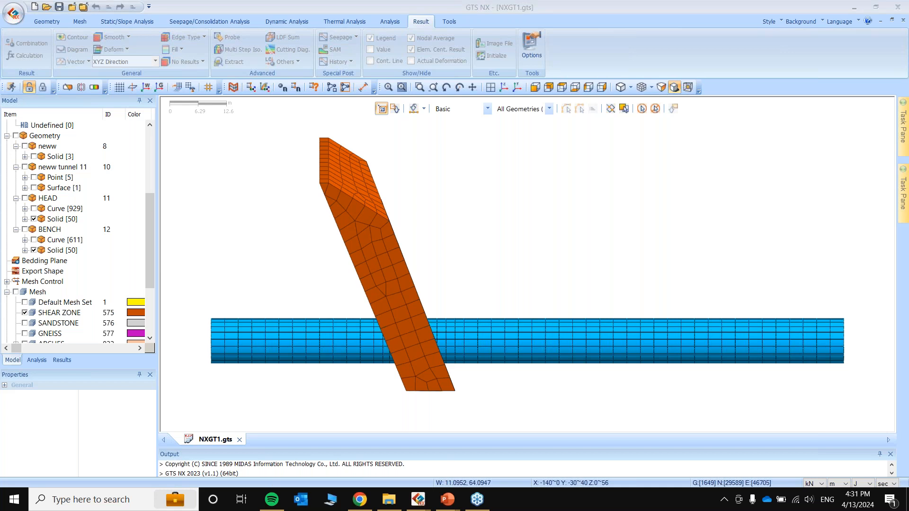
Highlight the tunnel solids on both sides of the shear zone and clear the selection.
{"action": "left_click_drag", "start_coordinate": [862, 274], "coordinate": [544, 410]}
{"action": "left_click_drag", "start_coordinate": [212, 350], "coordinate": [355, 396]}
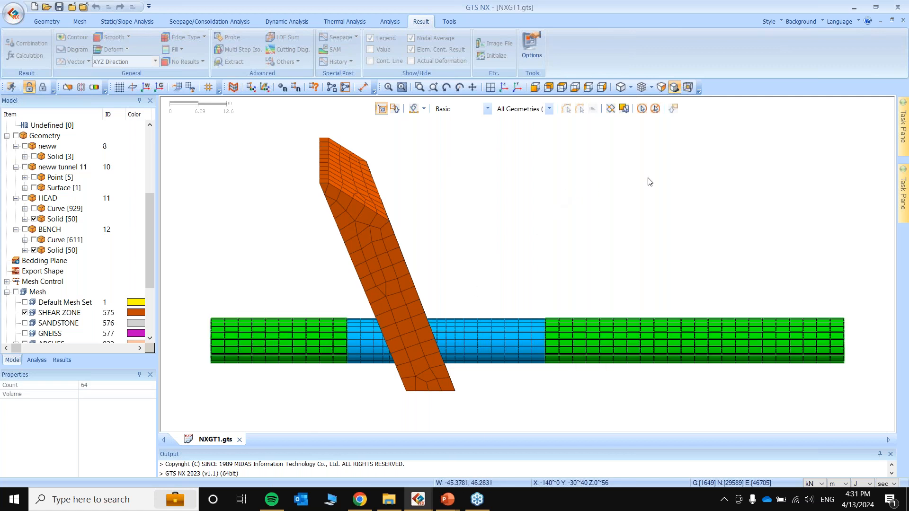
{"action": "left_click", "coordinate": [656, 108]}
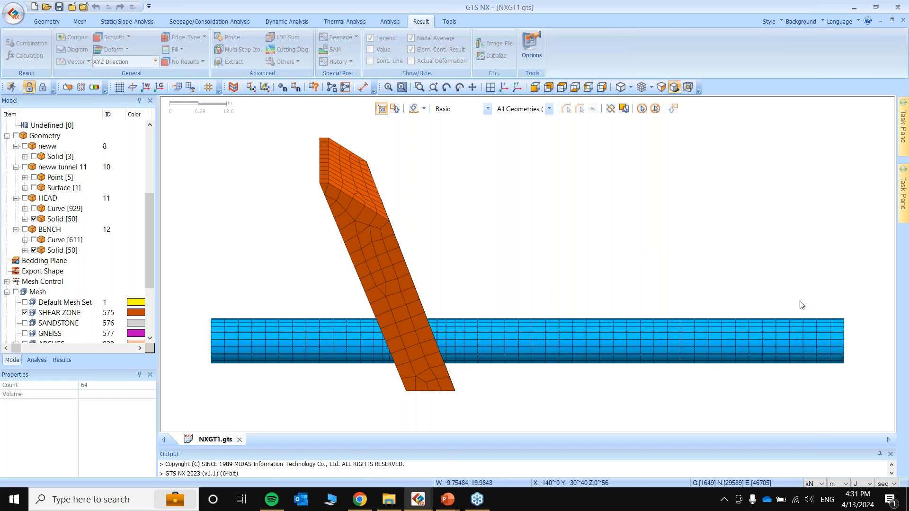
Select the tunnel solids at both tunnel ends and those around the shear zone crossing.
{"action": "left_click_drag", "start_coordinate": [799, 301], "coordinate": [857, 387]}
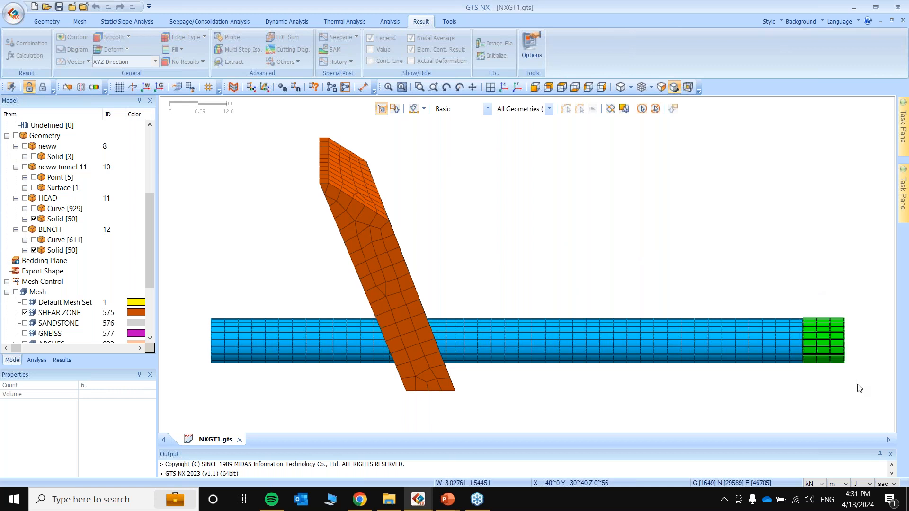
{"action": "left_click_drag", "start_coordinate": [197, 303], "coordinate": [259, 394]}
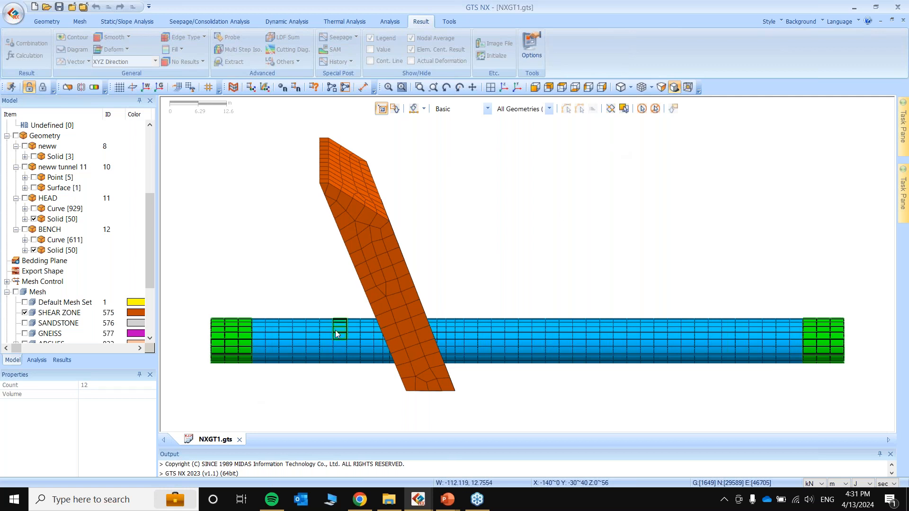
{"action": "left_click_drag", "start_coordinate": [357, 350], "coordinate": [488, 354]}
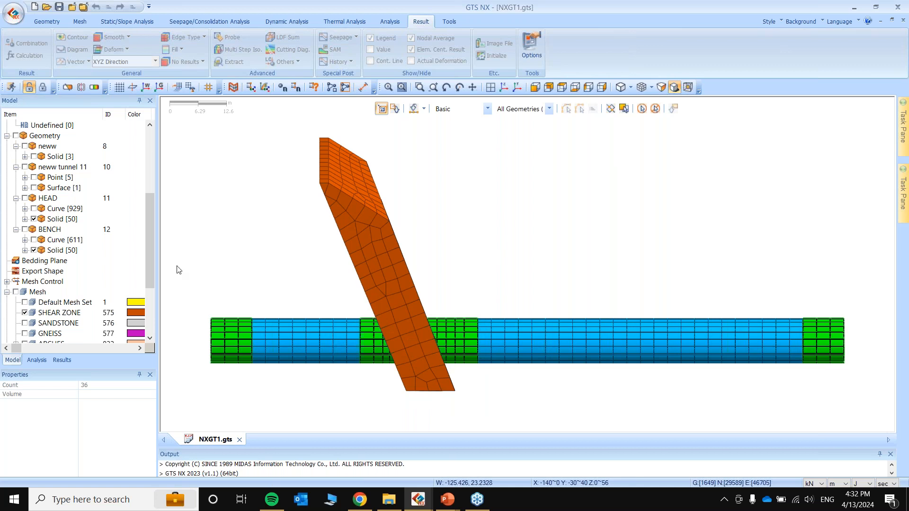
Hide the SHEAR ZONE mesh and select the tunnel solids around its crossing for a close look.
{"action": "scroll", "coordinate": [407, 393], "scroll_direction": "up", "scroll_amount": 2}
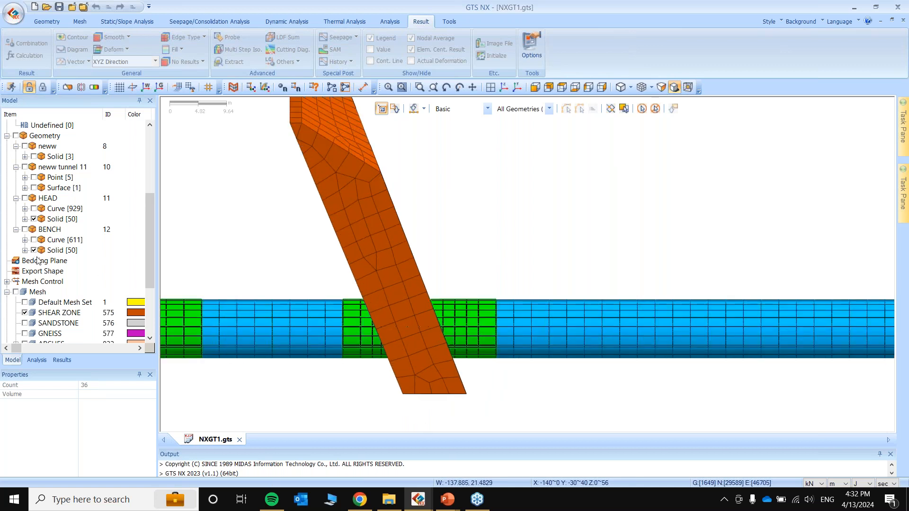
{"action": "left_click", "coordinate": [26, 313]}
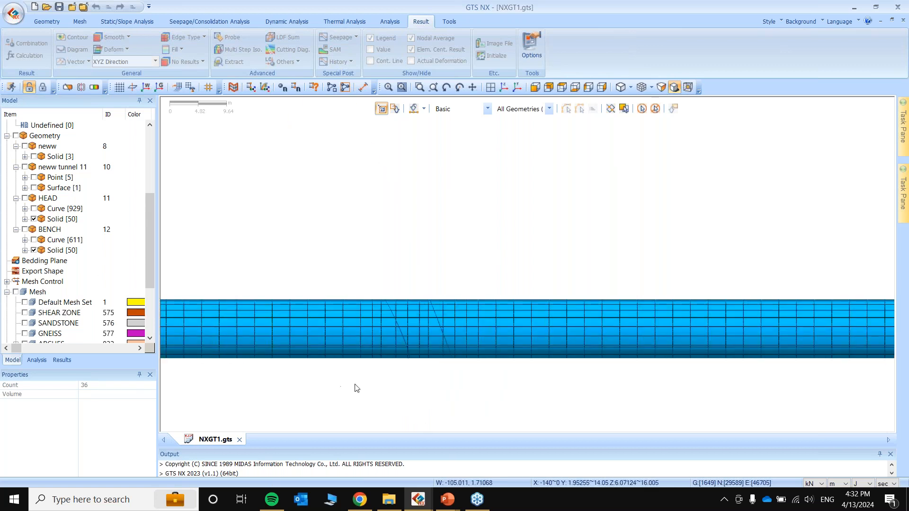
{"action": "scroll", "coordinate": [363, 384], "scroll_direction": "up", "scroll_amount": 2}
{"action": "left_click_drag", "start_coordinate": [308, 242], "coordinate": [542, 397]}
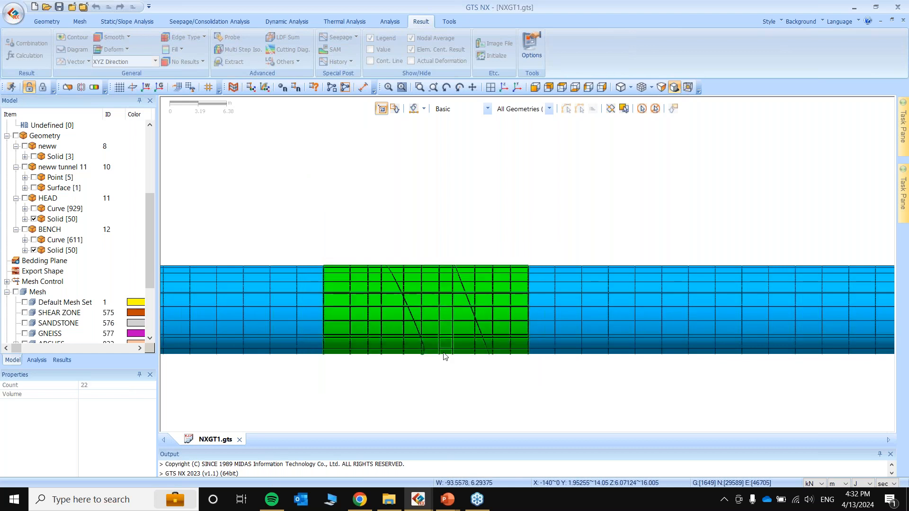
{"action": "scroll", "coordinate": [441, 355], "scroll_direction": "up", "scroll_amount": 2}
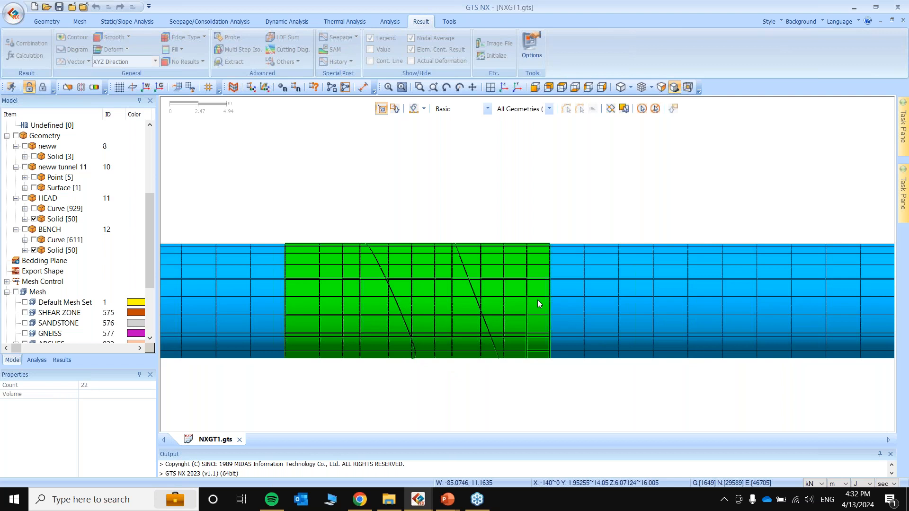
{"action": "scroll", "coordinate": [655, 270], "scroll_direction": "up", "scroll_amount": 1}
{"action": "scroll", "coordinate": [655, 274], "scroll_direction": "up", "scroll_amount": 1}
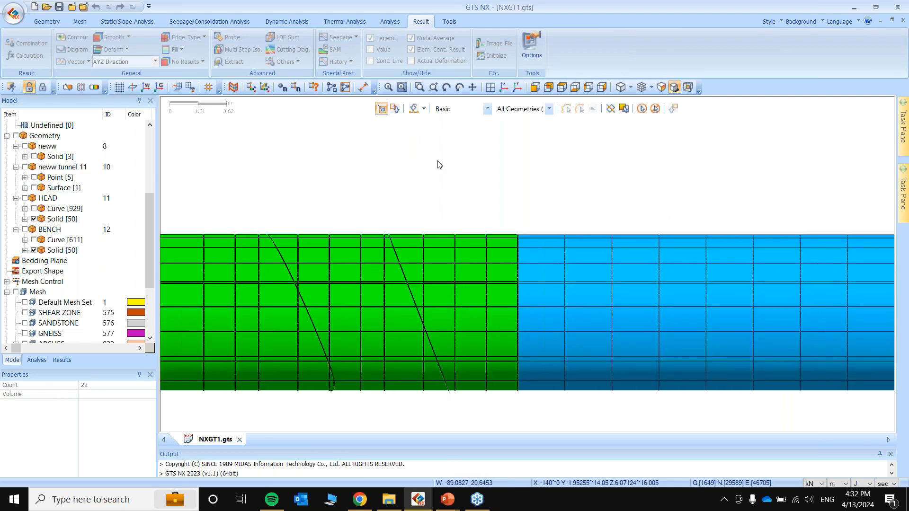
Measure point to point the length of a regular excavation segment and of two shorter segments near the shear zone crossing.
{"action": "left_click", "coordinate": [362, 88]}
{"action": "left_click", "coordinate": [658, 306]}
{"action": "left_click", "coordinate": [611, 306]}
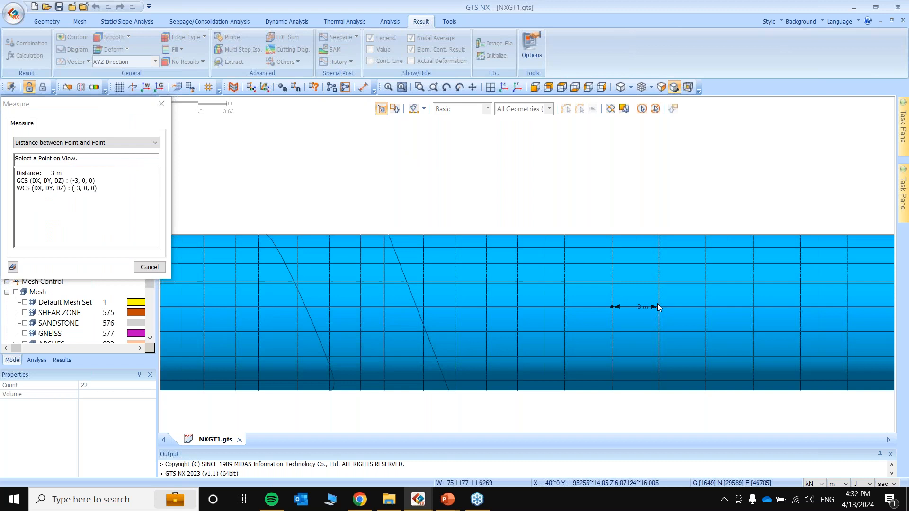
{"action": "left_click", "coordinate": [485, 308]}
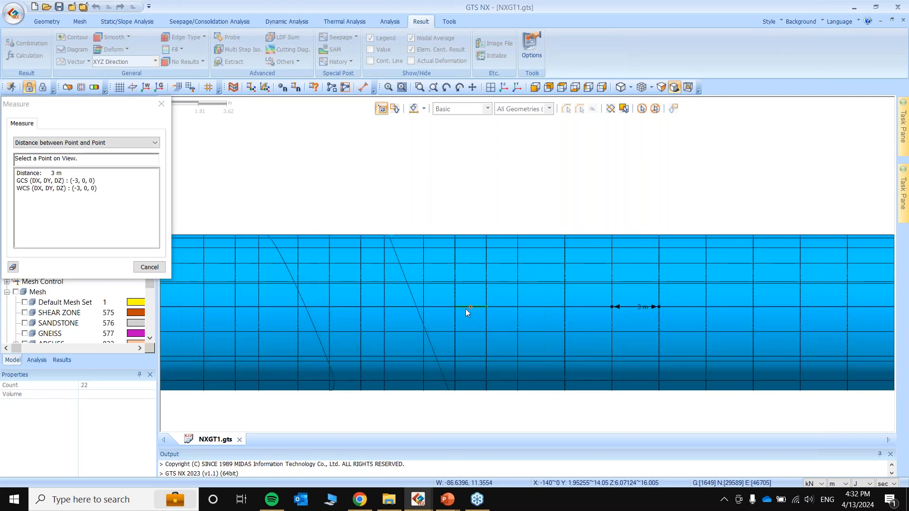
{"action": "left_click", "coordinate": [454, 307]}
{"action": "left_click", "coordinate": [384, 307]}
{"action": "left_click", "coordinate": [361, 307]}
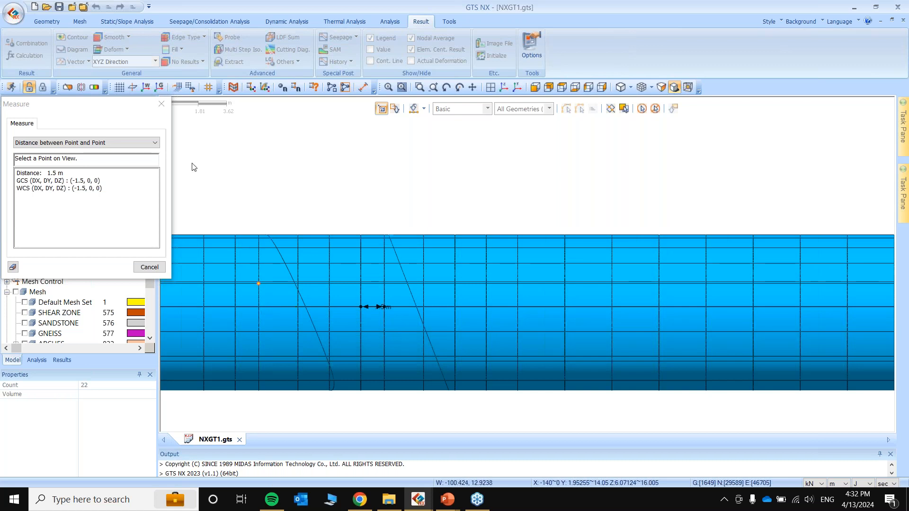
{"action": "left_click", "coordinate": [162, 104]}
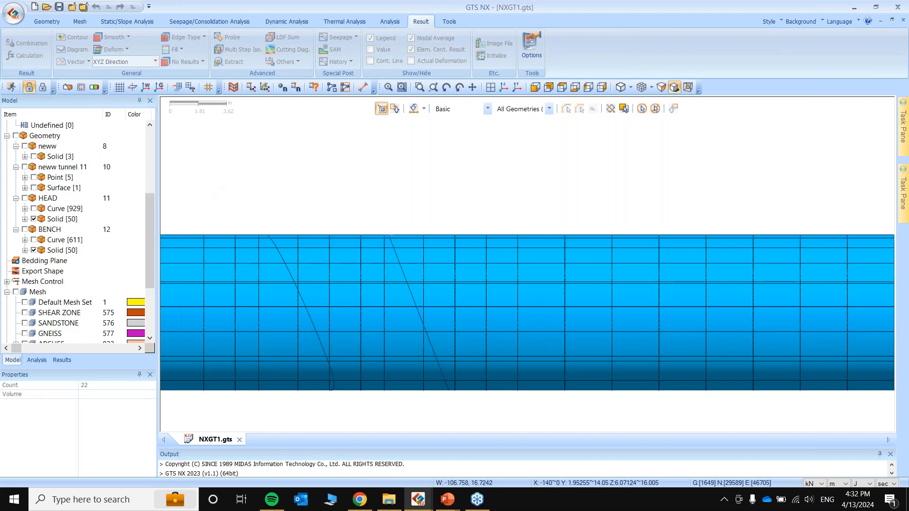
Display the curves of the HEAD geometry set and examine the rock bolt spacing around the shear zone crossing.
{"action": "left_click", "coordinate": [33, 209]}
{"action": "scroll", "coordinate": [314, 263], "scroll_direction": "up", "scroll_amount": 1}
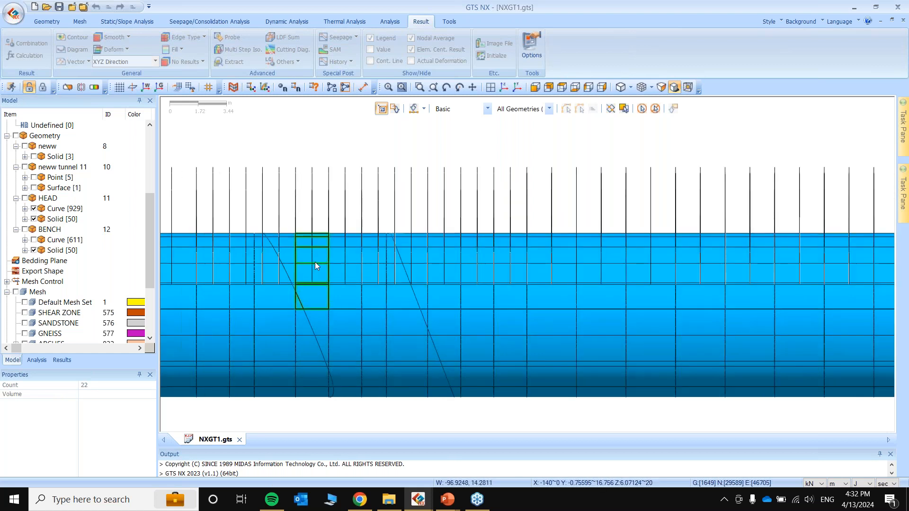
{"action": "scroll", "coordinate": [316, 265], "scroll_direction": "up", "scroll_amount": 3}
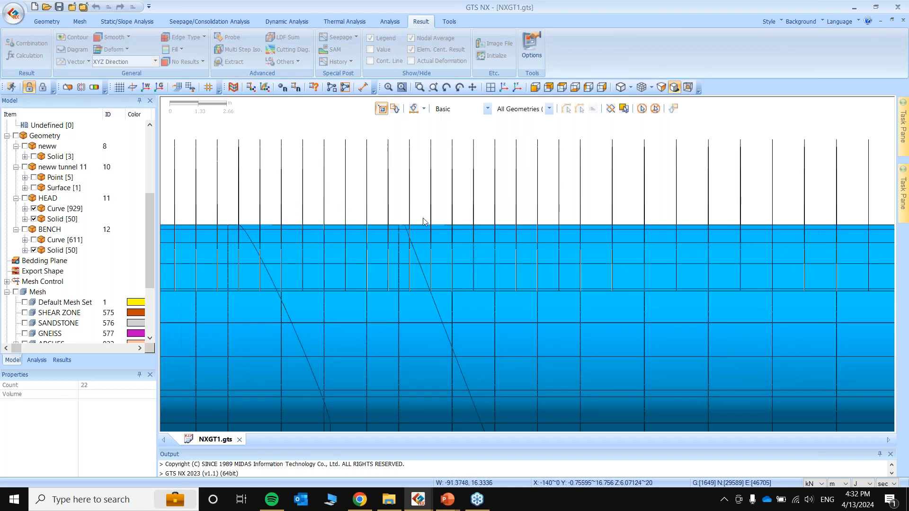
{"action": "scroll", "coordinate": [424, 221], "scroll_direction": "down", "scroll_amount": 2}
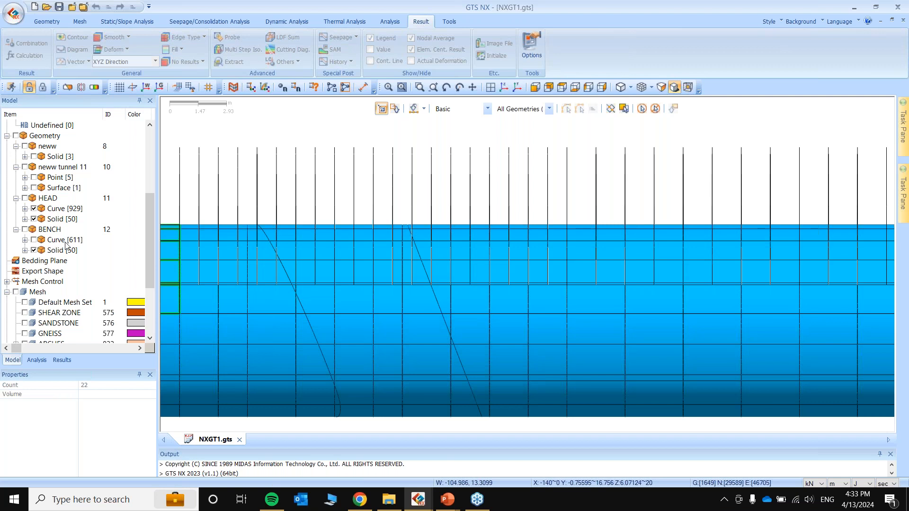
{"action": "scroll", "coordinate": [27, 258], "scroll_direction": "down", "scroll_amount": 3}
Display the ARCHES mesh set and expand the 1D property group in the model tree.
{"action": "left_click", "coordinate": [24, 250]}
{"action": "scroll", "coordinate": [446, 282], "scroll_direction": "down", "scroll_amount": 2}
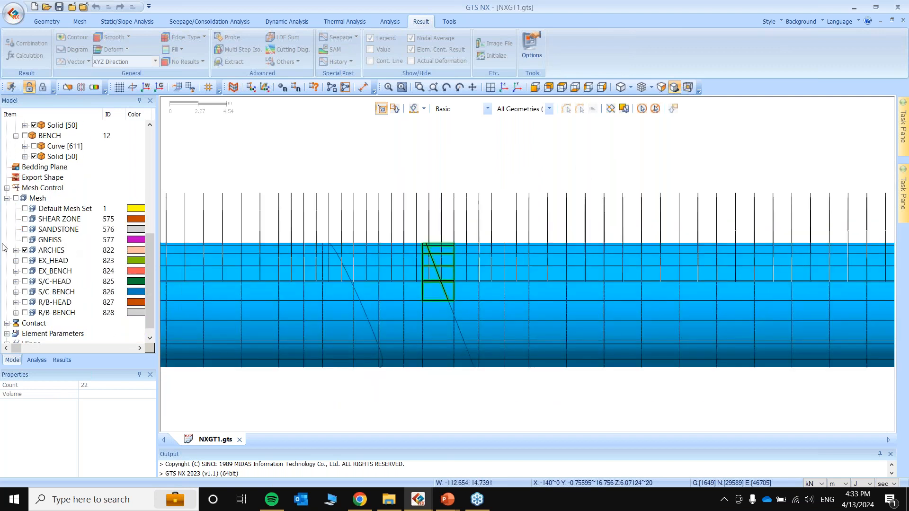
{"action": "scroll", "coordinate": [43, 228], "scroll_direction": "up", "scroll_amount": 10}
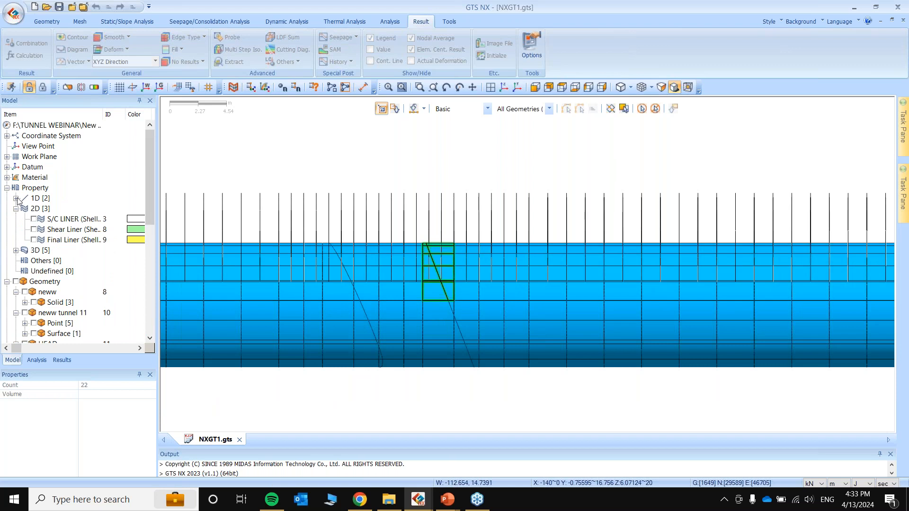
{"action": "left_click", "coordinate": [16, 198]}
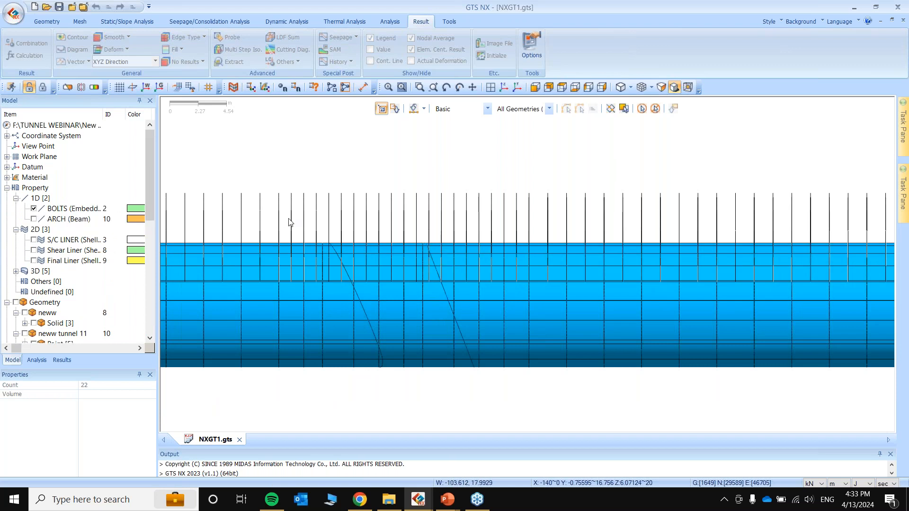
Hide the solids of the HEAD geometry set and turn on the ARCH (Beam) property display.
{"action": "scroll", "coordinate": [93, 232], "scroll_direction": "down", "scroll_amount": 8}
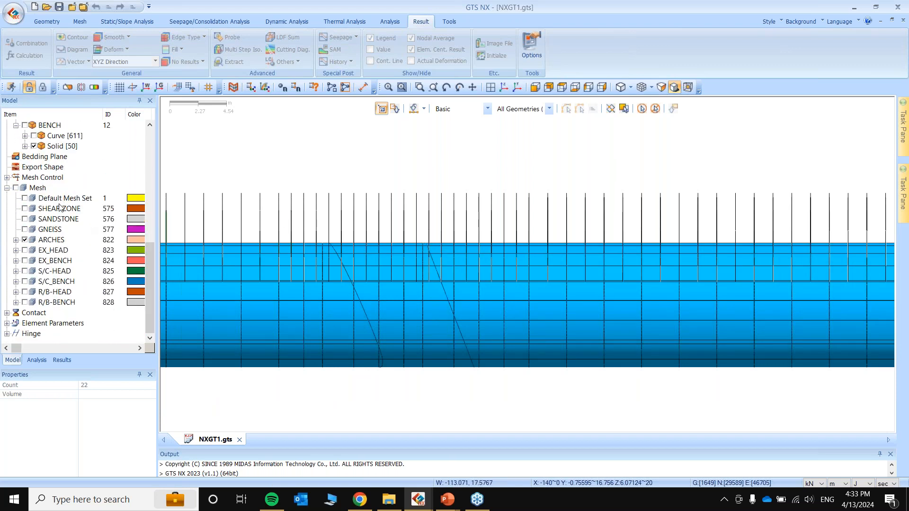
{"action": "scroll", "coordinate": [60, 219], "scroll_direction": "up", "scroll_amount": 3}
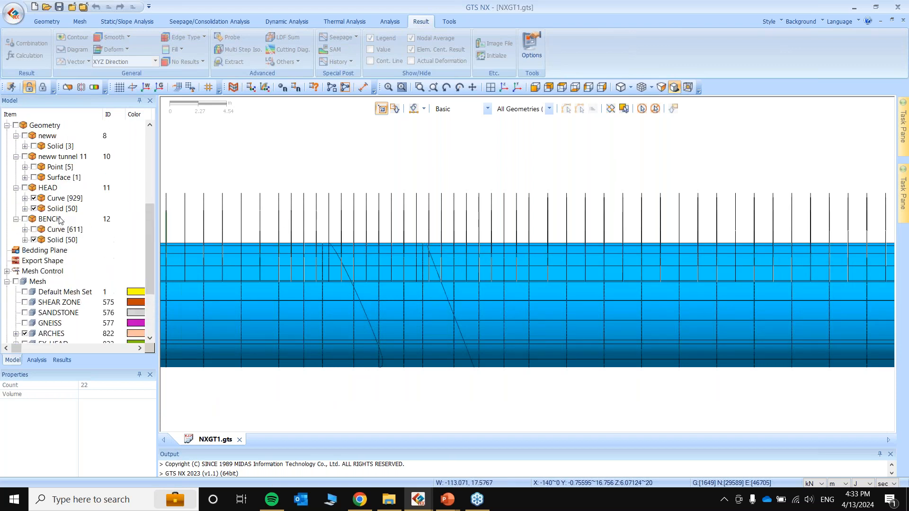
{"action": "left_click", "coordinate": [33, 209]}
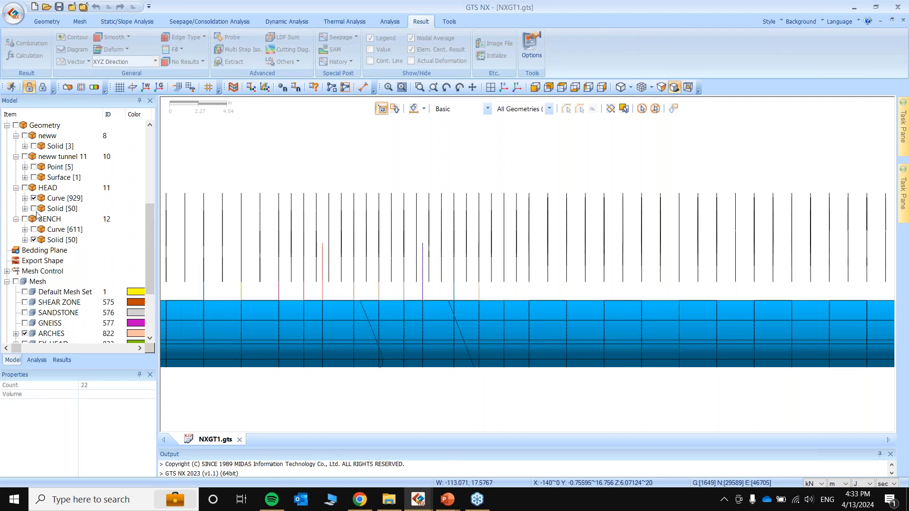
{"action": "middle_click_drag", "start_coordinate": [509, 161], "coordinate": [500, 164]}
{"action": "scroll", "coordinate": [33, 171], "scroll_direction": "up", "scroll_amount": 4}
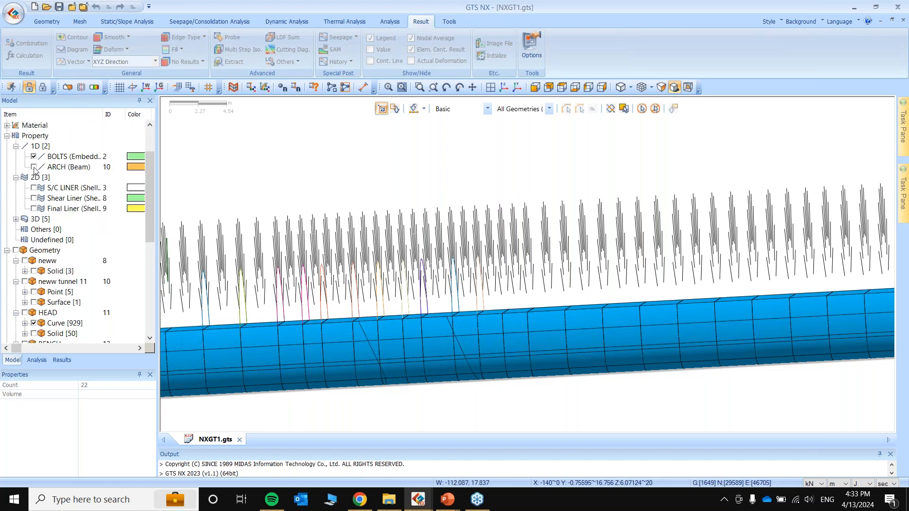
{"action": "left_click", "coordinate": [33, 167]}
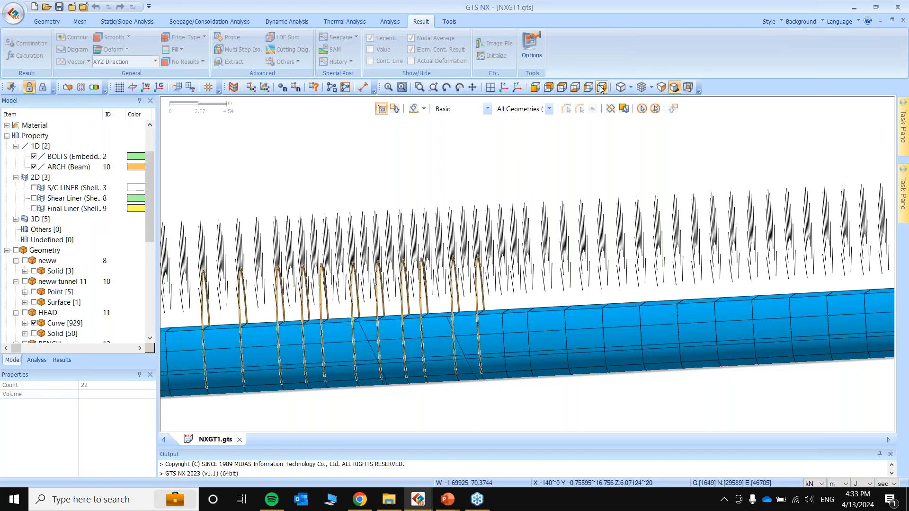
Examine the arches and rock bolts along the tunnel in end view and front view.
{"action": "left_click", "coordinate": [601, 89]}
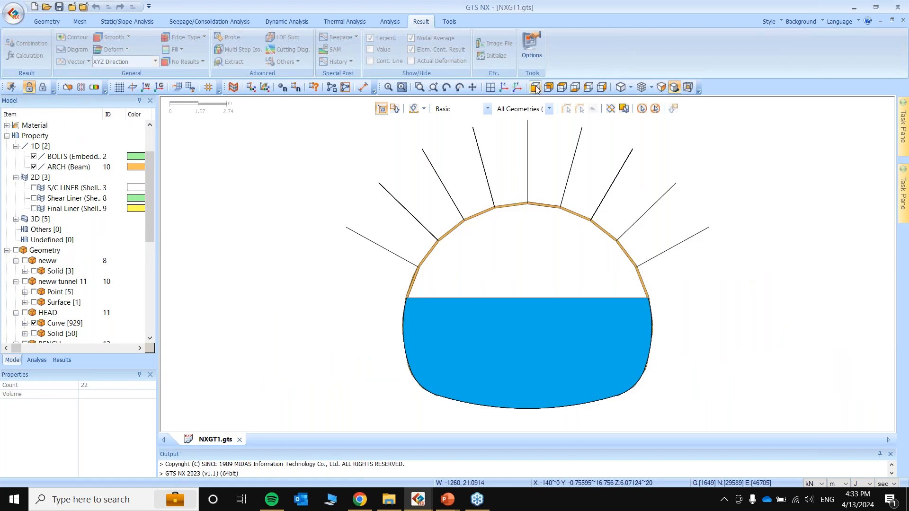
{"action": "left_click", "coordinate": [535, 87]}
{"action": "scroll", "coordinate": [312, 263], "scroll_direction": "up", "scroll_amount": 5}
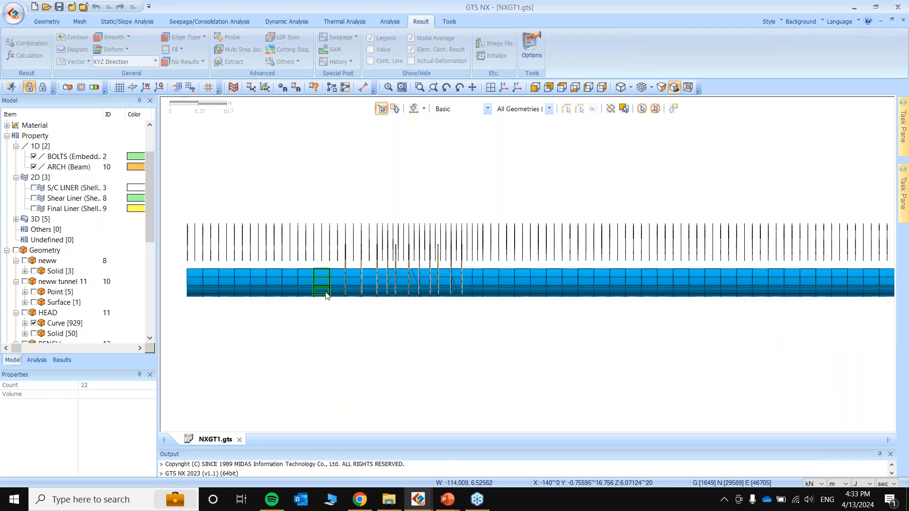
{"action": "scroll", "coordinate": [312, 264], "scroll_direction": "up", "scroll_amount": 1}
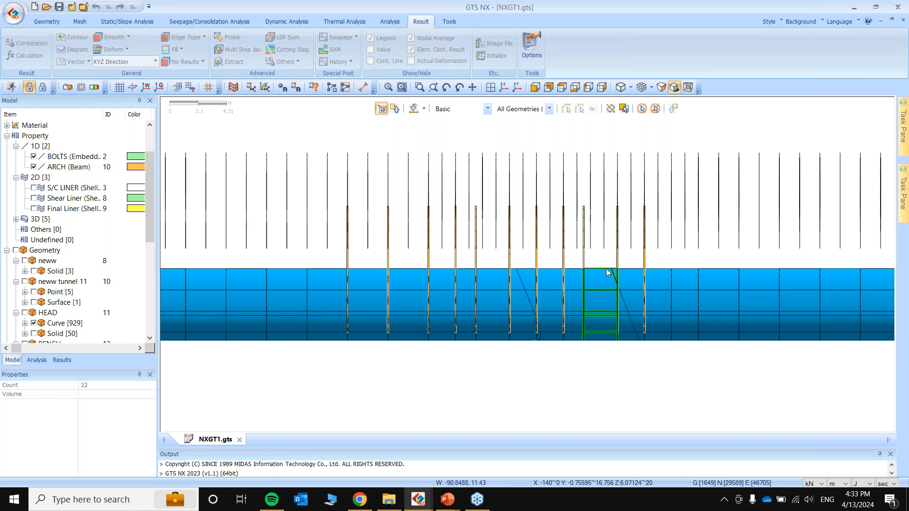
{"action": "scroll", "coordinate": [707, 300], "scroll_direction": "down", "scroll_amount": 3}
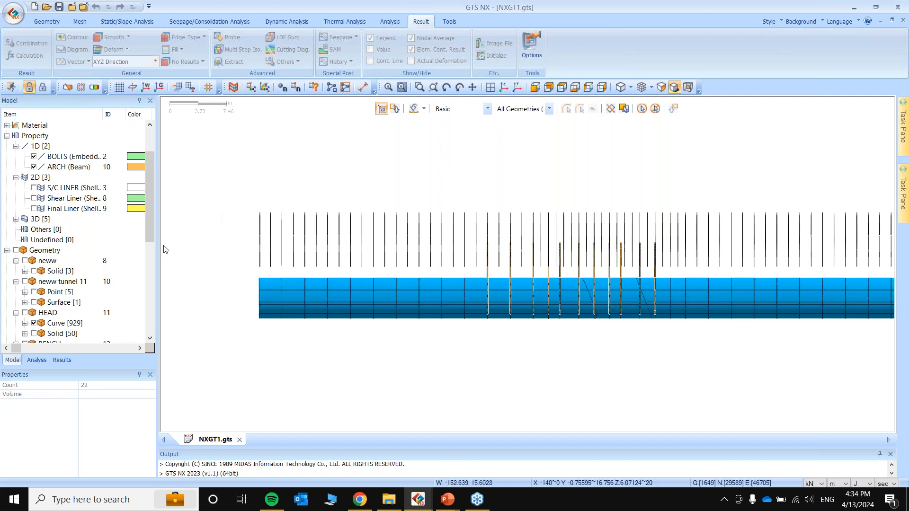
Hide the HEAD curves and the BENCH solids, leaving only the ARCHES mesh set displayed.
{"action": "scroll", "coordinate": [64, 222], "scroll_direction": "down", "scroll_amount": 2}
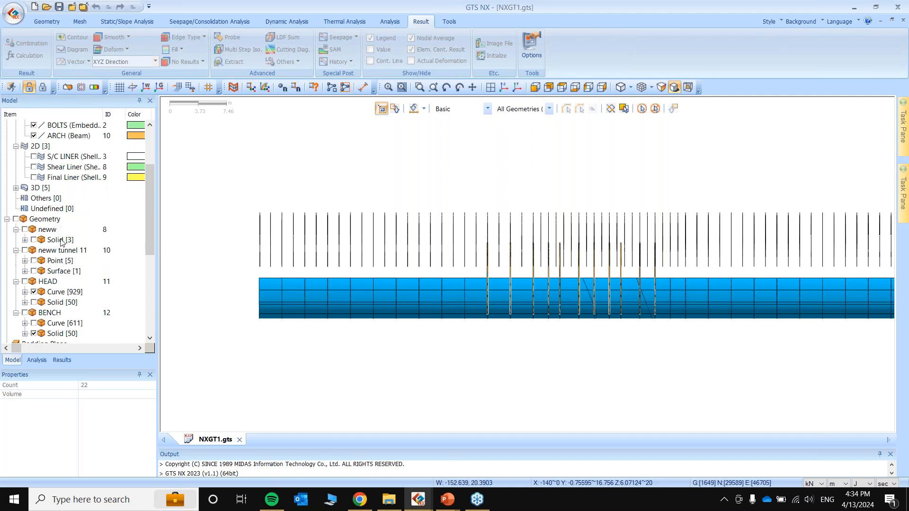
{"action": "left_click", "coordinate": [34, 261]}
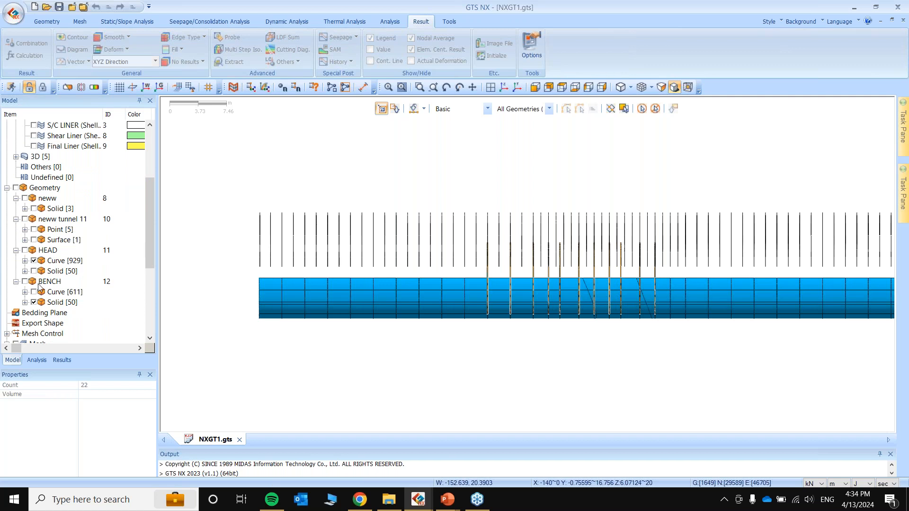
{"action": "left_click", "coordinate": [34, 302]}
{"action": "scroll", "coordinate": [72, 220], "scroll_direction": "up", "scroll_amount": 1}
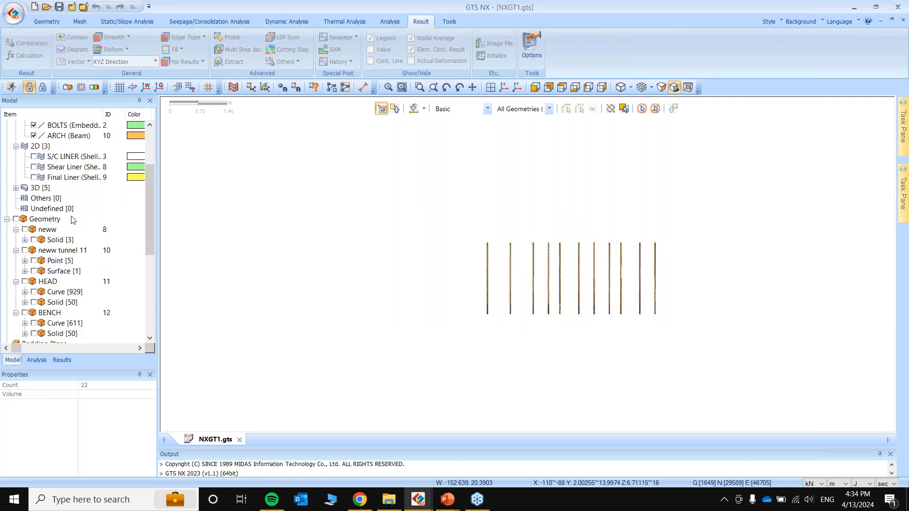
{"action": "scroll", "coordinate": [72, 223], "scroll_direction": "down", "scroll_amount": 6}
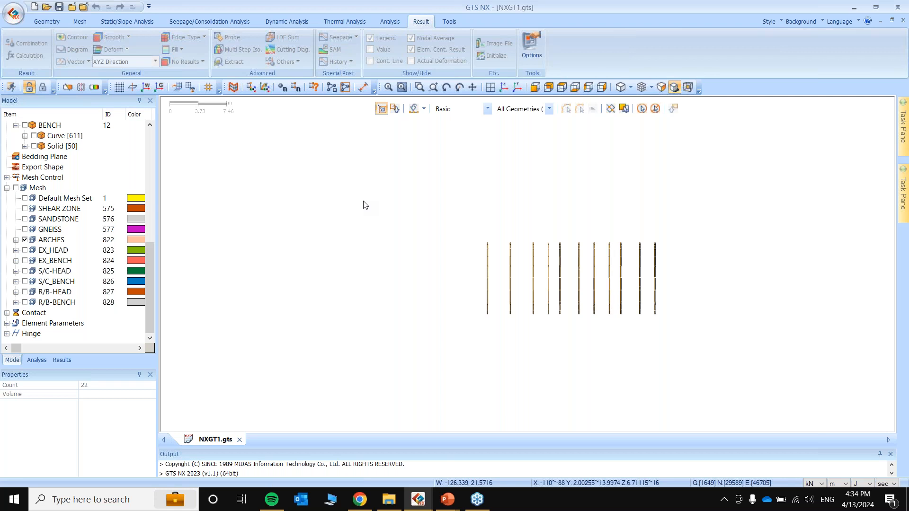
Display the S/C-HEAD and S/C_BENCH mesh sets together with the arches.
{"action": "middle_click_drag", "start_coordinate": [695, 246], "coordinate": [686, 249]}
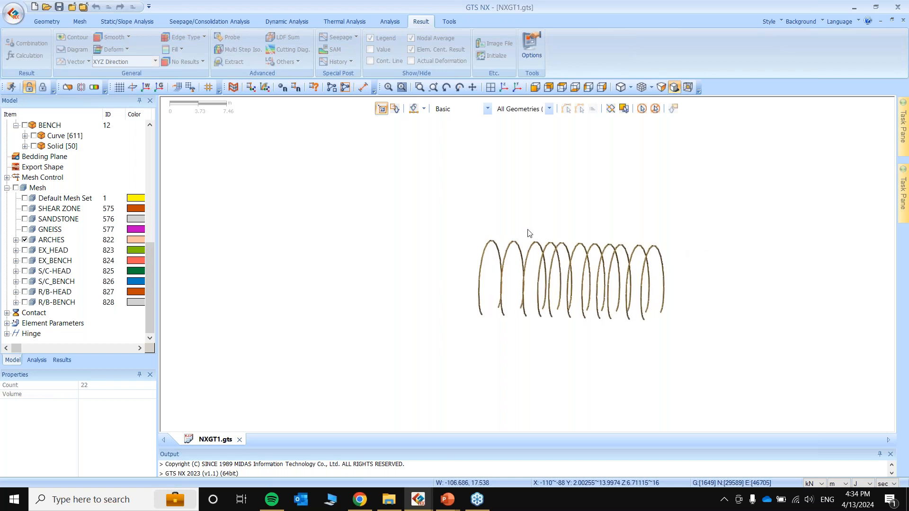
{"action": "left_click", "coordinate": [26, 271]}
{"action": "left_click", "coordinate": [25, 281]}
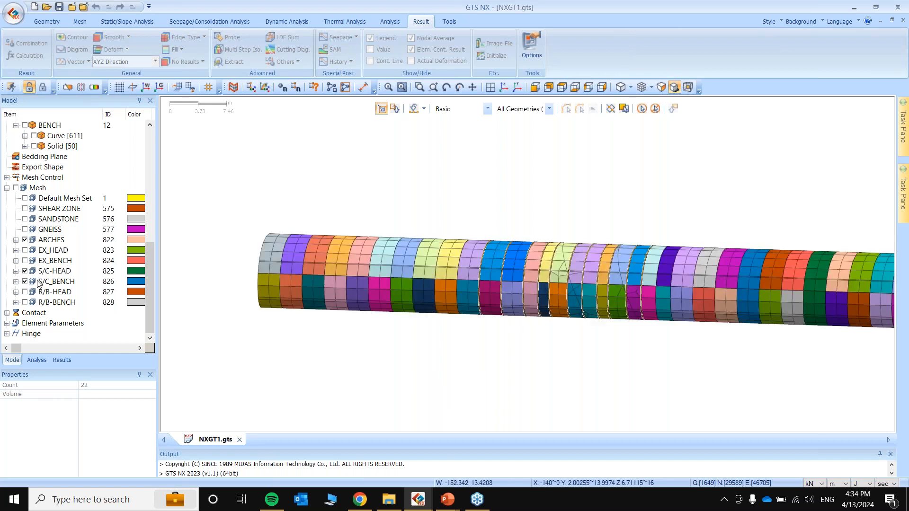
Turn on the S/C LINER and Shear Liner property display for the tunnel lining shells.
{"action": "scroll", "coordinate": [619, 321], "scroll_direction": "up", "scroll_amount": 2}
{"action": "scroll", "coordinate": [120, 208], "scroll_direction": "up", "scroll_amount": 3}
{"action": "scroll", "coordinate": [120, 208], "scroll_direction": "up", "scroll_amount": 5}
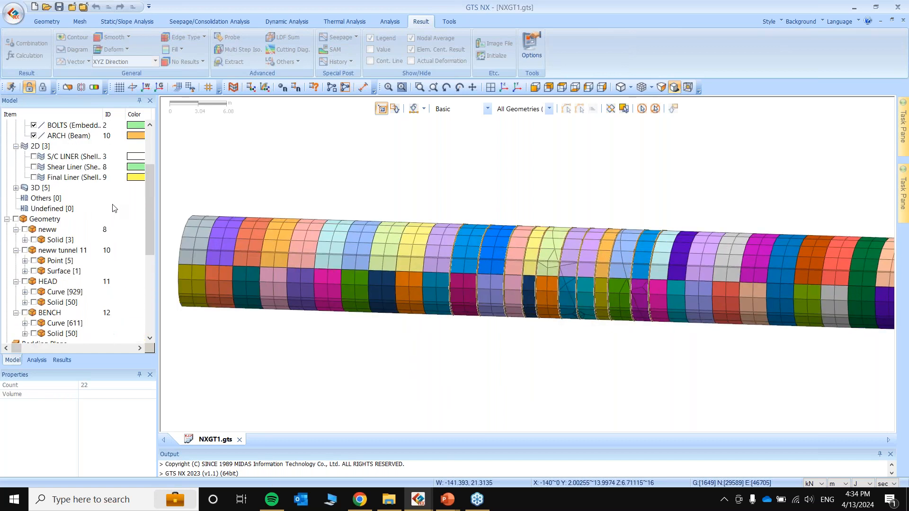
{"action": "left_click", "coordinate": [34, 220]}
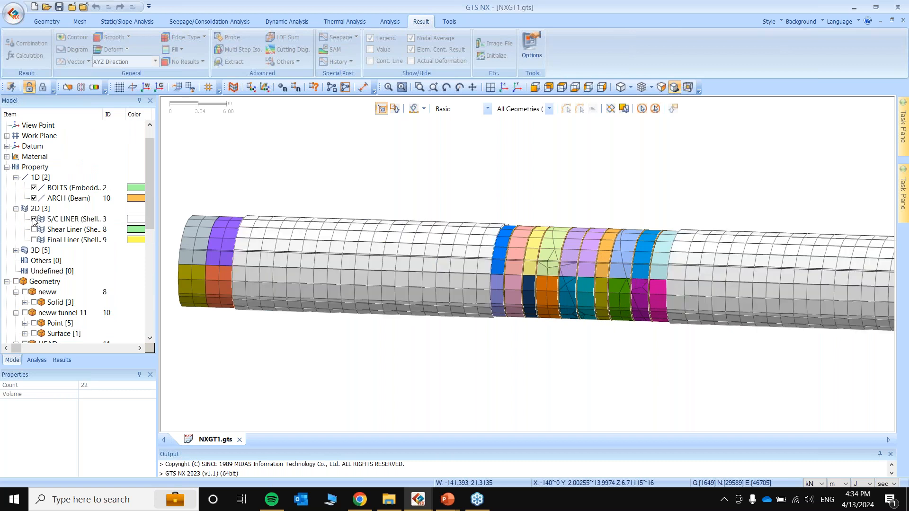
{"action": "scroll", "coordinate": [495, 182], "scroll_direction": "down", "scroll_amount": 2}
{"action": "scroll", "coordinate": [429, 255], "scroll_direction": "down", "scroll_amount": 5}
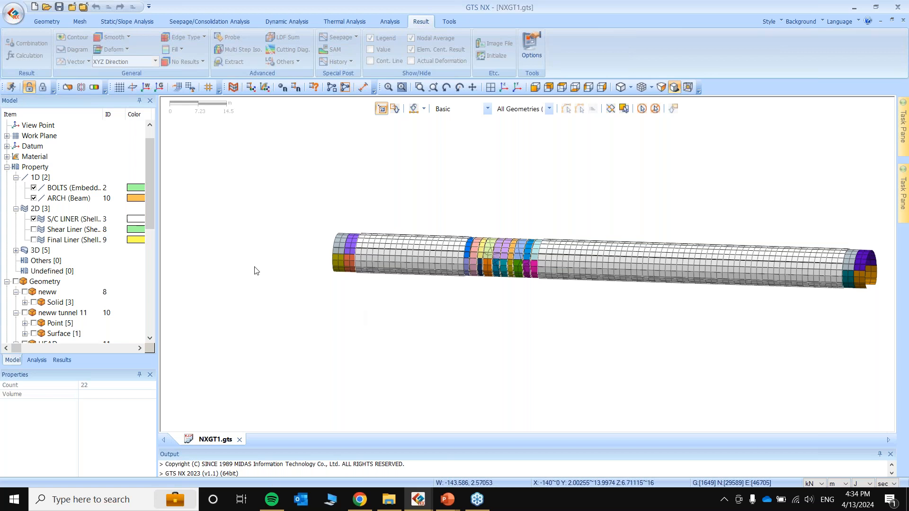
{"action": "left_click", "coordinate": [34, 230]}
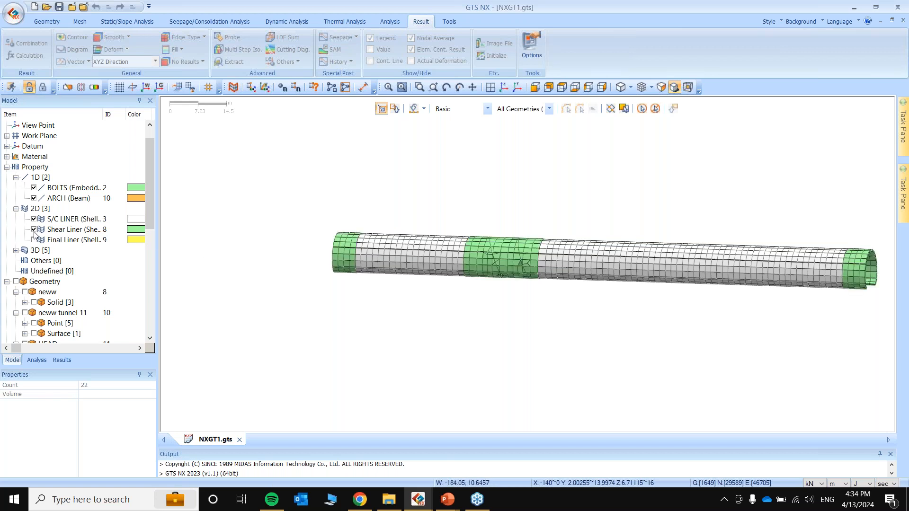
Examine the tunnel lining and its shear liner sections in end view and isometric view.
{"action": "middle_click_drag", "start_coordinate": [791, 187], "coordinate": [730, 196]}
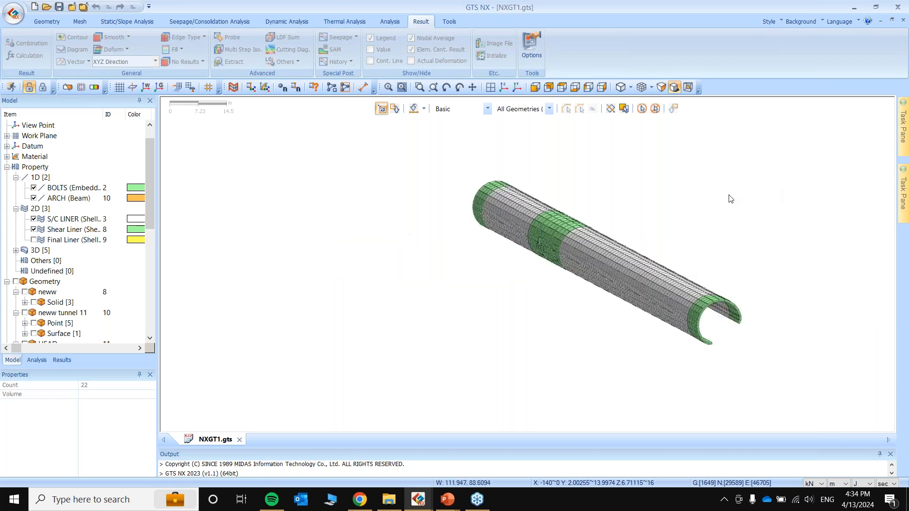
{"action": "left_click", "coordinate": [600, 87]}
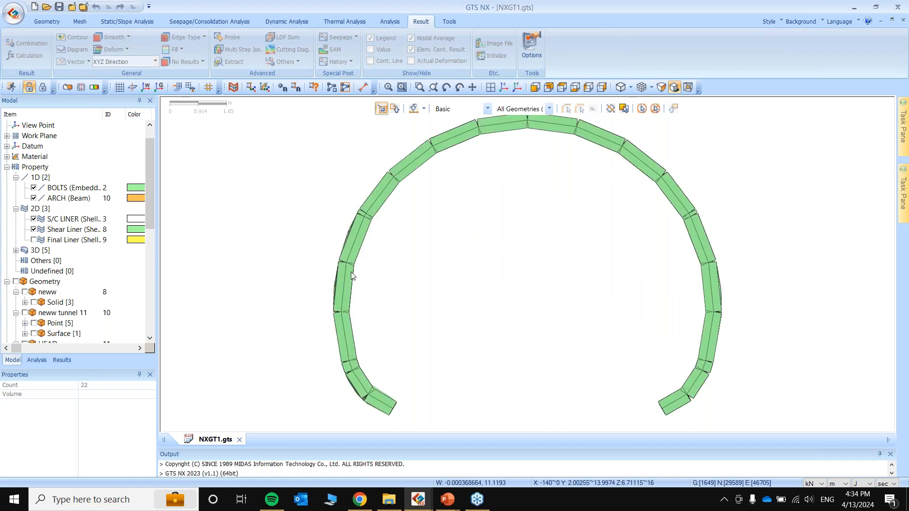
{"action": "left_click", "coordinate": [504, 87]}
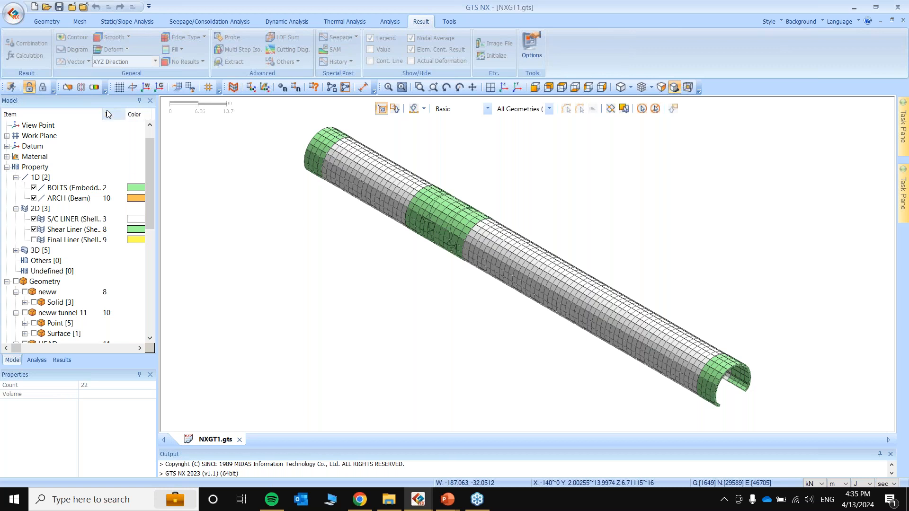
{"action": "left_click_drag", "start_coordinate": [105, 113], "coordinate": [125, 113]}
{"action": "scroll", "coordinate": [73, 256], "scroll_direction": "down", "scroll_amount": 1}
{"action": "scroll", "coordinate": [73, 256], "scroll_direction": "down", "scroll_amount": 3}
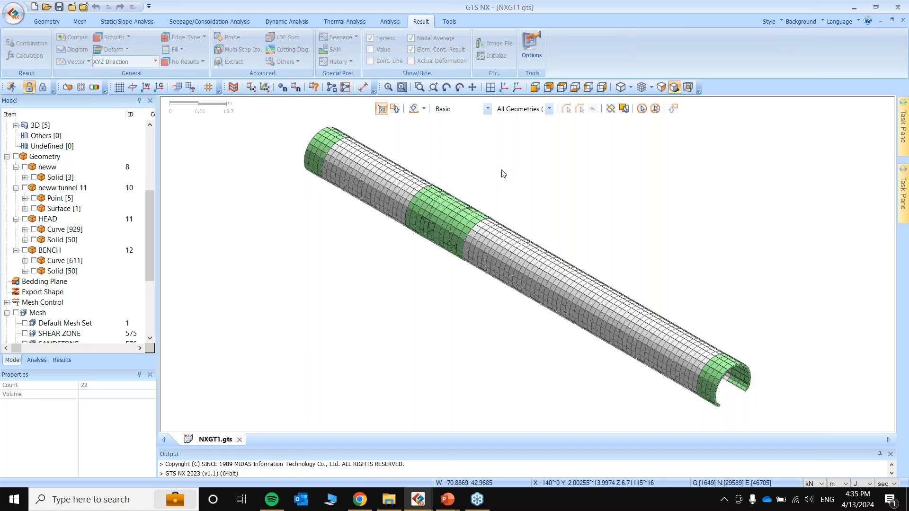
{"action": "scroll", "coordinate": [523, 214], "scroll_direction": "down", "scroll_amount": 2}
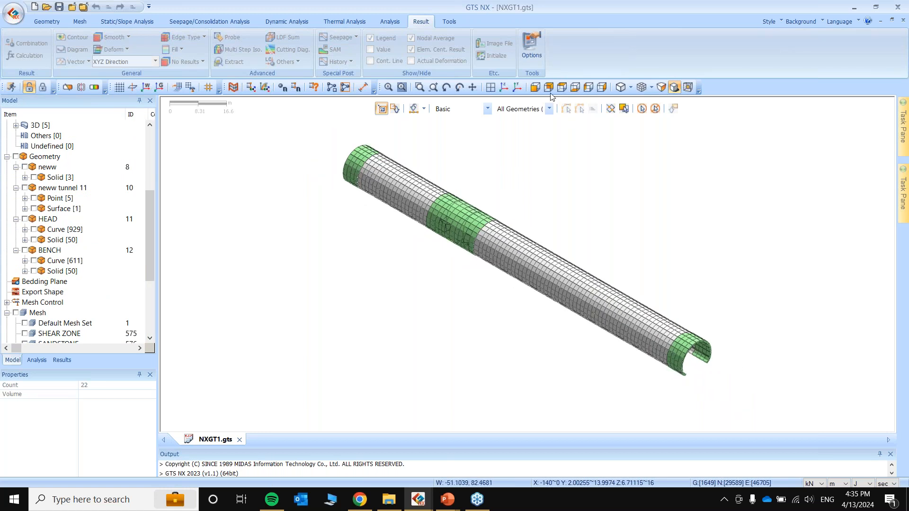
{"action": "middle_click_drag", "start_coordinate": [686, 288], "coordinate": [629, 261]}
{"action": "scroll", "coordinate": [97, 274], "scroll_direction": "down", "scroll_amount": 4}
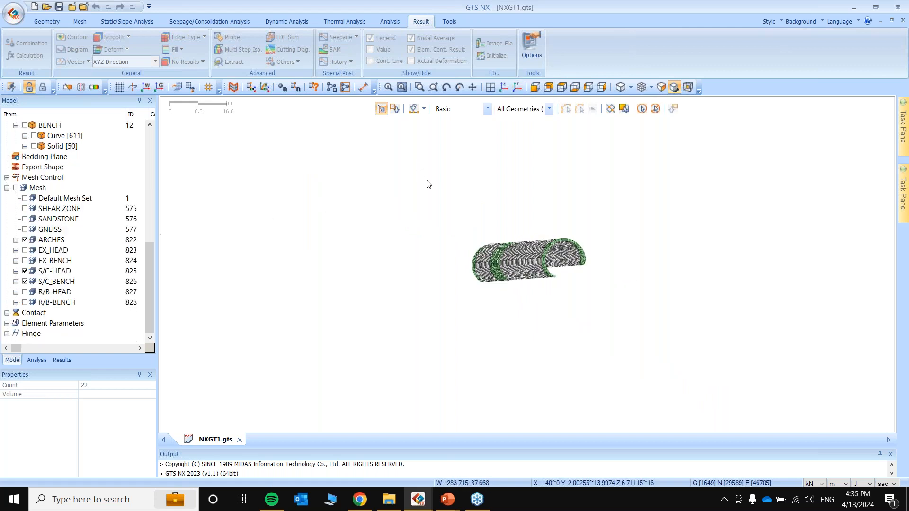
{"action": "left_click", "coordinate": [517, 88]}
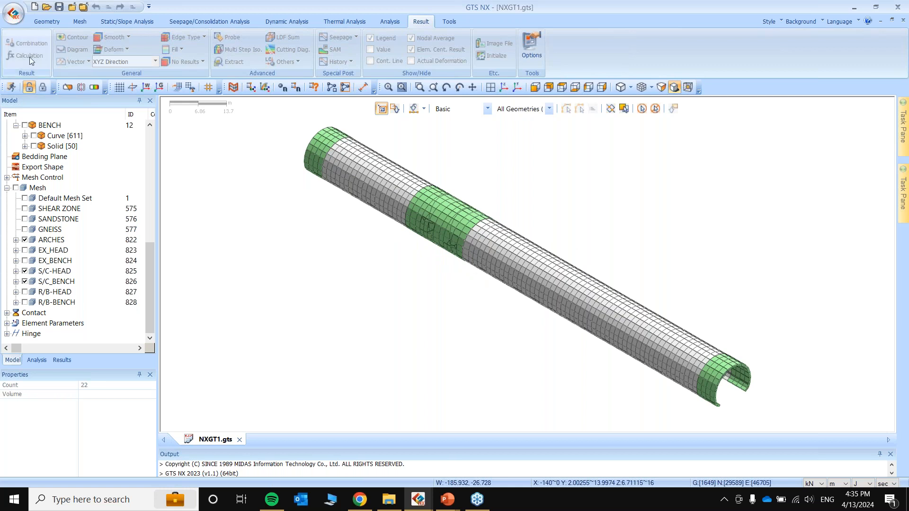
Open the material list and resize its columns so the full material names are readable.
{"action": "left_click", "coordinate": [54, 231]}
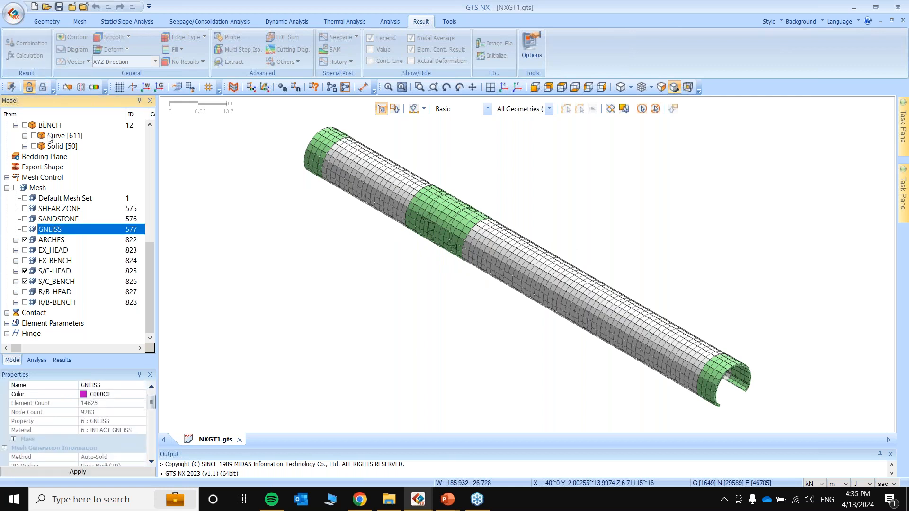
{"action": "left_click", "coordinate": [77, 20]}
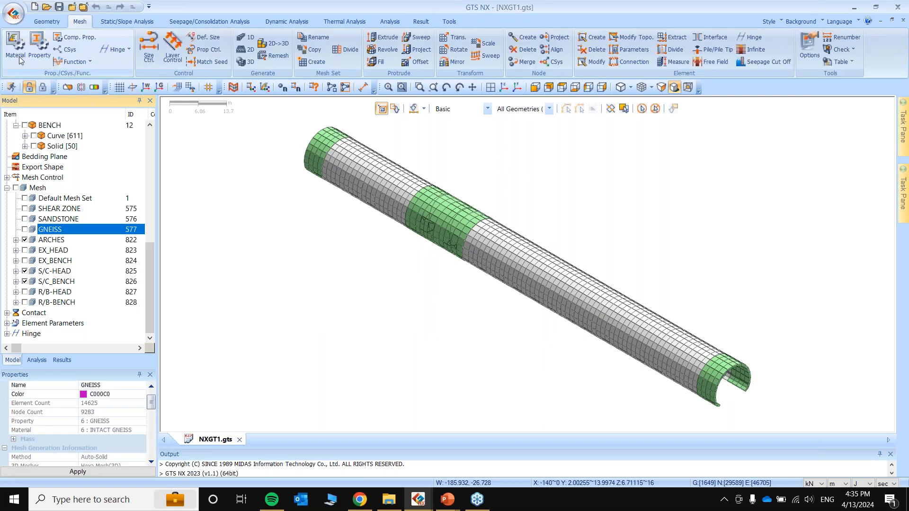
{"action": "left_click", "coordinate": [16, 46]}
{"action": "left_click_drag", "start_coordinate": [117, 104], "coordinate": [311, 133]}
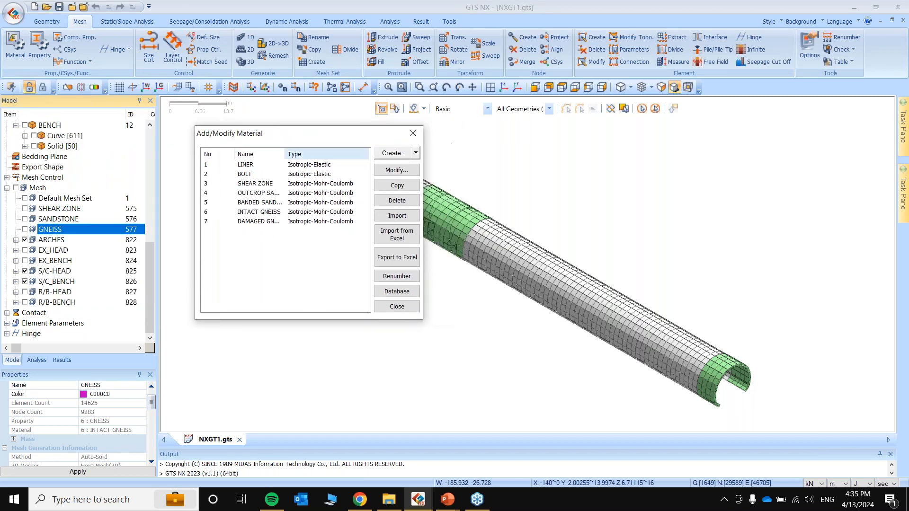
{"action": "left_click_drag", "start_coordinate": [238, 152], "coordinate": [218, 153]}
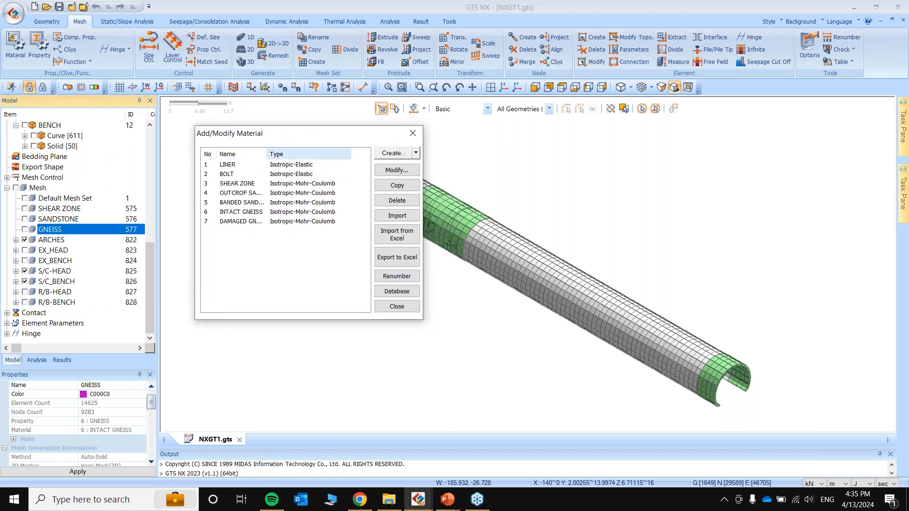
{"action": "double_click", "coordinate": [268, 153]}
Review the LINER material, compare IRC(RC) concrete grades M35 and M40 in the material database, and close it without applying changes.
{"action": "double_click", "coordinate": [244, 166]}
{"action": "left_click_drag", "start_coordinate": [571, 134], "coordinate": [571, 29]}
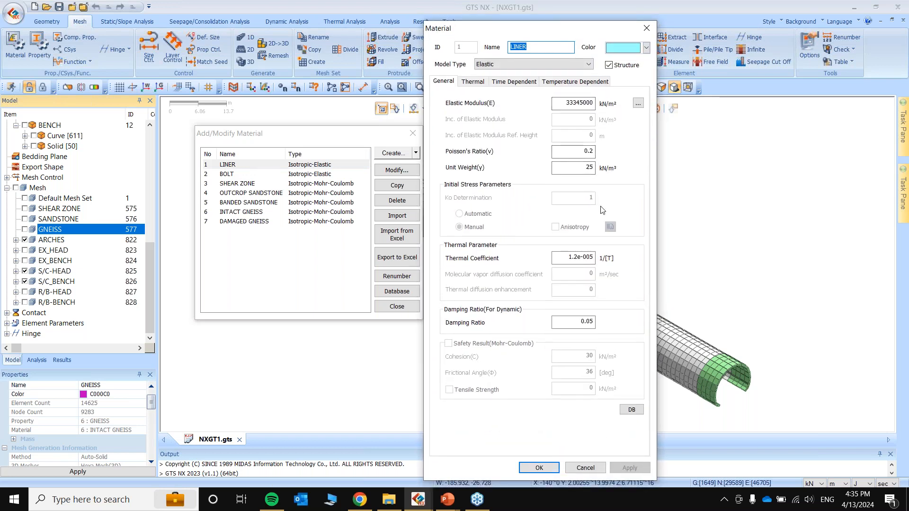
{"action": "left_click", "coordinate": [631, 409]}
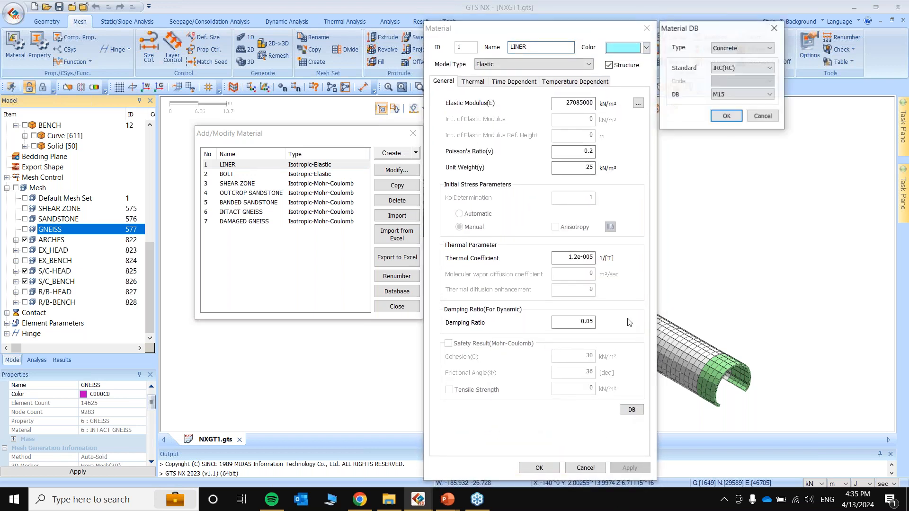
{"action": "left_click", "coordinate": [743, 94]}
{"action": "left_click", "coordinate": [731, 134]}
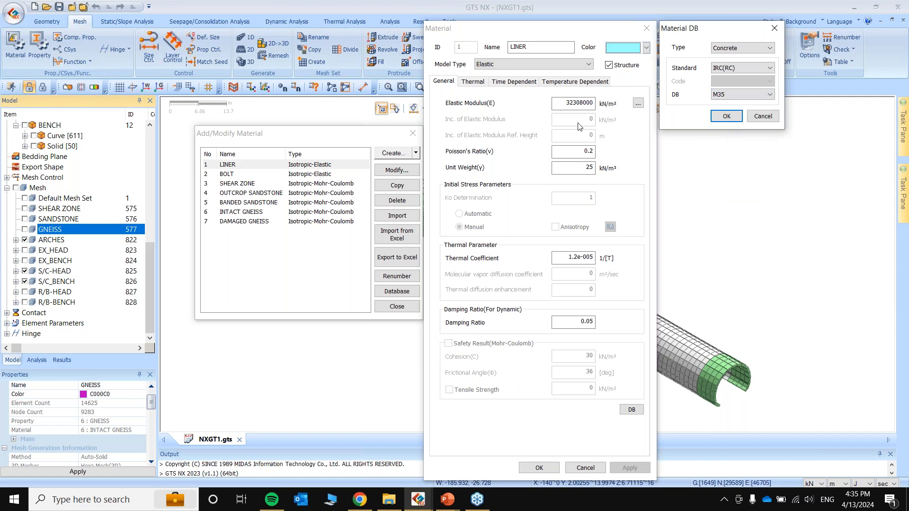
{"action": "left_click", "coordinate": [743, 94]}
{"action": "left_click", "coordinate": [736, 142]}
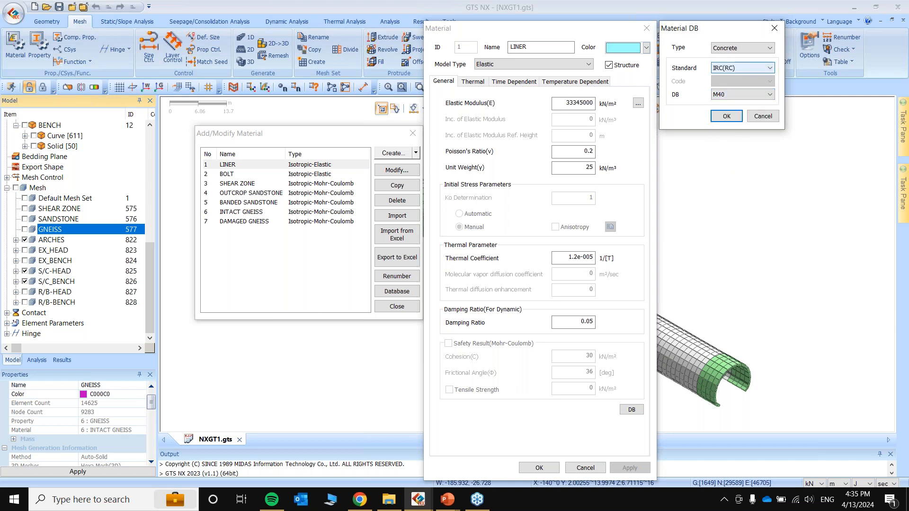
{"action": "left_click", "coordinate": [775, 28]}
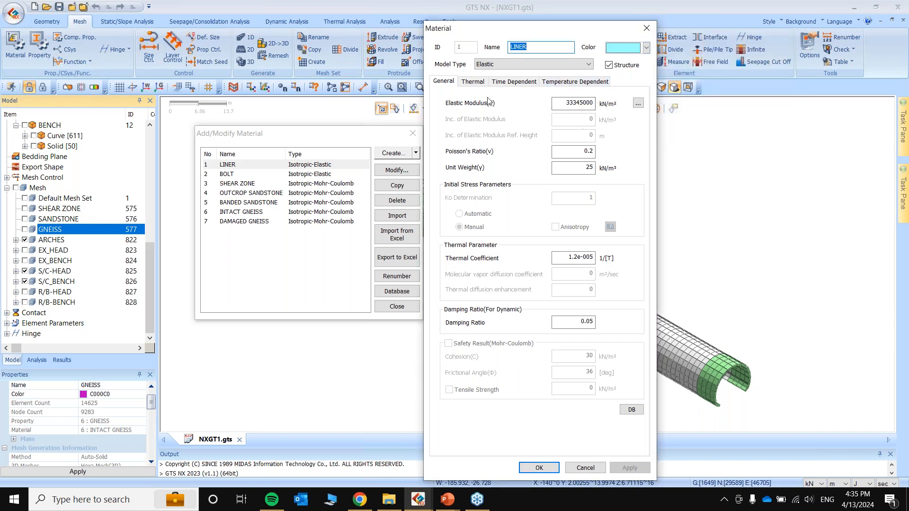
{"action": "left_click", "coordinate": [645, 34]}
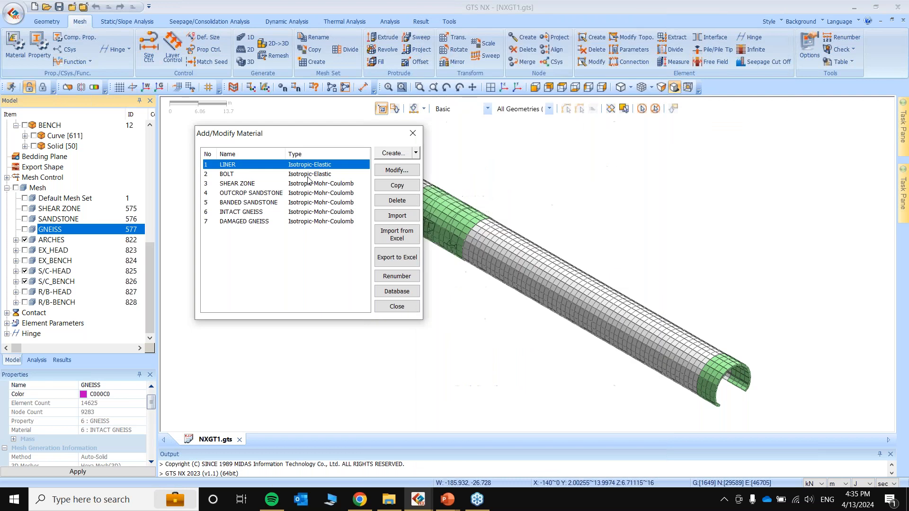
Review the elastic parameters of the BOLT material and return to the material list.
{"action": "left_click", "coordinate": [307, 175]}
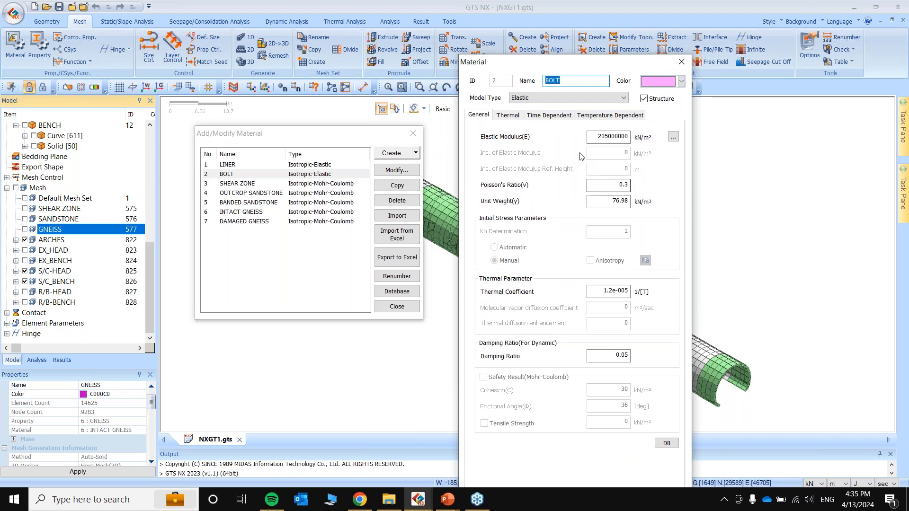
{"action": "left_click", "coordinate": [681, 63]}
{"action": "left_click_drag", "start_coordinate": [362, 145], "coordinate": [328, 114]}
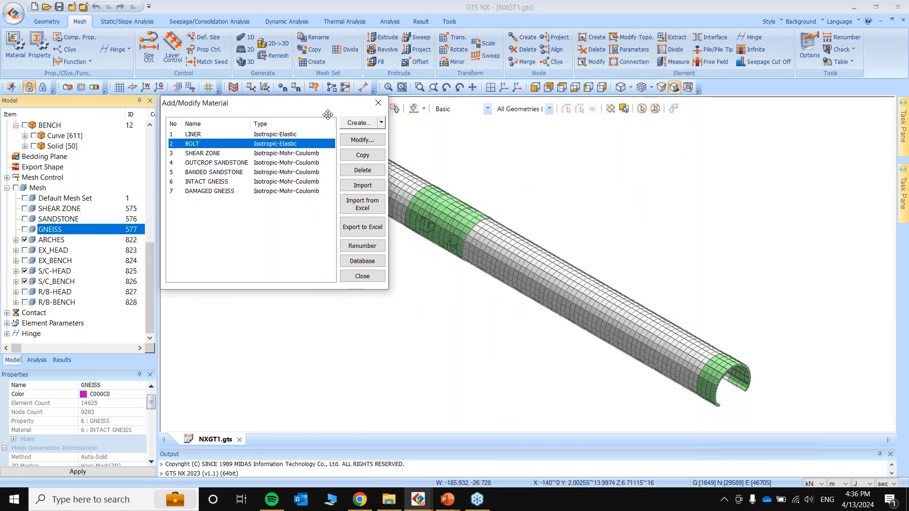
Review the SHEAR ZONE material's elastic modulus, unit weight, cohesion and frictional angle, then close it without applying changes.
{"action": "double_click", "coordinate": [297, 153]}
{"action": "left_click_drag", "start_coordinate": [583, 95], "coordinate": [691, 27]}
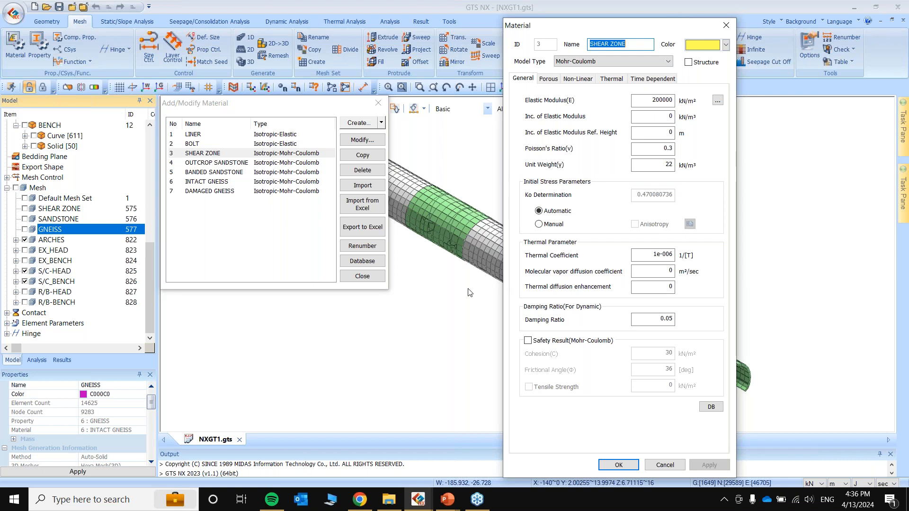
{"action": "left_click_drag", "start_coordinate": [647, 101], "coordinate": [684, 102]}
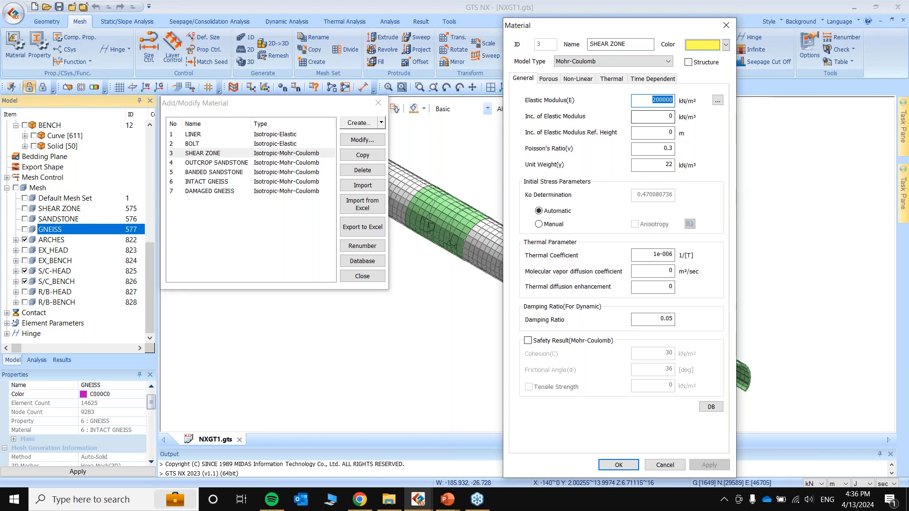
{"action": "left_click", "coordinate": [669, 164]}
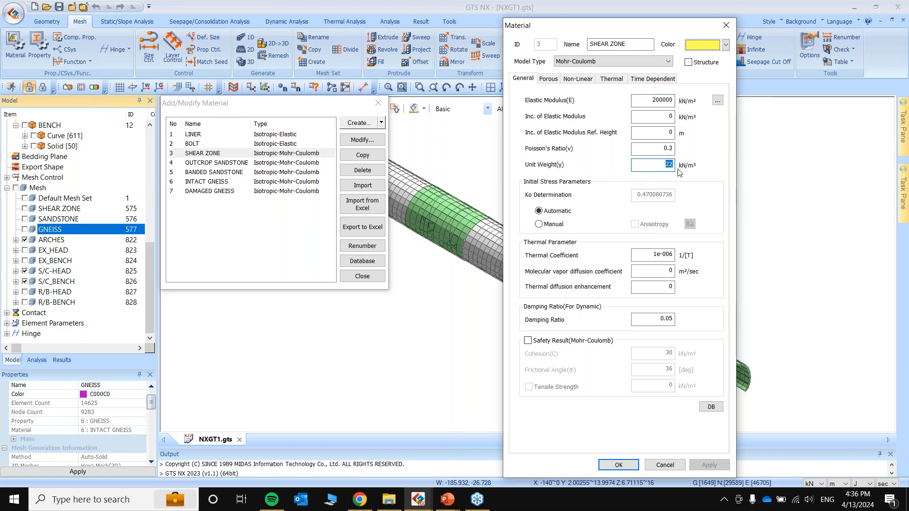
{"action": "left_click", "coordinate": [577, 79]}
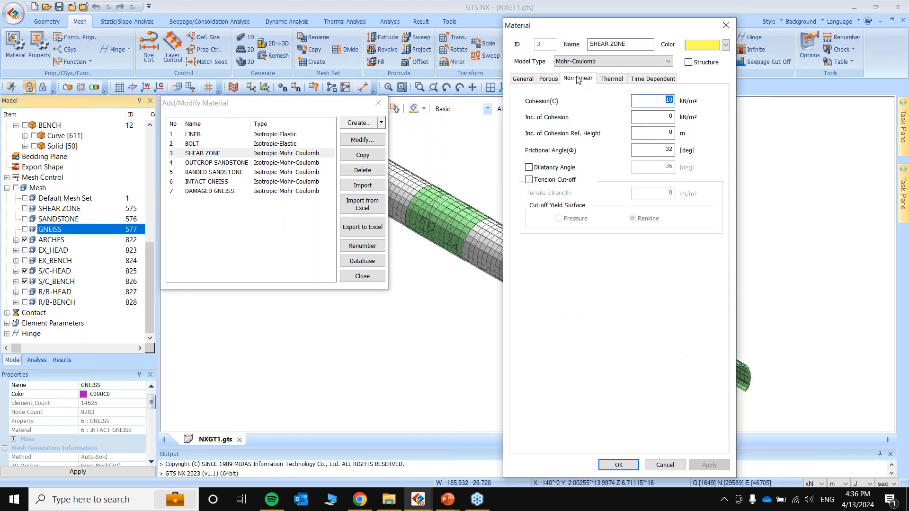
{"action": "left_click", "coordinate": [667, 150]}
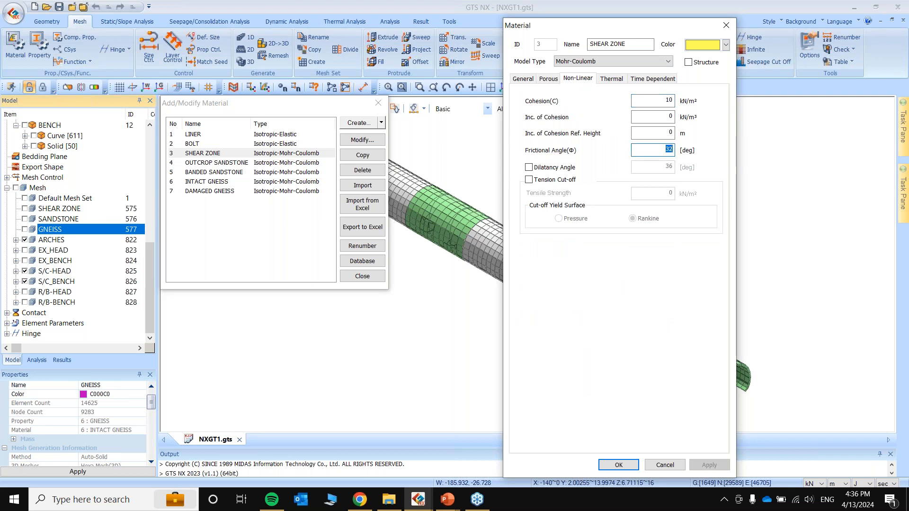
{"action": "mouse_move", "coordinate": [682, 33]}
{"action": "left_mouse_down"}
{"action": "mouse_move", "coordinate": [649, 18]}
{"action": "mouse_move", "coordinate": [666, 29]}
{"action": "left_mouse_up"}
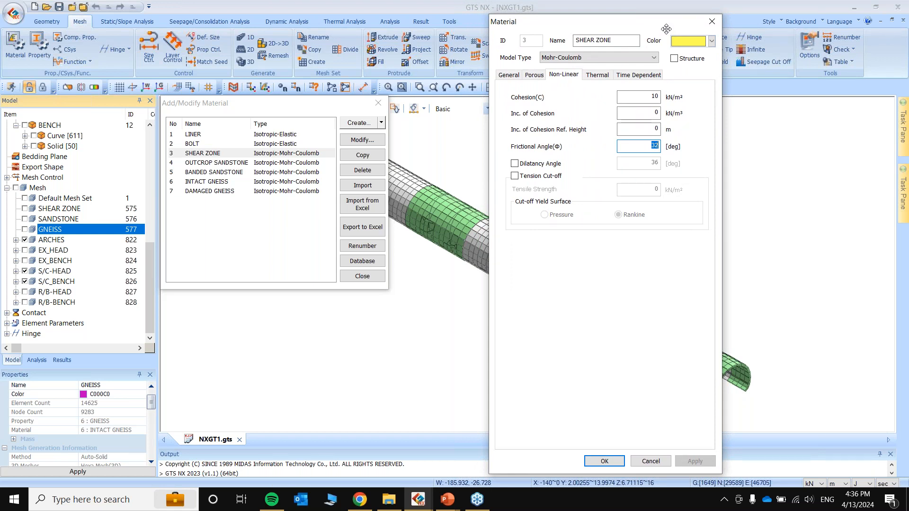
{"action": "left_click", "coordinate": [508, 75]}
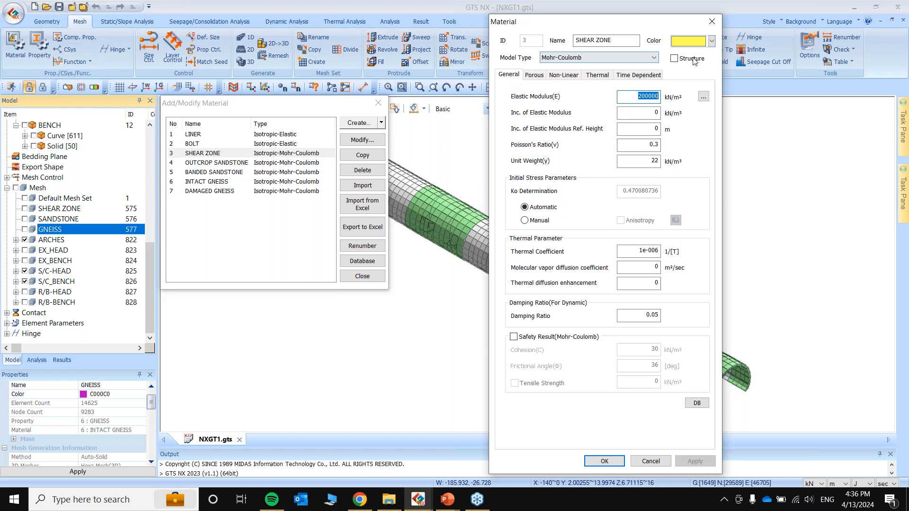
{"action": "left_click", "coordinate": [712, 22]}
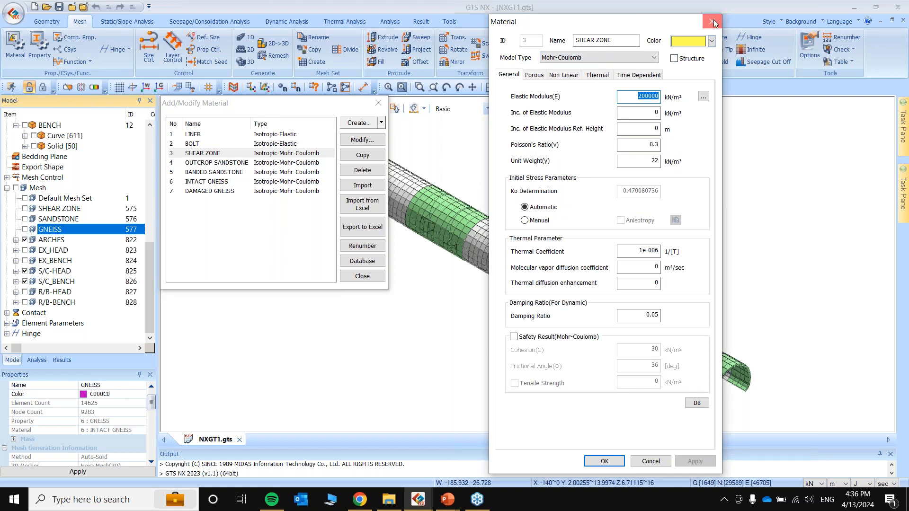
Review the BANDED SANDSTONE material's elastic modulus, unit weight, porous parameters, cohesion and frictional angle, then close it without applying changes.
{"action": "double_click", "coordinate": [266, 173]}
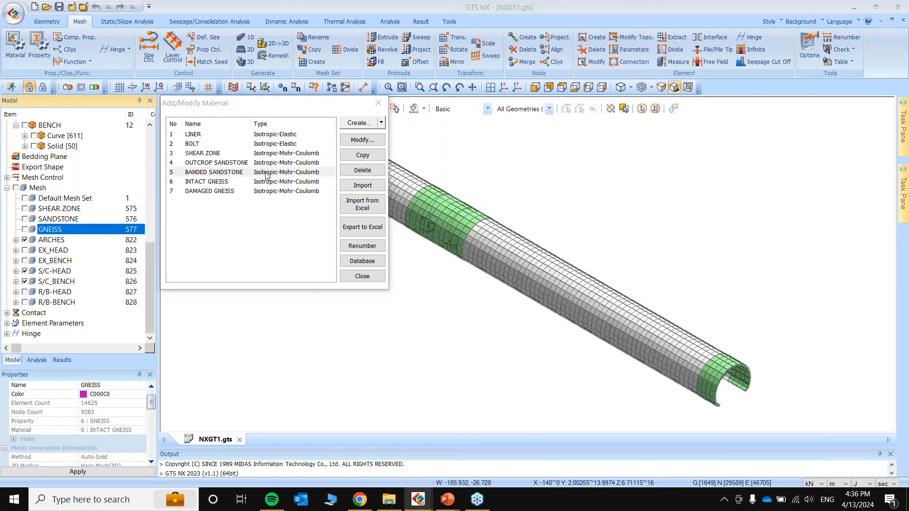
{"action": "left_click_drag", "start_coordinate": [587, 95], "coordinate": [672, 4]}
{"action": "left_click", "coordinate": [632, 85]}
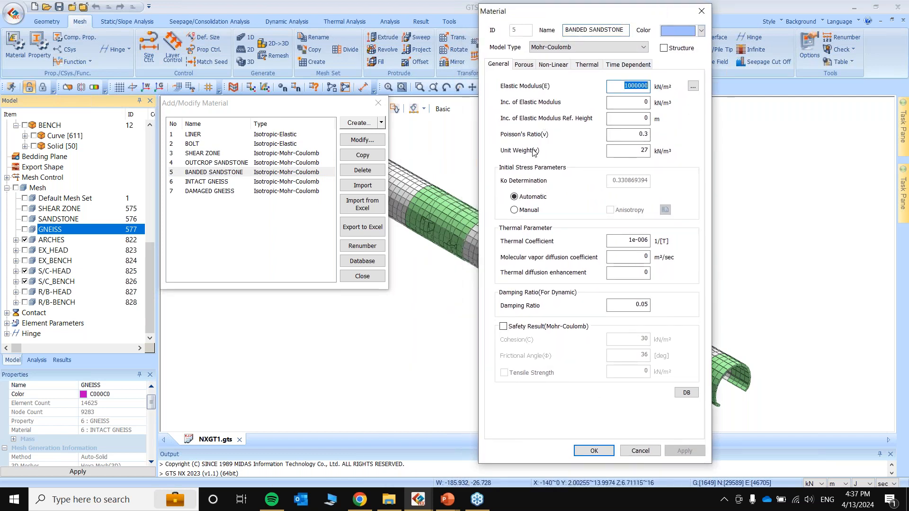
{"action": "left_click", "coordinate": [643, 154]}
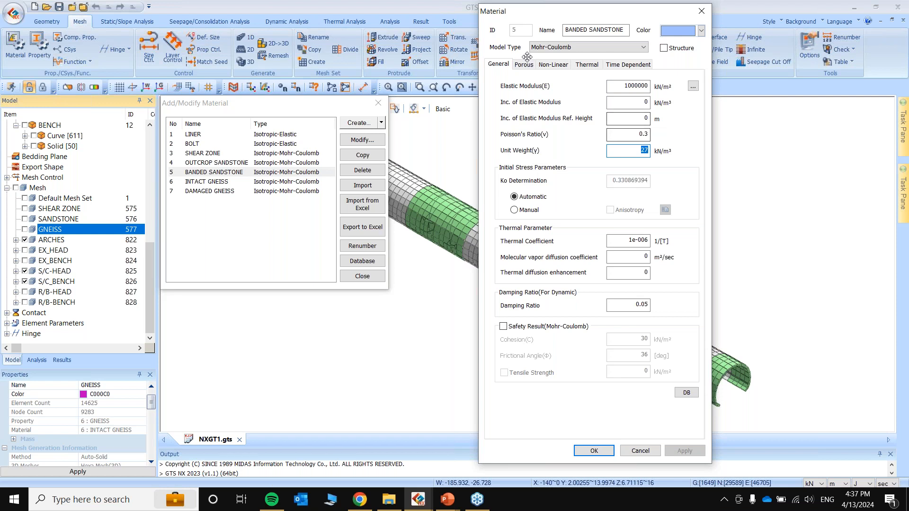
{"action": "left_click", "coordinate": [524, 65]}
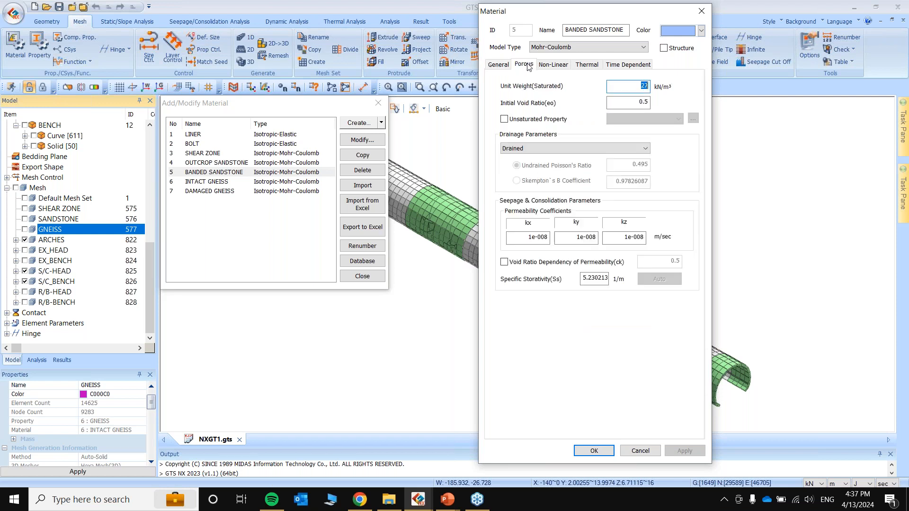
{"action": "left_click", "coordinate": [556, 66]}
{"action": "left_click_drag", "start_coordinate": [635, 85], "coordinate": [667, 86]}
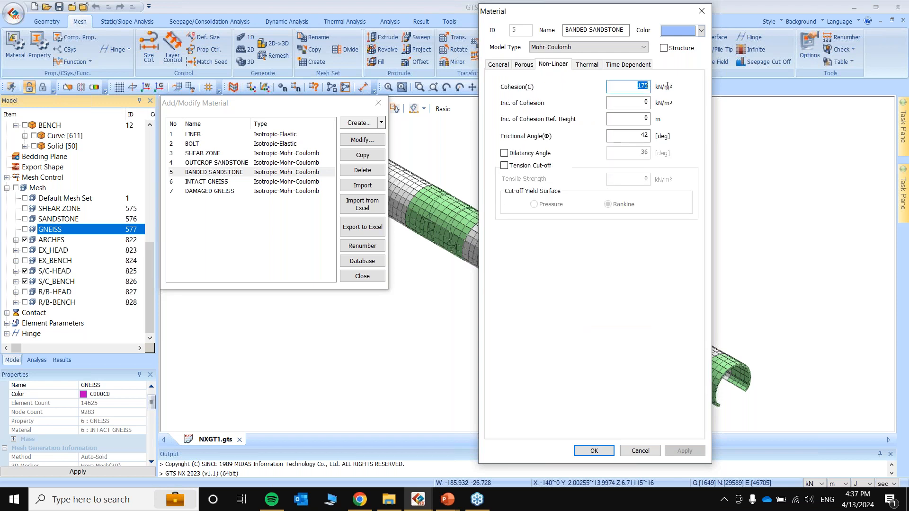
{"action": "left_click_drag", "start_coordinate": [637, 136], "coordinate": [672, 137]}
{"action": "left_click", "coordinate": [700, 11]}
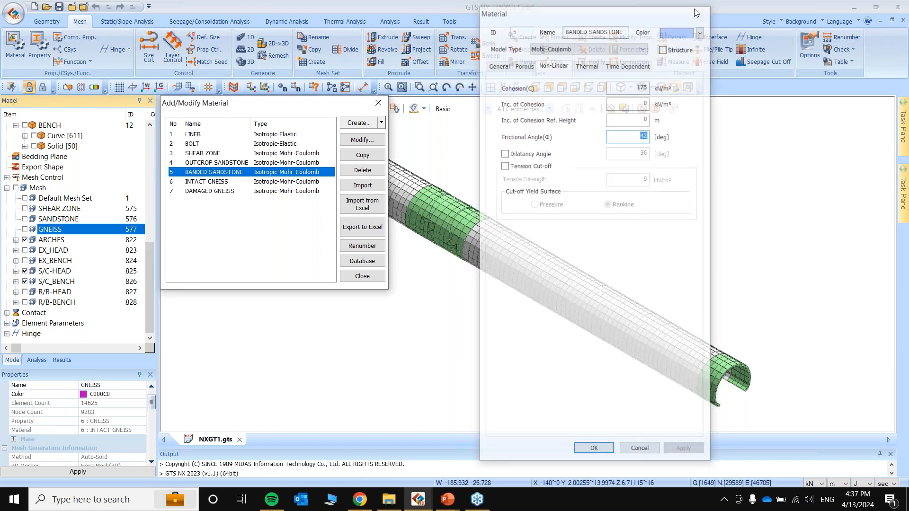
Review the general and non-linear parameters of the INTACT GNEISS material, then close it without applying changes.
{"action": "left_click", "coordinate": [294, 182]}
{"action": "double_click", "coordinate": [293, 182]}
{"action": "left_click_drag", "start_coordinate": [568, 97], "coordinate": [655, 16]}
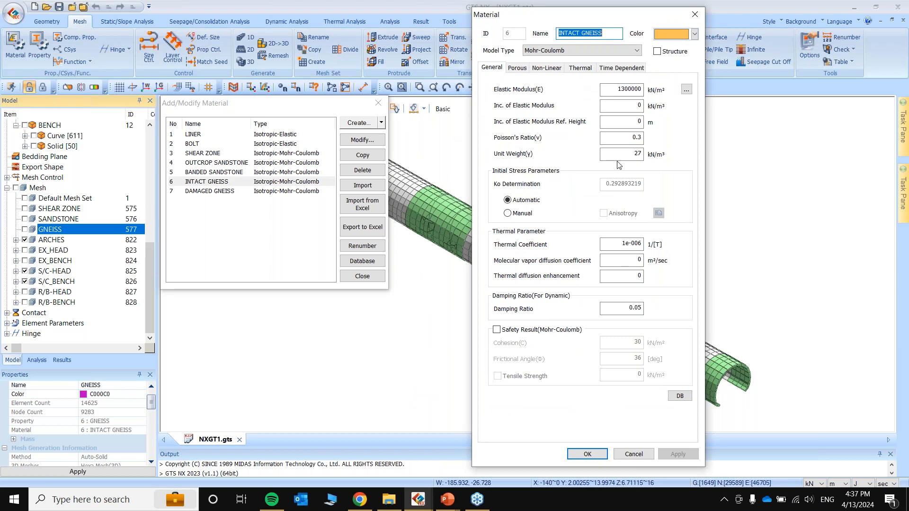
{"action": "left_click", "coordinate": [553, 67]}
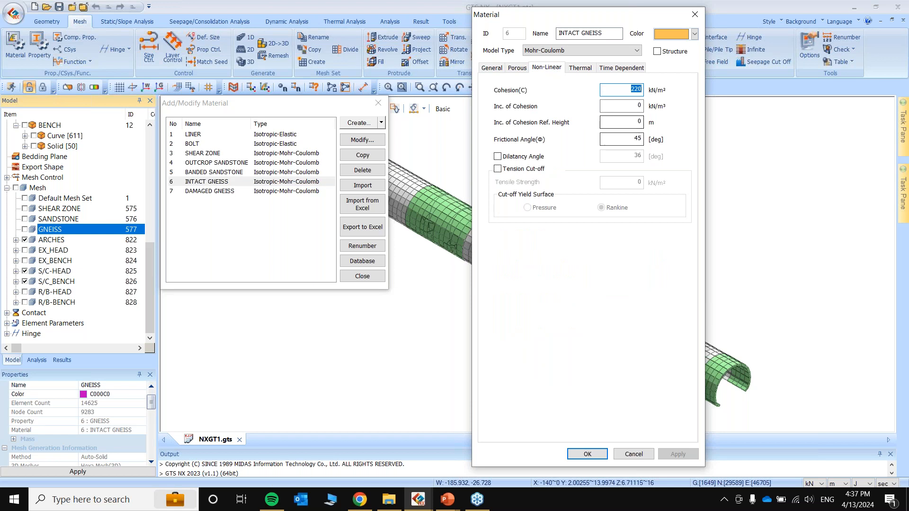
{"action": "left_click", "coordinate": [694, 14]}
Review the DAMAGED GNEISS material's elastic modulus, cohesion and frictional angle, then close it and the material list without changes.
{"action": "double_click", "coordinate": [209, 190]}
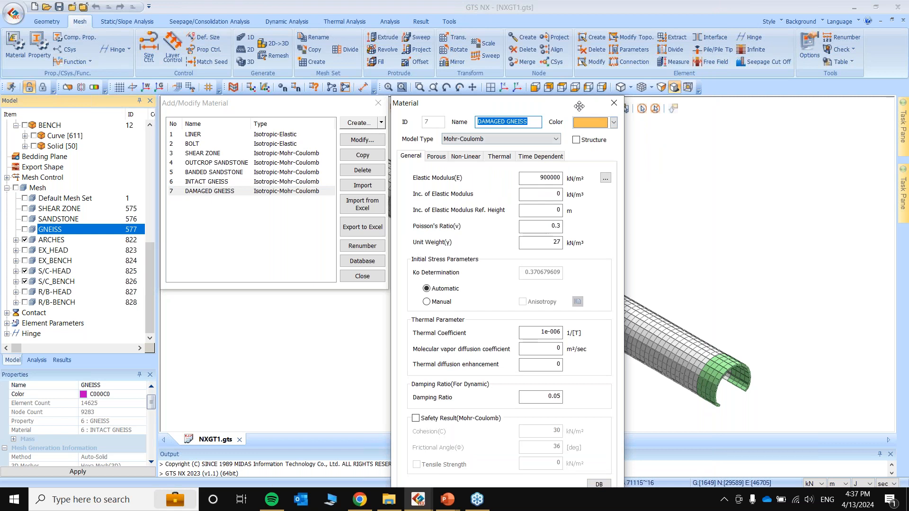
{"action": "left_click_drag", "start_coordinate": [581, 110], "coordinate": [651, 21]}
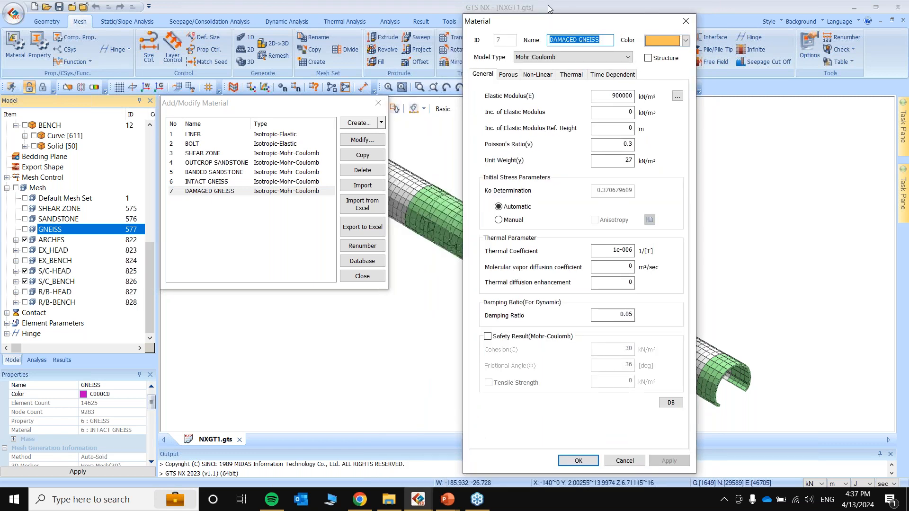
{"action": "left_click_drag", "start_coordinate": [612, 96], "coordinate": [658, 89]}
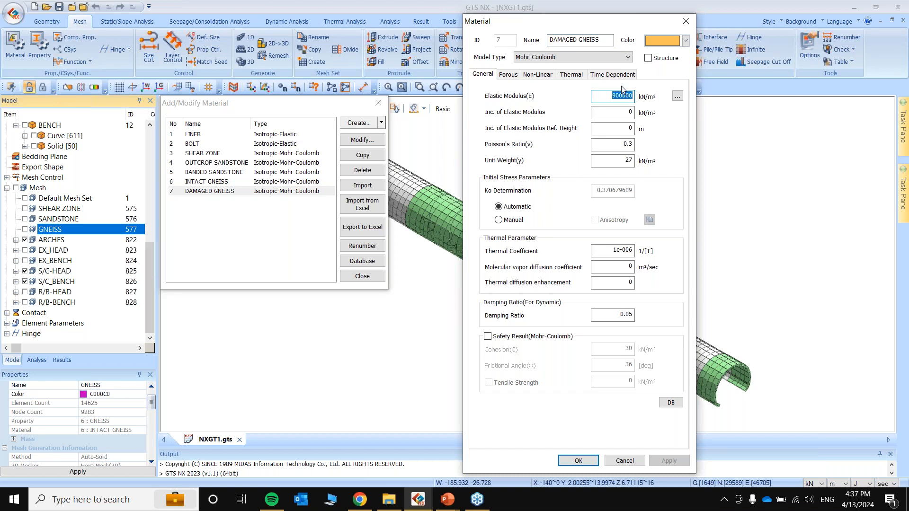
{"action": "left_click_drag", "start_coordinate": [611, 93], "coordinate": [639, 96]}
{"action": "left_click", "coordinate": [539, 75]}
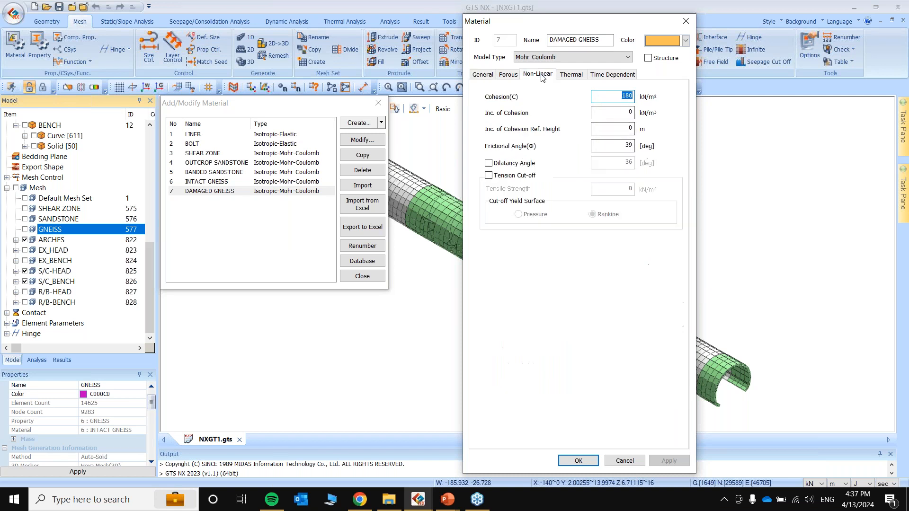
{"action": "left_click_drag", "start_coordinate": [616, 95], "coordinate": [649, 103]}
{"action": "left_click", "coordinate": [606, 148]}
{"action": "left_click_drag", "start_coordinate": [606, 148], "coordinate": [653, 151]}
{"action": "left_click", "coordinate": [685, 17]}
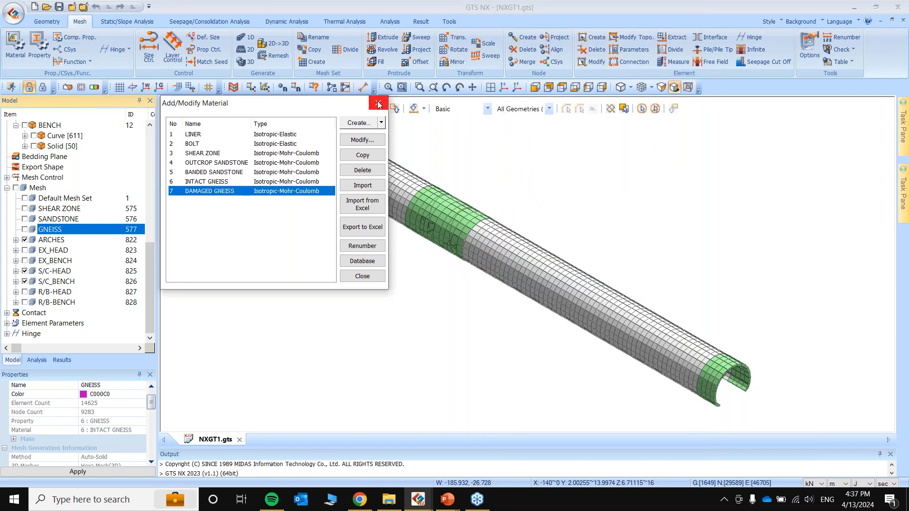
{"action": "left_click", "coordinate": [379, 103]}
Open the property list and widen its name column so the full property names are readable.
{"action": "scroll", "coordinate": [617, 252], "scroll_direction": "down", "scroll_amount": 2}
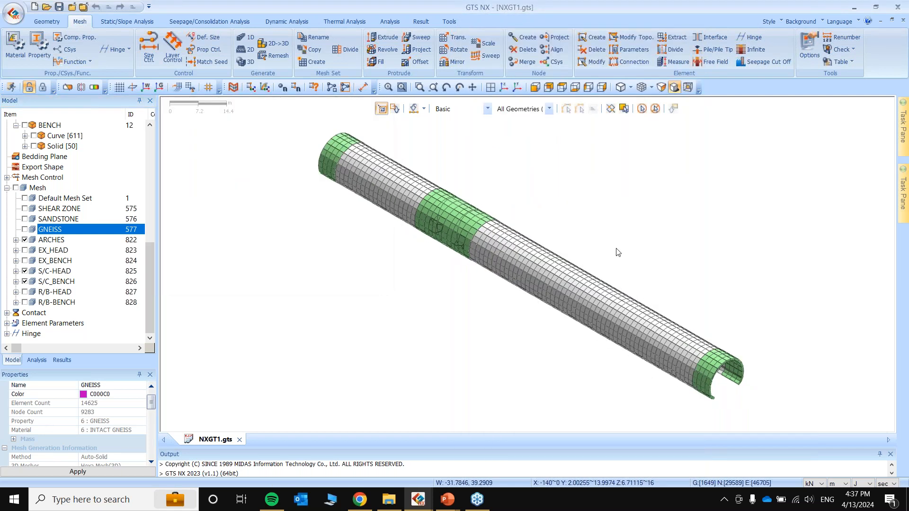
{"action": "left_click", "coordinate": [40, 45]}
{"action": "left_click_drag", "start_coordinate": [129, 103], "coordinate": [271, 104]}
{"action": "left_click_drag", "start_coordinate": [174, 125], "coordinate": [163, 124]}
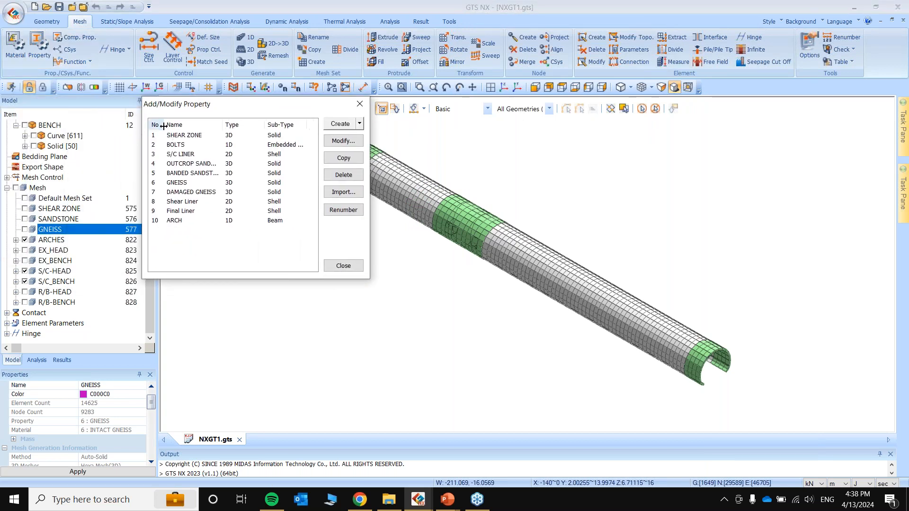
{"action": "left_click_drag", "start_coordinate": [224, 125], "coordinate": [239, 125]}
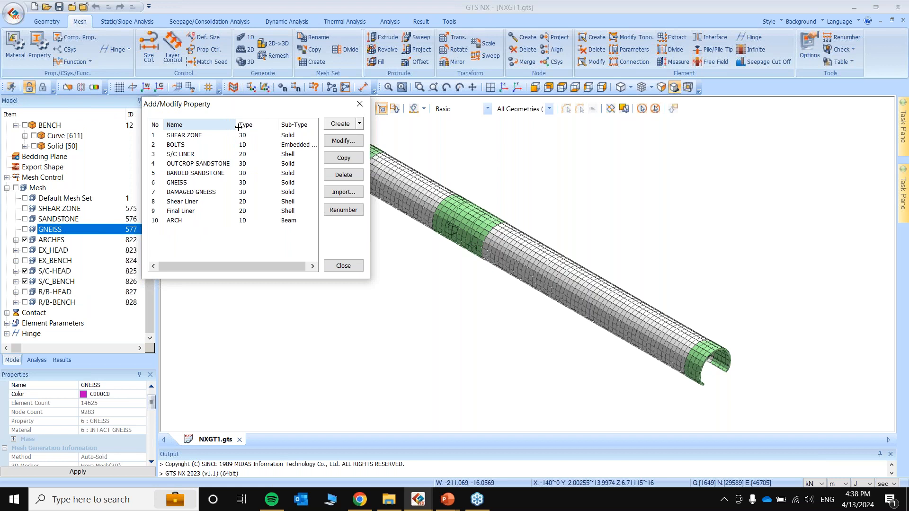
Review the BOLTS embedded truss property and its solid round section, then close both without changes.
{"action": "double_click", "coordinate": [180, 145]}
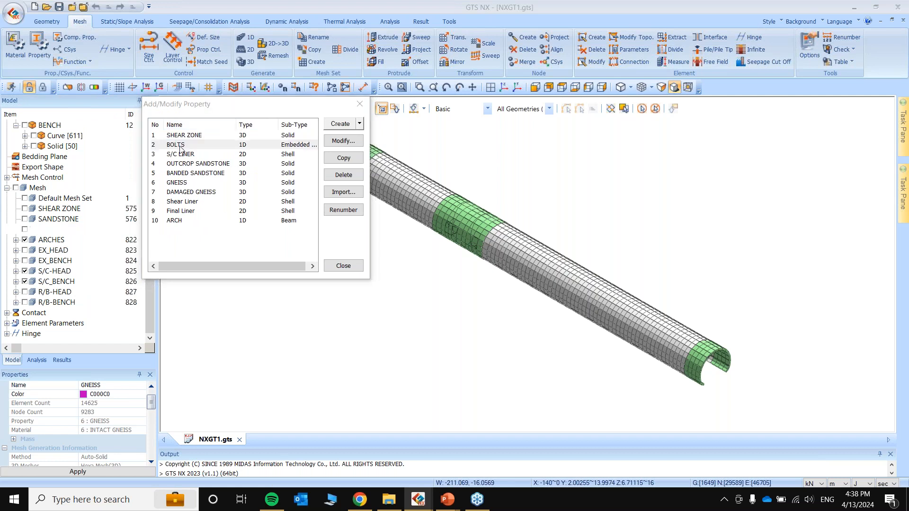
{"action": "left_click_drag", "start_coordinate": [514, 112], "coordinate": [552, 45]}
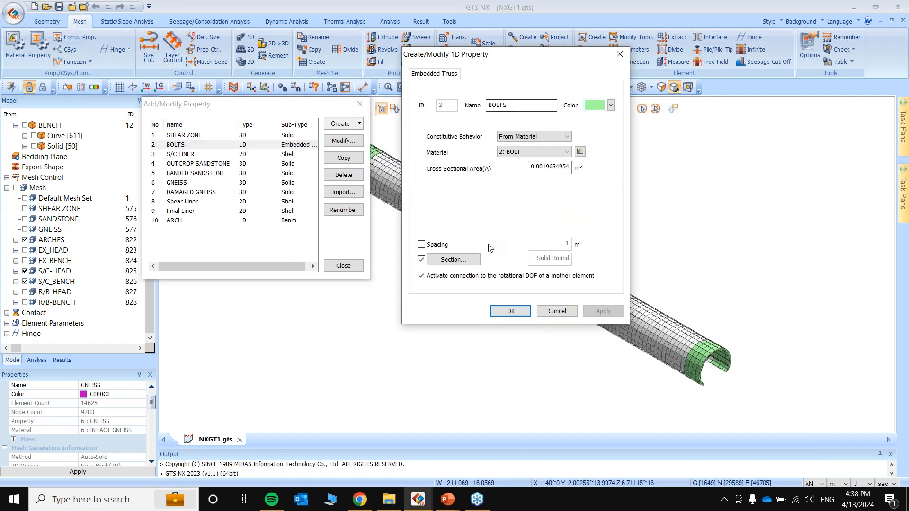
{"action": "left_click", "coordinate": [454, 260]}
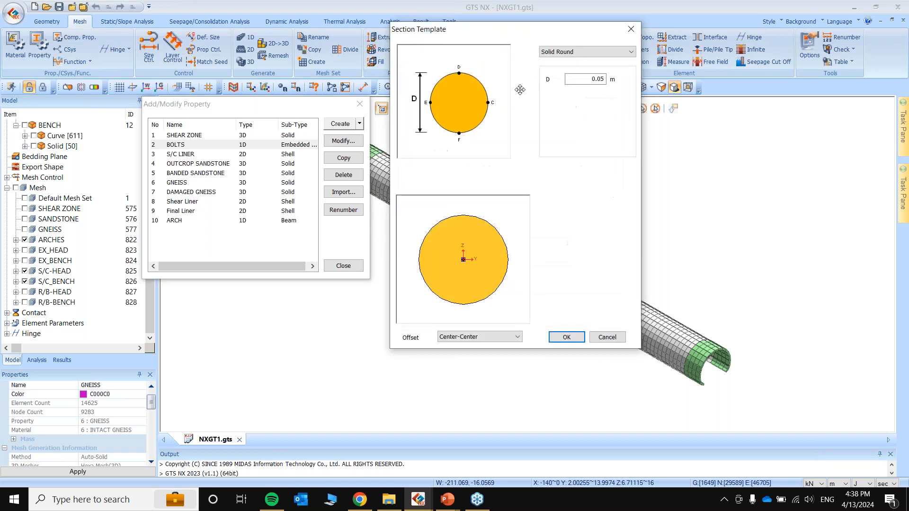
{"action": "left_click", "coordinate": [634, 33]}
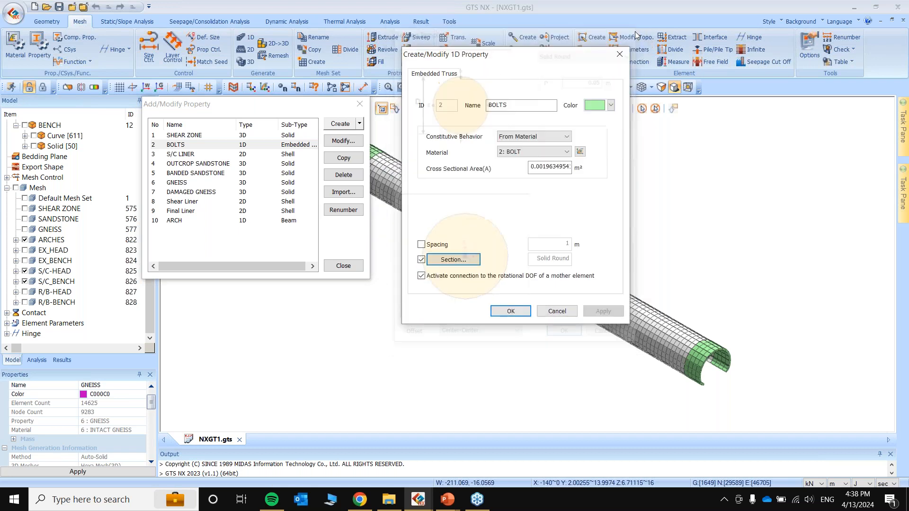
{"action": "left_click", "coordinate": [619, 56]}
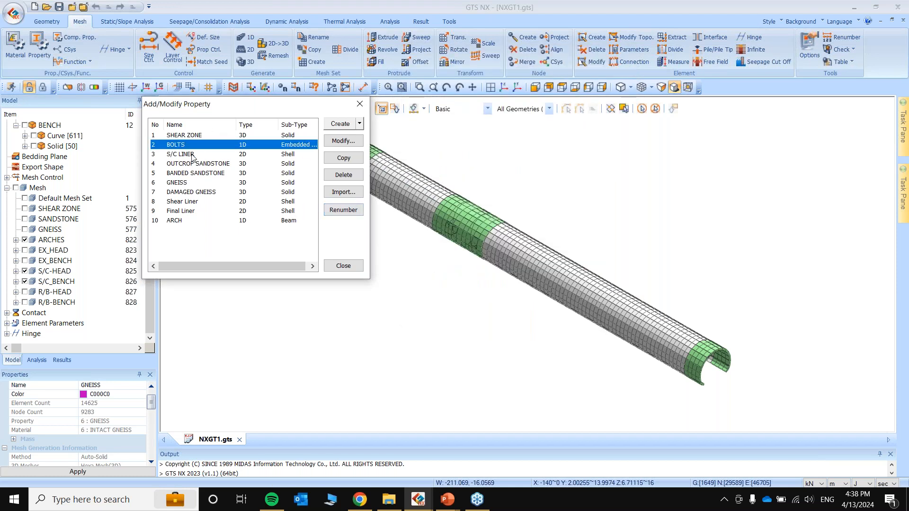
Review the material and thickness of the S/C LINER shell property, then close it without changes.
{"action": "double_click", "coordinate": [178, 154]}
{"action": "left_click_drag", "start_coordinate": [582, 100], "coordinate": [667, 43]}
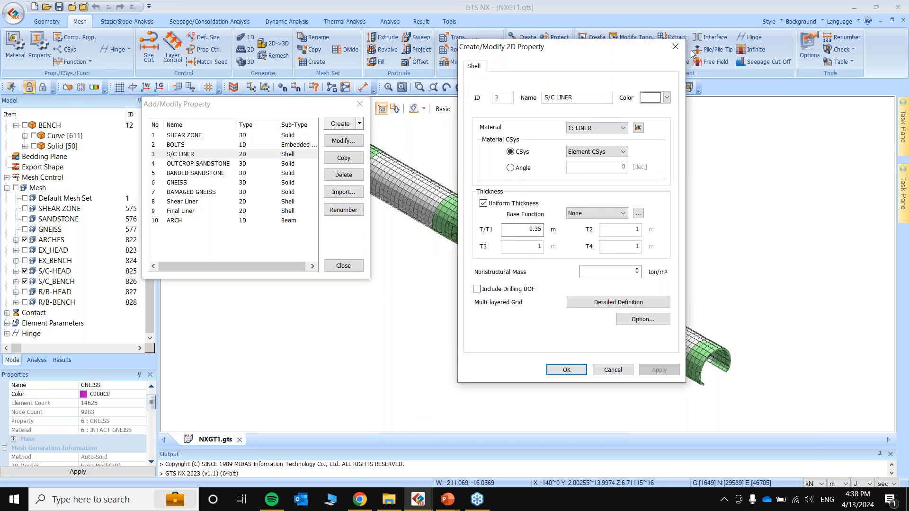
{"action": "left_click", "coordinate": [675, 46]}
Review the material and thickness of the Shear Liner and Final Liner shell properties, closing each without changes.
{"action": "double_click", "coordinate": [183, 201]}
{"action": "left_click_drag", "start_coordinate": [555, 118], "coordinate": [591, 103]}
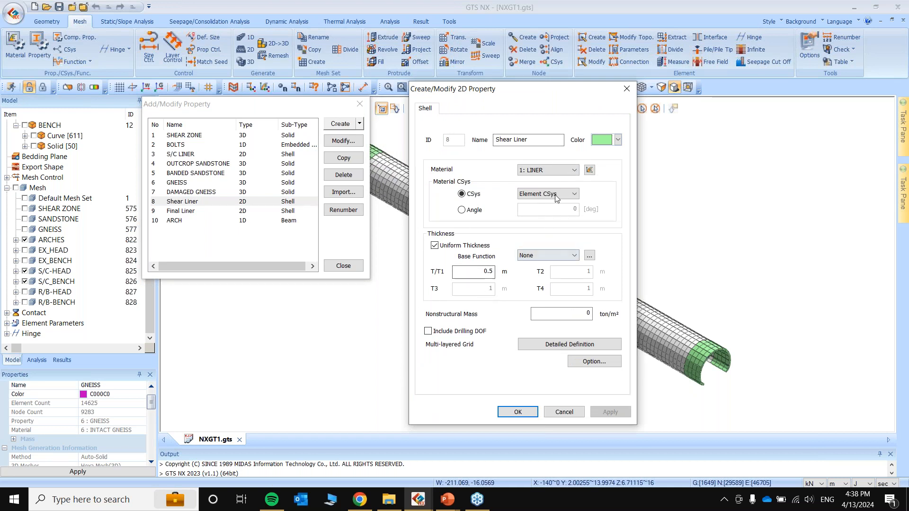
{"action": "left_click", "coordinate": [626, 89]}
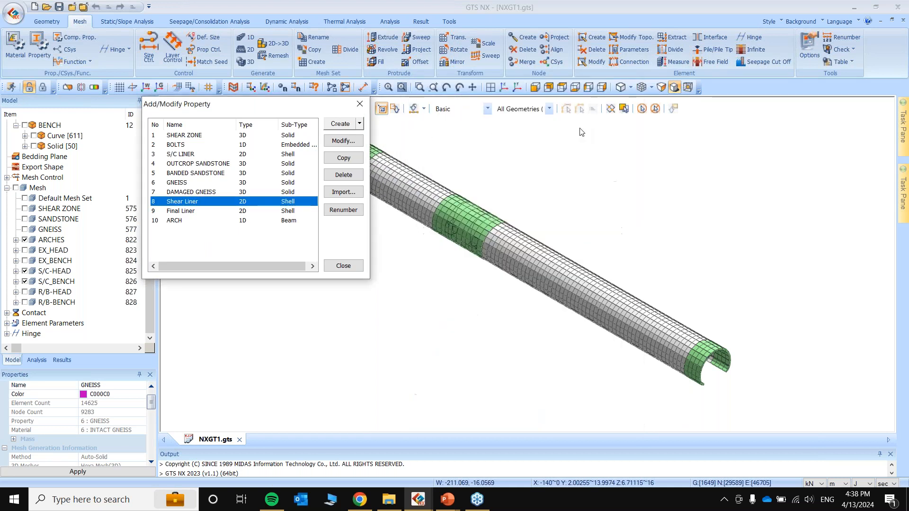
{"action": "double_click", "coordinate": [294, 210]}
{"action": "left_click_drag", "start_coordinate": [558, 105], "coordinate": [594, 89]}
{"action": "left_click", "coordinate": [634, 89]}
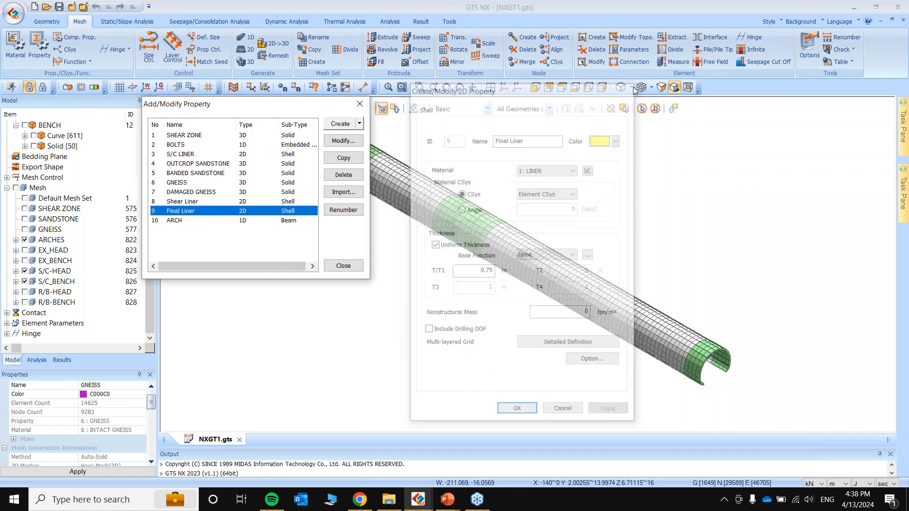
Review the ARCH beam property and its solid rectangle section, then close them and the property list without changes.
{"action": "double_click", "coordinate": [289, 220]}
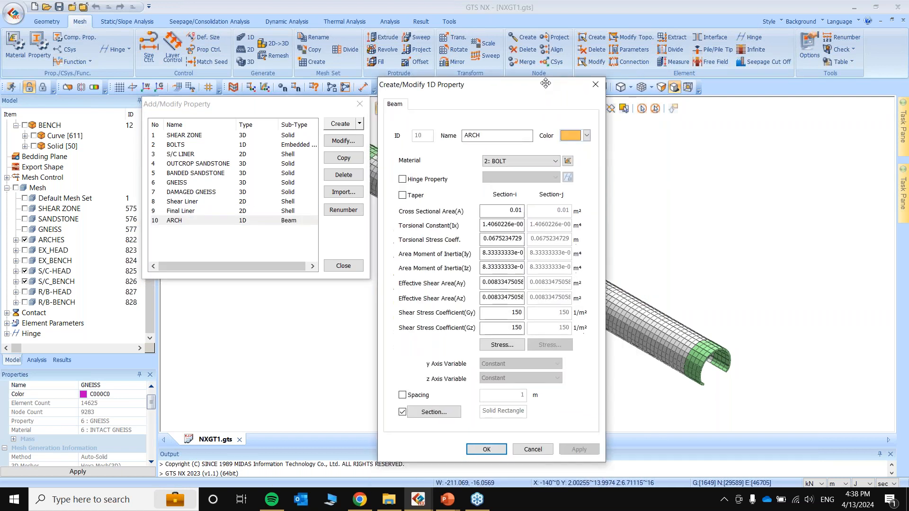
{"action": "left_click", "coordinate": [445, 365]}
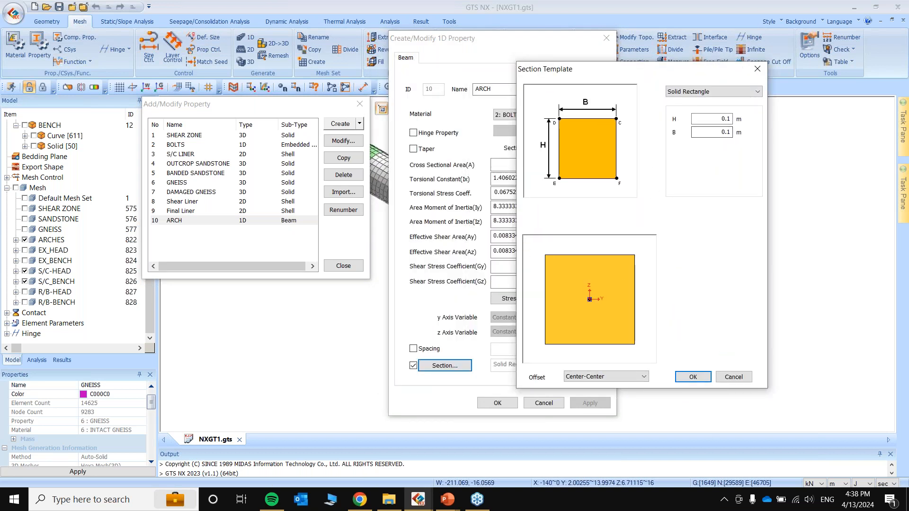
{"action": "left_click", "coordinate": [755, 68]}
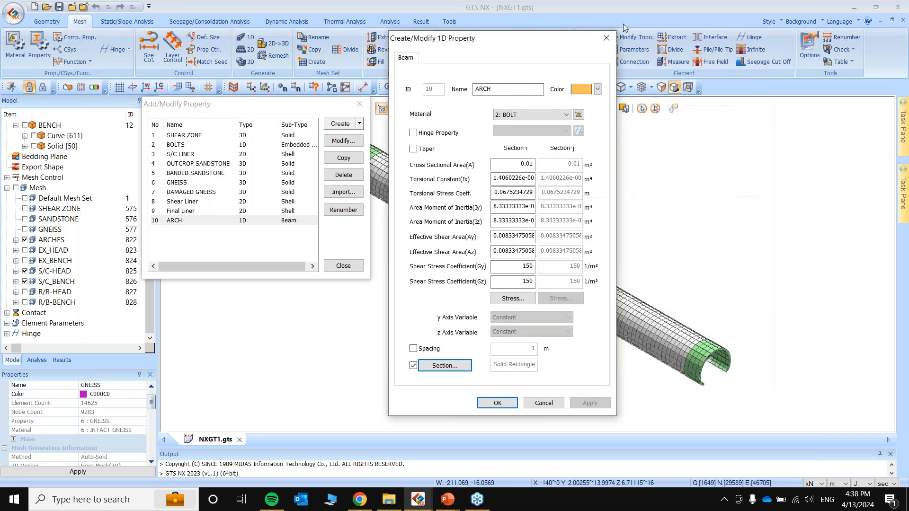
{"action": "left_click", "coordinate": [603, 41]}
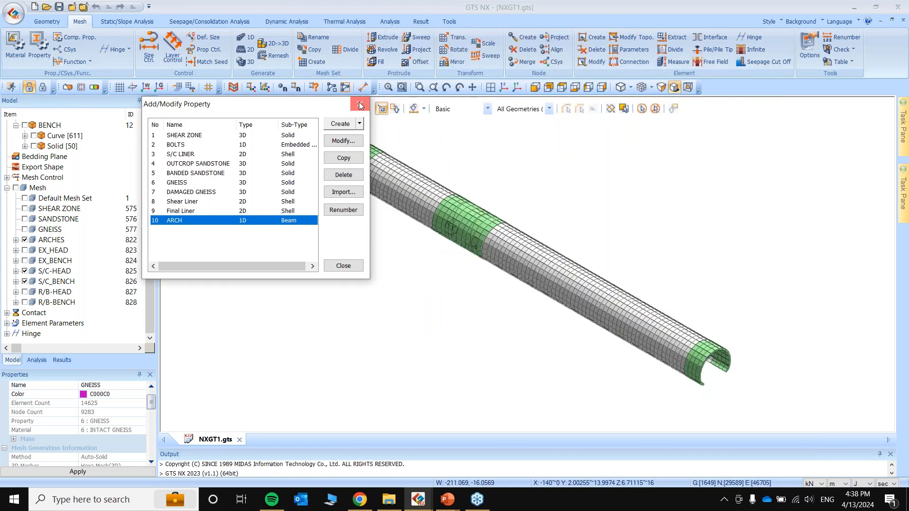
{"action": "left_click", "coordinate": [359, 104]}
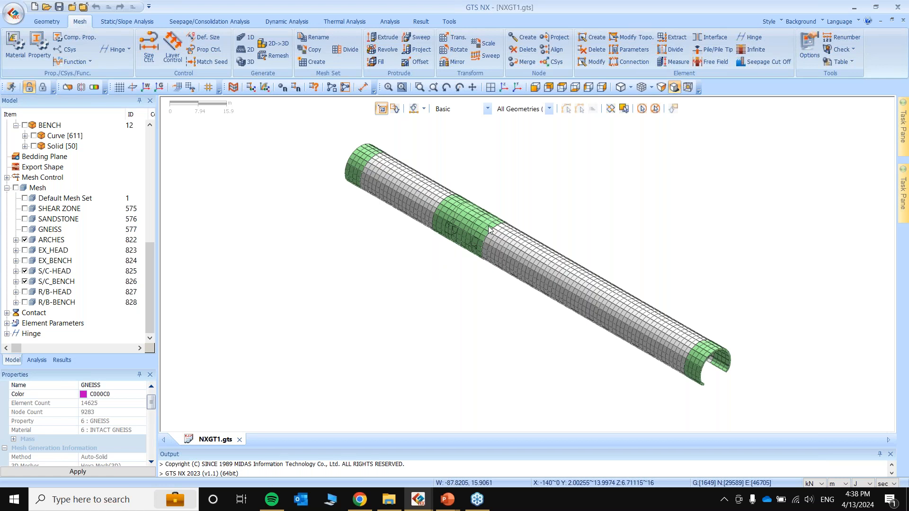
Show all mesh sets and examine the tunnel's head, bench, lining and rock bolts on the GNEISS end face.
{"action": "left_click", "coordinate": [25, 209]}
{"action": "left_click", "coordinate": [16, 188]}
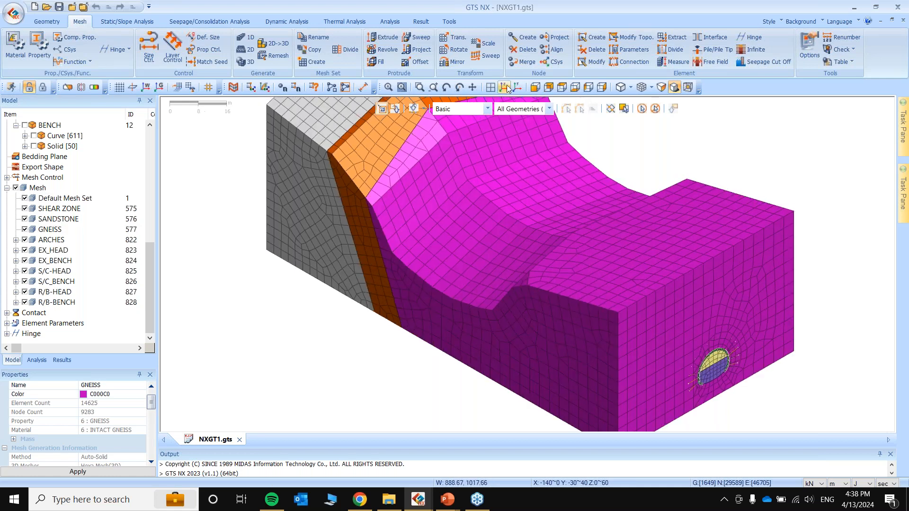
{"action": "left_click", "coordinate": [504, 88]}
{"action": "middle_click_drag", "start_coordinate": [657, 361], "coordinate": [609, 347]}
{"action": "scroll", "coordinate": [528, 292], "scroll_direction": "up", "scroll_amount": 2}
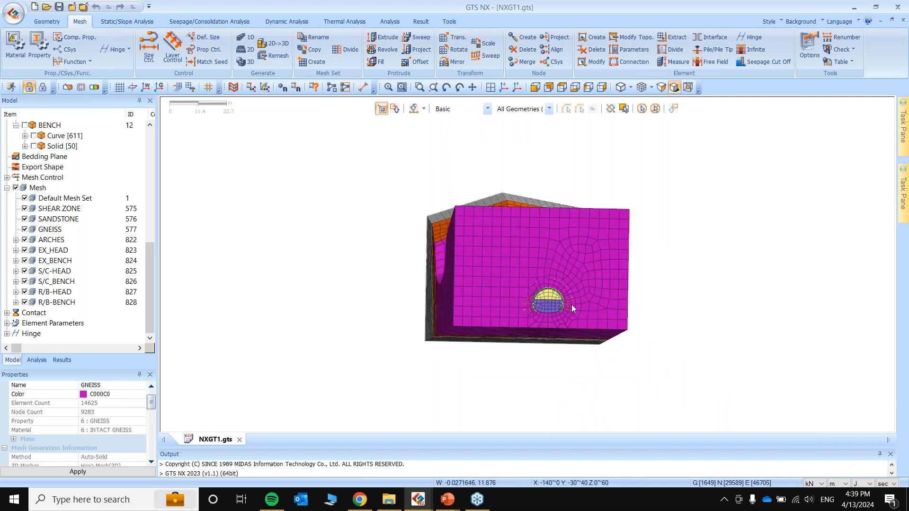
{"action": "scroll", "coordinate": [572, 307], "scroll_direction": "up", "scroll_amount": 5}
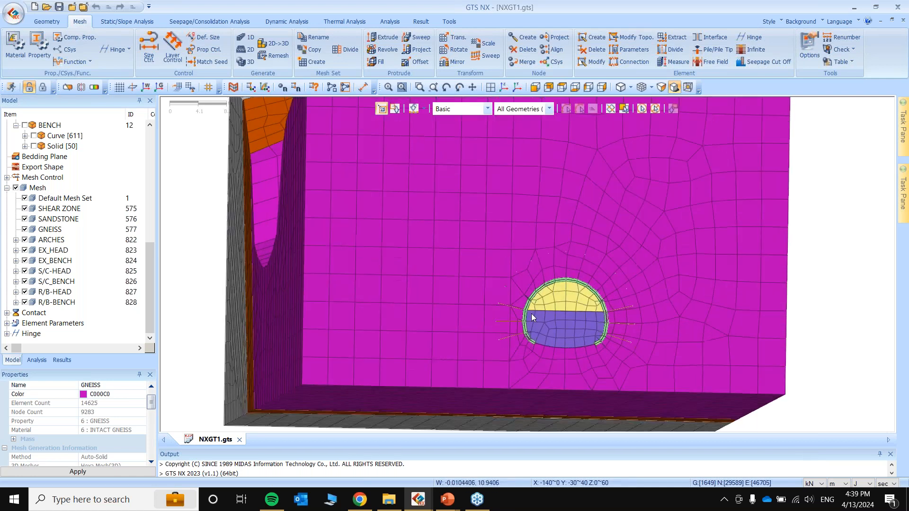
{"action": "scroll", "coordinate": [531, 313], "scroll_direction": "up", "scroll_amount": 3}
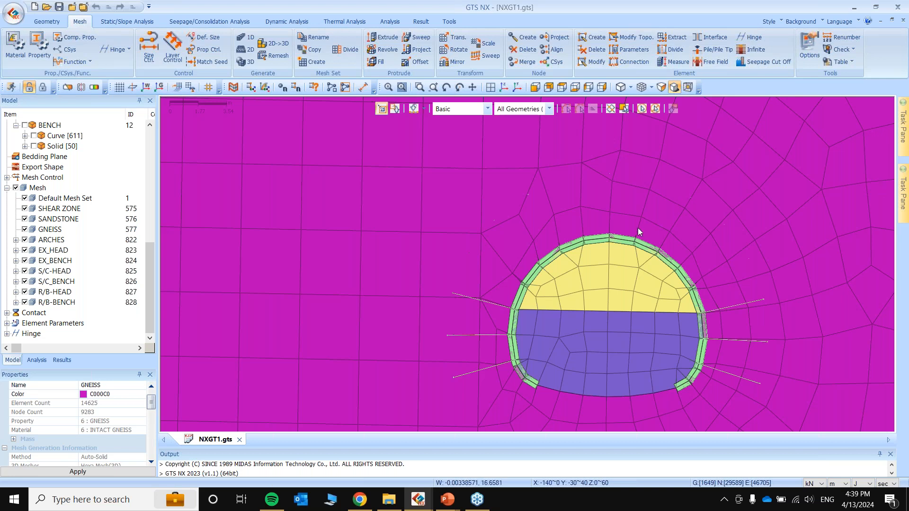
{"action": "scroll", "coordinate": [638, 228], "scroll_direction": "down", "scroll_amount": 2}
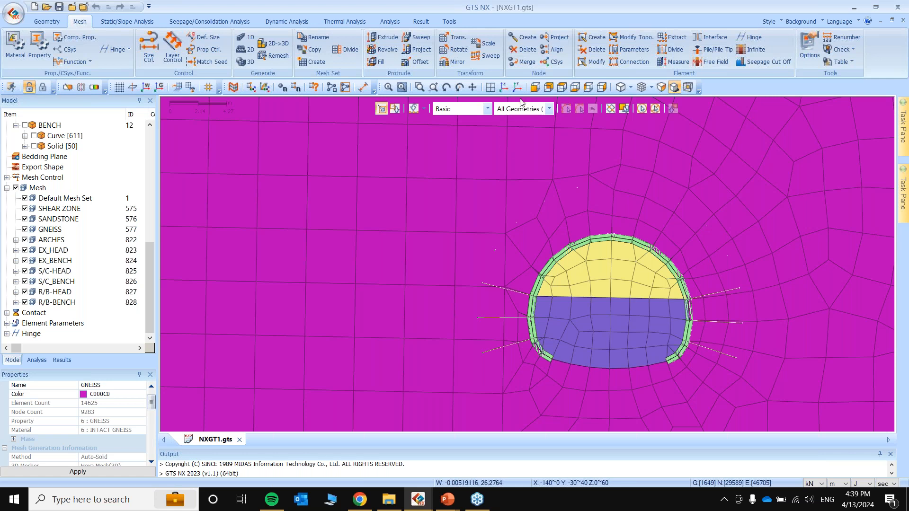
Show the BC boundary set on the isometric model, examine the constraints around its outer faces, and hide the set again.
{"action": "left_click", "coordinate": [503, 87]}
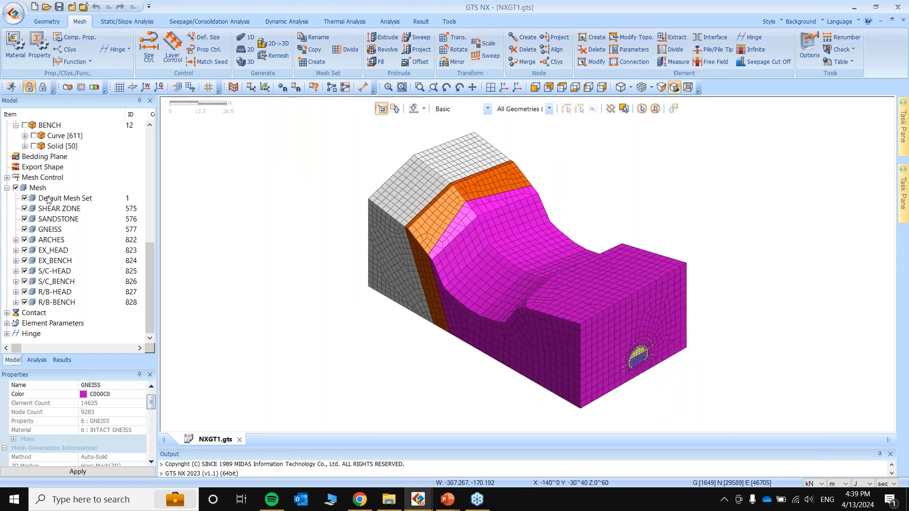
{"action": "left_click", "coordinate": [37, 360]}
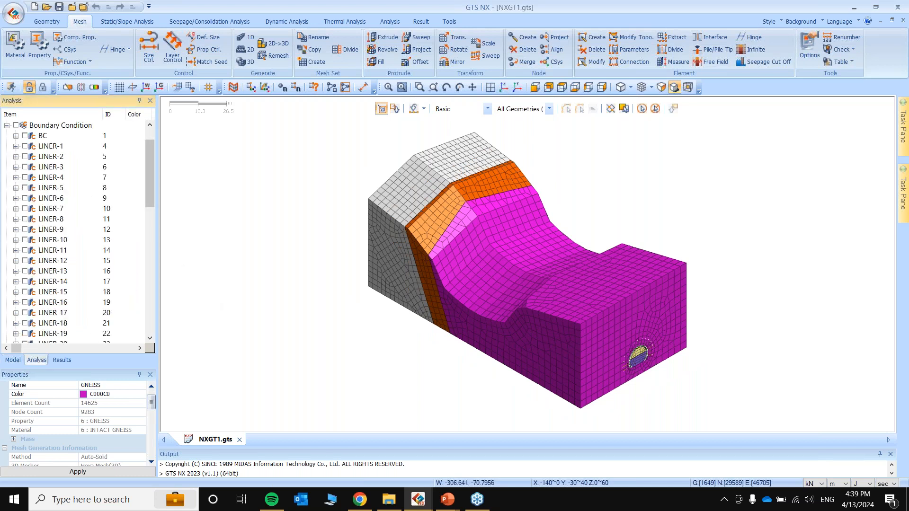
{"action": "left_click", "coordinate": [25, 135]}
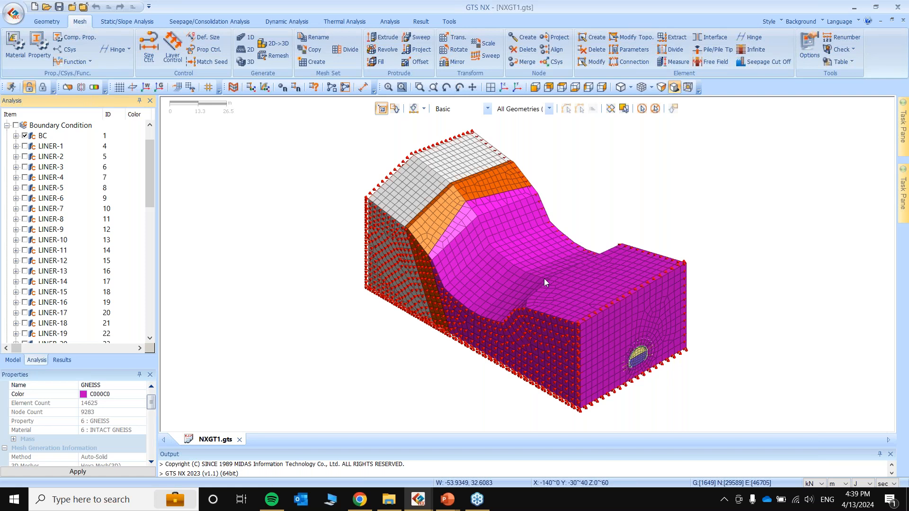
{"action": "middle_click_drag", "start_coordinate": [411, 268], "coordinate": [589, 282], "text": "ctrl"}
{"action": "left_click", "coordinate": [505, 87]}
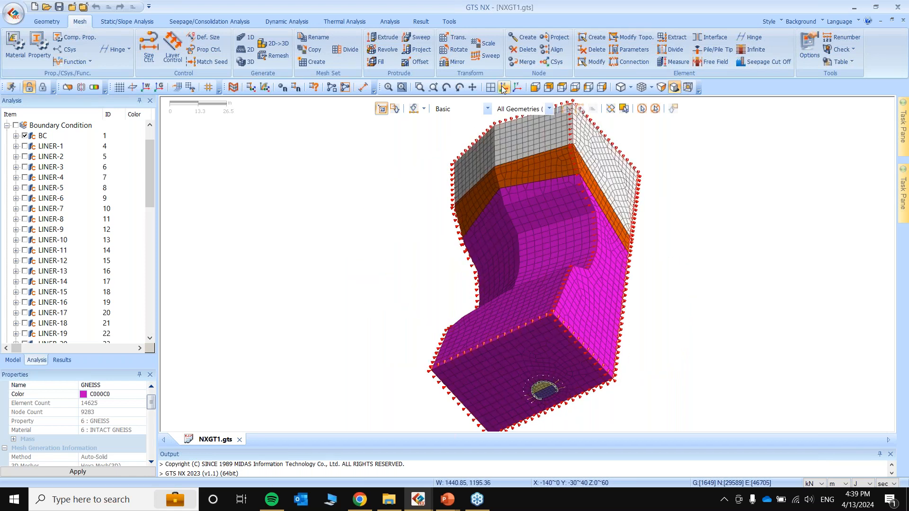
{"action": "left_click", "coordinate": [24, 136]}
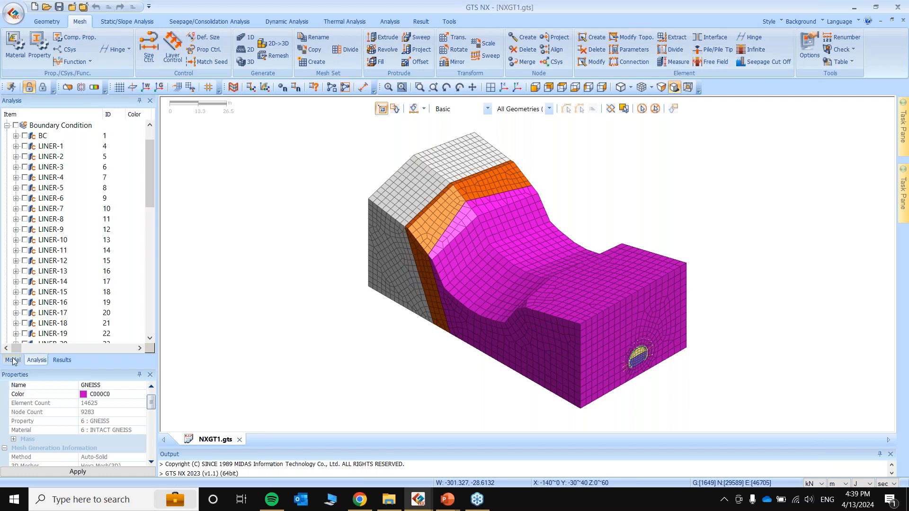
Show all the LINER boundary sets along the tunnel while keeping the BC set hidden.
{"action": "left_click", "coordinate": [16, 125]}
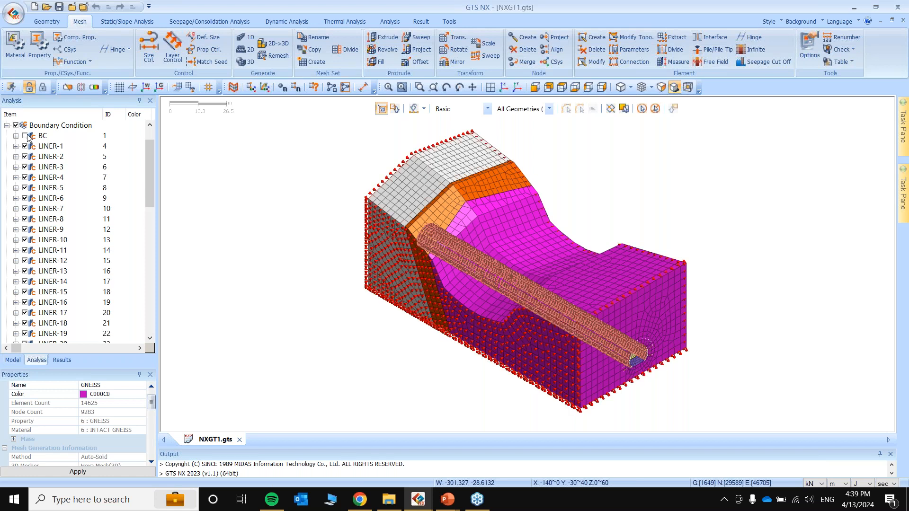
{"action": "scroll", "coordinate": [623, 344], "scroll_direction": "up", "scroll_amount": 2}
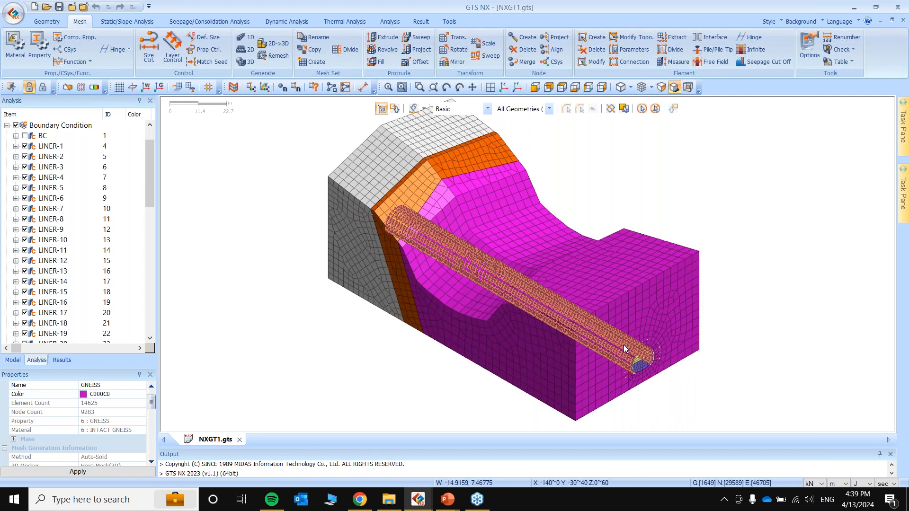
{"action": "scroll", "coordinate": [623, 345], "scroll_direction": "up", "scroll_amount": 2}
Review the selected elements and assigned property in LINER-1's Change Property definition, closing it without changes.
{"action": "left_click", "coordinate": [16, 146]}
{"action": "left_click", "coordinate": [25, 157]}
{"action": "left_click", "coordinate": [66, 167]}
{"action": "right_click", "coordinate": [67, 167]}
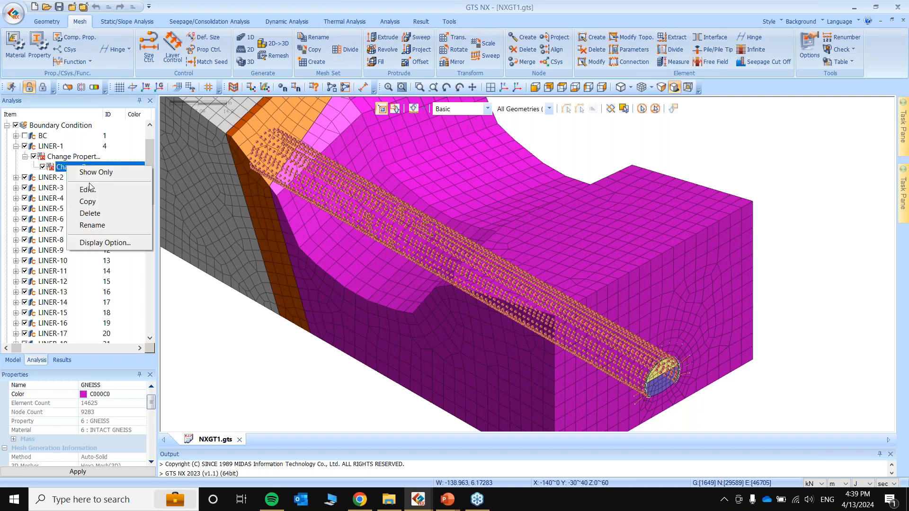
{"action": "left_click", "coordinate": [88, 189]}
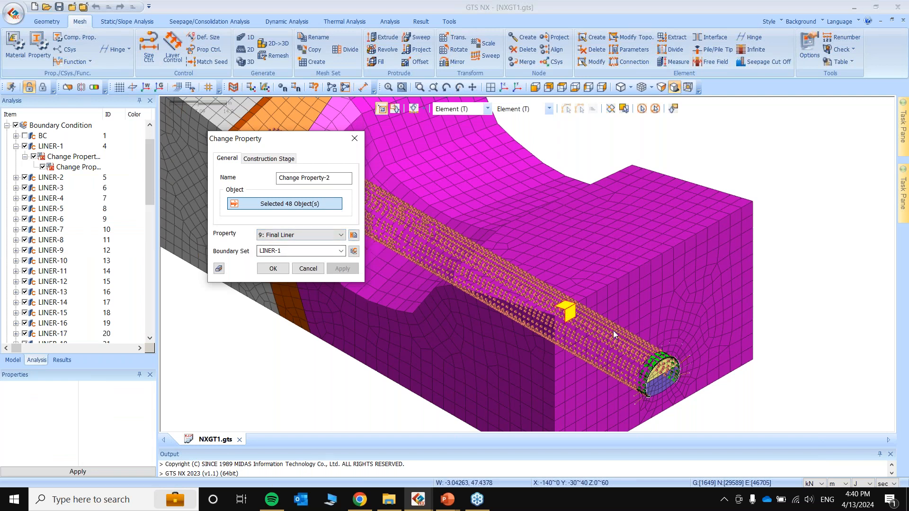
{"action": "left_click", "coordinate": [355, 140]}
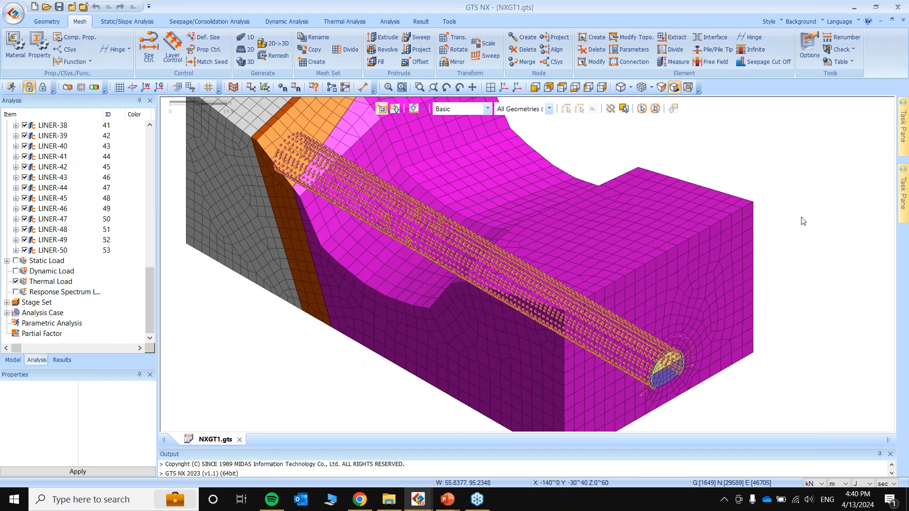
Hide the SHEAR ZONE, SANDSTONE and GNEISS mesh sets to isolate the tunnel with its supports and liner conditions.
{"action": "scroll", "coordinate": [803, 221], "scroll_direction": "down", "scroll_amount": 6}
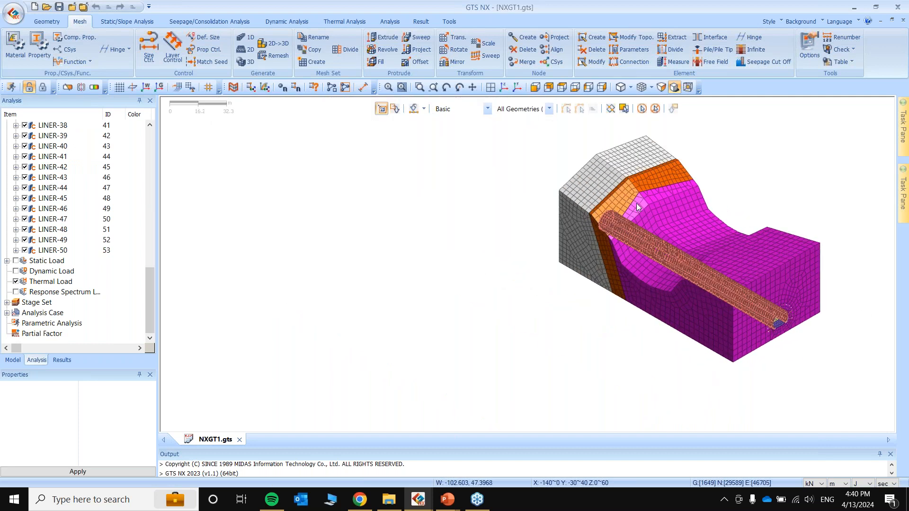
{"action": "scroll", "coordinate": [815, 249], "scroll_direction": "up", "scroll_amount": 3}
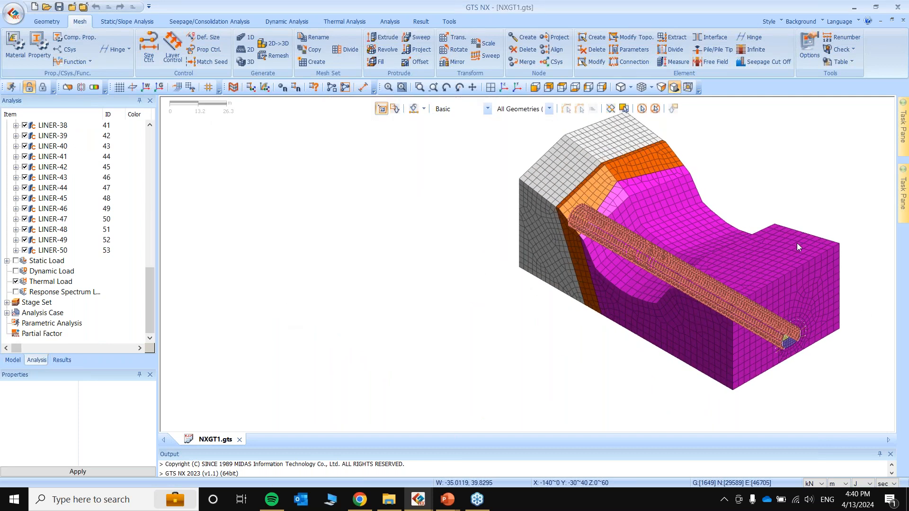
{"action": "scroll", "coordinate": [805, 250], "scroll_direction": "up", "scroll_amount": 3}
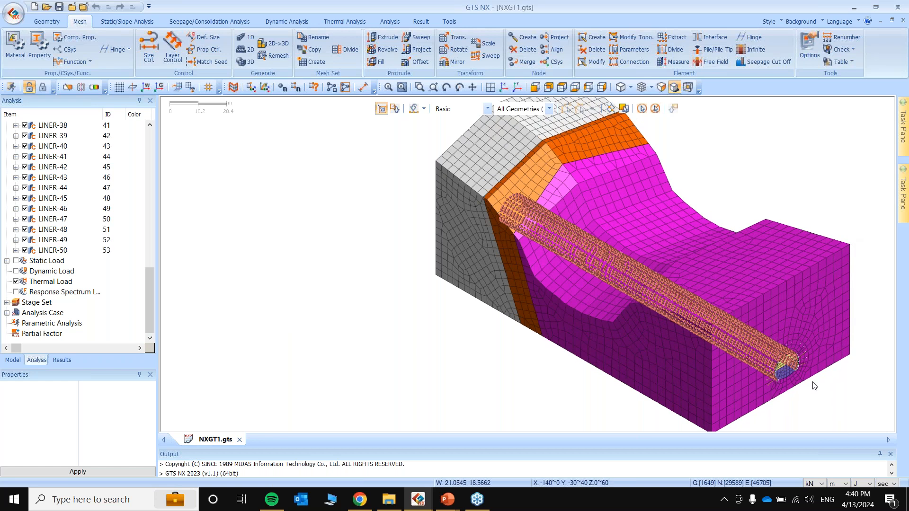
{"action": "scroll", "coordinate": [813, 386], "scroll_direction": "up", "scroll_amount": 1}
{"action": "scroll", "coordinate": [814, 386], "scroll_direction": "up", "scroll_amount": 2}
{"action": "left_click", "coordinate": [13, 359]}
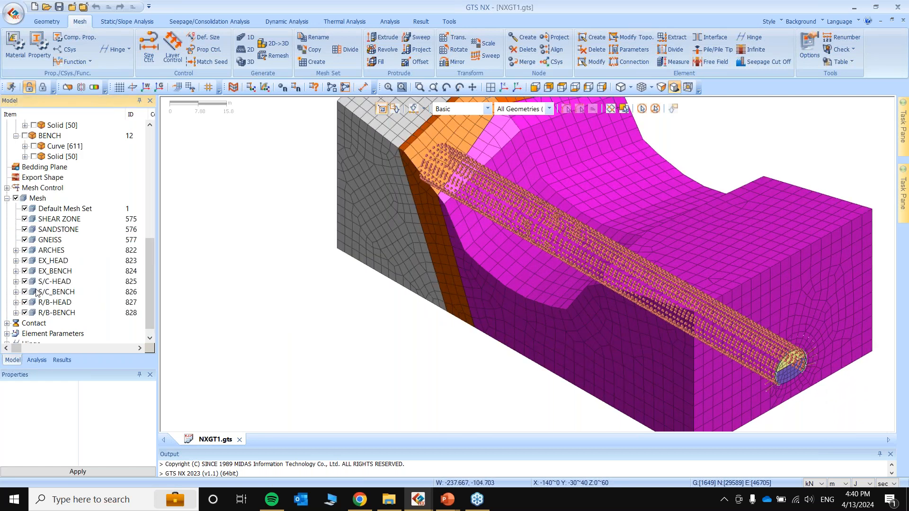
{"action": "left_click", "coordinate": [25, 220]}
{"action": "left_click", "coordinate": [24, 229]}
{"action": "left_click", "coordinate": [24, 240]}
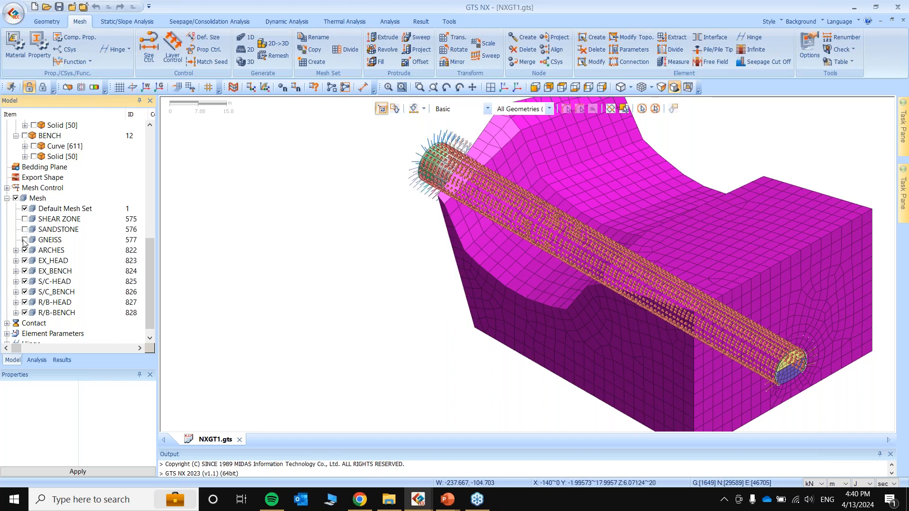
{"action": "scroll", "coordinate": [821, 318], "scroll_direction": "up", "scroll_amount": 2}
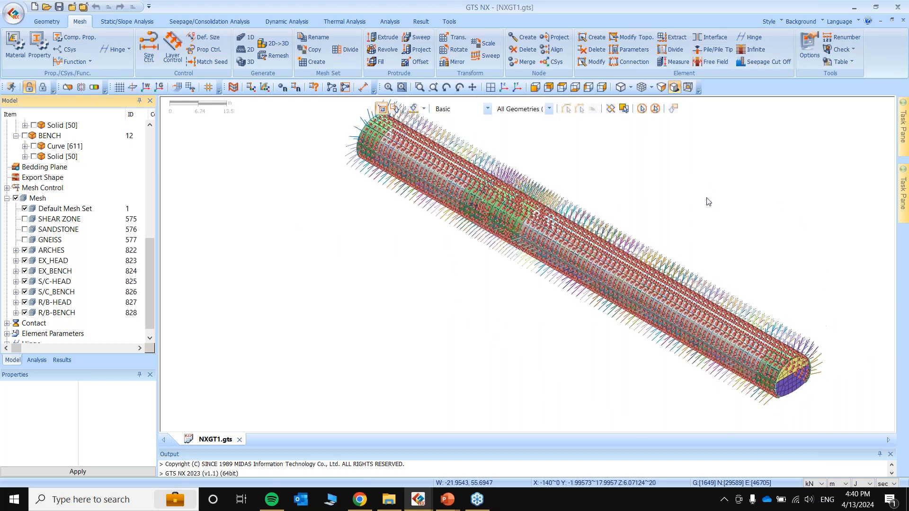
{"action": "scroll", "coordinate": [724, 214], "scroll_direction": "down", "scroll_amount": 2}
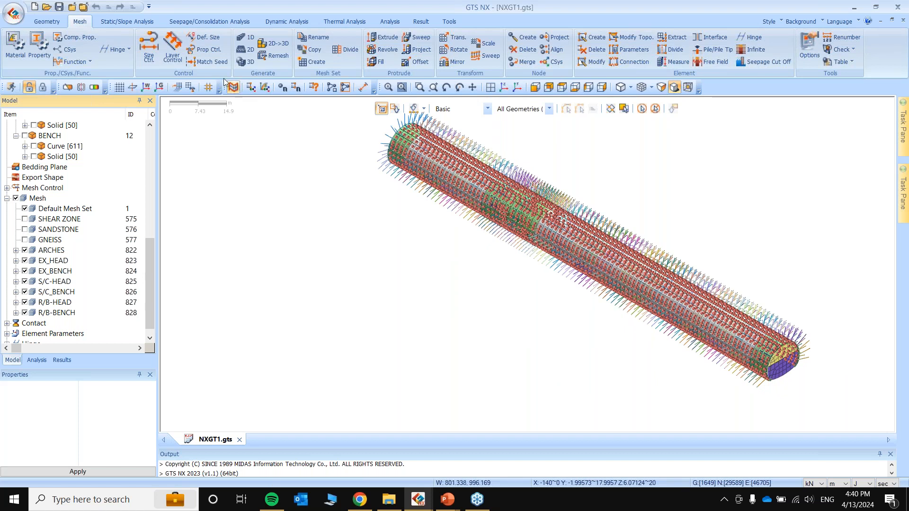
Open the construction stage simulation for Construction Stage Set-1 and enlarge its window to expose more of the activation table beside the tunnel.
{"action": "left_click", "coordinate": [123, 19]}
{"action": "left_click", "coordinate": [175, 50]}
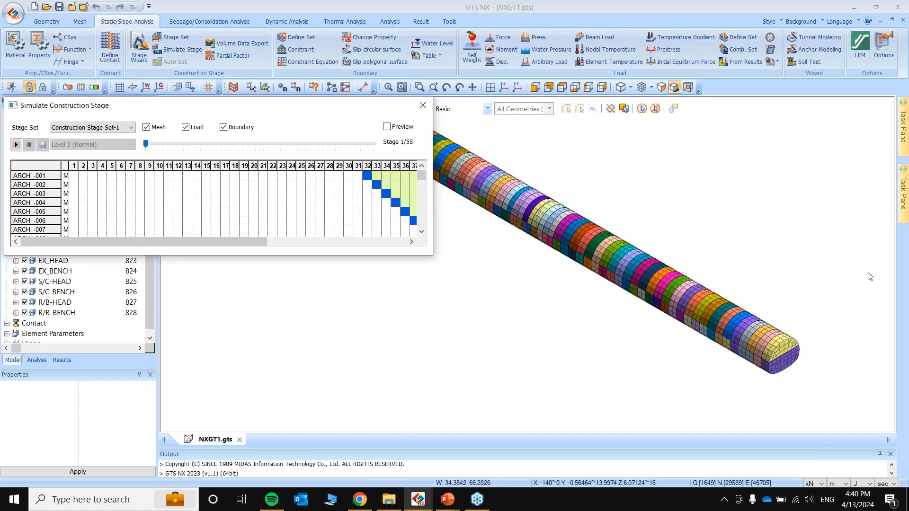
{"action": "left_click_drag", "start_coordinate": [276, 108], "coordinate": [297, 112]}
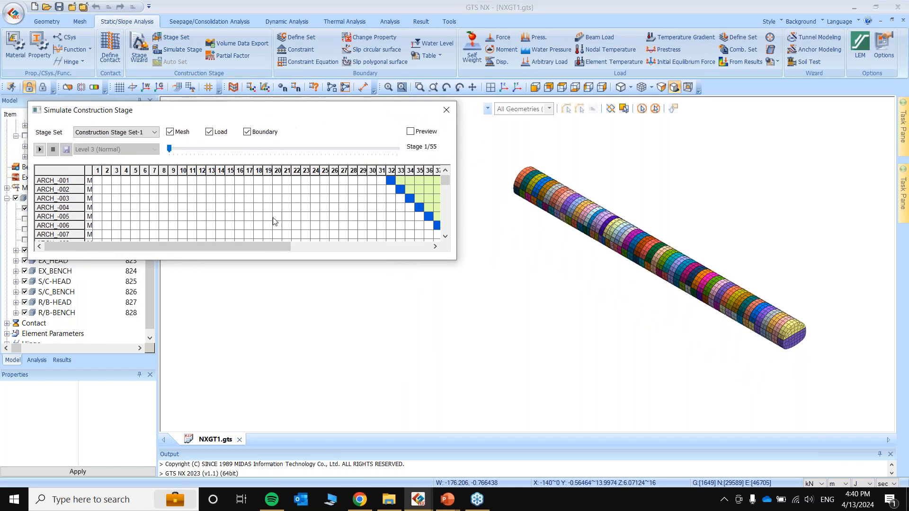
{"action": "left_click_drag", "start_coordinate": [247, 260], "coordinate": [256, 425]}
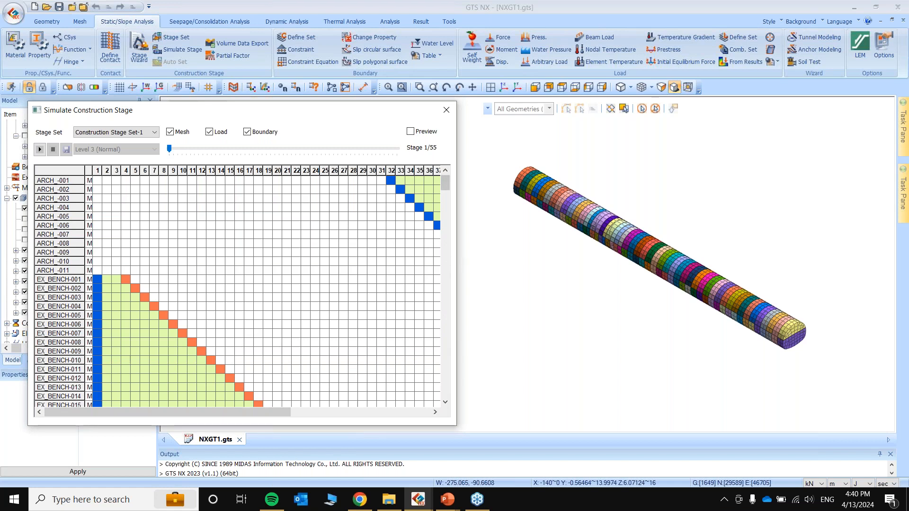
{"action": "left_click_drag", "start_coordinate": [457, 261], "coordinate": [507, 262]}
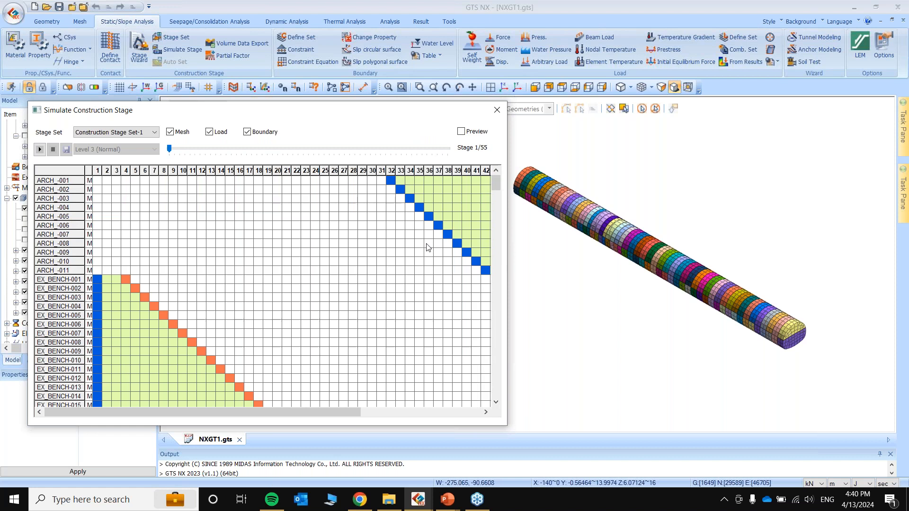
{"action": "left_click_drag", "start_coordinate": [288, 110], "coordinate": [263, 108]}
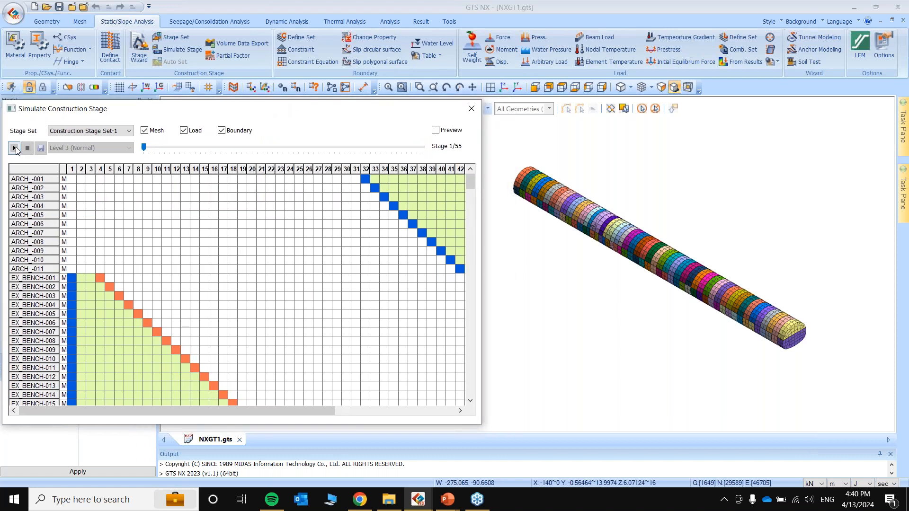
Play the construction stage simulation, slow it to Level 1 (Slow), and return it to stage 1.
{"action": "left_click", "coordinate": [15, 148]}
{"action": "left_click", "coordinate": [73, 148]}
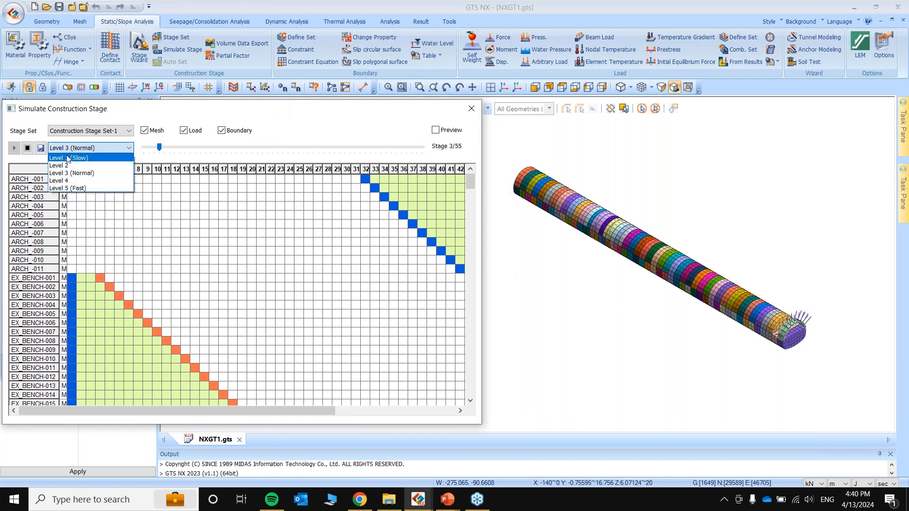
{"action": "left_click", "coordinate": [68, 155]}
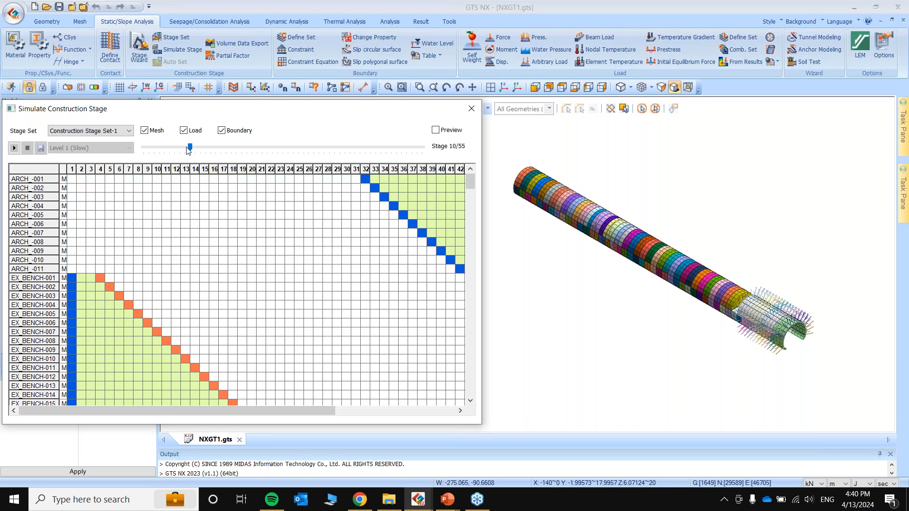
{"action": "left_click_drag", "start_coordinate": [182, 151], "coordinate": [144, 150]}
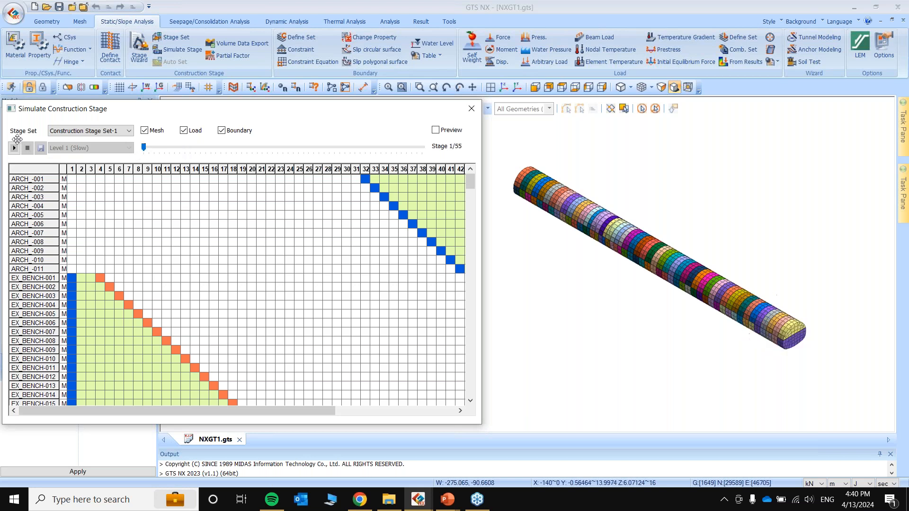
Move the simulation window clear of the model view and frame the whole tunnel from the side to watch the staged excavation.
{"action": "scroll", "coordinate": [518, 156], "scroll_direction": "up", "scroll_amount": 2}
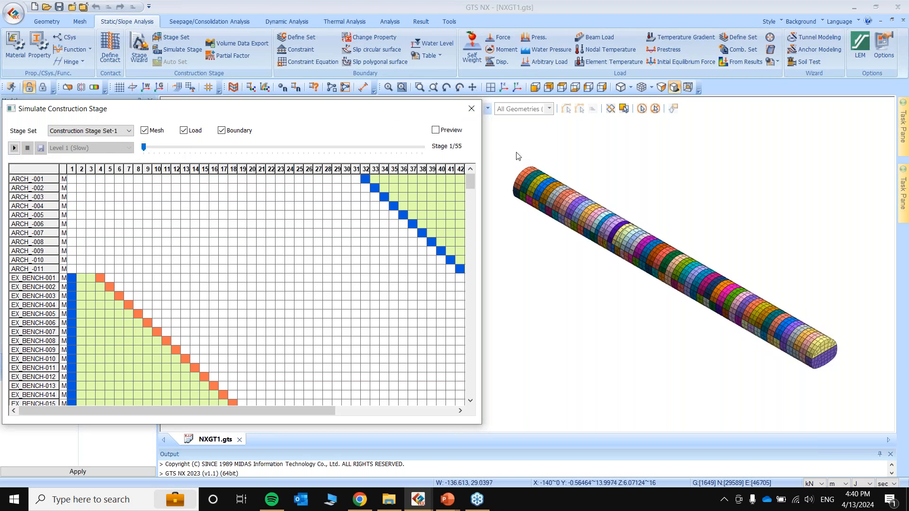
{"action": "scroll", "coordinate": [517, 156], "scroll_direction": "up", "scroll_amount": 1}
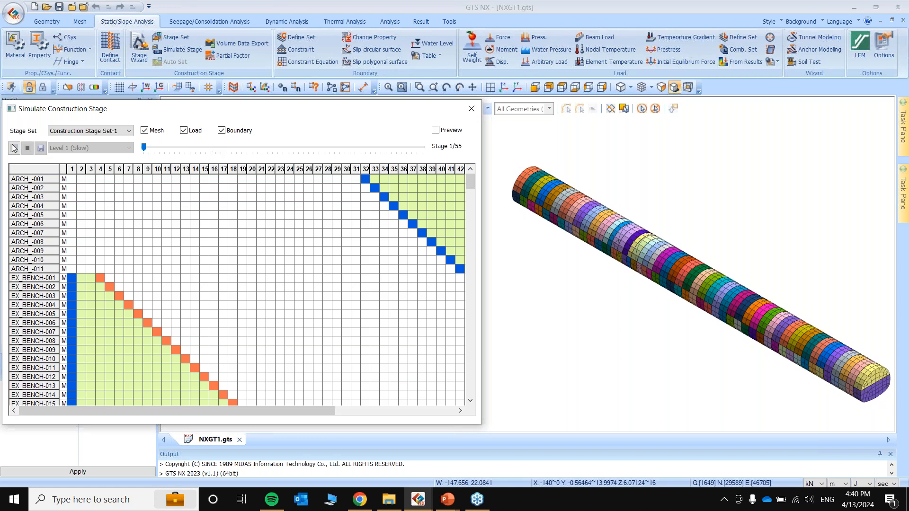
{"action": "left_click_drag", "start_coordinate": [196, 115], "coordinate": [908, 194]}
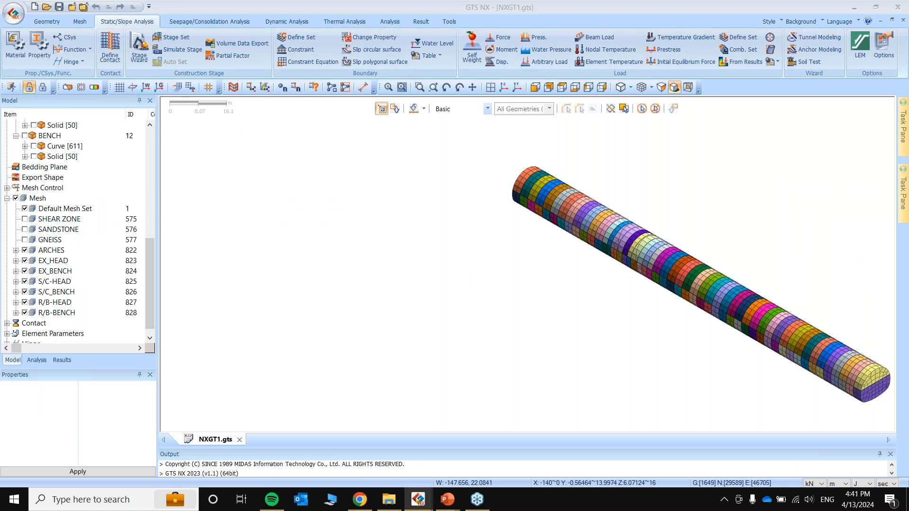
{"action": "scroll", "coordinate": [649, 202], "scroll_direction": "up", "scroll_amount": 2}
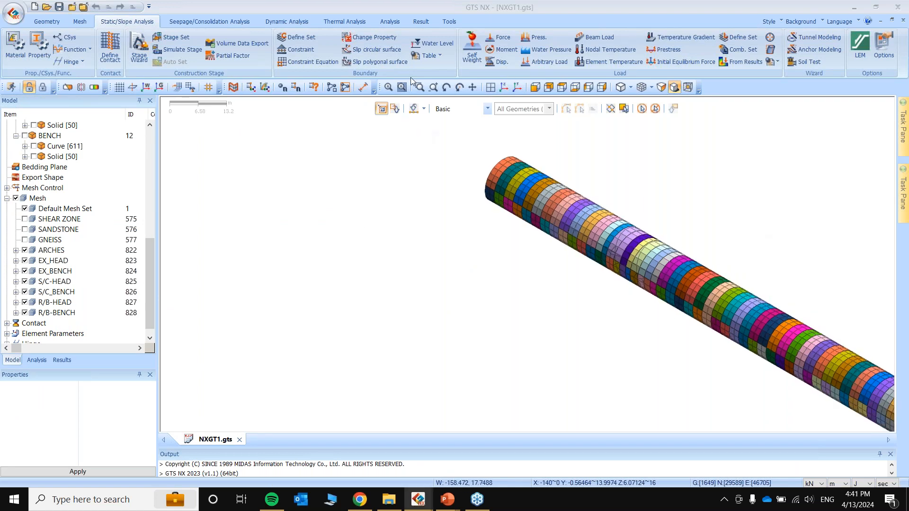
{"action": "left_click", "coordinate": [503, 87]}
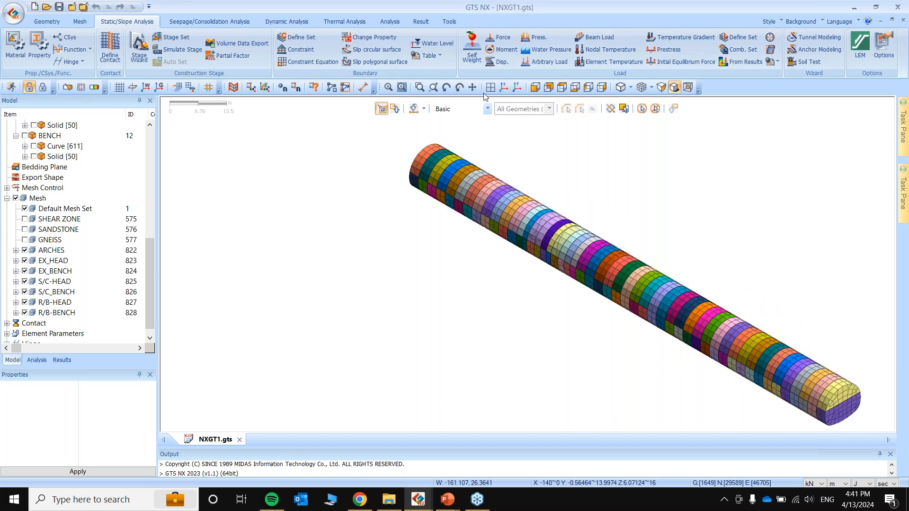
{"action": "middle_click_drag", "start_coordinate": [227, 246], "coordinate": [273, 234]}
{"action": "scroll", "coordinate": [274, 234], "scroll_direction": "up", "scroll_amount": 3}
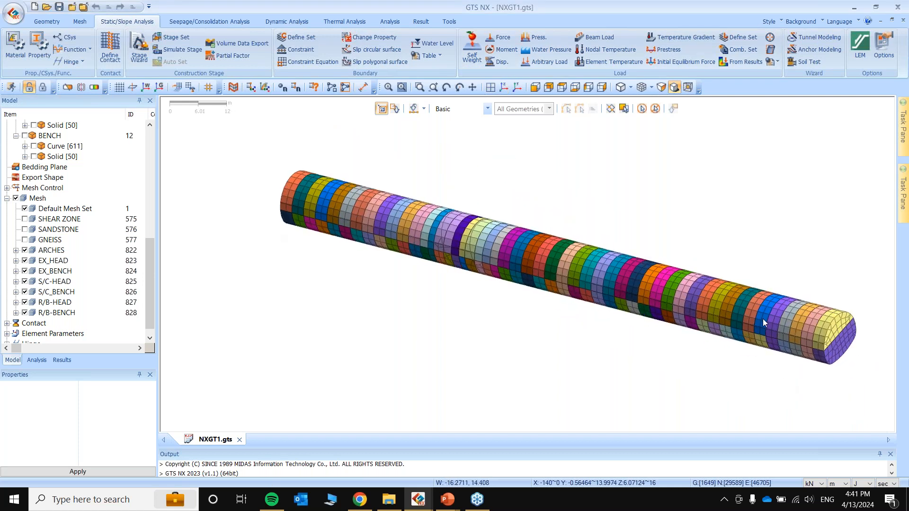
{"action": "scroll", "coordinate": [762, 319], "scroll_direction": "up", "scroll_amount": 1}
{"action": "middle_click_drag", "start_coordinate": [442, 220], "coordinate": [456, 208]}
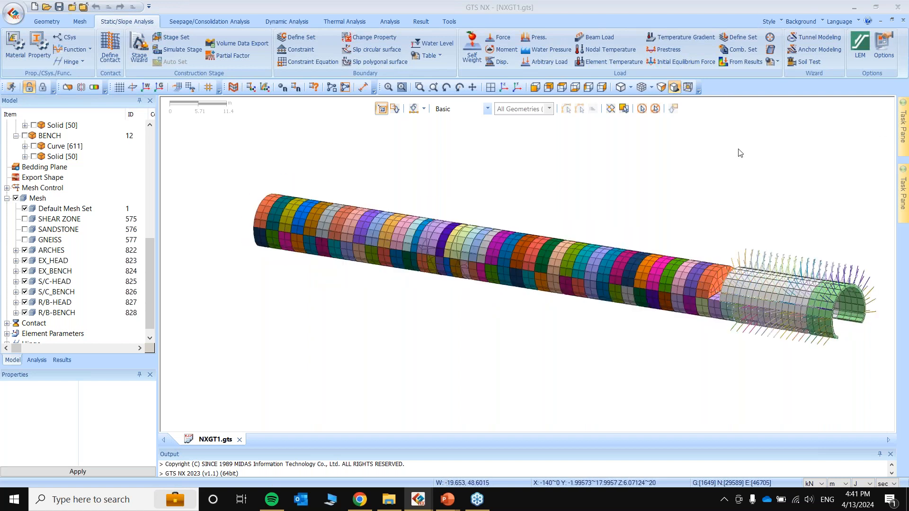
Examine the staggered head and bench excavation faces with the installed lining and rock bolts behind them.
{"action": "middle_click_drag", "start_coordinate": [754, 159], "coordinate": [802, 353]}
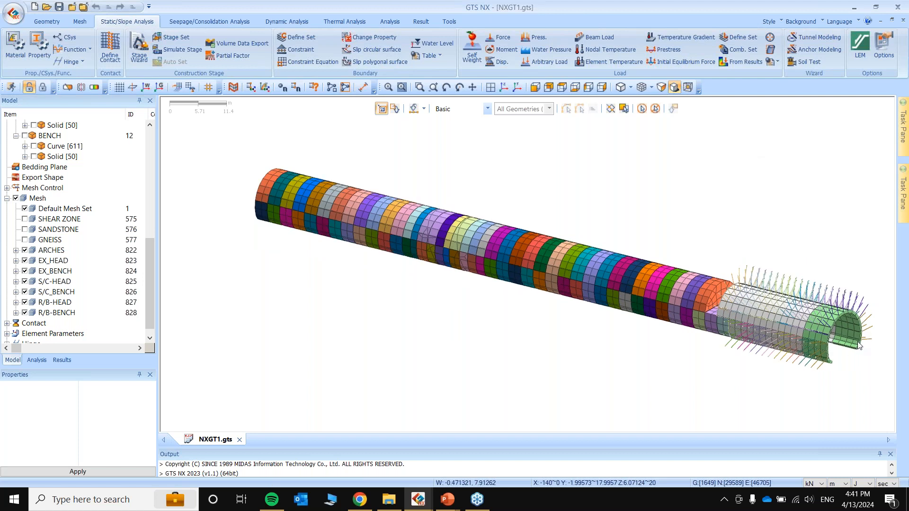
{"action": "scroll", "coordinate": [857, 343], "scroll_direction": "up", "scroll_amount": 3}
{"action": "scroll", "coordinate": [847, 336], "scroll_direction": "up", "scroll_amount": 5}
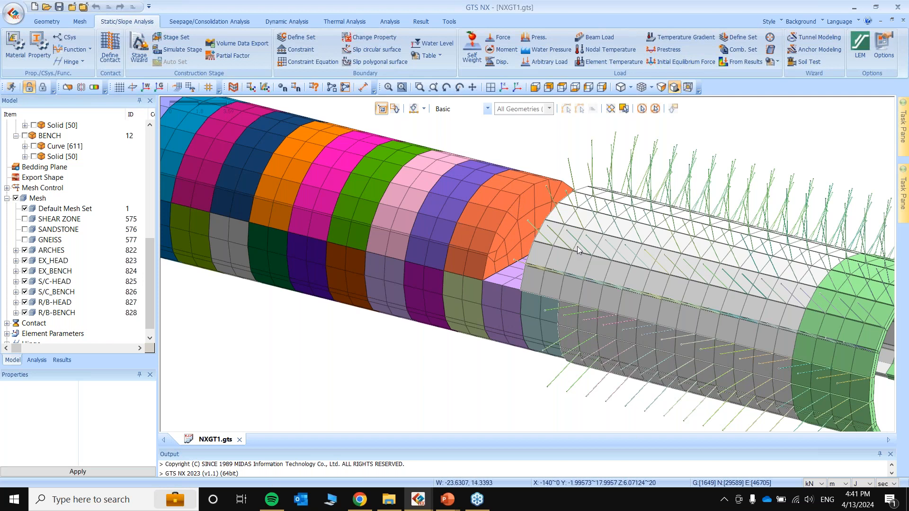
{"action": "scroll", "coordinate": [578, 246], "scroll_direction": "up", "scroll_amount": 2}
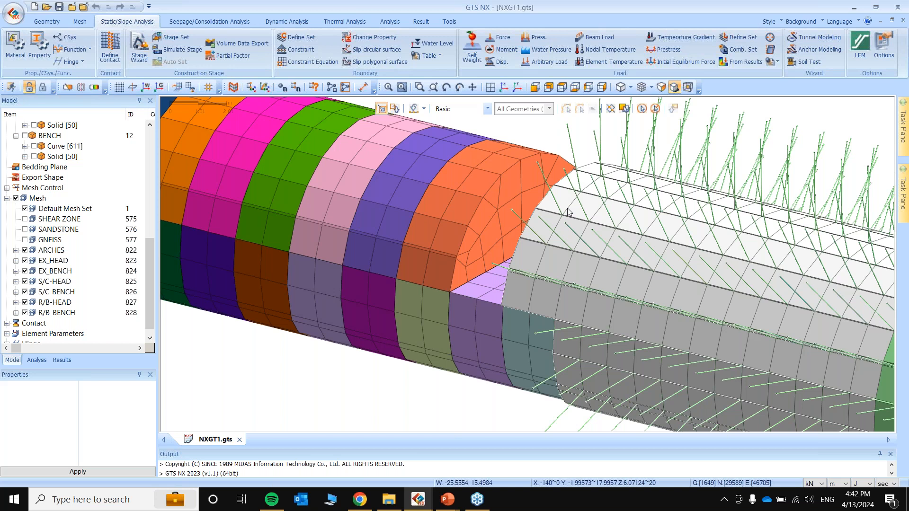
Examine the coloured head and bench excavation segments along the whole tunnel, from the supported portal to the shear zone.
{"action": "scroll", "coordinate": [568, 211], "scroll_direction": "down", "scroll_amount": 3}
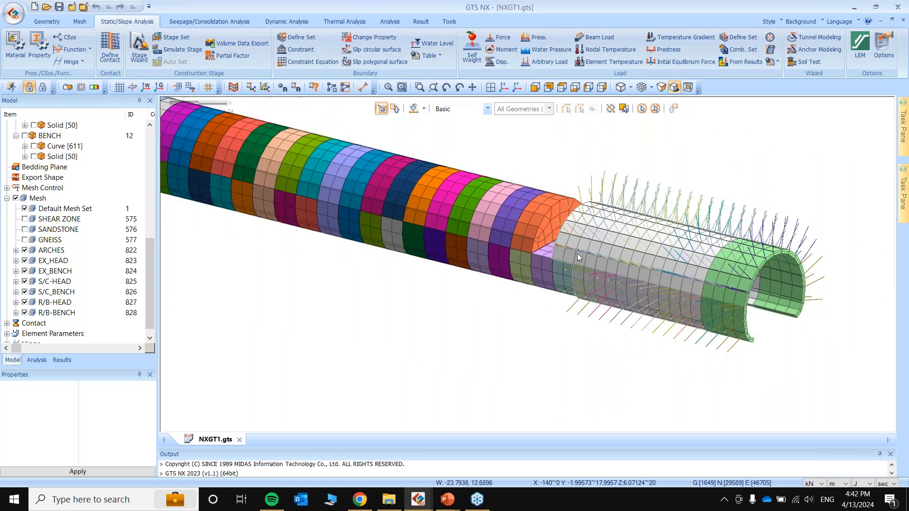
{"action": "scroll", "coordinate": [786, 288], "scroll_direction": "down", "scroll_amount": 4}
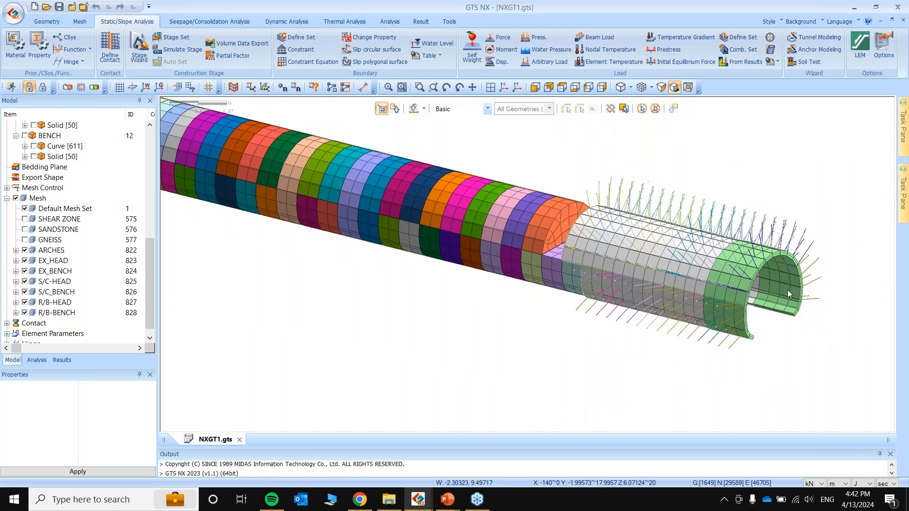
{"action": "scroll", "coordinate": [782, 334], "scroll_direction": "down", "scroll_amount": 2}
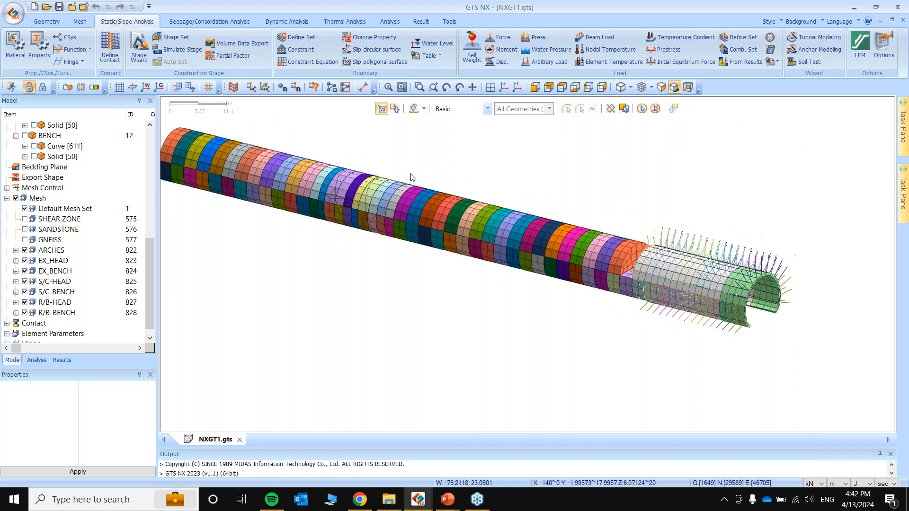
{"action": "scroll", "coordinate": [272, 154], "scroll_direction": "up", "scroll_amount": 1}
{"action": "scroll", "coordinate": [347, 186], "scroll_direction": "up", "scroll_amount": 2}
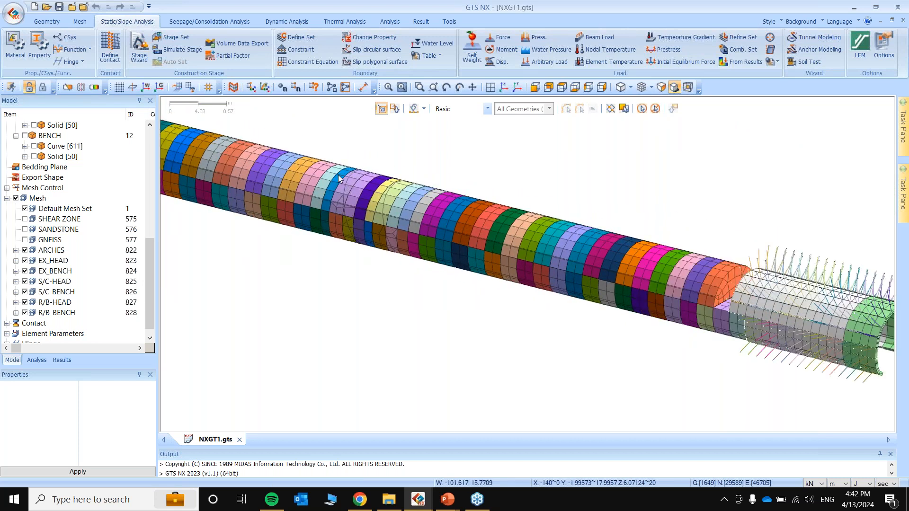
{"action": "scroll", "coordinate": [339, 175], "scroll_direction": "up", "scroll_amount": 2}
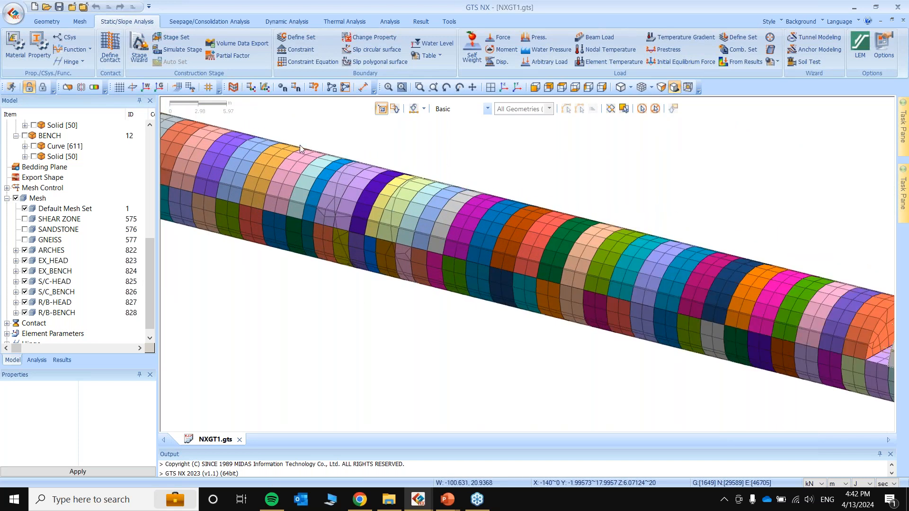
{"action": "scroll", "coordinate": [299, 145], "scroll_direction": "up", "scroll_amount": 2}
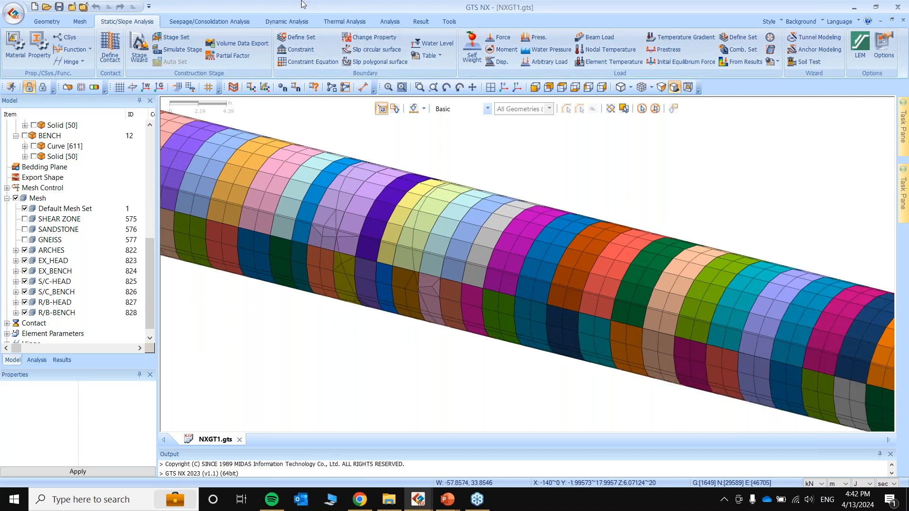
{"action": "scroll", "coordinate": [249, 137], "scroll_direction": "up", "scroll_amount": 1}
{"action": "scroll", "coordinate": [248, 138], "scroll_direction": "up", "scroll_amount": 1}
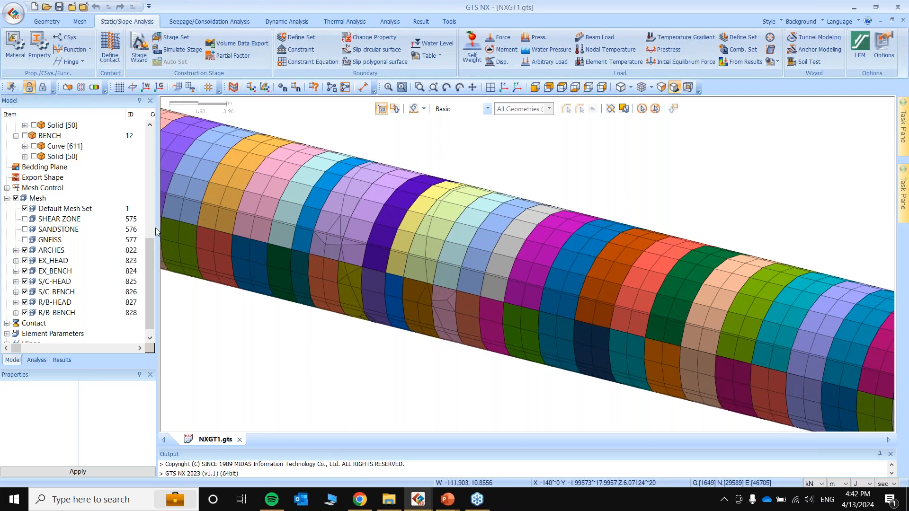
Widen the Analysis tree and expand the construction stage set to list its excavation stages.
{"action": "left_click_drag", "start_coordinate": [156, 232], "coordinate": [90, 236]}
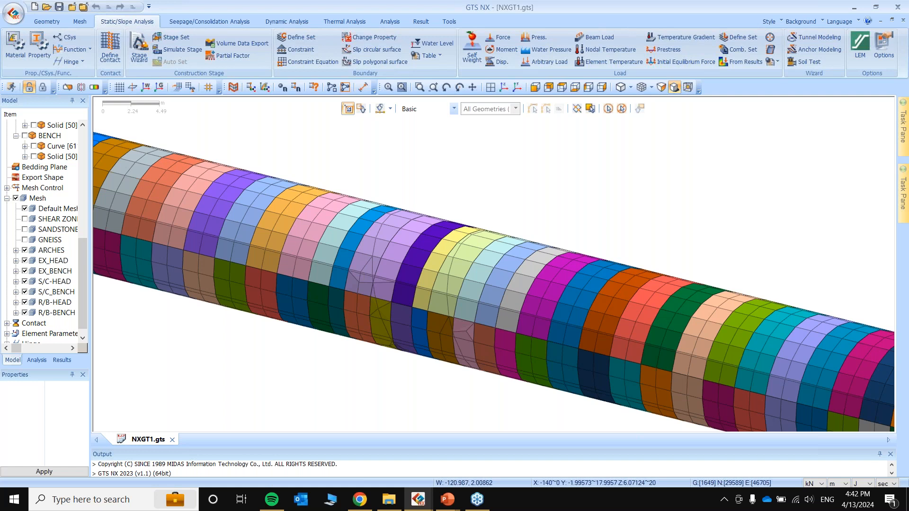
{"action": "left_click", "coordinate": [37, 359]}
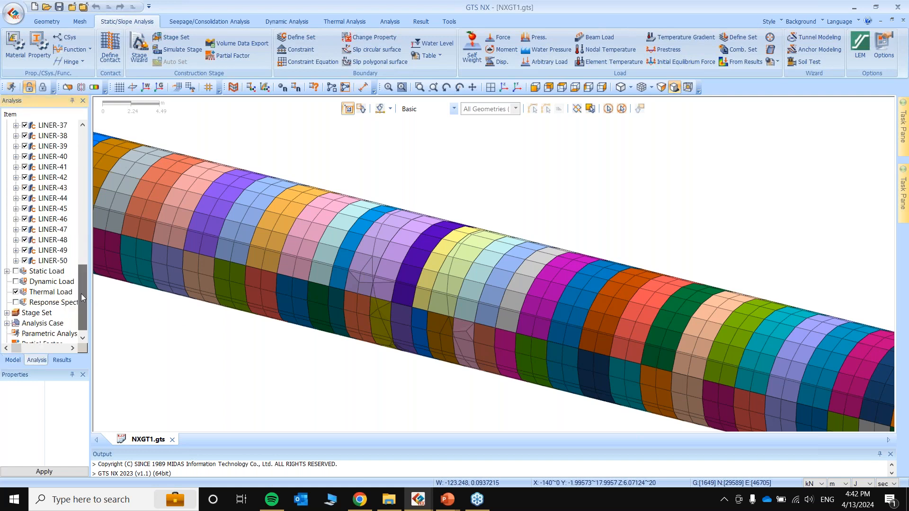
{"action": "scroll", "coordinate": [83, 277], "scroll_direction": "down", "scroll_amount": 1}
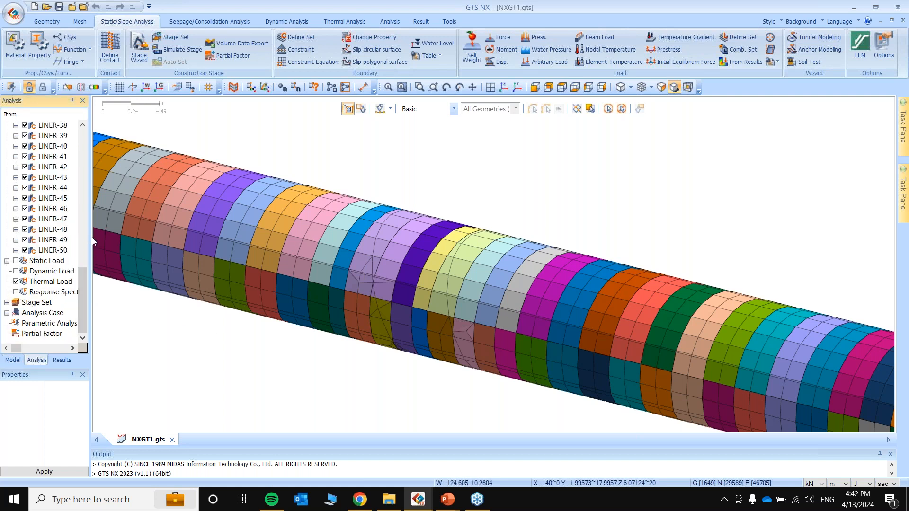
{"action": "left_click_drag", "start_coordinate": [91, 235], "coordinate": [173, 229]}
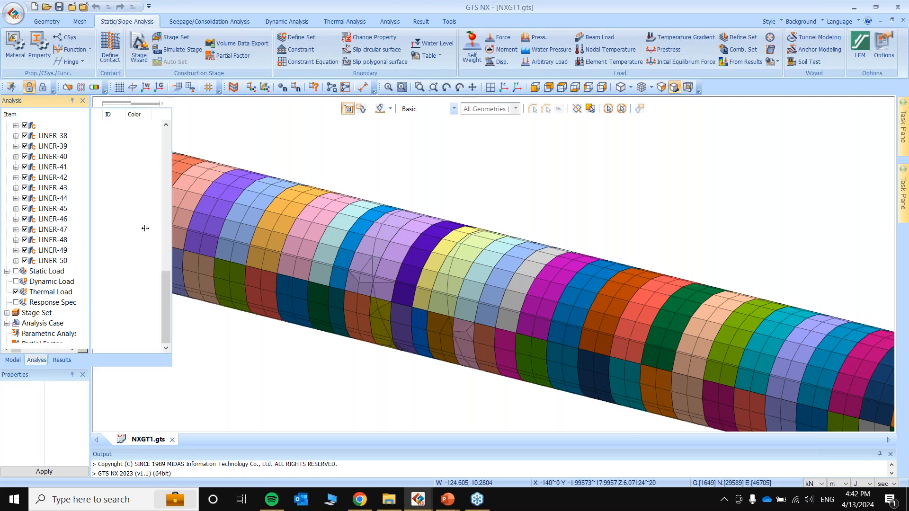
{"action": "left_click", "coordinate": [7, 312]}
{"action": "scroll", "coordinate": [29, 274], "scroll_direction": "down", "scroll_amount": 1}
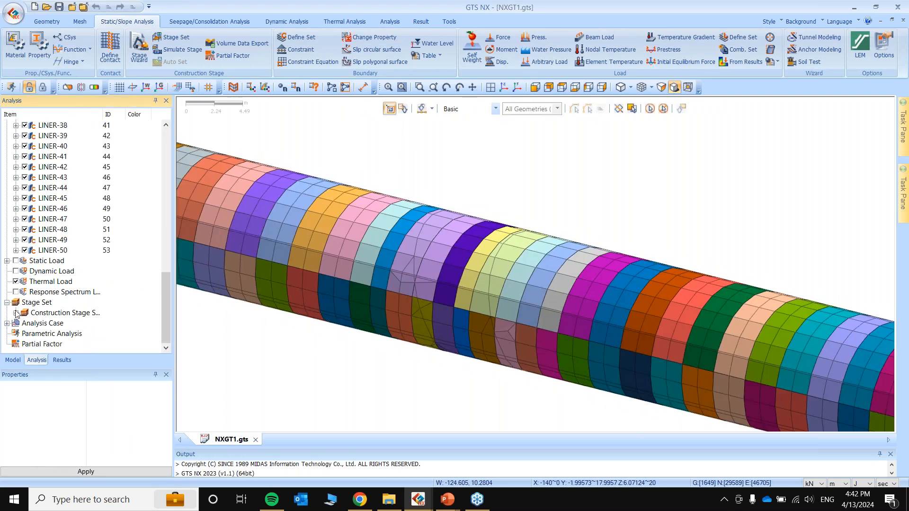
{"action": "left_click", "coordinate": [16, 313]}
{"action": "scroll", "coordinate": [82, 242], "scroll_direction": "down", "scroll_amount": 9}
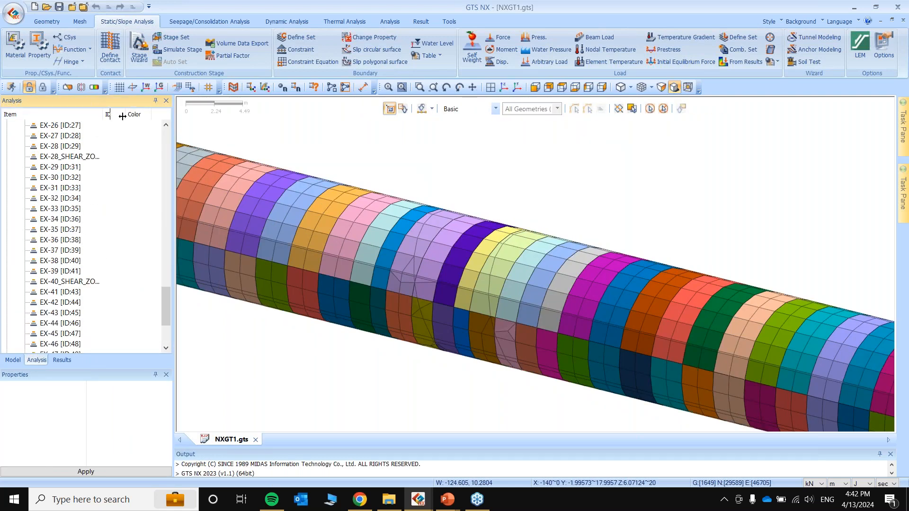
Widen the stage name column and select the EX-28_SHEAR_ZONE_PREP and EX-40_SHEAR_ZONE_EXIT stages in turn for review.
{"action": "double_click", "coordinate": [141, 122]}
{"action": "left_click", "coordinate": [67, 159]}
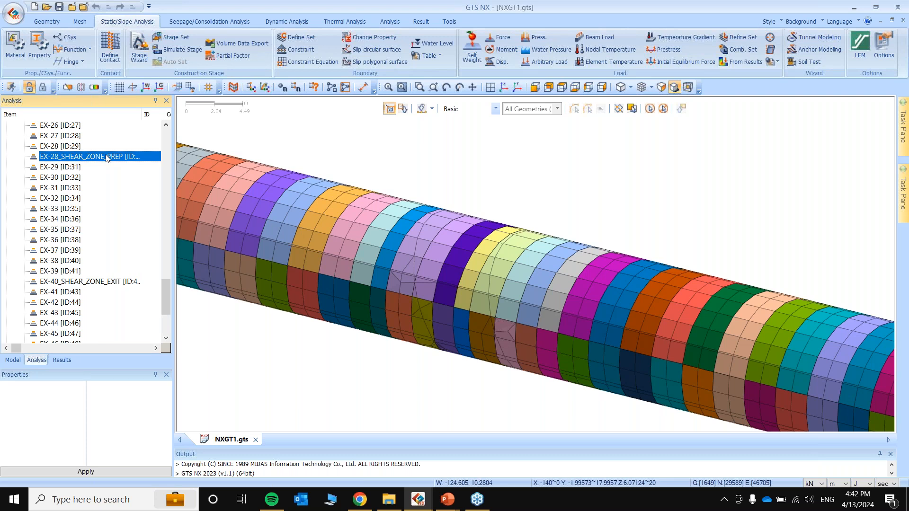
{"action": "left_click", "coordinate": [97, 282]}
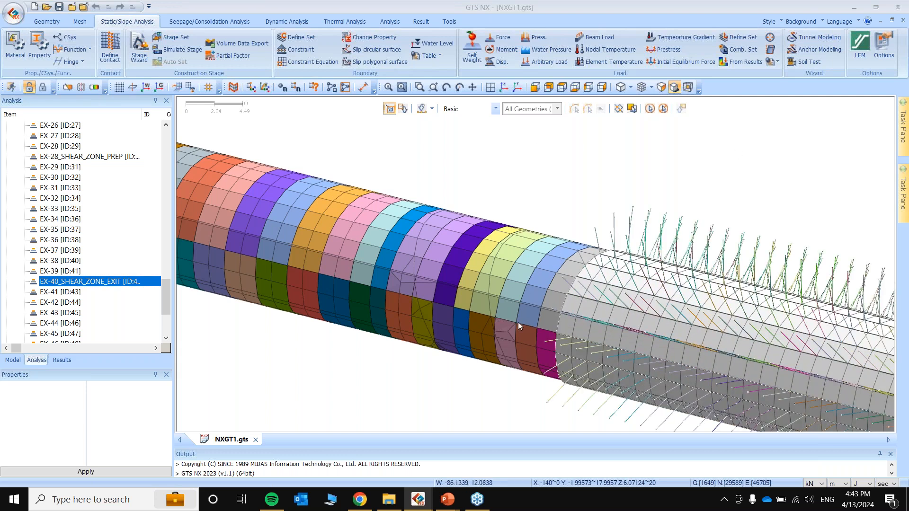
Hide the S/C-HEAD, S/C_BENCH, R/B-HEAD and R/B-BENCH mesh sets to expose the excavation segments and arches.
{"action": "left_click", "coordinate": [12, 360]}
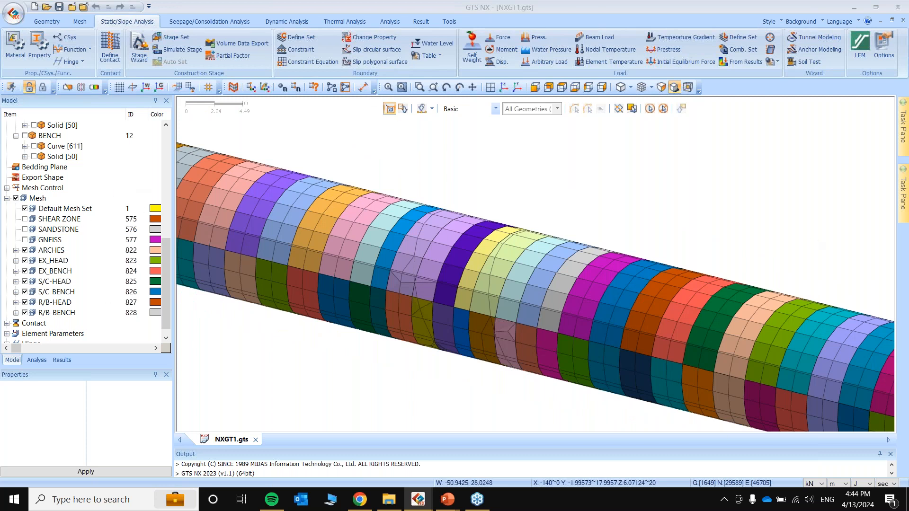
{"action": "left_click", "coordinate": [25, 281]}
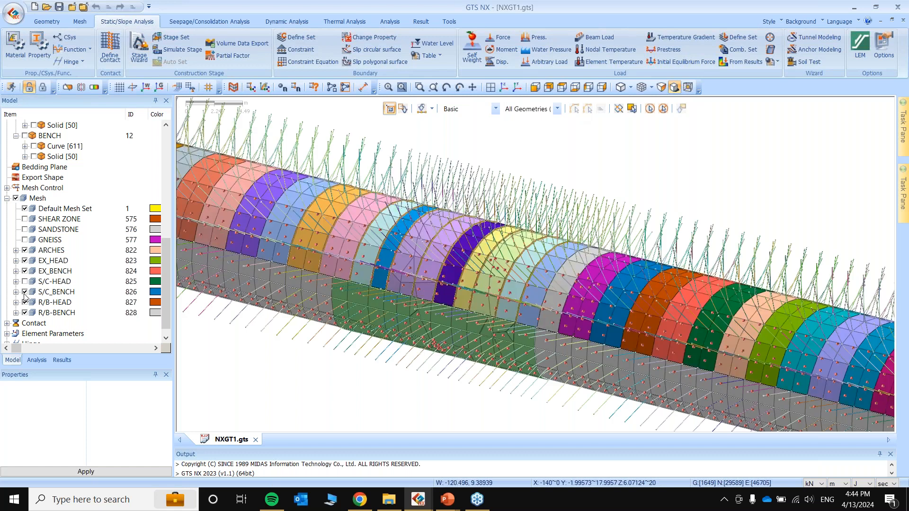
{"action": "left_click", "coordinate": [25, 292]}
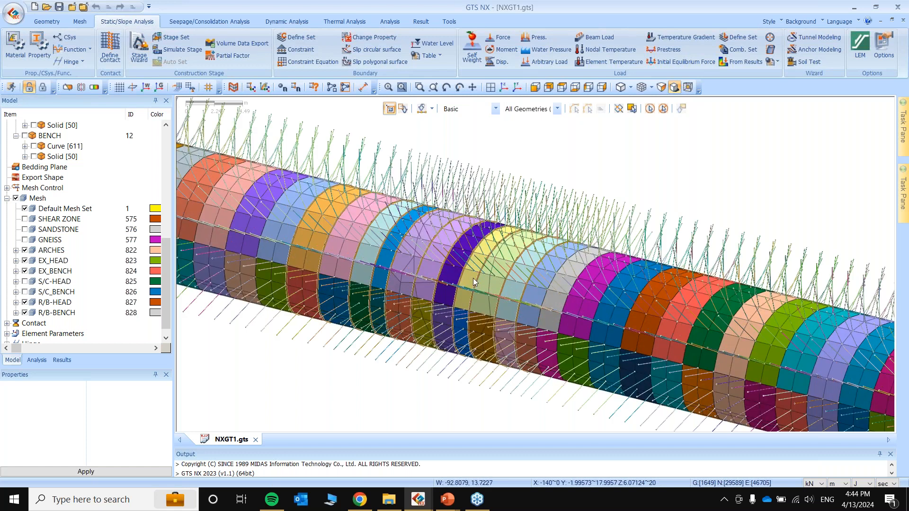
{"action": "left_click", "coordinate": [25, 313]}
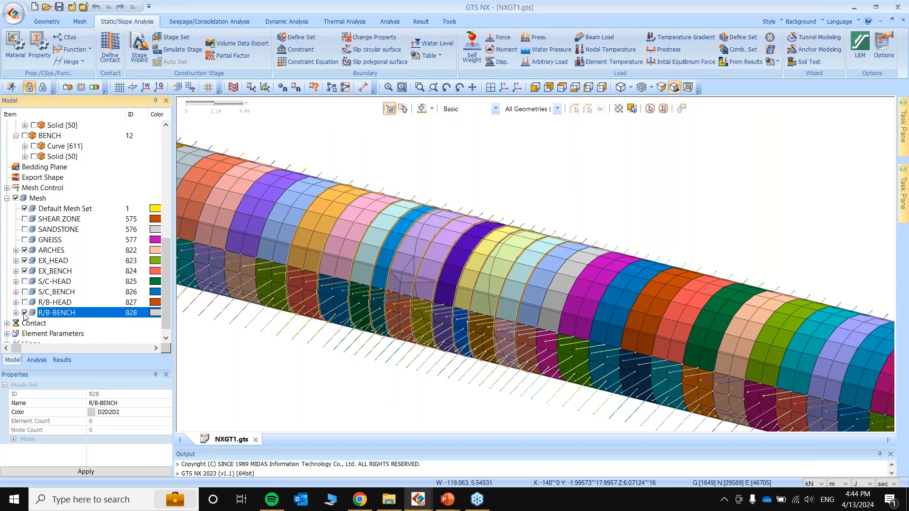
{"action": "scroll", "coordinate": [707, 344], "scroll_direction": "down", "scroll_amount": 2}
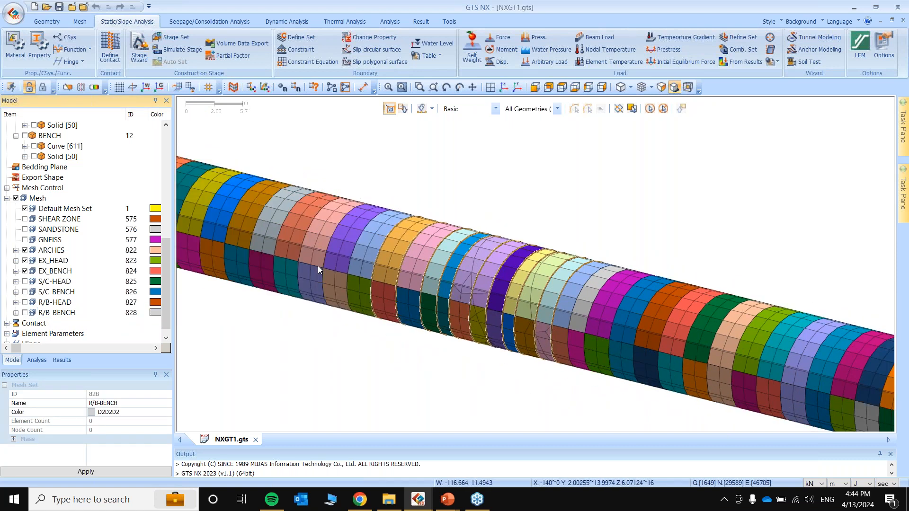
{"action": "scroll", "coordinate": [364, 267], "scroll_direction": "up", "scroll_amount": 4}
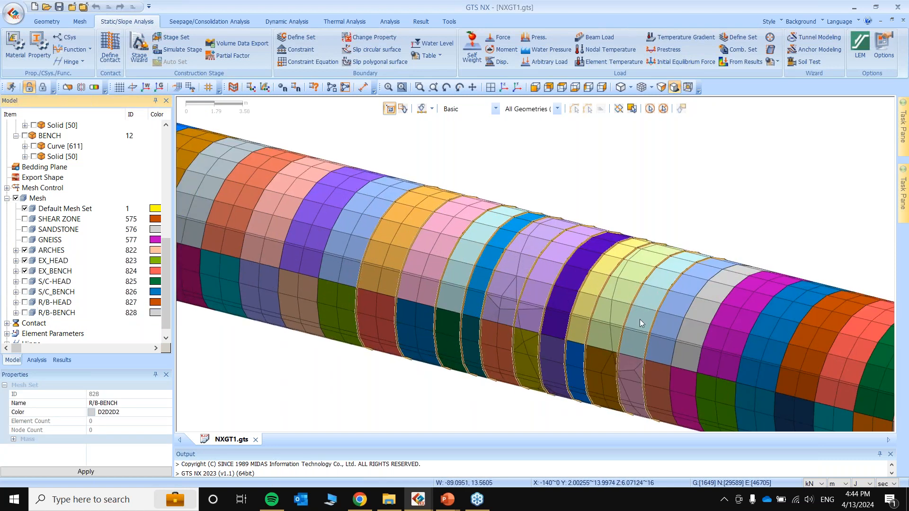
Set the selection filter to Mesh Set (M) and select the head excavation segments between the arches in the shear zone.
{"action": "scroll", "coordinate": [640, 319], "scroll_direction": "up", "scroll_amount": 2}
{"action": "left_click", "coordinate": [557, 109]}
{"action": "left_click", "coordinate": [522, 225]}
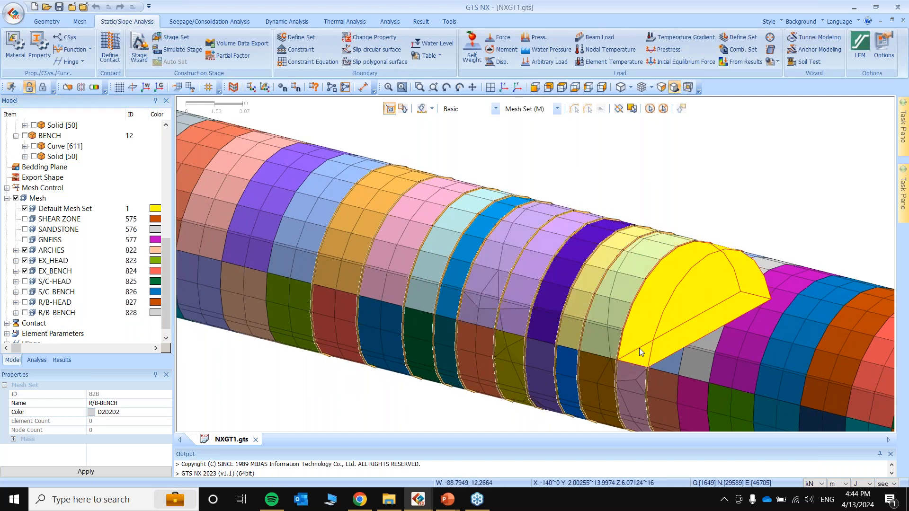
{"action": "left_click_drag", "start_coordinate": [623, 376], "coordinate": [600, 339]}
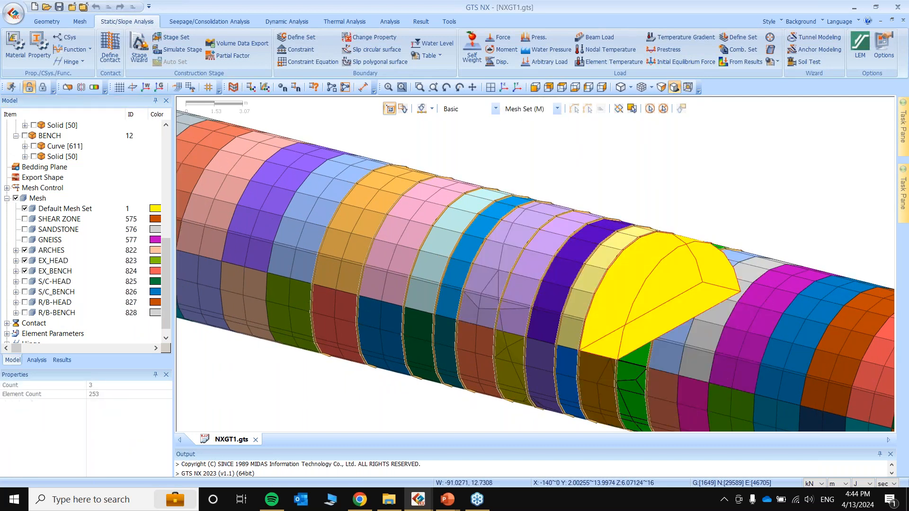
{"action": "left_click", "coordinate": [540, 293]}
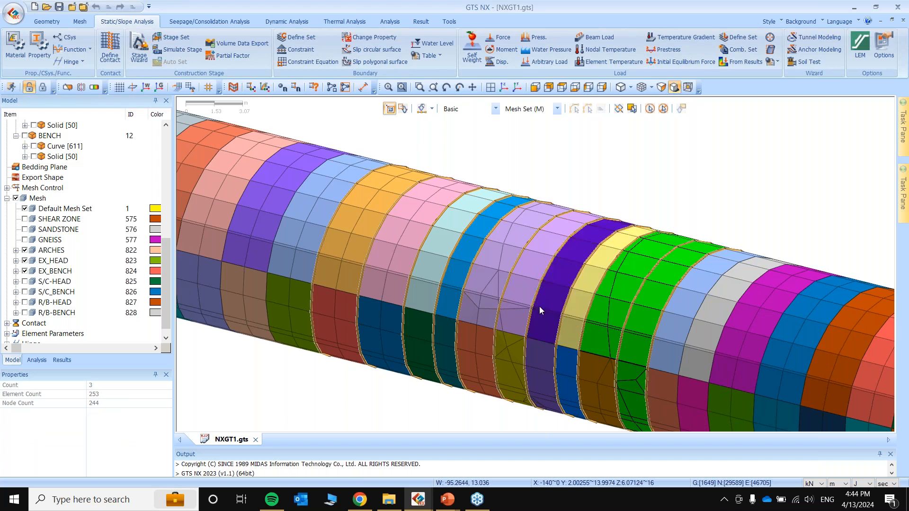
{"action": "left_click", "coordinate": [431, 282]}
{"action": "left_click", "coordinate": [430, 281]}
{"action": "left_click", "coordinate": [378, 266]}
{"action": "left_click", "coordinate": [294, 240]}
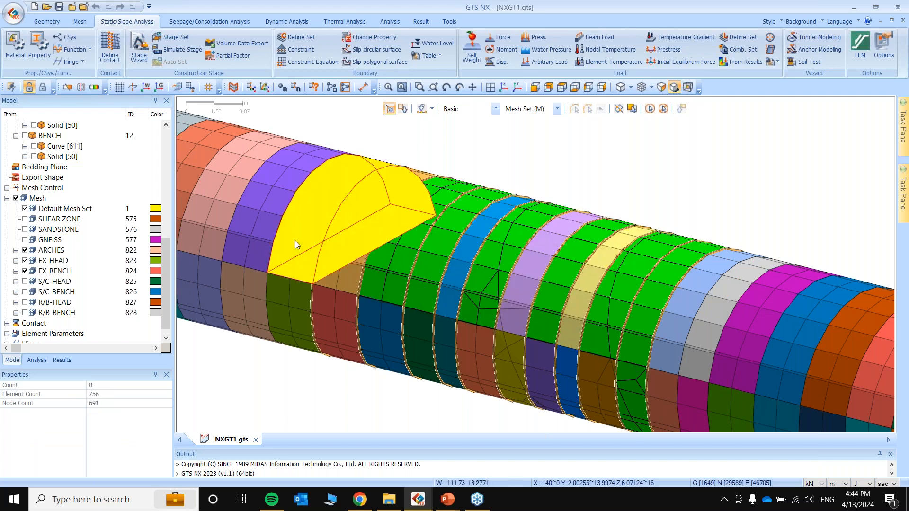
Hide the selected excavation segments to reveal the arches in the shear zone, and view them within the whole tunnel.
{"action": "right_click", "coordinate": [295, 240]}
{"action": "left_click", "coordinate": [345, 246]}
{"action": "right_click", "coordinate": [306, 245]}
{"action": "mouse_move", "coordinate": [350, 248]}
{"action": "left_click", "coordinate": [410, 261]}
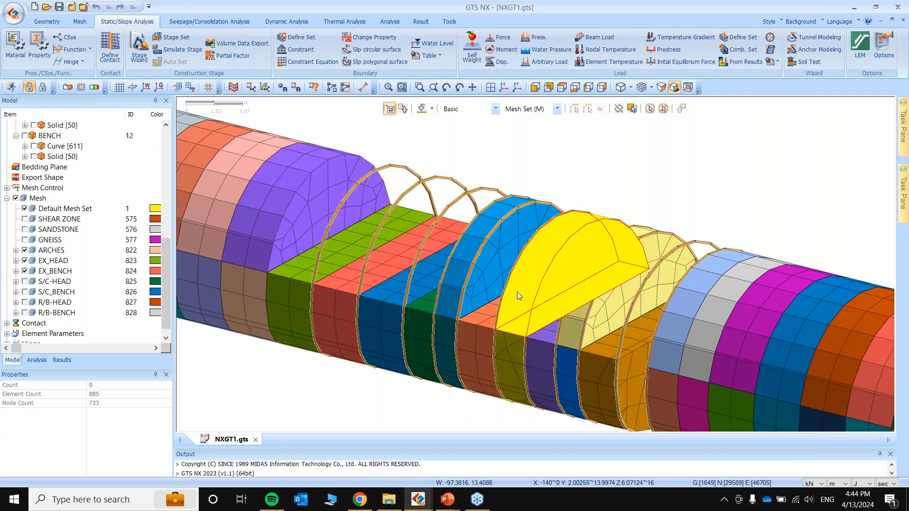
{"action": "right_click", "coordinate": [535, 283]}
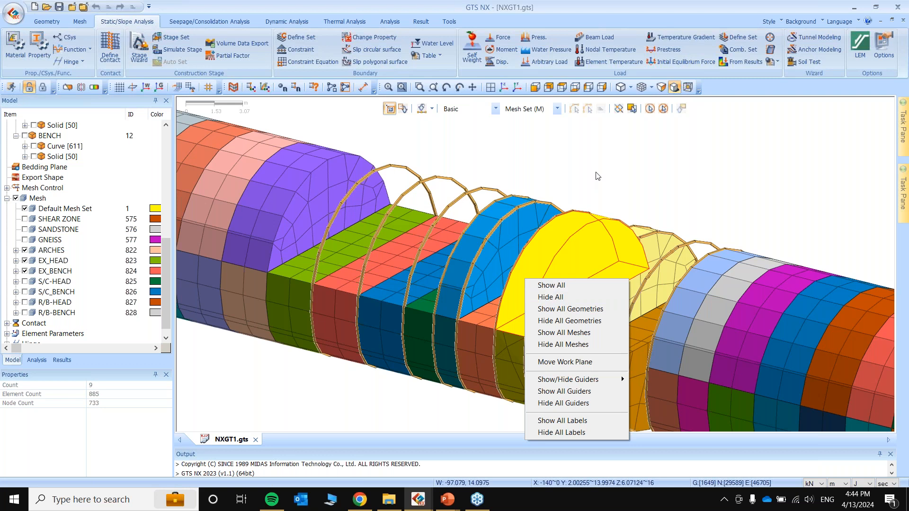
{"action": "left_click", "coordinate": [659, 140]}
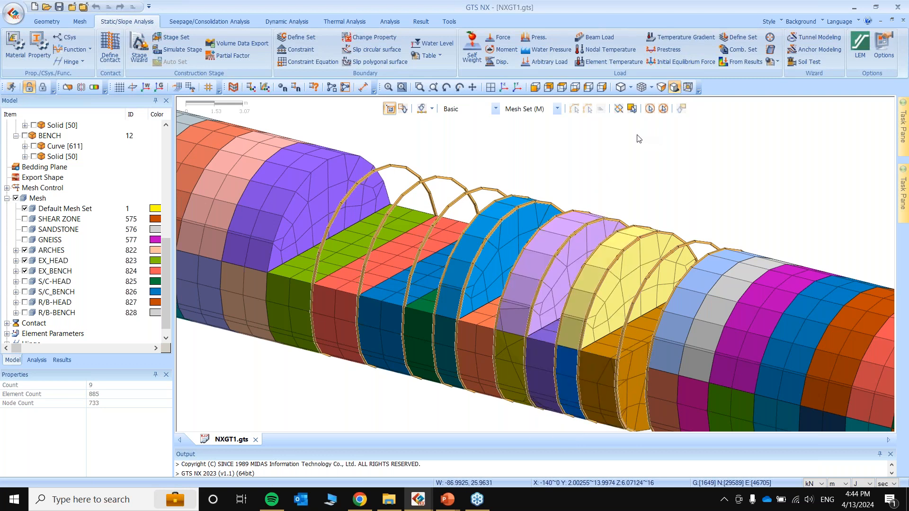
{"action": "scroll", "coordinate": [409, 375], "scroll_direction": "down", "scroll_amount": 5}
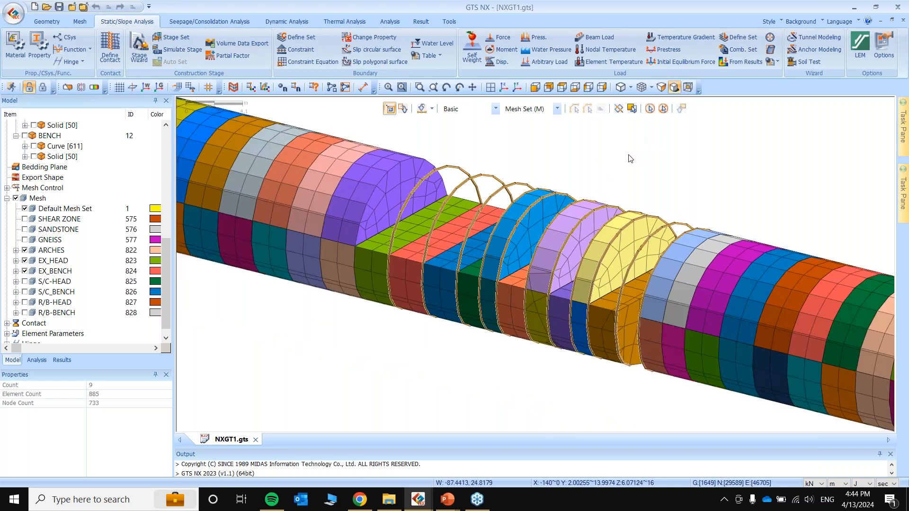
{"action": "scroll", "coordinate": [360, 310], "scroll_direction": "down", "scroll_amount": 5}
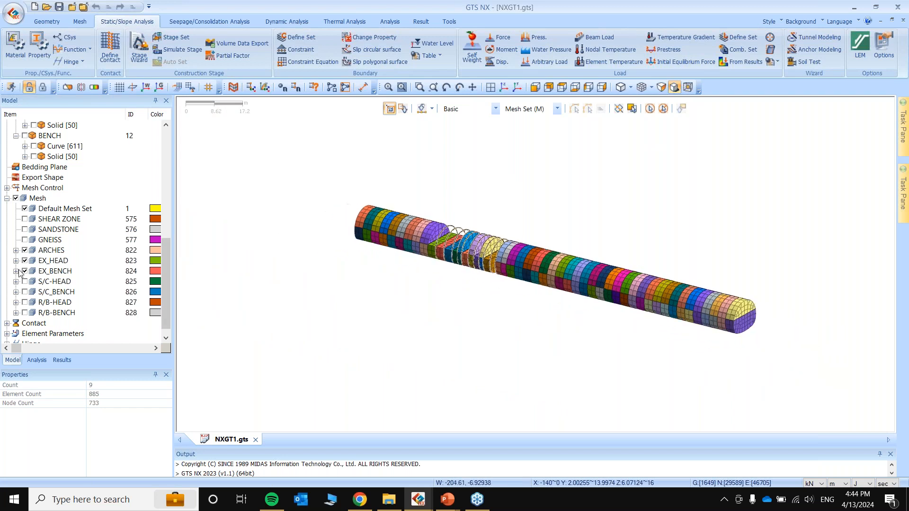
Show every mesh set in an isometric view of the whole model and adjust the output pane's height.
{"action": "left_click", "coordinate": [16, 198]}
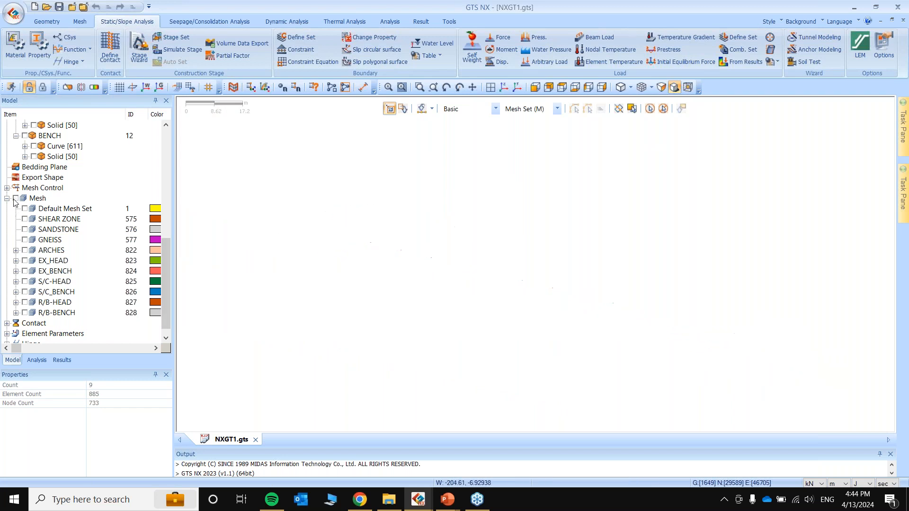
{"action": "left_click", "coordinate": [15, 198]}
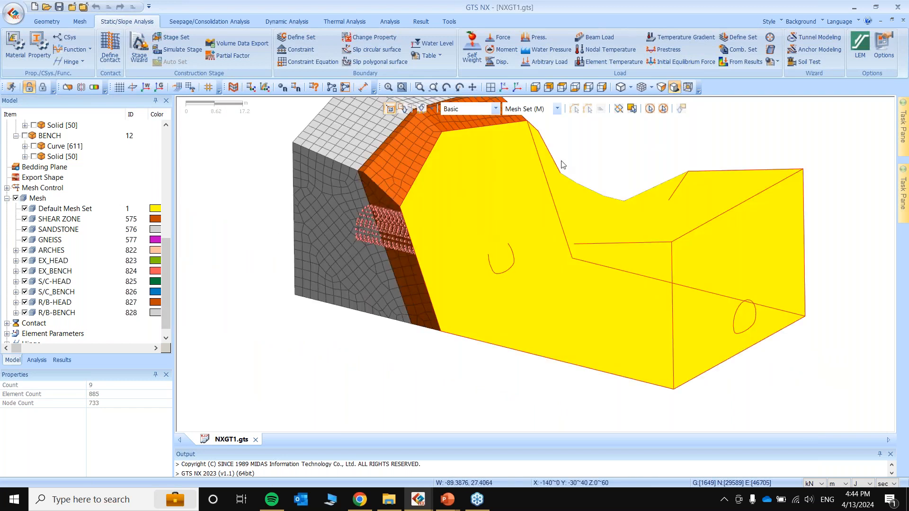
{"action": "left_click", "coordinate": [503, 88]}
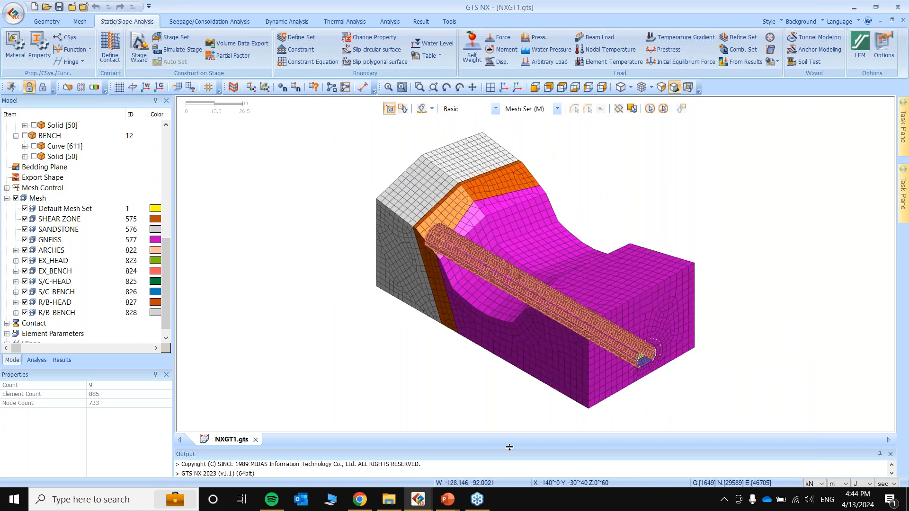
{"action": "left_click_drag", "start_coordinate": [510, 297], "coordinate": [511, 295]}
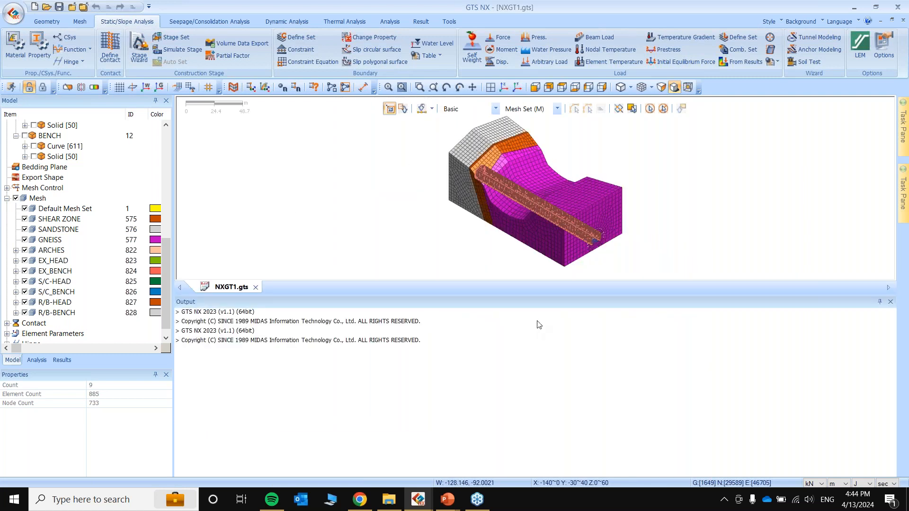
{"action": "left_click_drag", "start_coordinate": [526, 294], "coordinate": [530, 400]}
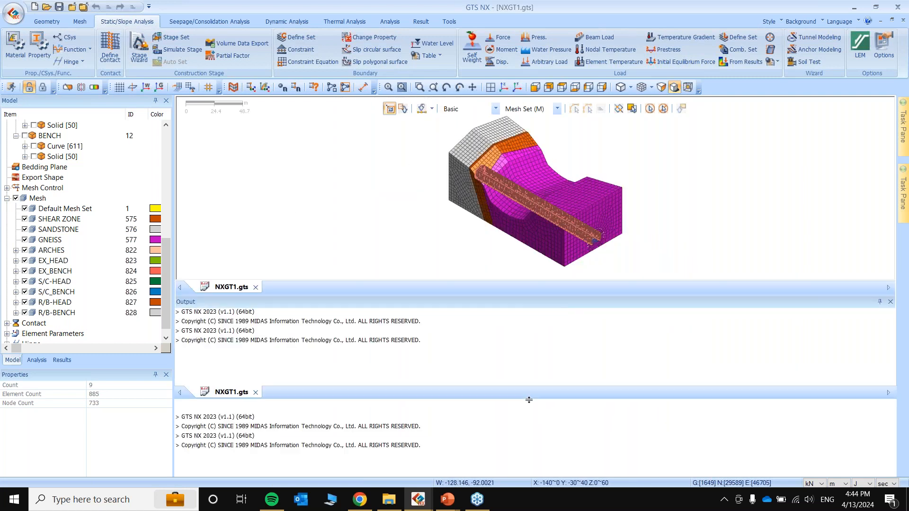
Switch the model to its results view, enlarge the graphics area and go through the construction stage results of analysis case 1122.
{"action": "left_click", "coordinate": [43, 87]}
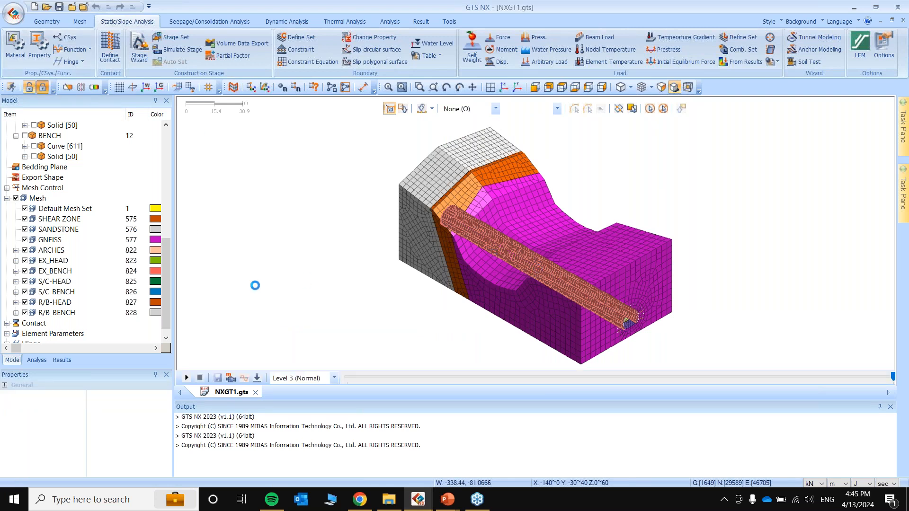
{"action": "left_click", "coordinate": [62, 360]}
{"action": "left_click_drag", "start_coordinate": [557, 400], "coordinate": [557, 440]}
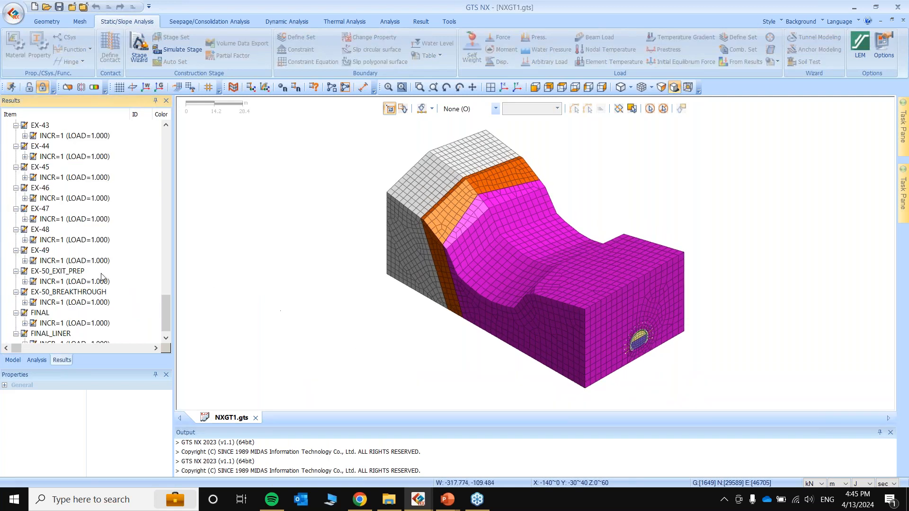
{"action": "scroll", "coordinate": [113, 303], "scroll_direction": "down", "scroll_amount": 1}
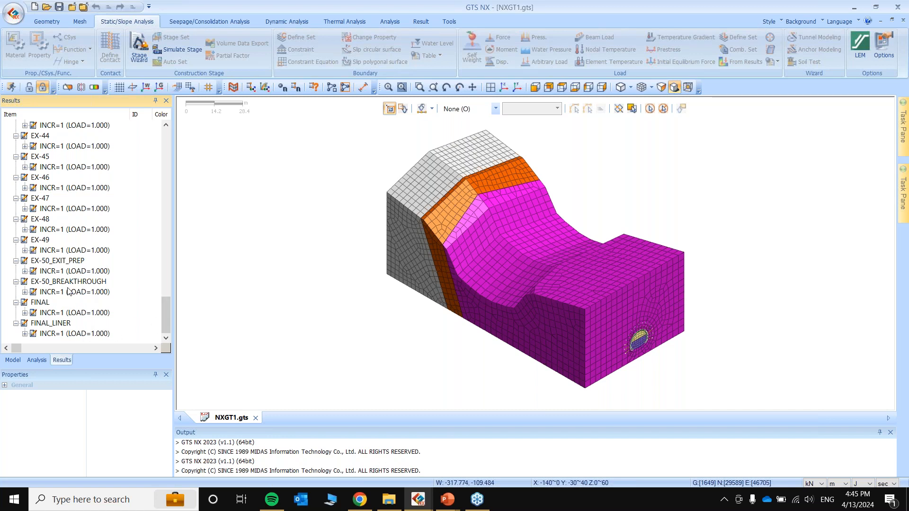
{"action": "scroll", "coordinate": [68, 292], "scroll_direction": "up", "scroll_amount": 20}
{"action": "scroll", "coordinate": [68, 291], "scroll_direction": "up", "scroll_amount": 11}
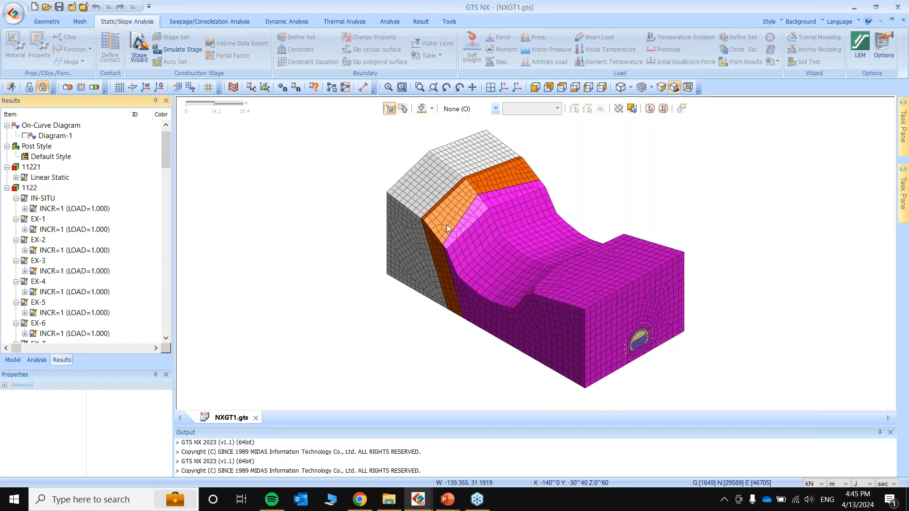
Plot the S-PRINCIPAL A solid stress contour for the IN-SITU stage.
{"action": "left_click", "coordinate": [24, 209]}
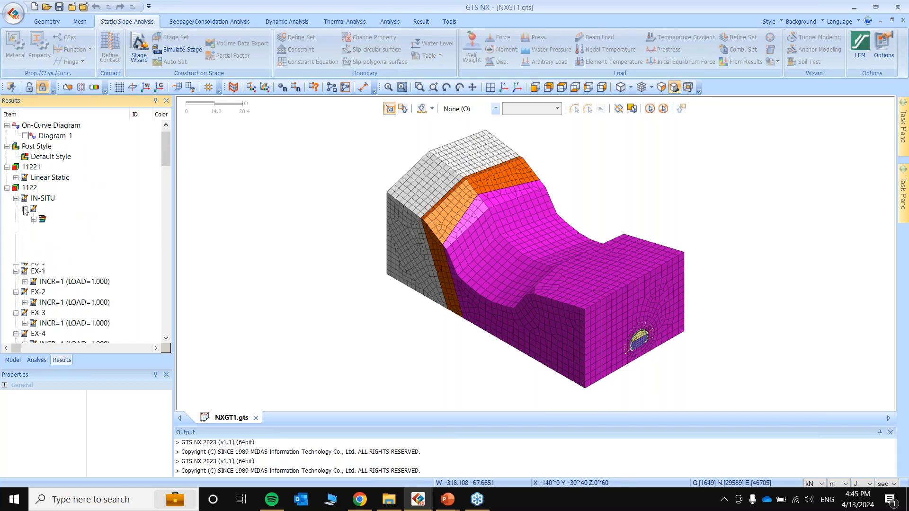
{"action": "left_click", "coordinate": [34, 251]}
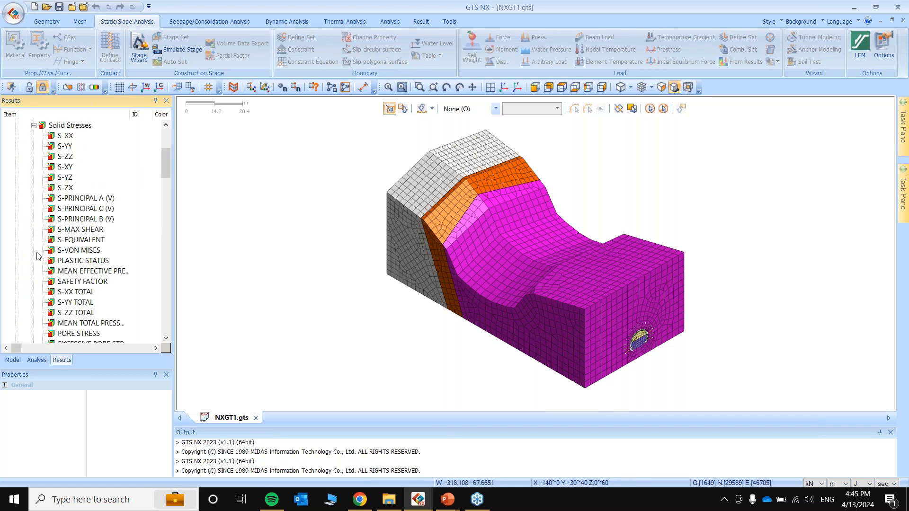
{"action": "scroll", "coordinate": [37, 253], "scroll_direction": "down", "scroll_amount": 1}
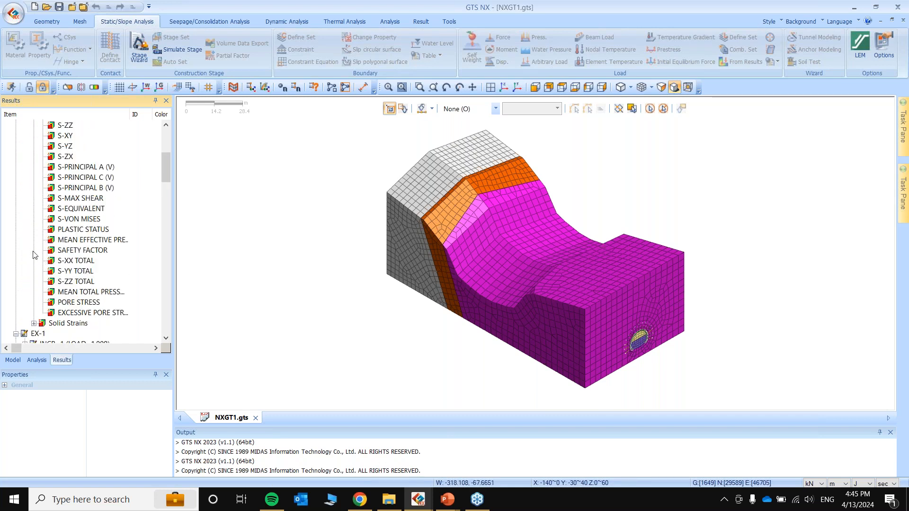
{"action": "left_click", "coordinate": [73, 167]}
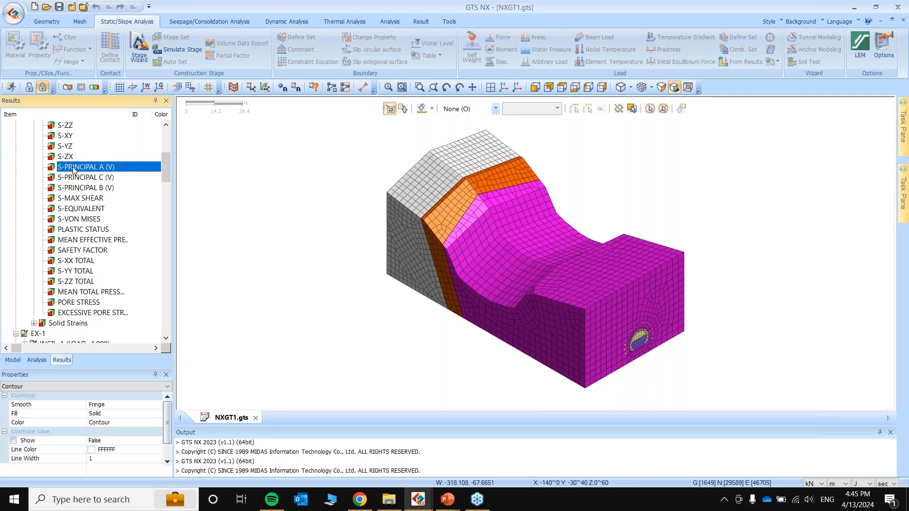
{"action": "double_click", "coordinate": [73, 170]}
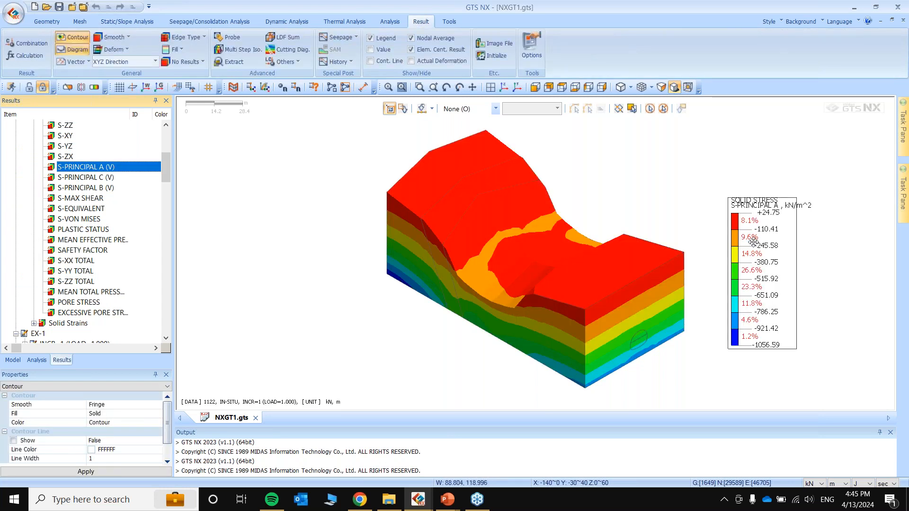
Plot the IN-SITU stage's S-PRINCIPAL C solid stresses, followed by its S-PRINCIPAL B solid stresses.
{"action": "left_click", "coordinate": [107, 179]}
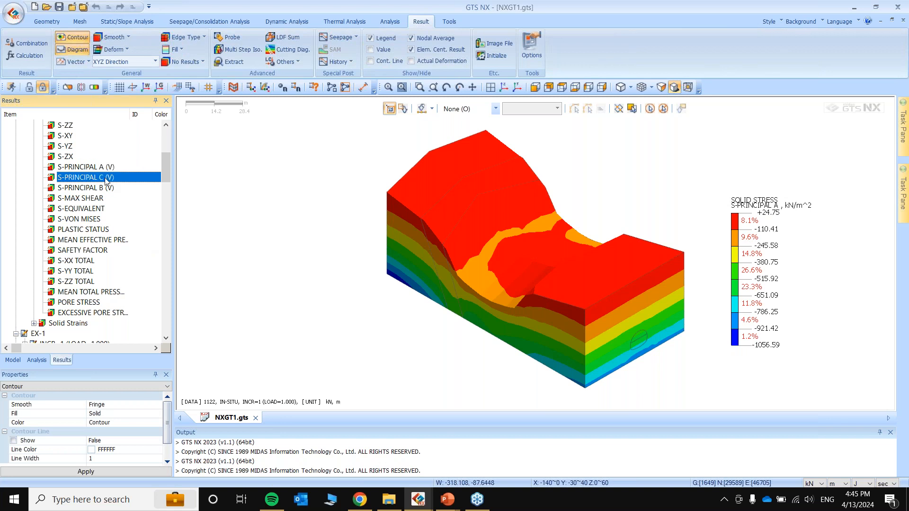
{"action": "double_click", "coordinate": [105, 179]}
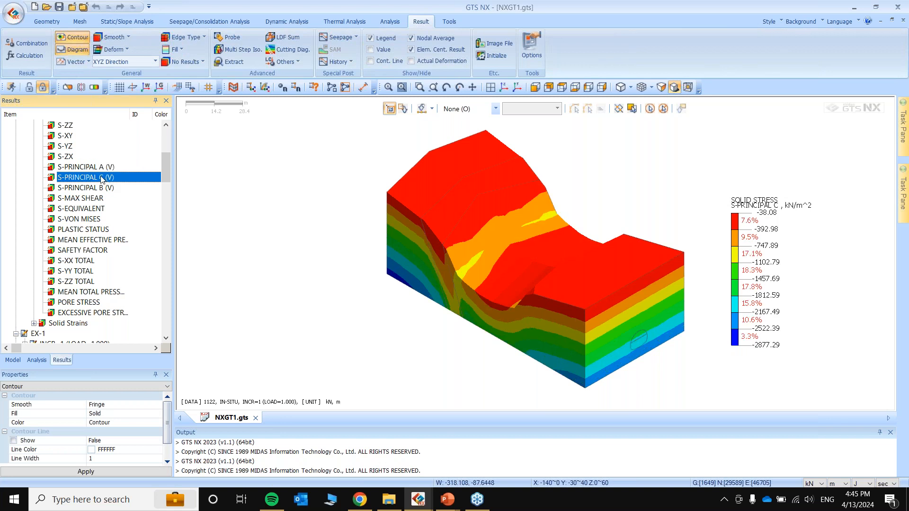
{"action": "left_click", "coordinate": [85, 189]}
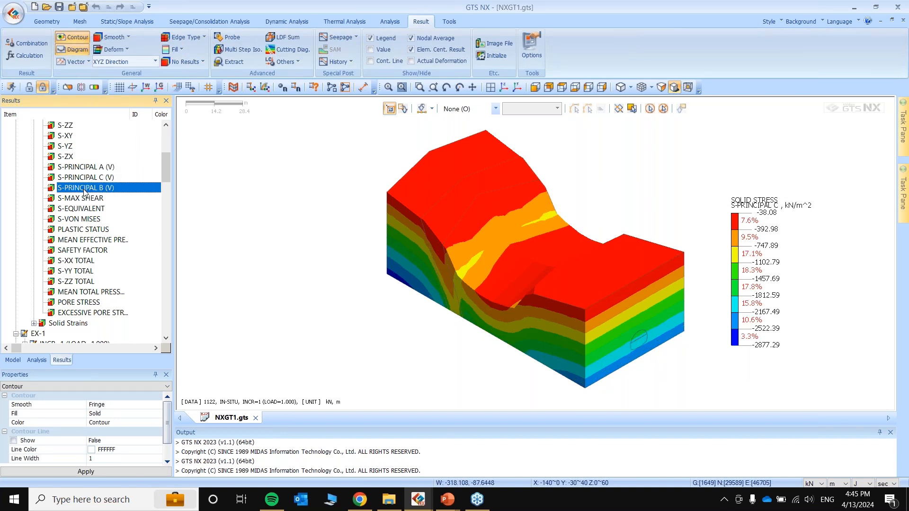
{"action": "double_click", "coordinate": [85, 189]}
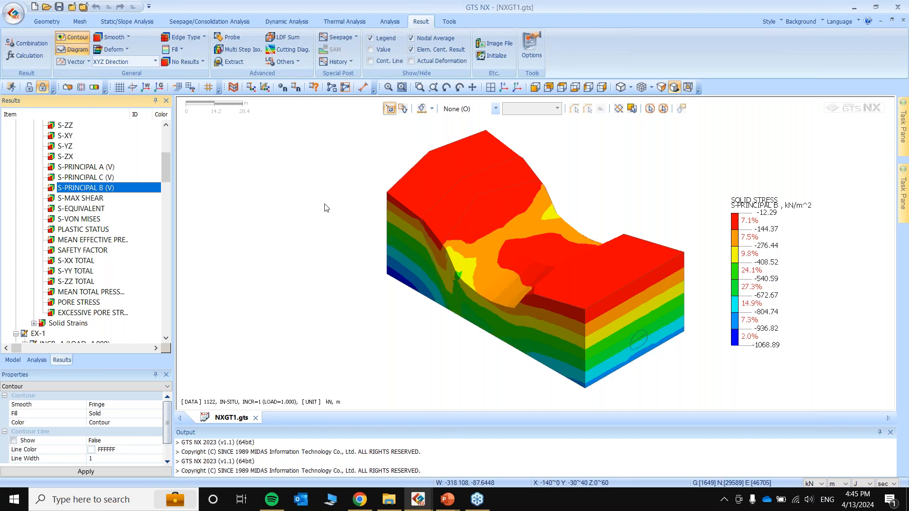
Redistribute the legend bands of the in-situ S-PRINCIPAL B contour unevenly across the stress range and inspect the stress layers.
{"action": "right_click", "coordinate": [726, 219]}
{"action": "left_click", "coordinate": [750, 290]}
{"action": "middle_click_drag", "start_coordinate": [499, 238], "coordinate": [651, 268]}
{"action": "middle_click_drag", "start_coordinate": [615, 202], "coordinate": [578, 200]}
Plot the total translation contour for stage EX-1 and examine it closely at the tunnel portal.
{"action": "scroll", "coordinate": [83, 291], "scroll_direction": "down", "scroll_amount": 6}
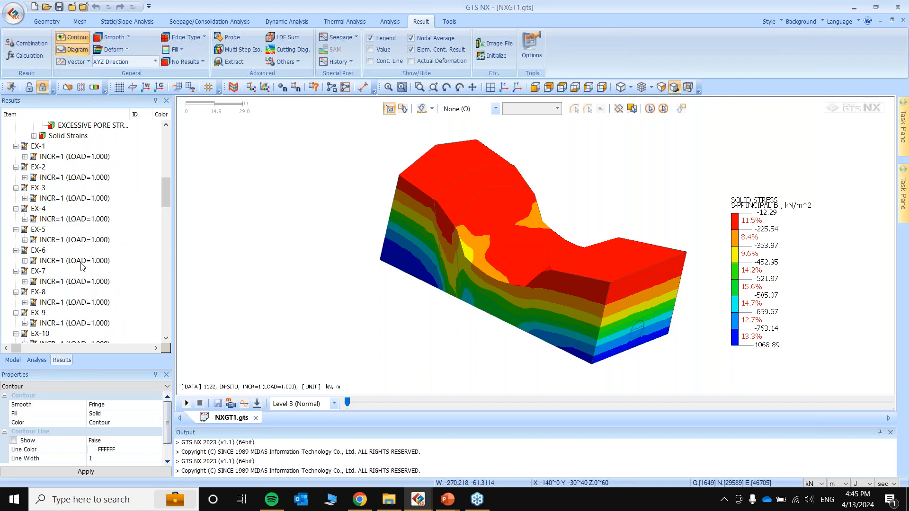
{"action": "left_click", "coordinate": [25, 157]}
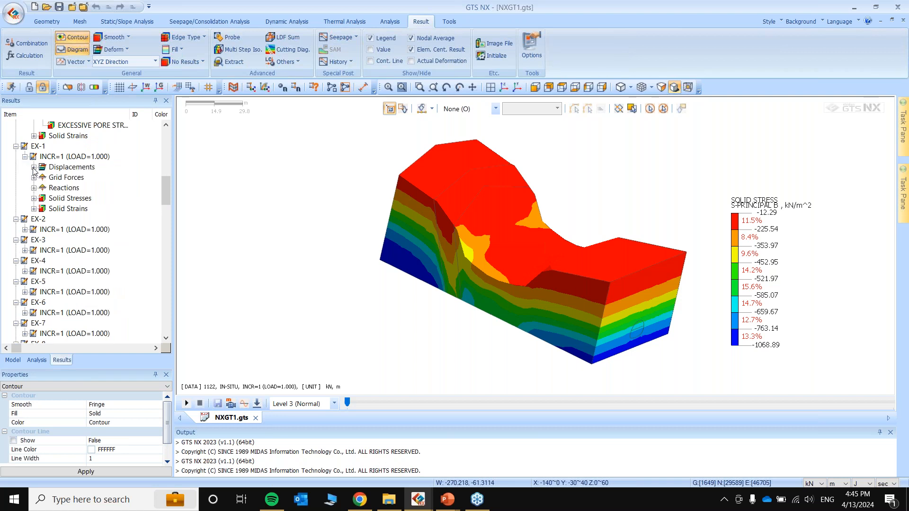
{"action": "left_click", "coordinate": [33, 168]}
{"action": "left_click", "coordinate": [78, 178]}
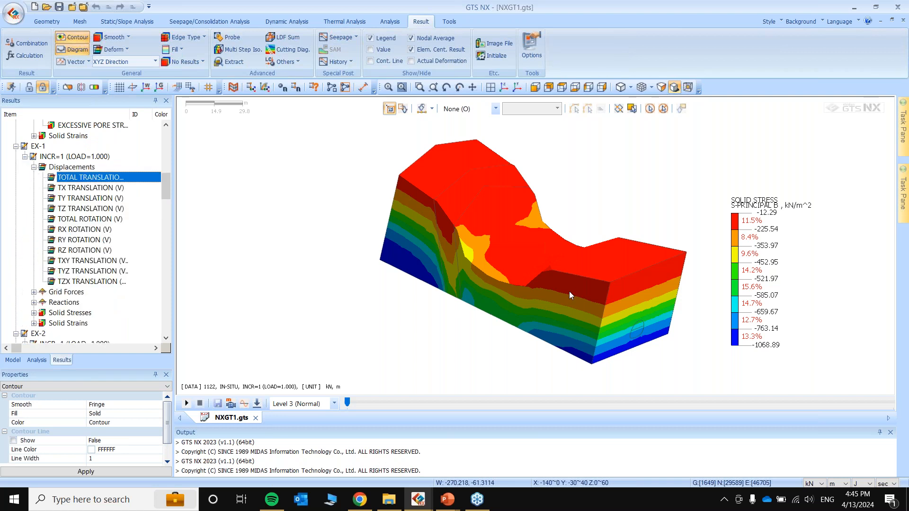
{"action": "middle_click_drag", "start_coordinate": [701, 322], "coordinate": [637, 290]}
{"action": "scroll", "coordinate": [637, 290], "scroll_direction": "up", "scroll_amount": 2}
{"action": "scroll", "coordinate": [634, 322], "scroll_direction": "up", "scroll_amount": 6}
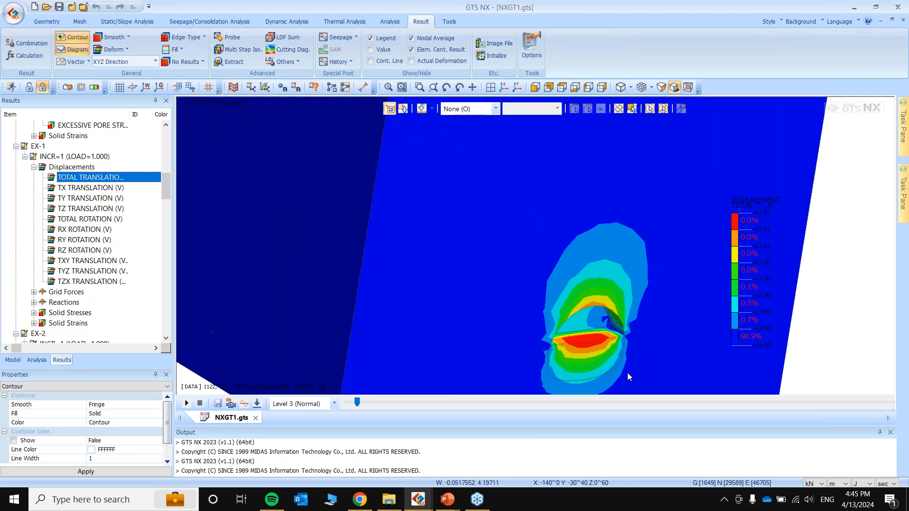
{"action": "scroll", "coordinate": [535, 206], "scroll_direction": "down", "scroll_amount": 4}
{"action": "middle_click_drag", "start_coordinate": [543, 204], "coordinate": [604, 257]}
{"action": "scroll", "coordinate": [605, 256], "scroll_direction": "up", "scroll_amount": 1}
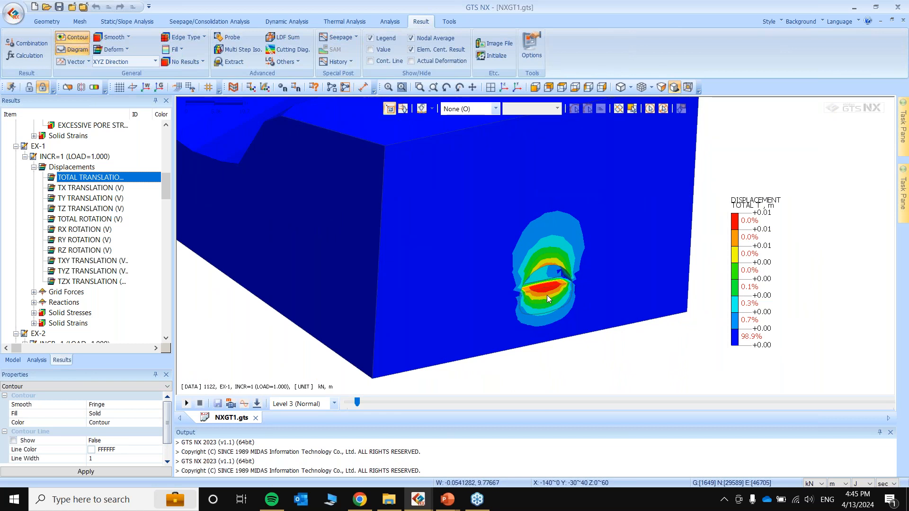
{"action": "scroll", "coordinate": [546, 294], "scroll_direction": "up", "scroll_amount": 4}
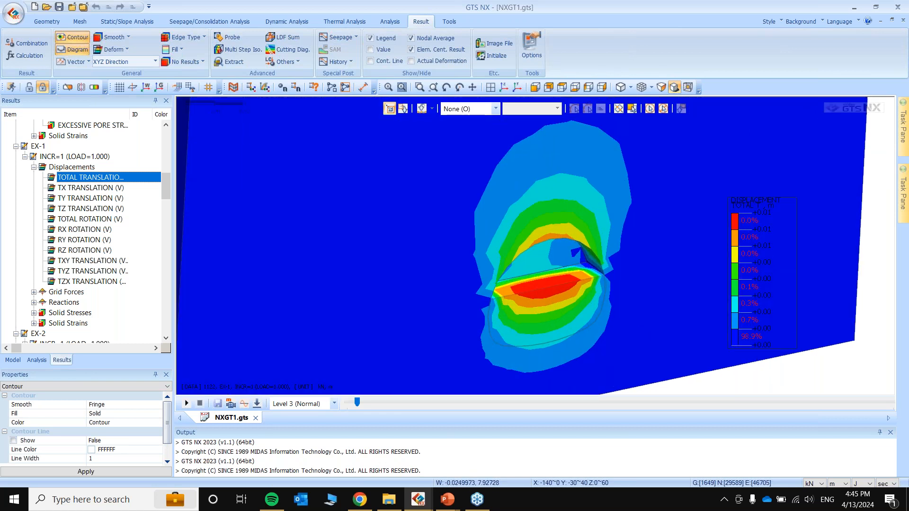
Redistribute the total translation legend bands unevenly across the displacement range and set the length unit to mm.
{"action": "right_click", "coordinate": [753, 268]}
{"action": "left_click", "coordinate": [774, 332]}
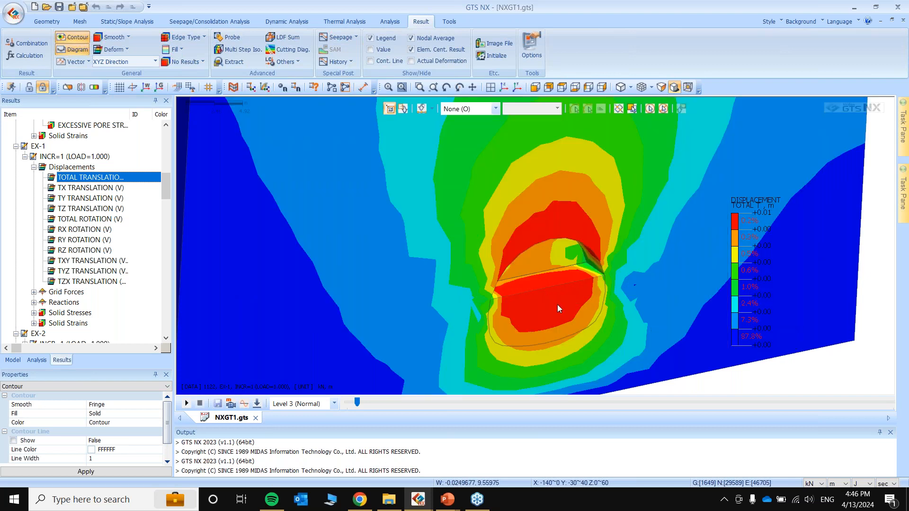
{"action": "scroll", "coordinate": [557, 306], "scroll_direction": "up", "scroll_amount": 1}
{"action": "left_click", "coordinate": [839, 483]}
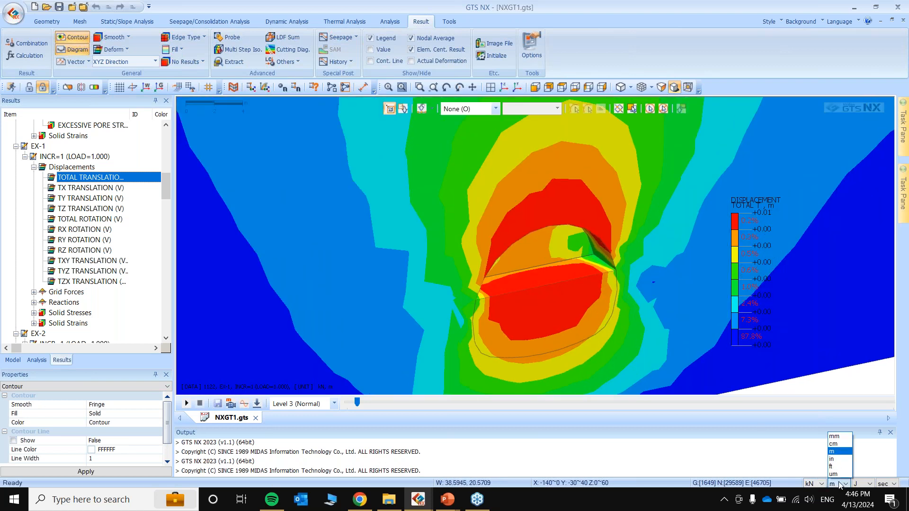
{"action": "left_click", "coordinate": [834, 436]}
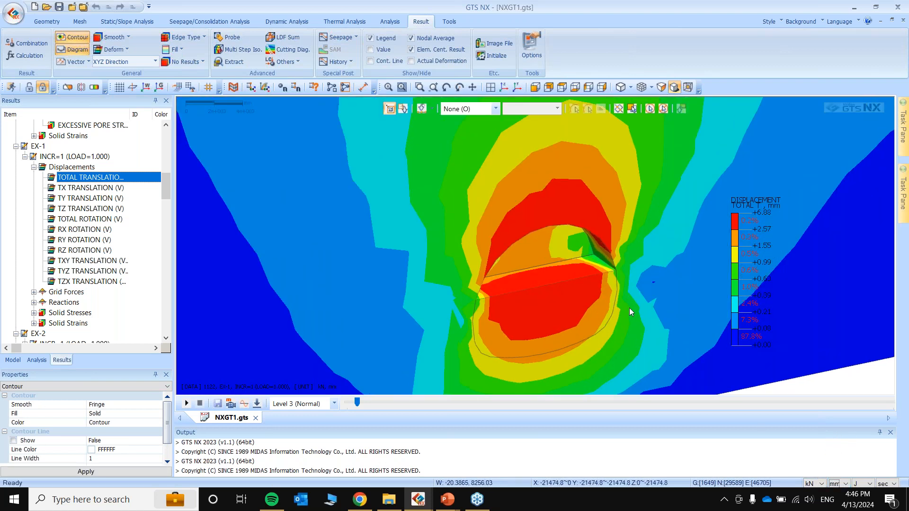
{"action": "scroll", "coordinate": [628, 308], "scroll_direction": "up", "scroll_amount": 3}
{"action": "scroll", "coordinate": [532, 264], "scroll_direction": "up", "scroll_amount": 1}
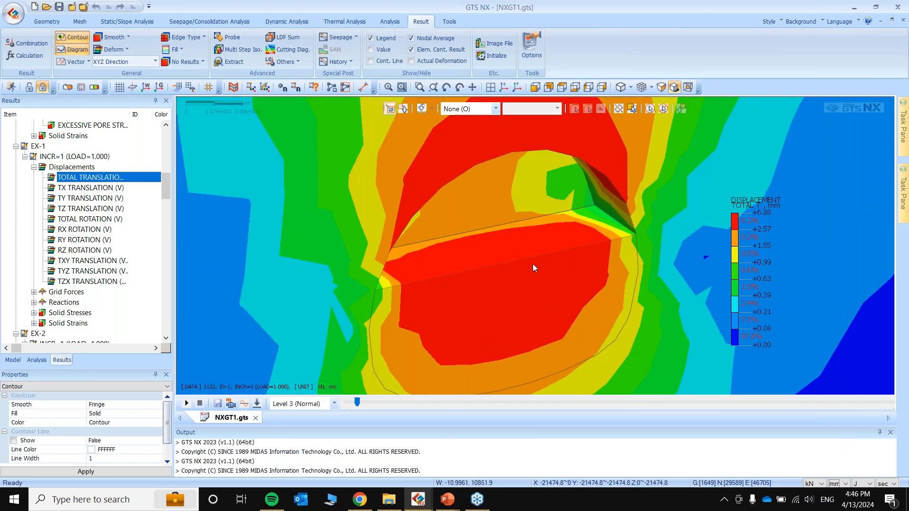
{"action": "scroll", "coordinate": [533, 265], "scroll_direction": "up", "scroll_amount": 2}
Overlay displacement vectors on the EX-1 total translation contour to check the movement directions, and turn them off again.
{"action": "left_click", "coordinate": [88, 62]}
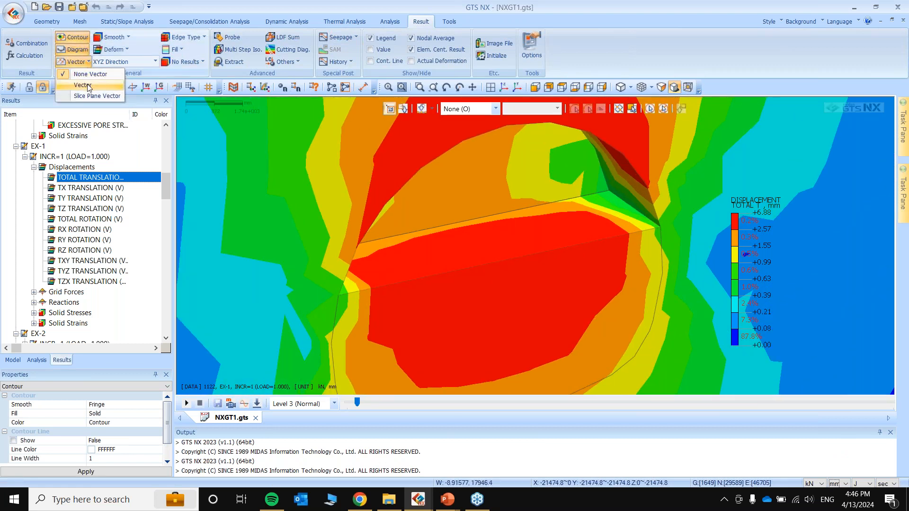
{"action": "left_click", "coordinate": [88, 85]}
{"action": "scroll", "coordinate": [476, 257], "scroll_direction": "up", "scroll_amount": 2}
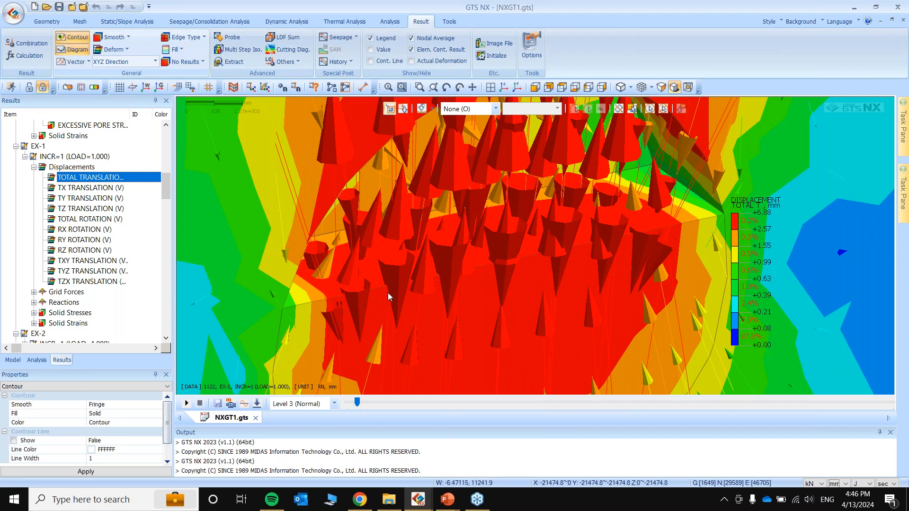
{"action": "left_click", "coordinate": [71, 61]}
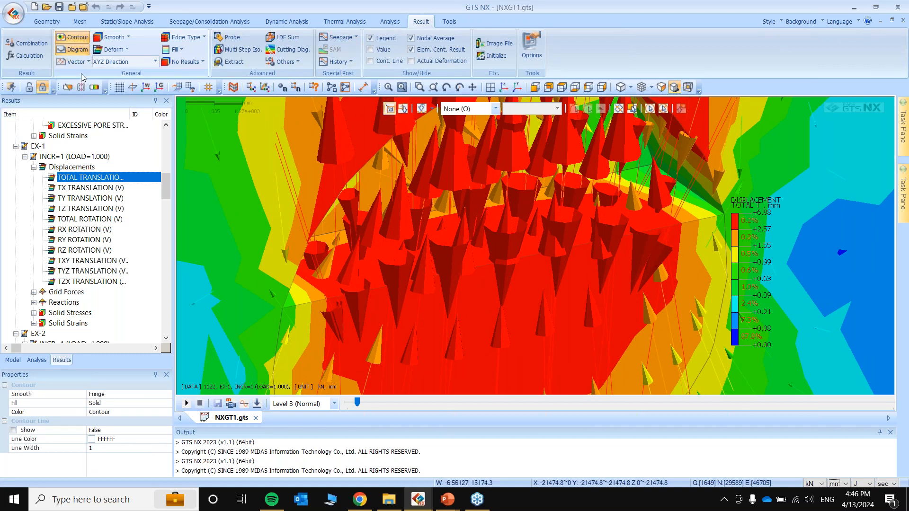
{"action": "scroll", "coordinate": [410, 269], "scroll_direction": "down", "scroll_amount": 4}
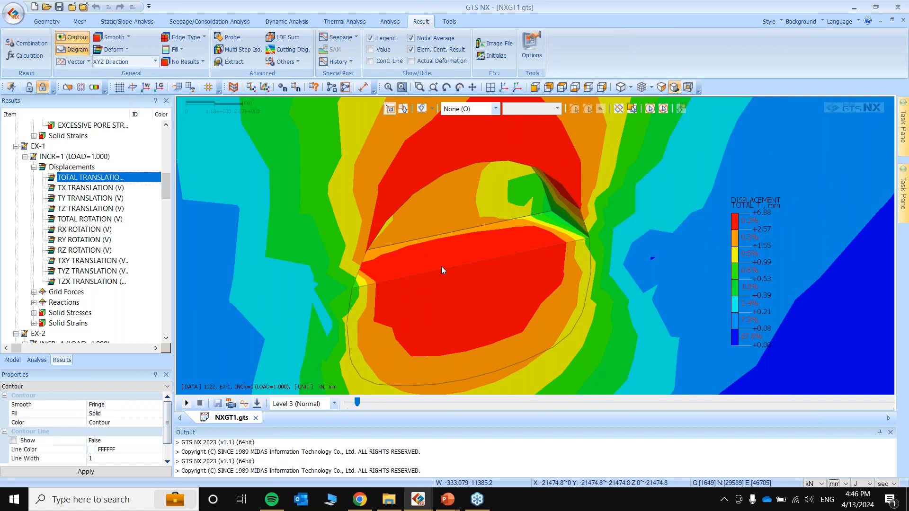
Plot the TZ translation contour for stage EX-1 and redistribute its legend bands unevenly across the displacement range.
{"action": "left_click", "coordinate": [89, 218]}
{"action": "left_click", "coordinate": [97, 209]}
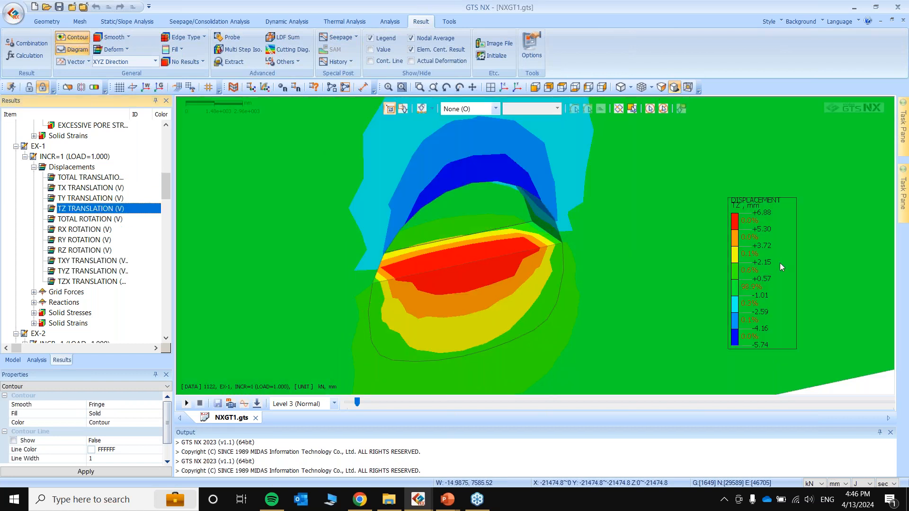
{"action": "right_click", "coordinate": [766, 266]}
{"action": "left_click", "coordinate": [796, 327]}
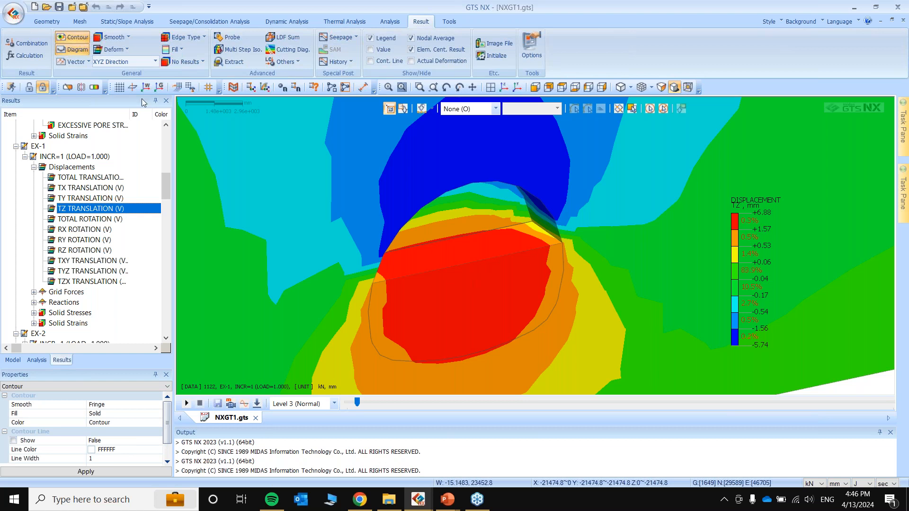
Show vectors on the EX-1 TZ translation contour to examine vertical movement around the excavation, and restore the None Vector setting.
{"action": "left_click", "coordinate": [81, 87]}
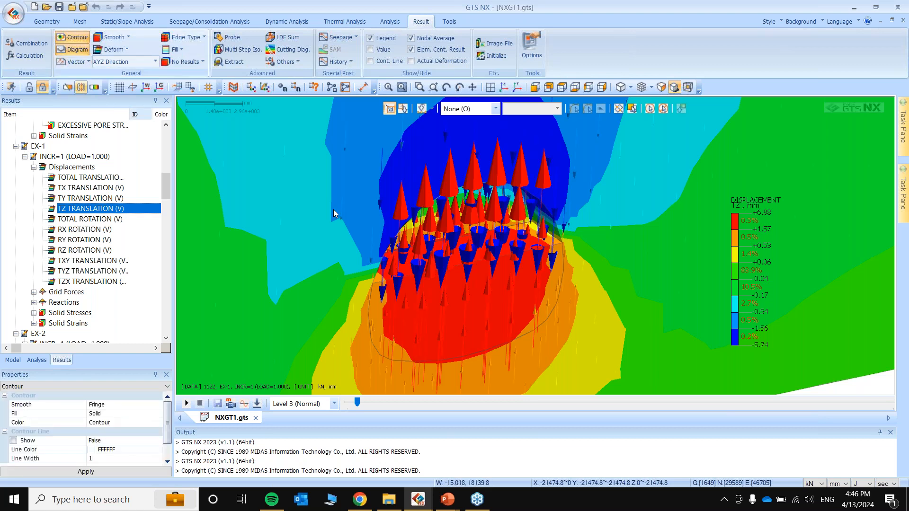
{"action": "scroll", "coordinate": [448, 249], "scroll_direction": "up", "scroll_amount": 2}
{"action": "left_click", "coordinate": [76, 62]}
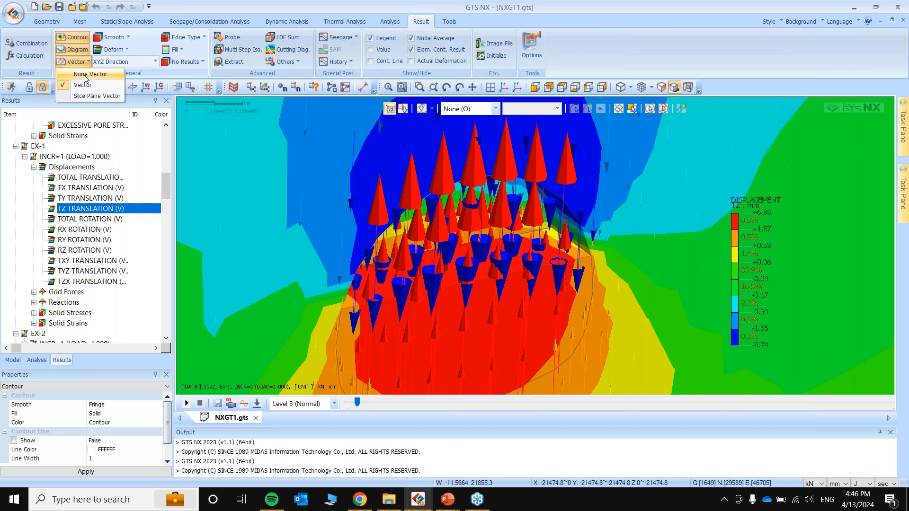
{"action": "left_click", "coordinate": [88, 75]}
Plot the TZ translation contour for stage EX-2 at the tunnel face.
{"action": "scroll", "coordinate": [92, 203], "scroll_direction": "down", "scroll_amount": 2}
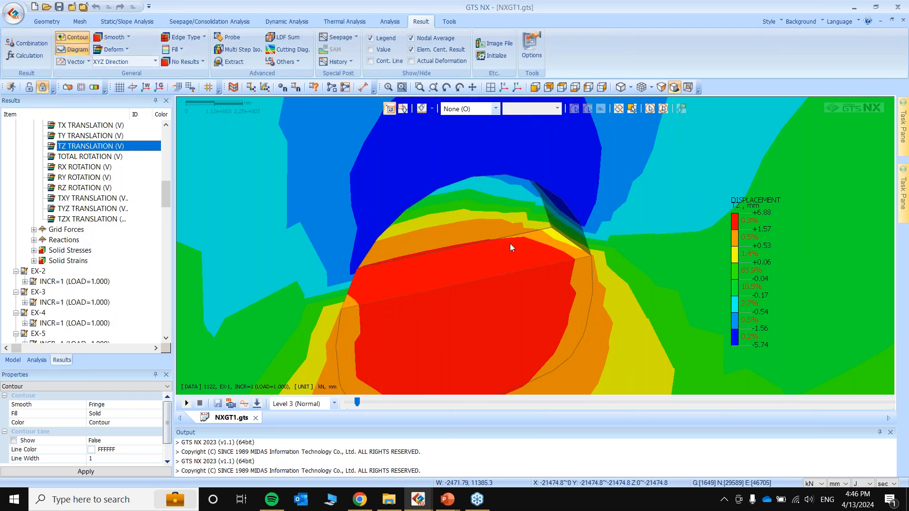
{"action": "scroll", "coordinate": [516, 229], "scroll_direction": "down", "scroll_amount": 1}
{"action": "scroll", "coordinate": [73, 284], "scroll_direction": "down", "scroll_amount": 3}
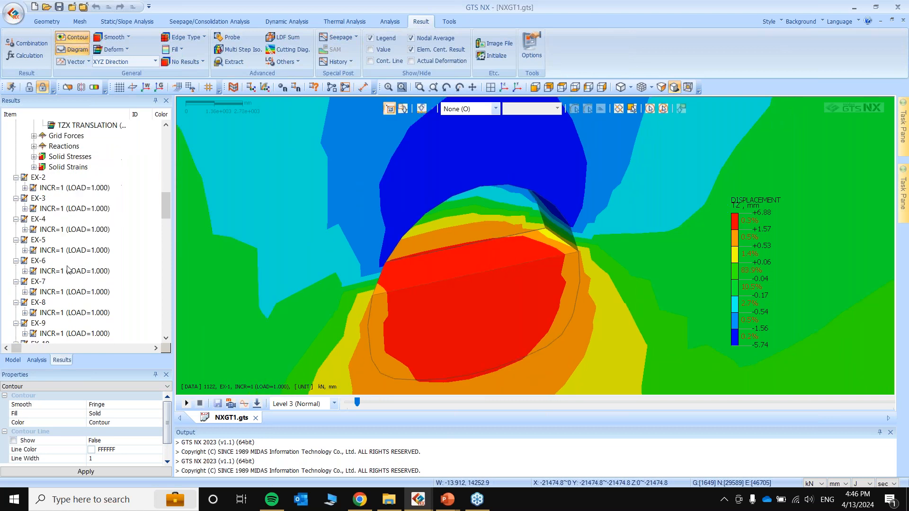
{"action": "left_click", "coordinate": [25, 188]}
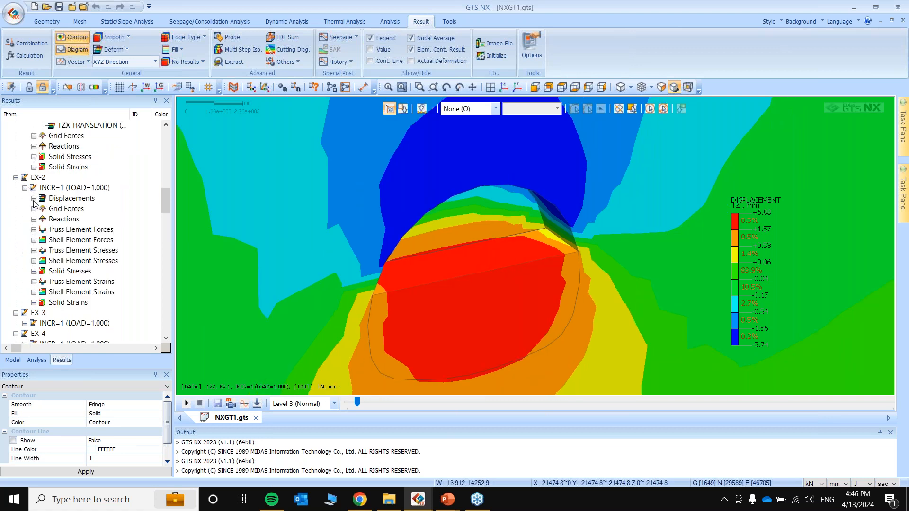
{"action": "left_click", "coordinate": [34, 198]}
{"action": "left_click", "coordinate": [87, 240]}
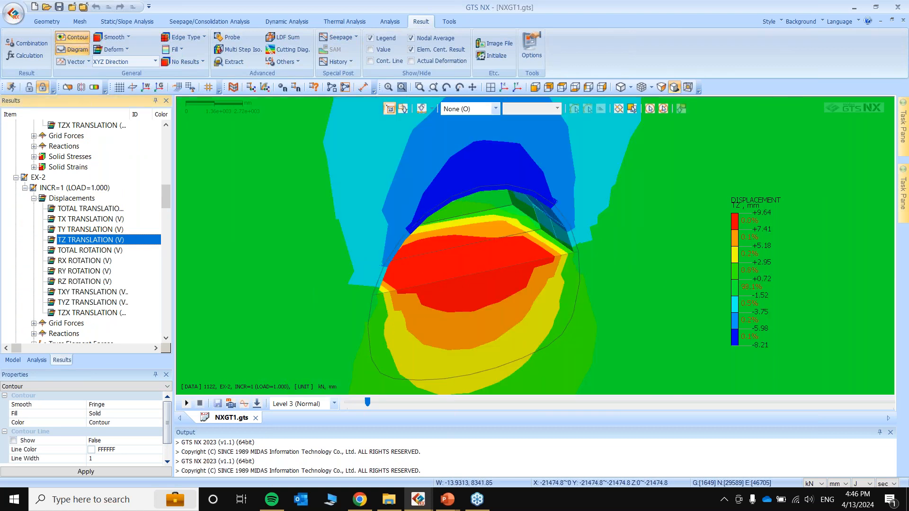
Apply Auto-Range to the legend of the EX-2 TZ translation contour around the tunnel face.
{"action": "right_click", "coordinate": [751, 262]}
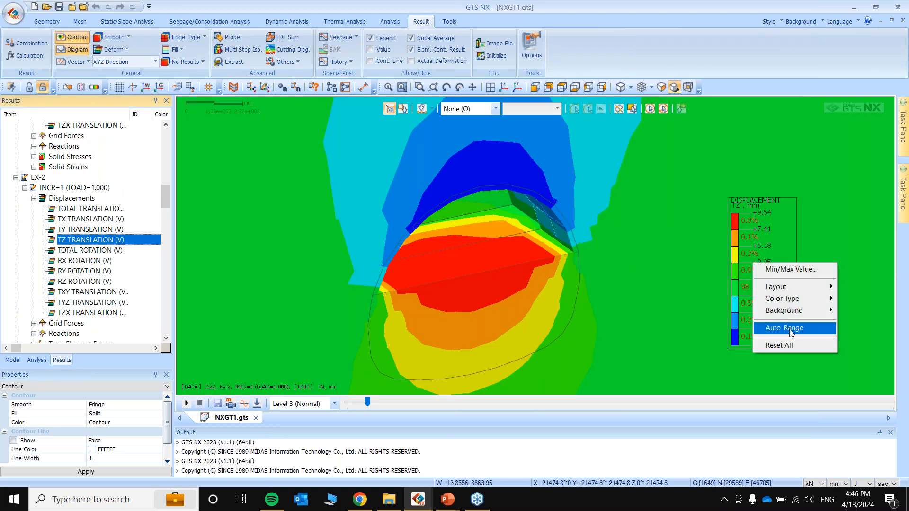
{"action": "left_click", "coordinate": [789, 328]}
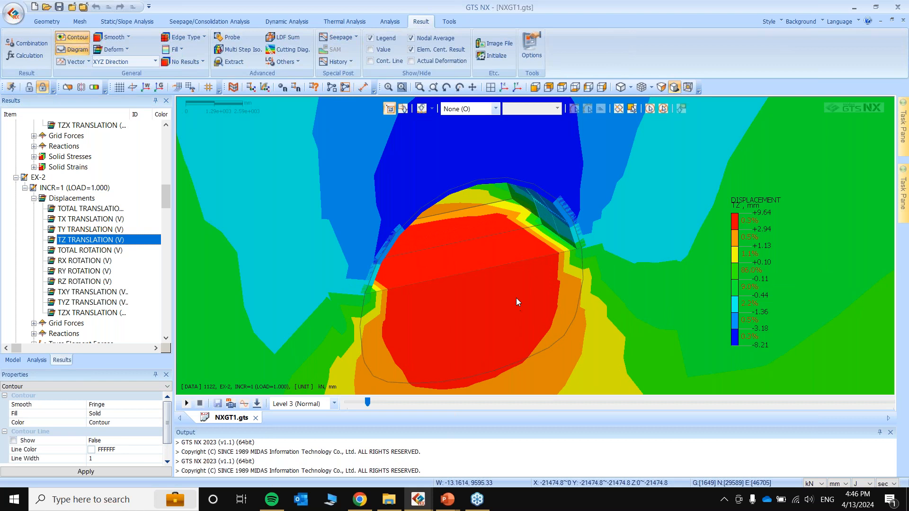
{"action": "scroll", "coordinate": [515, 297], "scroll_direction": "down", "scroll_amount": 2}
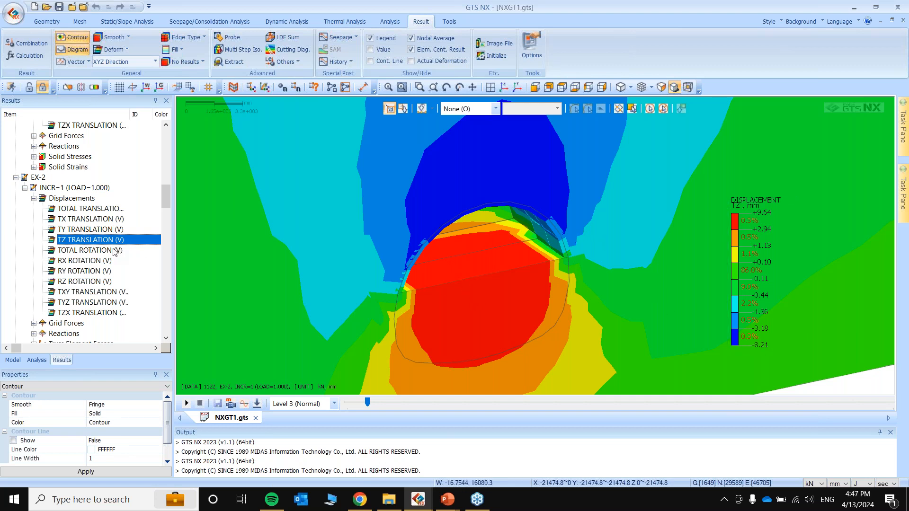
Plot the shell element membrane force XX for stage EX-2.
{"action": "scroll", "coordinate": [116, 251], "scroll_direction": "down", "scroll_amount": 1}
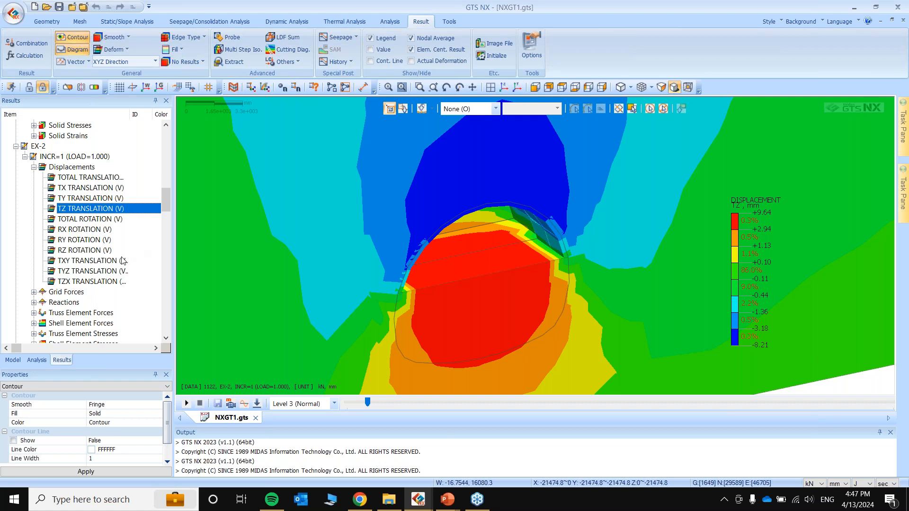
{"action": "scroll", "coordinate": [112, 235], "scroll_direction": "down", "scroll_amount": 4}
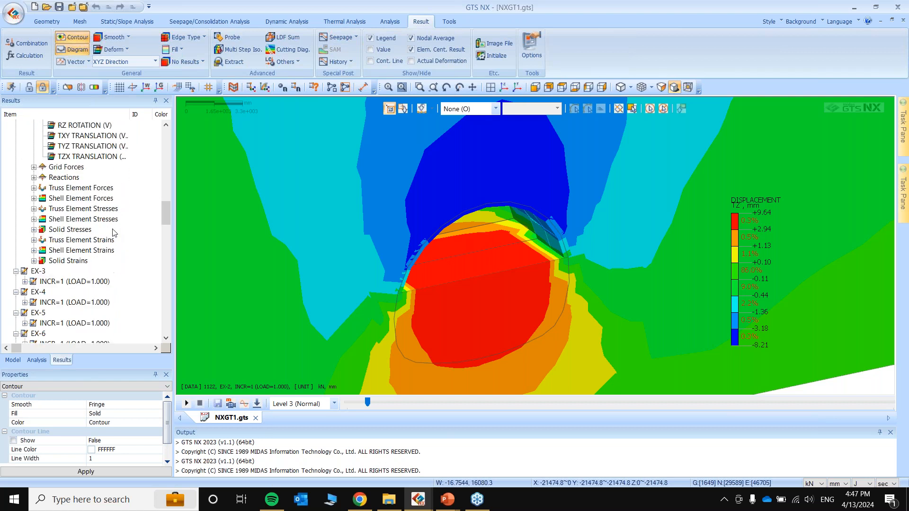
{"action": "scroll", "coordinate": [501, 279], "scroll_direction": "up", "scroll_amount": 3}
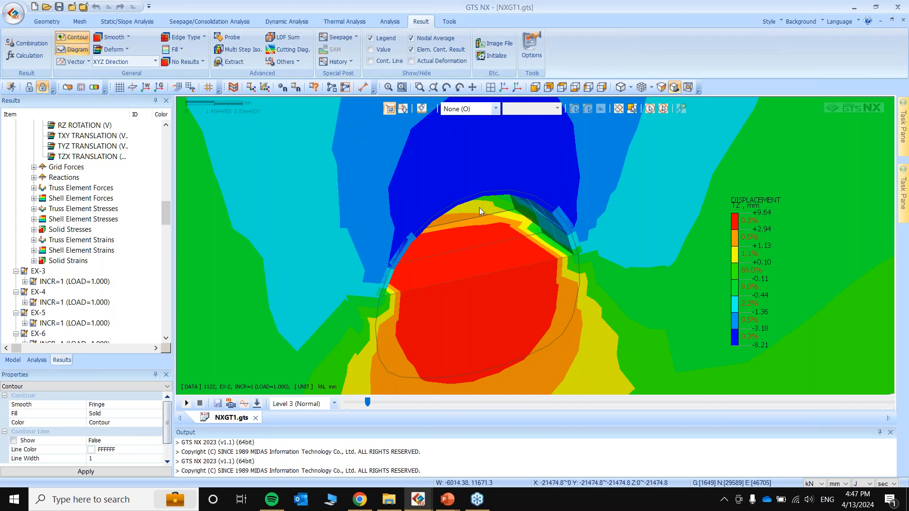
{"action": "scroll", "coordinate": [478, 301], "scroll_direction": "up", "scroll_amount": 1}
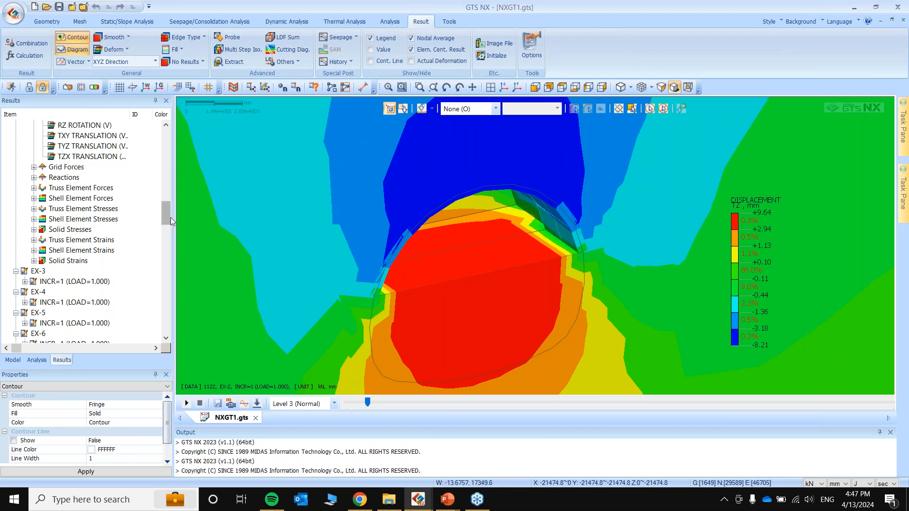
{"action": "left_click", "coordinate": [34, 198]}
{"action": "left_click", "coordinate": [95, 212]}
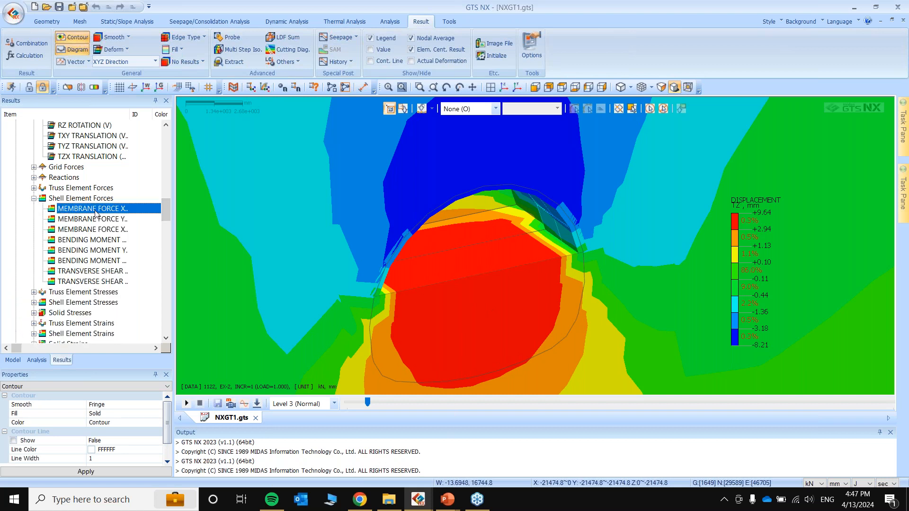
{"action": "double_click", "coordinate": [95, 213]}
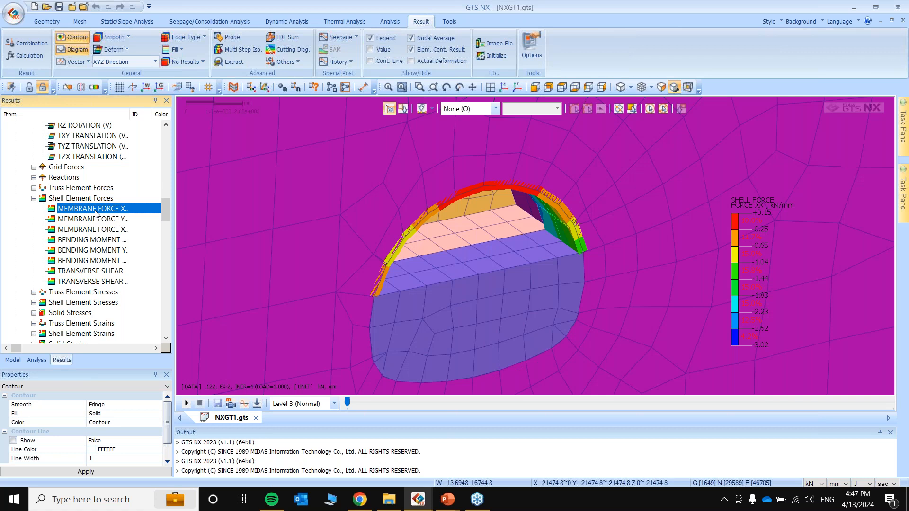
Set the length unit to m and apply Auto-Range to the membrane force XX legend.
{"action": "left_click", "coordinate": [837, 483]}
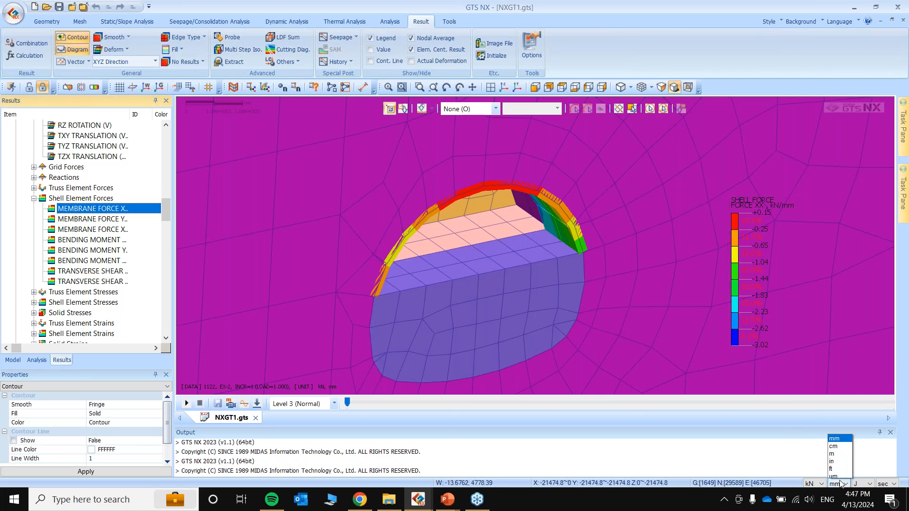
{"action": "left_click", "coordinate": [835, 452]}
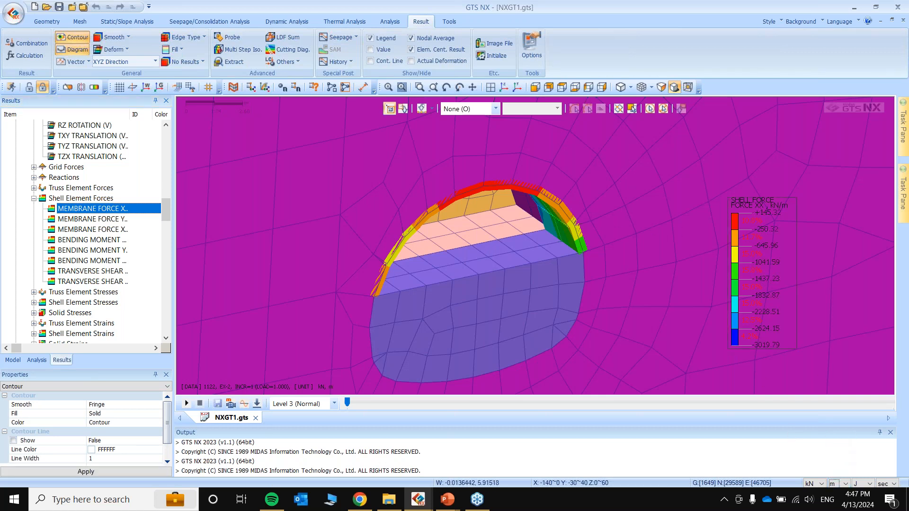
{"action": "right_click", "coordinate": [751, 268]}
{"action": "left_click", "coordinate": [802, 334]}
{"action": "scroll", "coordinate": [480, 269], "scroll_direction": "up", "scroll_amount": 2}
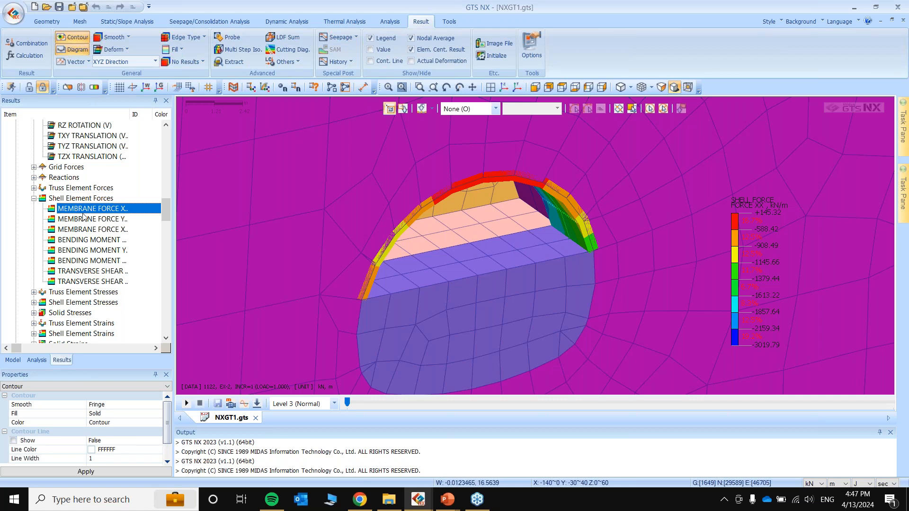
{"action": "scroll", "coordinate": [487, 334], "scroll_direction": "up", "scroll_amount": 2}
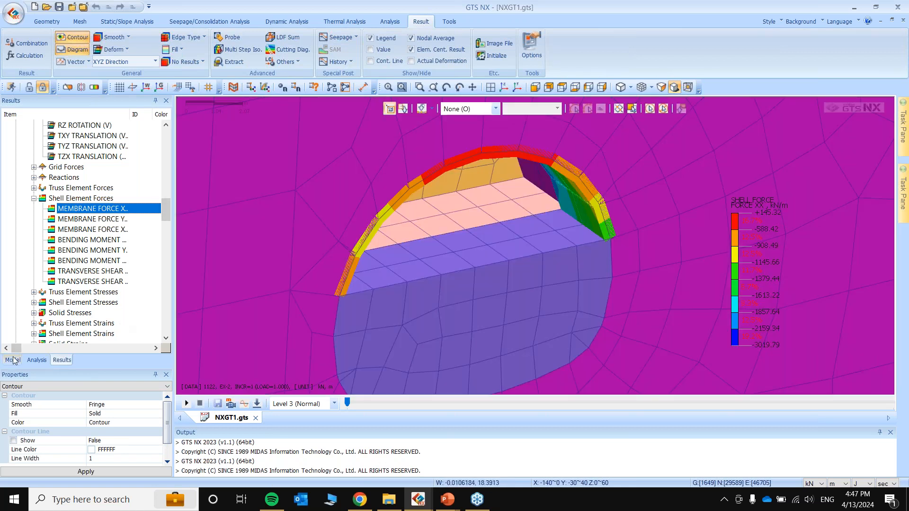
Hide the GNEISS mesh set to expose the shell force contour on the tunnel lining, and return to the results list.
{"action": "left_click", "coordinate": [13, 359]}
{"action": "left_click", "coordinate": [26, 240]}
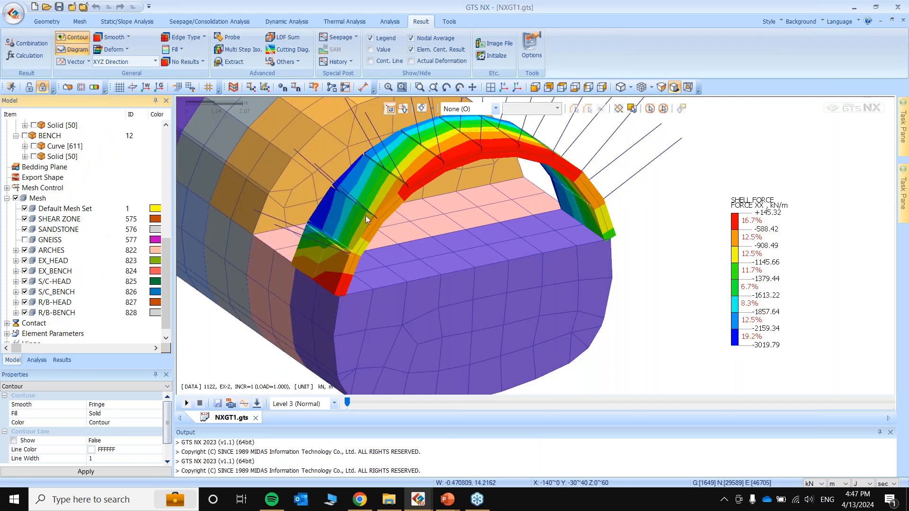
{"action": "left_click", "coordinate": [67, 361]}
{"action": "scroll", "coordinate": [71, 251], "scroll_direction": "down", "scroll_amount": 2}
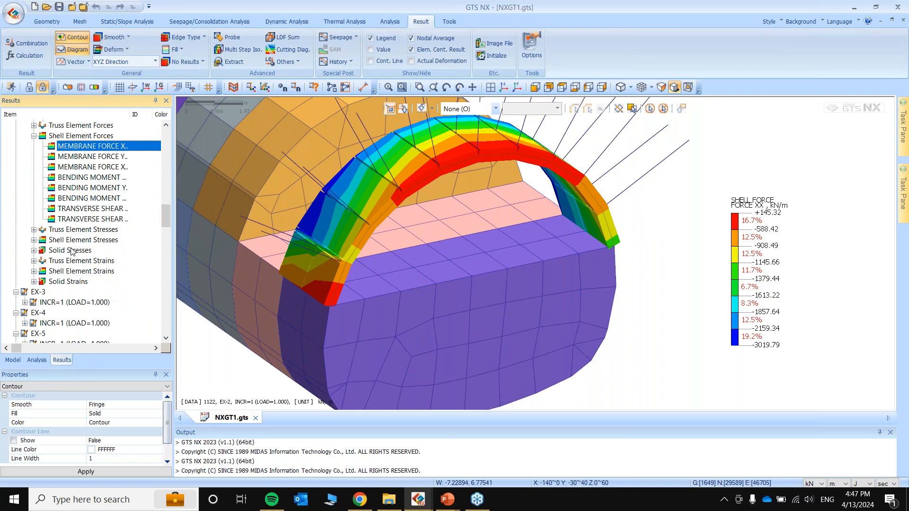
{"action": "scroll", "coordinate": [71, 251], "scroll_direction": "up", "scroll_amount": 2}
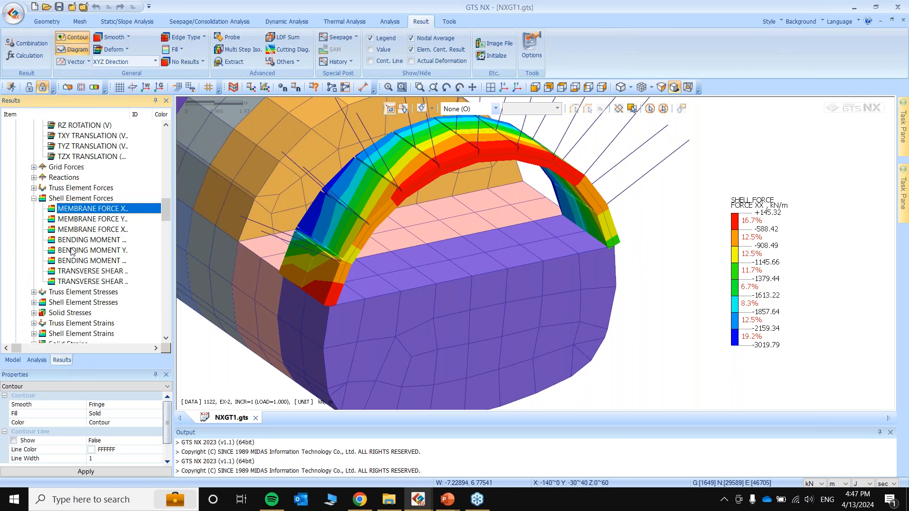
Plot the truss element axial force for stage EX-2 and examine the rock bolts around the tunnel crown.
{"action": "left_click", "coordinate": [33, 187]}
{"action": "left_click", "coordinate": [81, 199]}
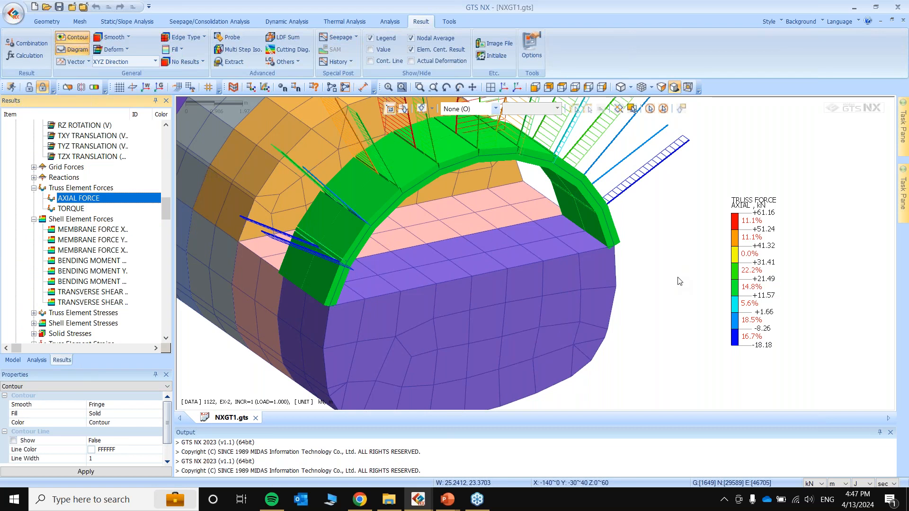
{"action": "scroll", "coordinate": [637, 356], "scroll_direction": "down", "scroll_amount": 5}
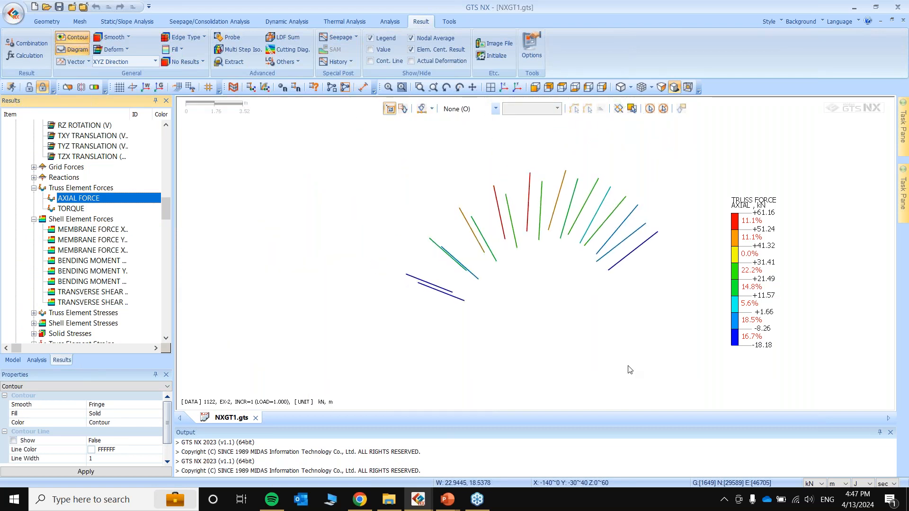
{"action": "scroll", "coordinate": [105, 281], "scroll_direction": "down", "scroll_amount": 5}
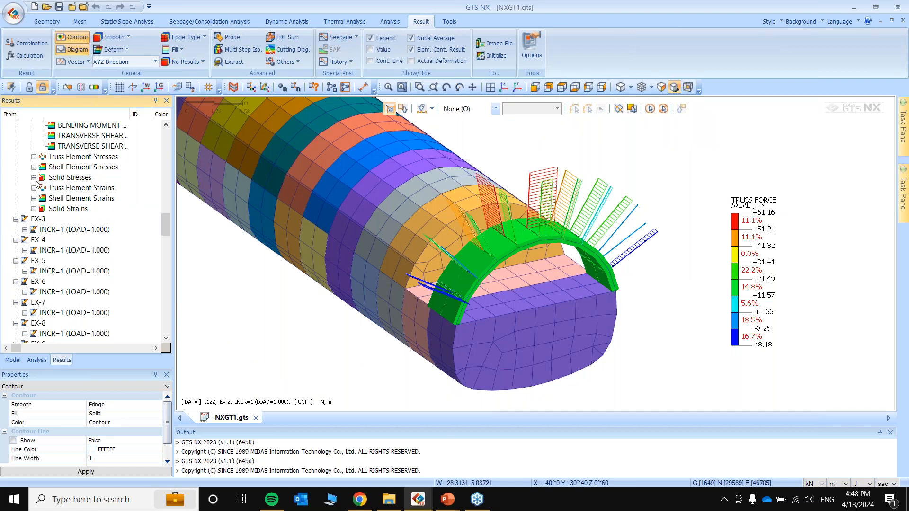
Show the GNEISS mesh set again and return to the results list.
{"action": "left_click", "coordinate": [13, 359]}
{"action": "left_click", "coordinate": [26, 240]}
{"action": "left_click", "coordinate": [63, 359]}
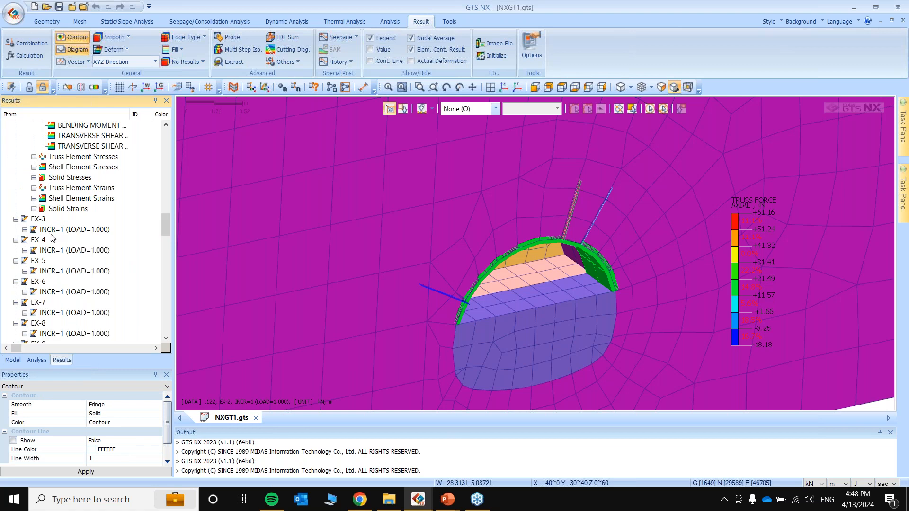
Plot the EX-2 solid stress S-PRINCIPAL A contour and apply Auto-Range to its legend.
{"action": "scroll", "coordinate": [53, 238], "scroll_direction": "up", "scroll_amount": 1}
{"action": "left_click", "coordinate": [34, 208]}
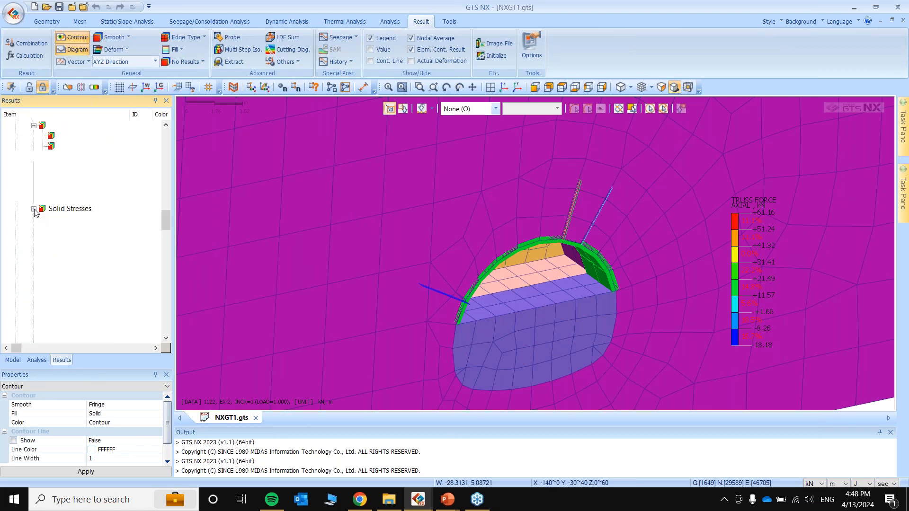
{"action": "left_click", "coordinate": [102, 199]}
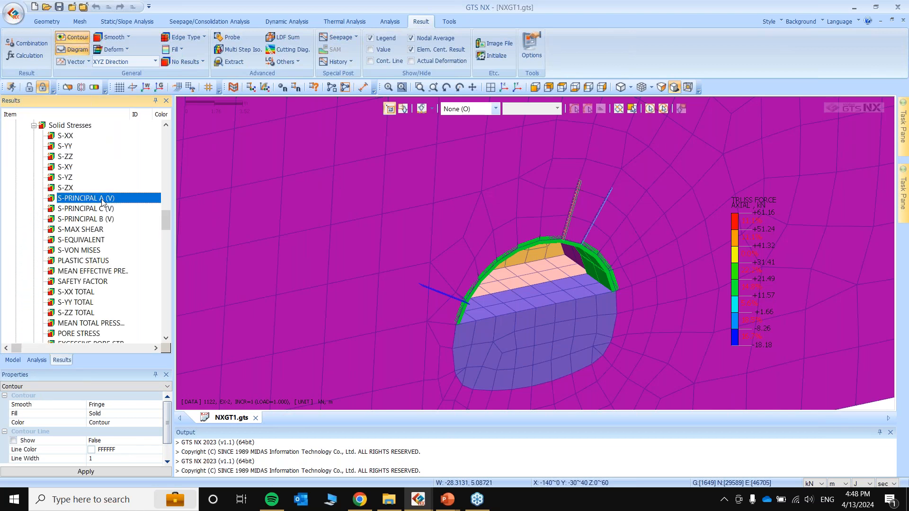
{"action": "double_click", "coordinate": [102, 200]}
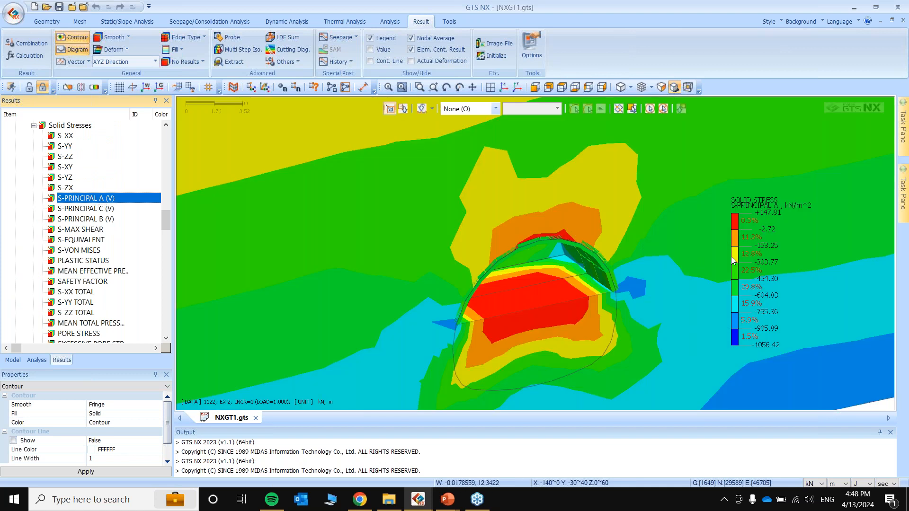
{"action": "left_click", "coordinate": [783, 321]}
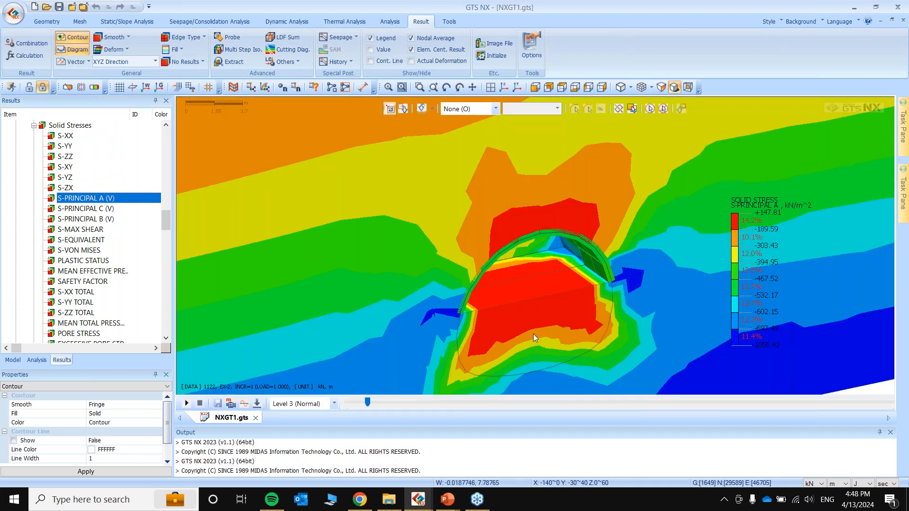
Overlay vectors on the S-PRINCIPAL A contour to examine the principal stress directions at the tunnel face.
{"action": "scroll", "coordinate": [561, 333], "scroll_direction": "up", "scroll_amount": 5}
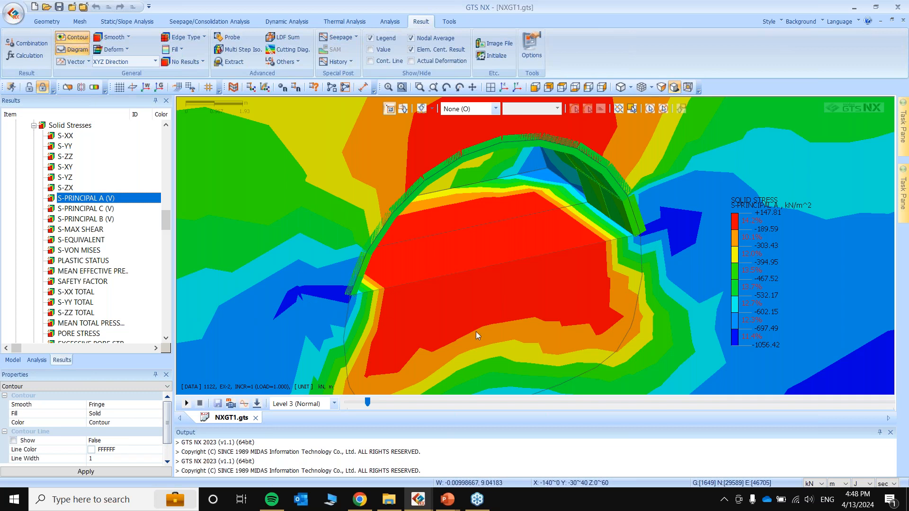
{"action": "scroll", "coordinate": [475, 332], "scroll_direction": "up", "scroll_amount": 1}
{"action": "scroll", "coordinate": [476, 331], "scroll_direction": "up", "scroll_amount": 1}
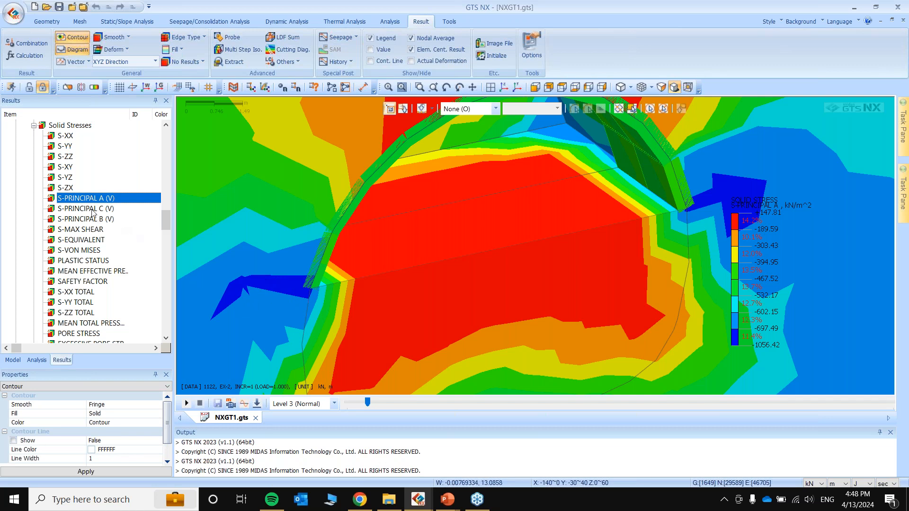
{"action": "left_click", "coordinate": [85, 87]}
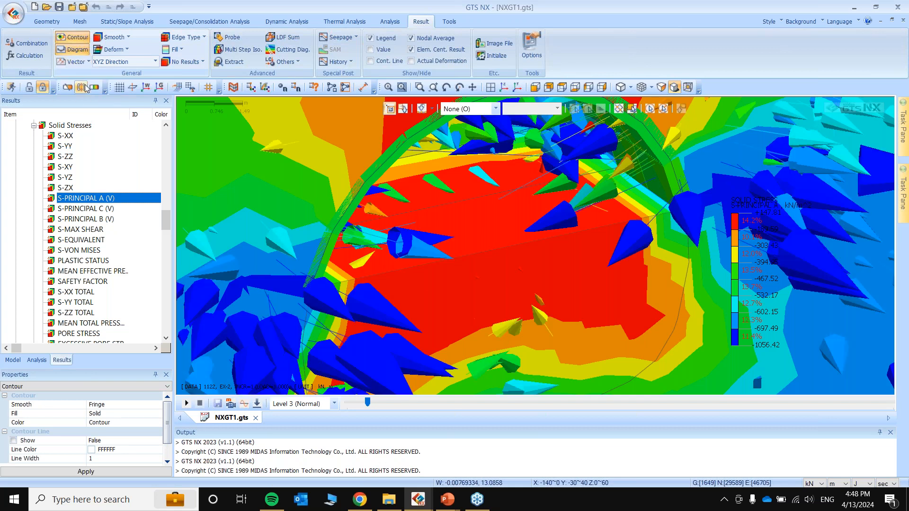
Plot the EX-2 solid stress S-PRINCIPAL C contour and apply Auto-Range to its legend.
{"action": "left_click", "coordinate": [87, 210]}
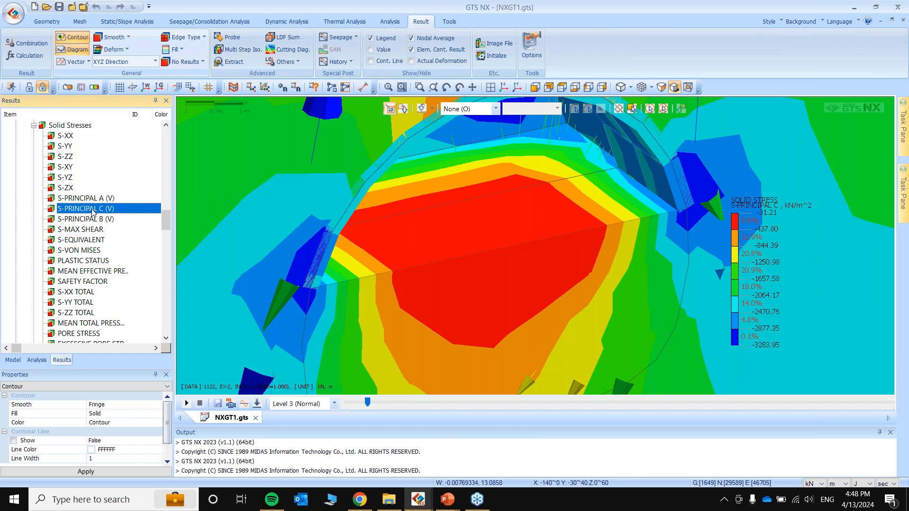
{"action": "right_click", "coordinate": [762, 265]}
{"action": "left_click", "coordinate": [798, 334]}
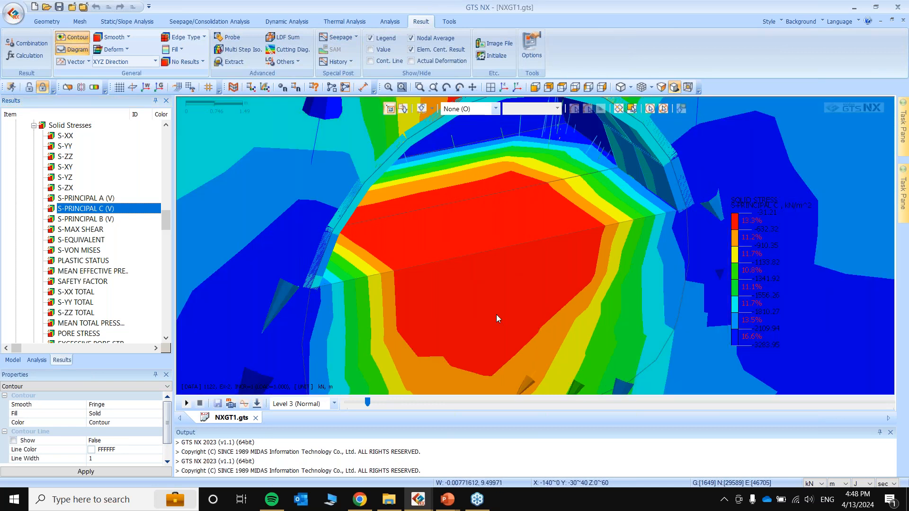
{"action": "scroll", "coordinate": [496, 314], "scroll_direction": "down", "scroll_amount": 3}
{"action": "scroll", "coordinate": [473, 312], "scroll_direction": "down", "scroll_amount": 3}
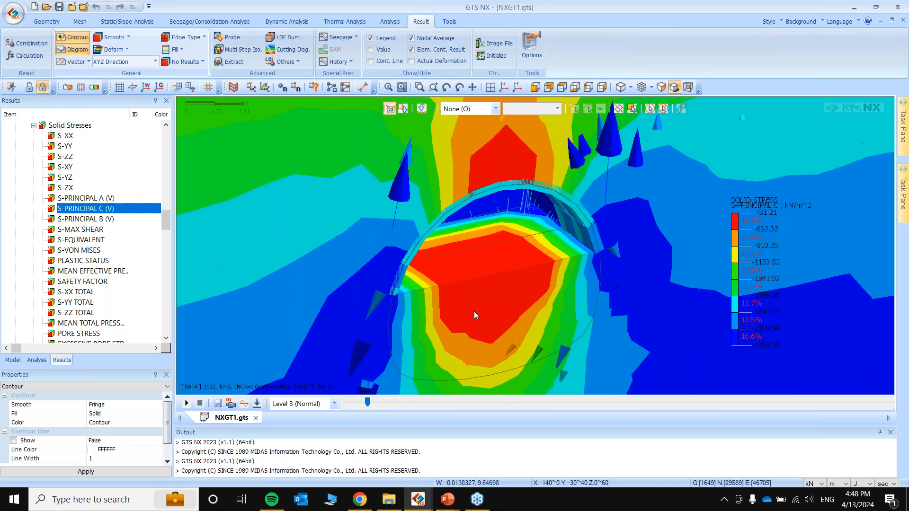
Turn off the vectors on the S-PRINCIPAL C contour.
{"action": "left_click", "coordinate": [87, 61]}
{"action": "left_click", "coordinate": [86, 74]}
{"action": "scroll", "coordinate": [668, 332], "scroll_direction": "up", "scroll_amount": 1}
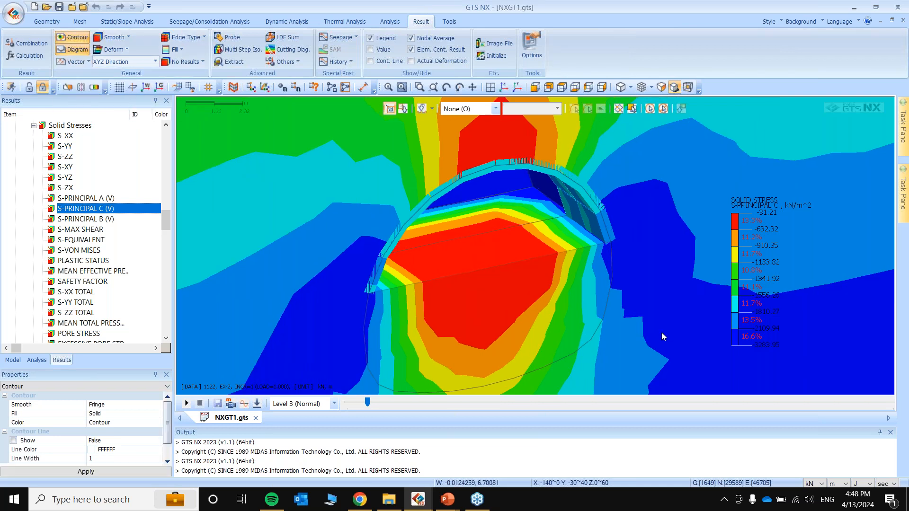
Plot the EX-2 S-PRINCIPAL B contour with an Auto-Range legend and view the tunnel face straight on.
{"action": "left_click", "coordinate": [99, 222]}
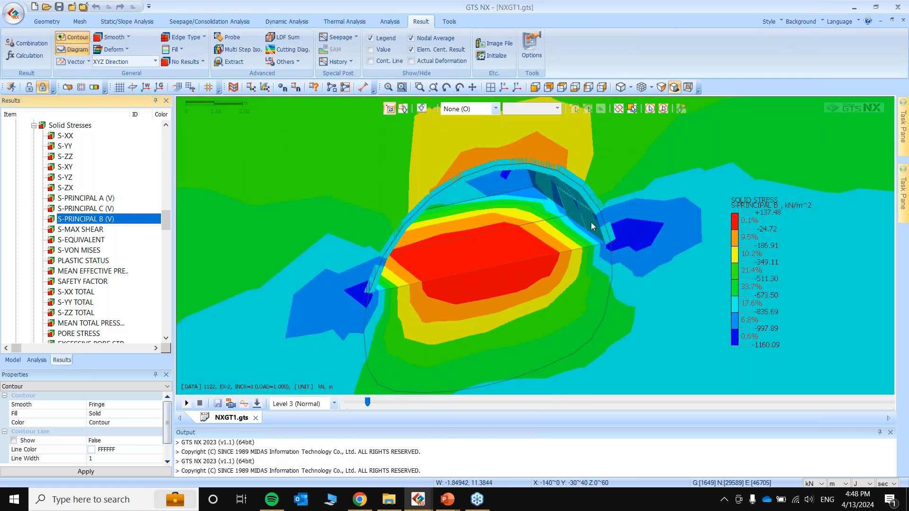
{"action": "right_click", "coordinate": [737, 258]}
{"action": "left_click", "coordinate": [781, 327]}
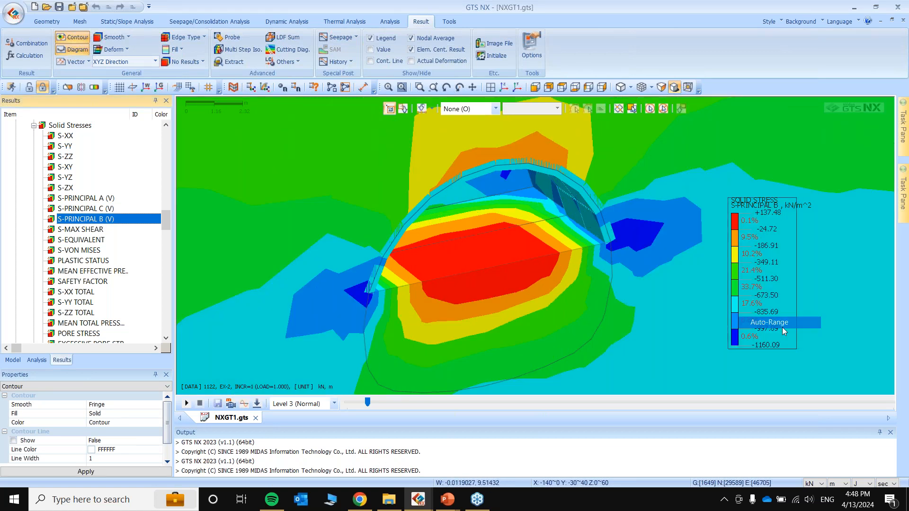
{"action": "left_click", "coordinate": [601, 86]}
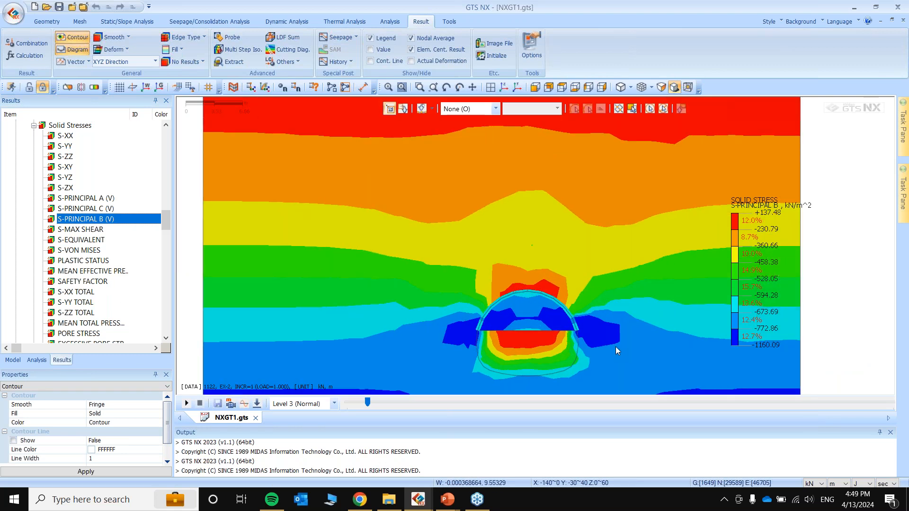
{"action": "scroll", "coordinate": [486, 364], "scroll_direction": "up", "scroll_amount": 3}
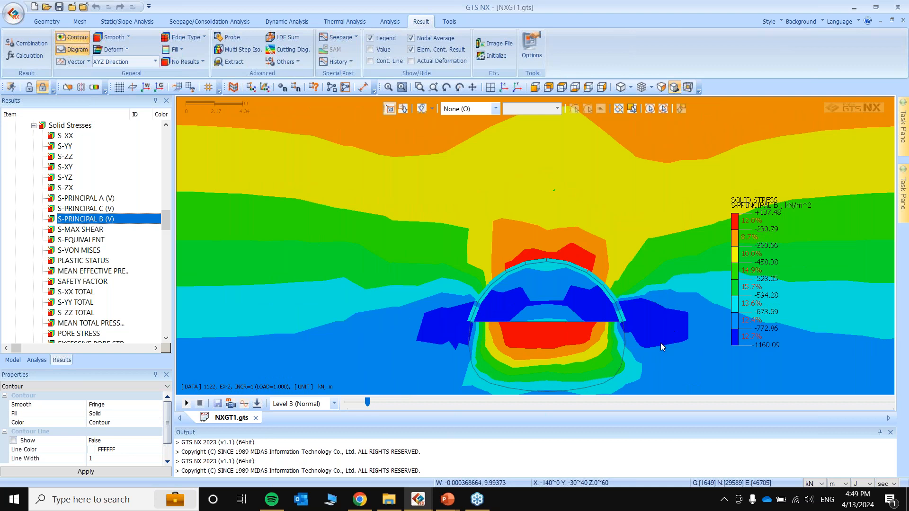
Examine the EX-2 S-PRINCIPAL B contour around the tunnel face up close and in isometric view.
{"action": "scroll", "coordinate": [660, 339], "scroll_direction": "up", "scroll_amount": 3}
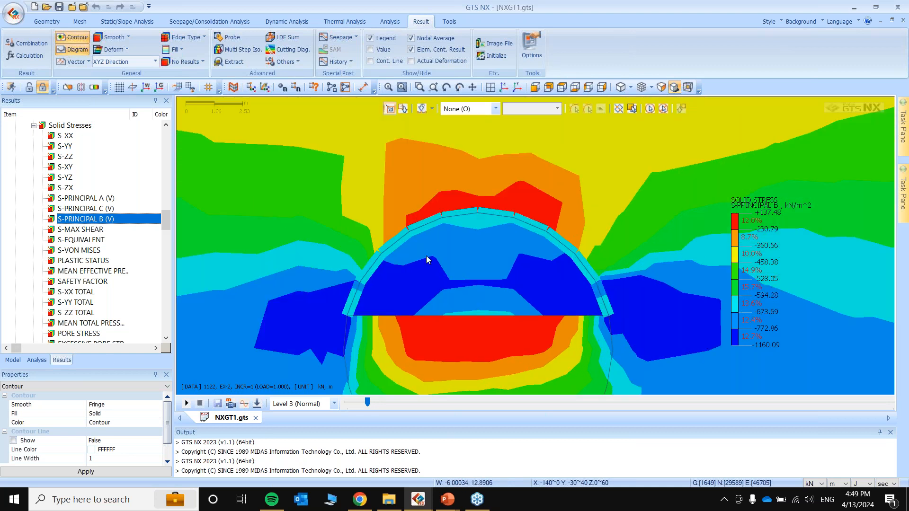
{"action": "scroll", "coordinate": [347, 218], "scroll_direction": "down", "scroll_amount": 3}
{"action": "middle_click_drag", "start_coordinate": [356, 222], "coordinate": [374, 224]}
{"action": "left_click", "coordinate": [505, 88]}
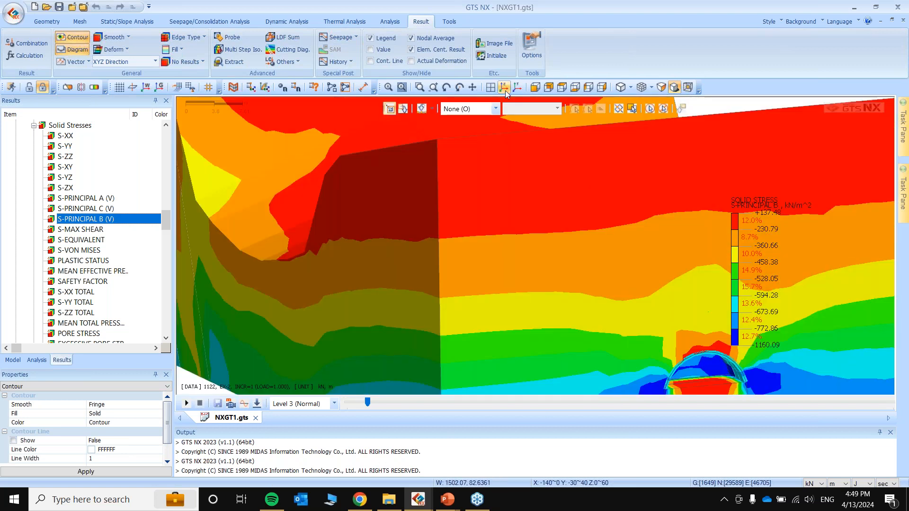
{"action": "scroll", "coordinate": [684, 332], "scroll_direction": "up", "scroll_amount": 5}
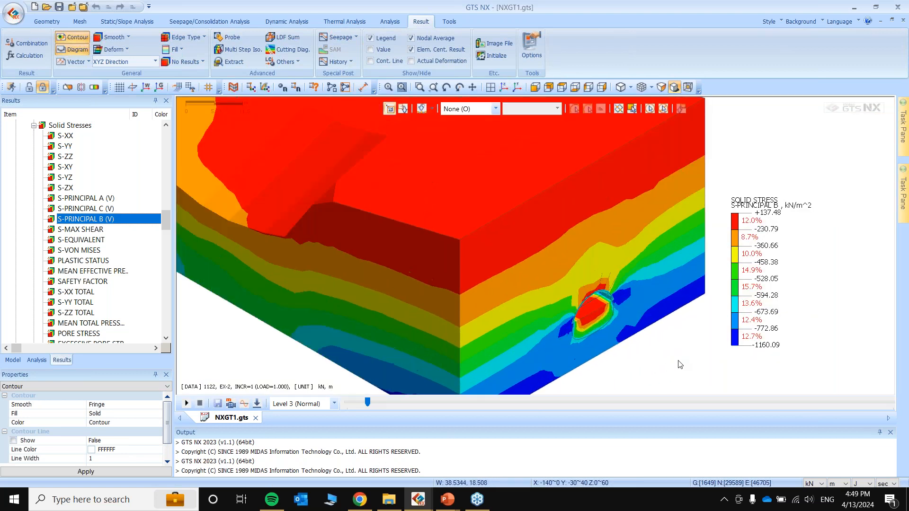
Plot the EX-27 total translation contour and apply Auto-Range to its legend.
{"action": "scroll", "coordinate": [90, 290], "scroll_direction": "down", "scroll_amount": 7}
{"action": "scroll", "coordinate": [74, 297], "scroll_direction": "down", "scroll_amount": 10}
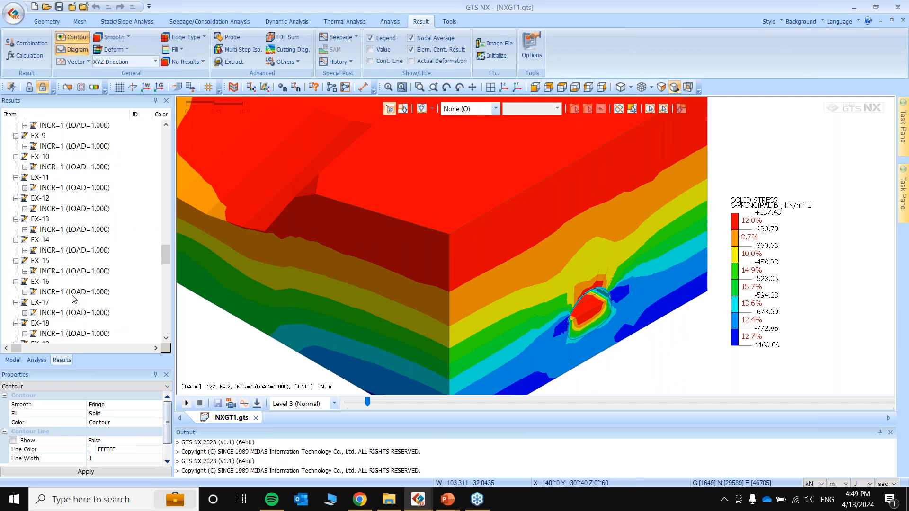
{"action": "scroll", "coordinate": [73, 297], "scroll_direction": "down", "scroll_amount": 1}
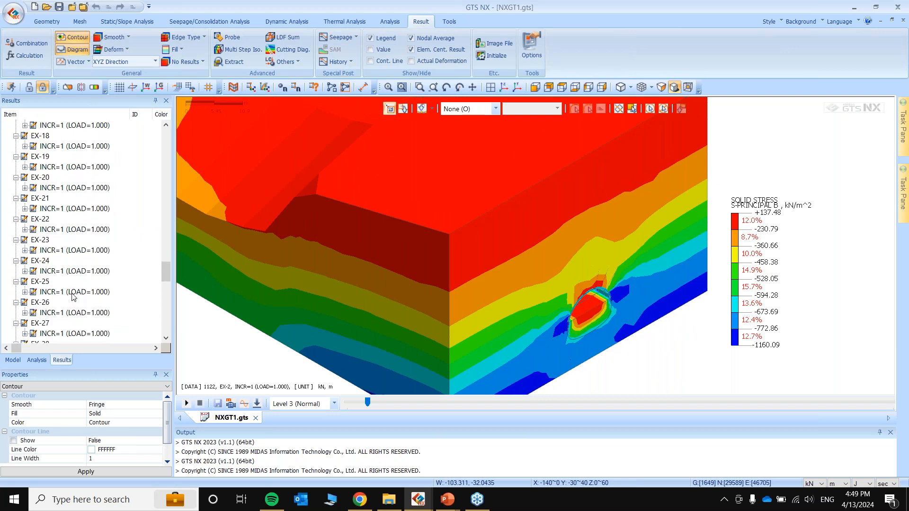
{"action": "scroll", "coordinate": [48, 284], "scroll_direction": "down", "scroll_amount": 2}
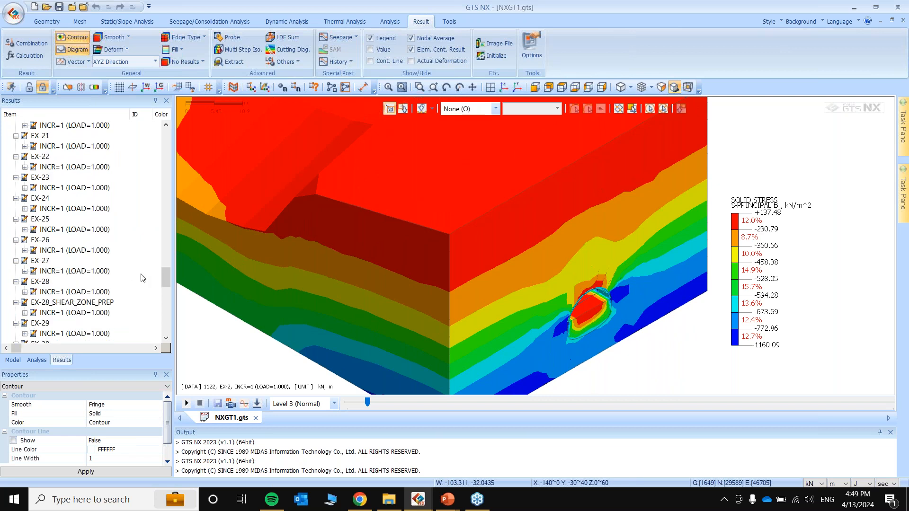
{"action": "left_click", "coordinate": [107, 304]}
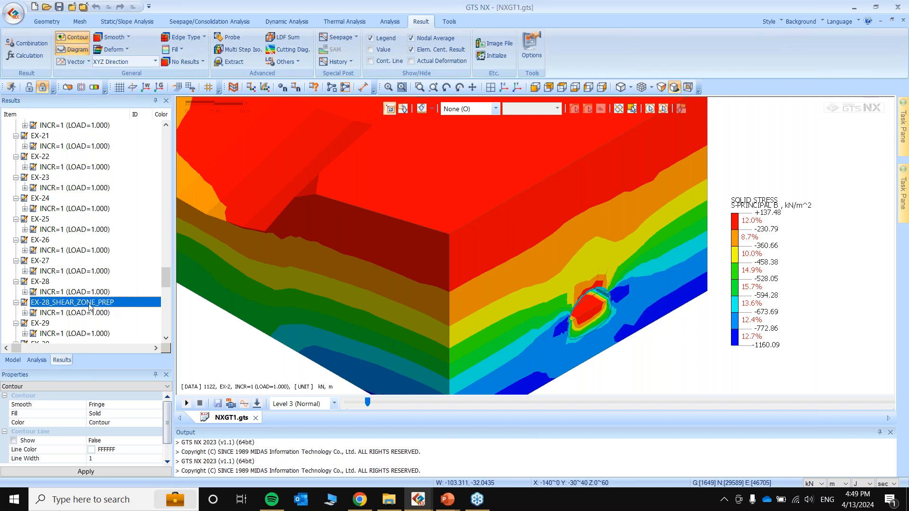
{"action": "left_click", "coordinate": [25, 271]}
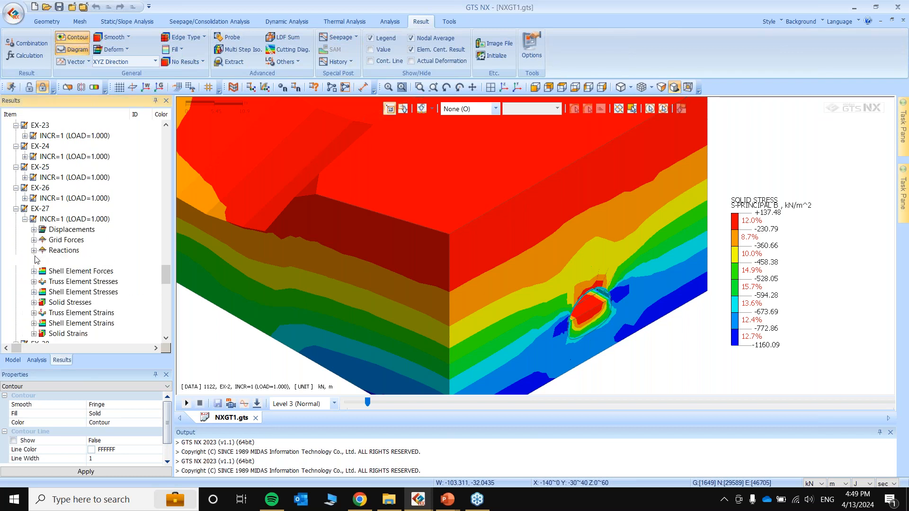
{"action": "left_click", "coordinate": [34, 230]}
{"action": "left_click", "coordinate": [104, 231]}
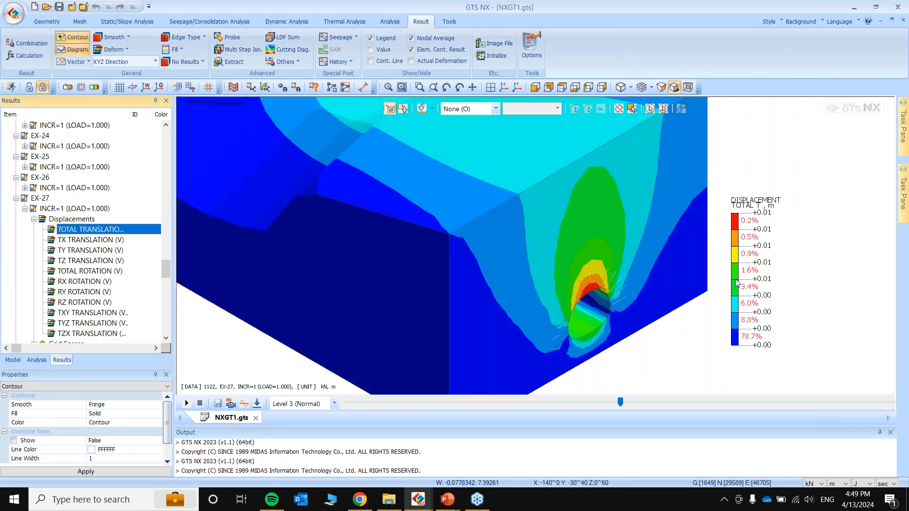
{"action": "right_click", "coordinate": [763, 268]}
{"action": "left_click", "coordinate": [803, 338]}
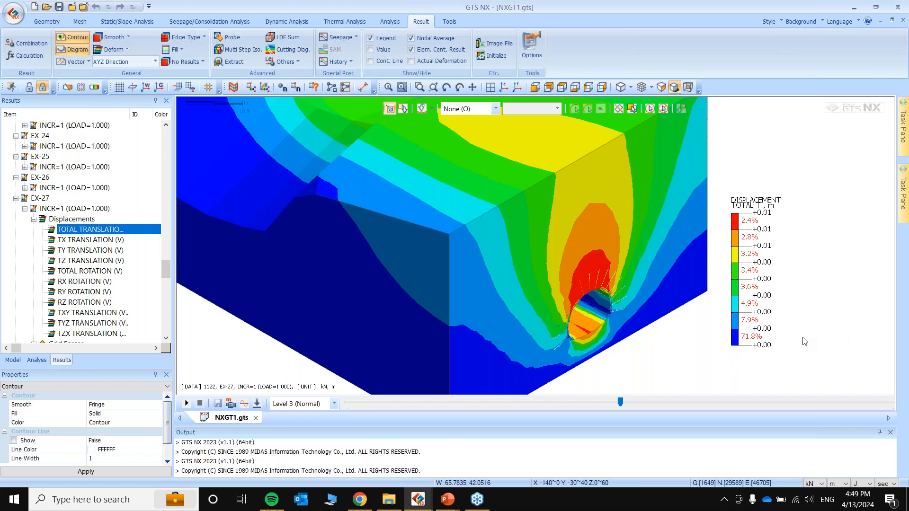
Set the length unit to mm for the EX-27 total translation results and view the model from above.
{"action": "left_click", "coordinate": [837, 483]}
{"action": "left_click", "coordinate": [834, 436]}
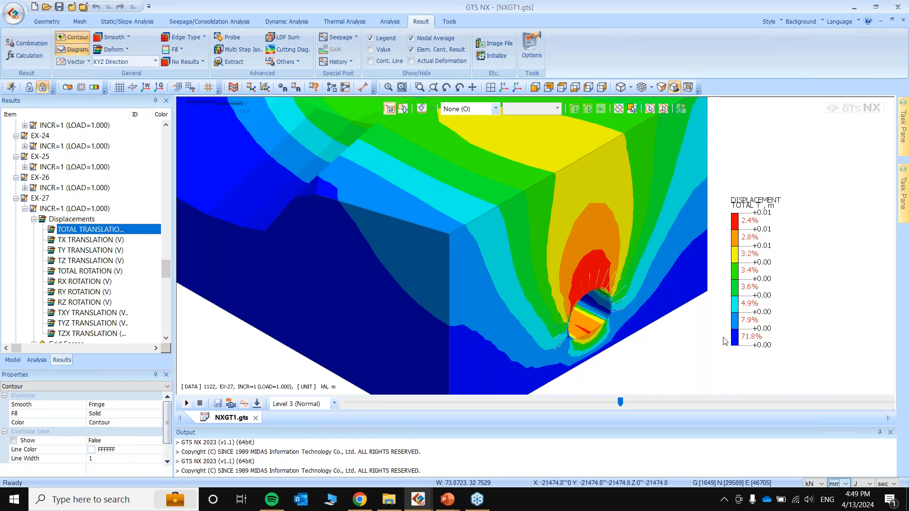
{"action": "middle_click_drag", "start_coordinate": [489, 320], "coordinate": [366, 168], "text": "ctrl"}
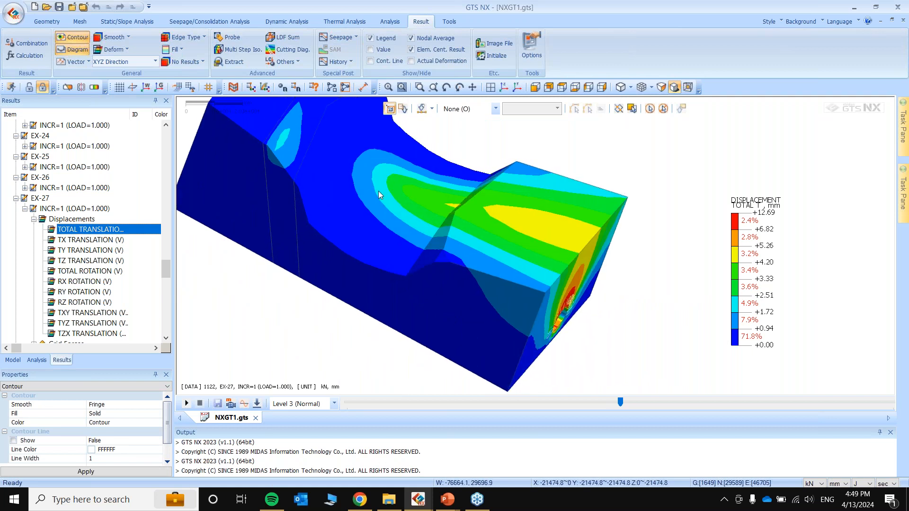
Hide the GNEISS mesh set and examine the displacements along the tunnel lining and rock bolts.
{"action": "left_click", "coordinate": [13, 360]}
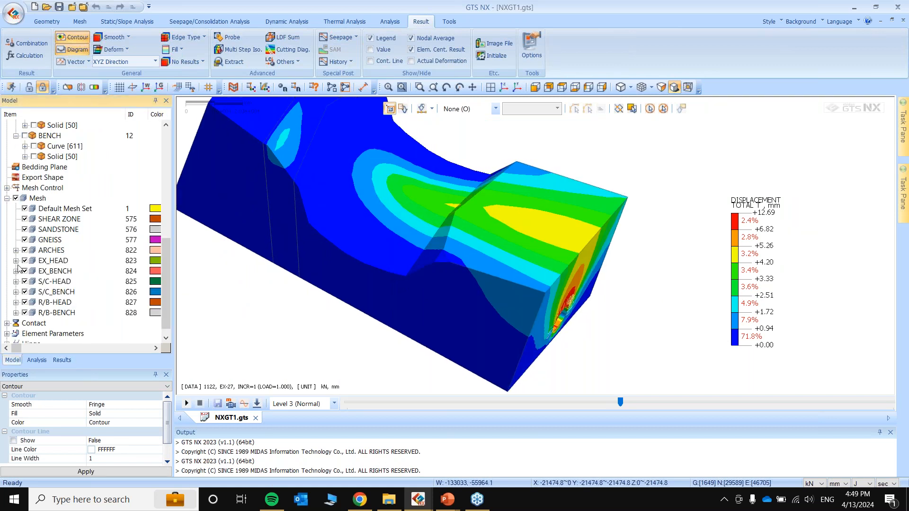
{"action": "left_click", "coordinate": [25, 240]}
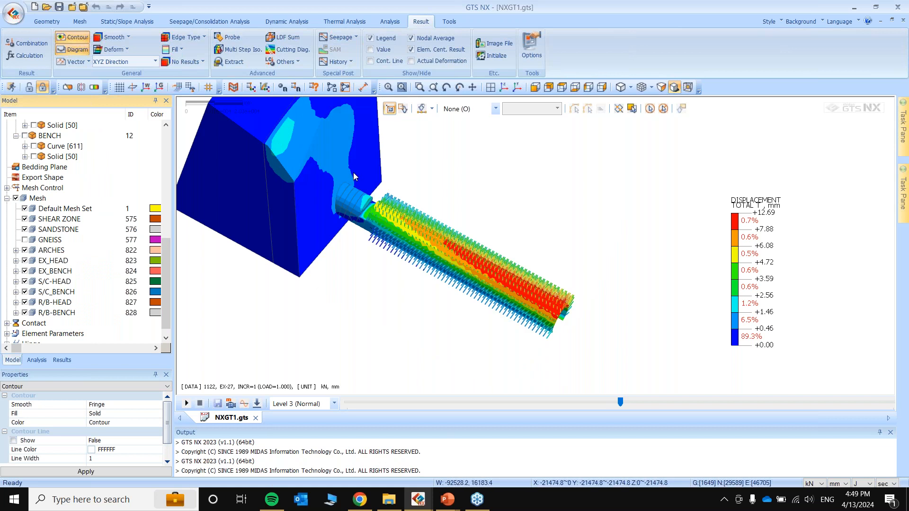
{"action": "mouse_move", "coordinate": [497, 255]}
{"action": "middle_mouse_down", "text": "ctrl"}
{"action": "mouse_move", "coordinate": [582, 248]}
{"action": "mouse_move", "coordinate": [508, 262]}
{"action": "middle_mouse_up", "text": "ctrl"}
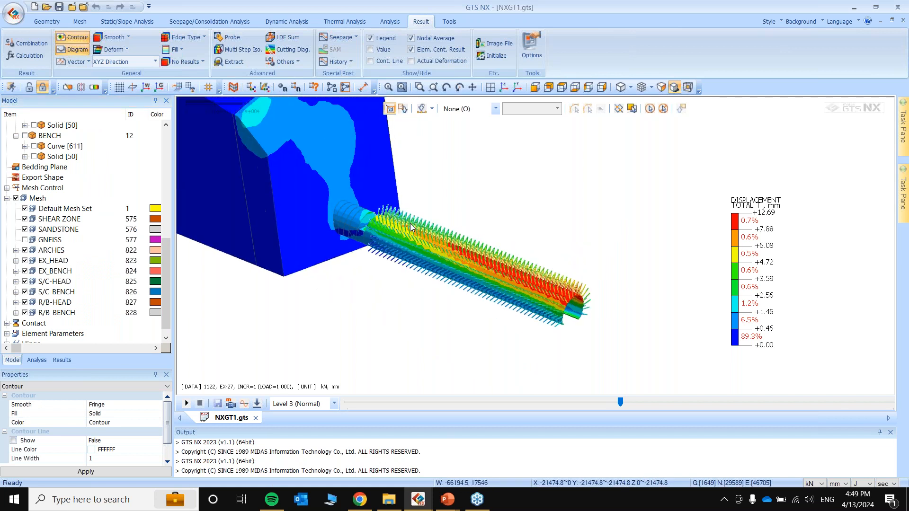
{"action": "scroll", "coordinate": [409, 225], "scroll_direction": "up", "scroll_amount": 3}
{"action": "middle_click_drag", "start_coordinate": [492, 268], "coordinate": [524, 285], "text": "ctrl"}
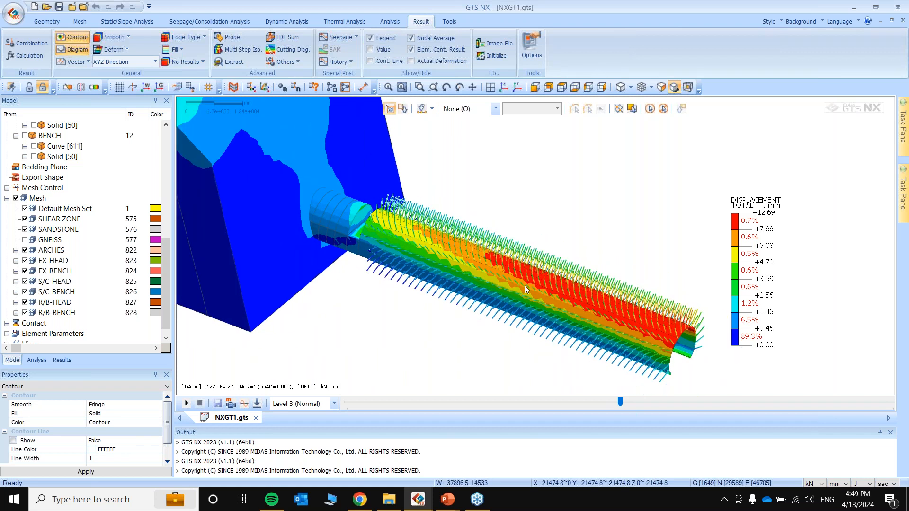
{"action": "scroll", "coordinate": [524, 285], "scroll_direction": "down", "scroll_amount": 2}
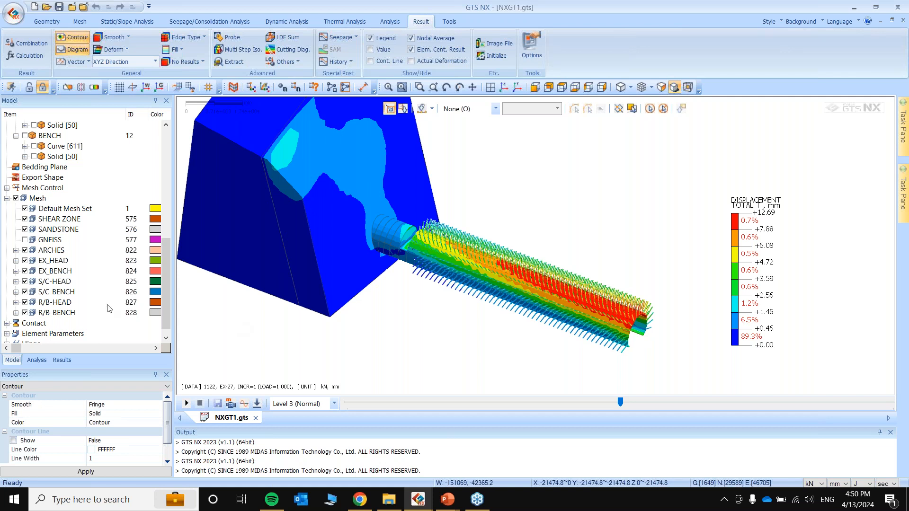
Plot the EX-27 shell membrane force XX and set the length unit to m.
{"action": "left_click", "coordinate": [58, 359]}
{"action": "scroll", "coordinate": [56, 284], "scroll_direction": "down", "scroll_amount": 4}
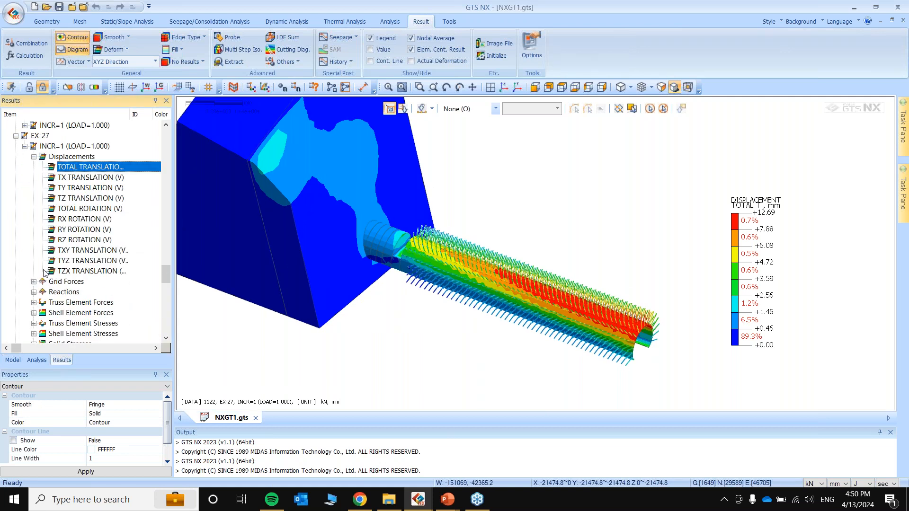
{"action": "left_click", "coordinate": [33, 219]}
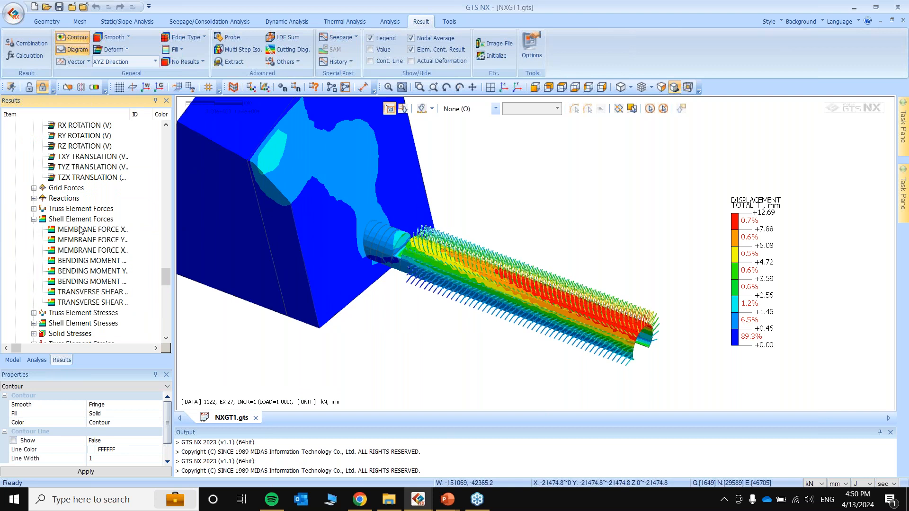
{"action": "left_click", "coordinate": [94, 230]}
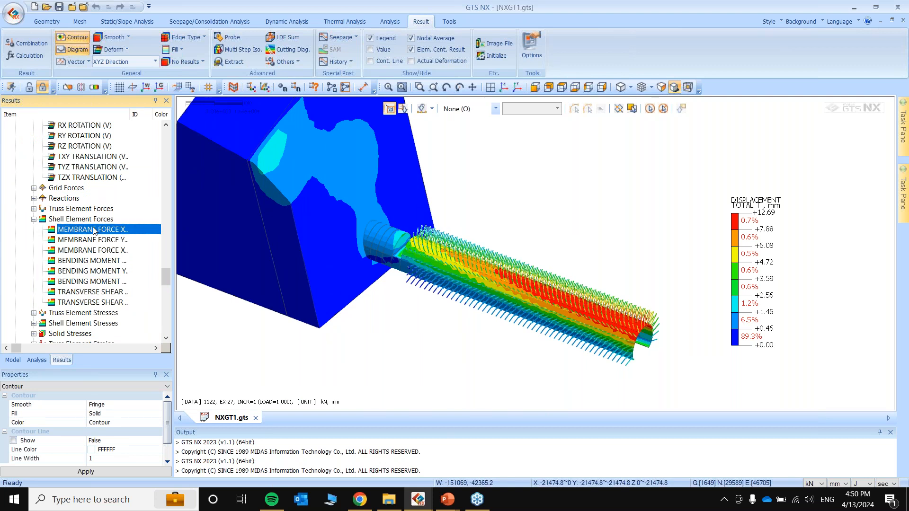
{"action": "double_click", "coordinate": [94, 230]}
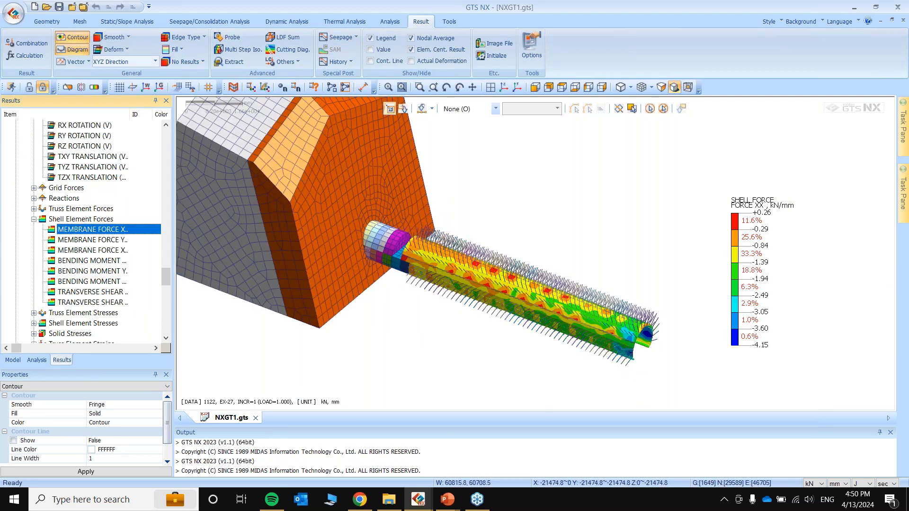
{"action": "left_click", "coordinate": [845, 483]}
{"action": "left_click", "coordinate": [842, 456]}
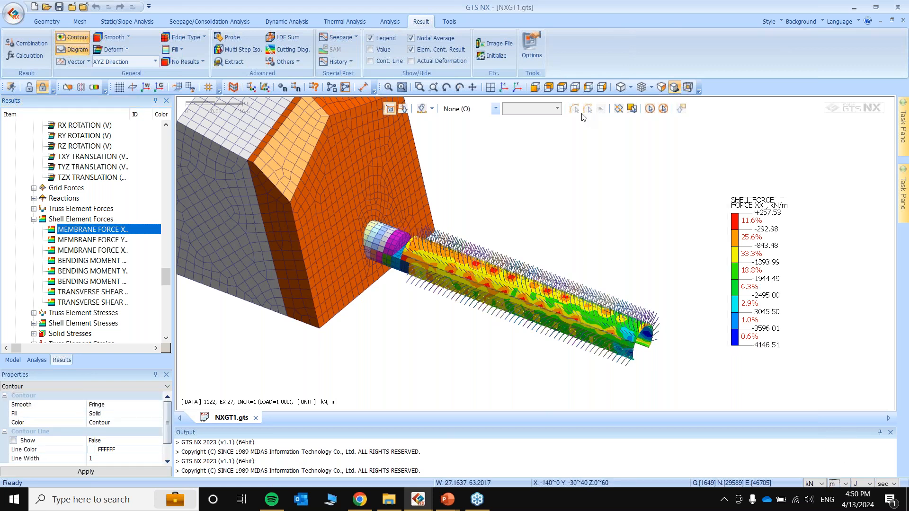
Apply Auto-Range to the membrane force XX legend and move the legend away from the tunnel.
{"action": "scroll", "coordinate": [590, 314], "scroll_direction": "up", "scroll_amount": 3}
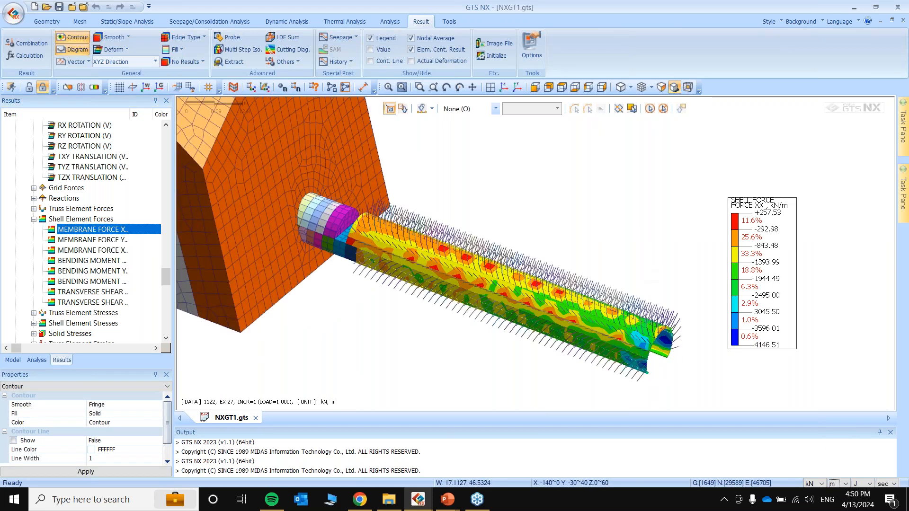
{"action": "right_click", "coordinate": [757, 317]}
{"action": "left_click", "coordinate": [800, 324]}
{"action": "scroll", "coordinate": [468, 265], "scroll_direction": "up", "scroll_amount": 2}
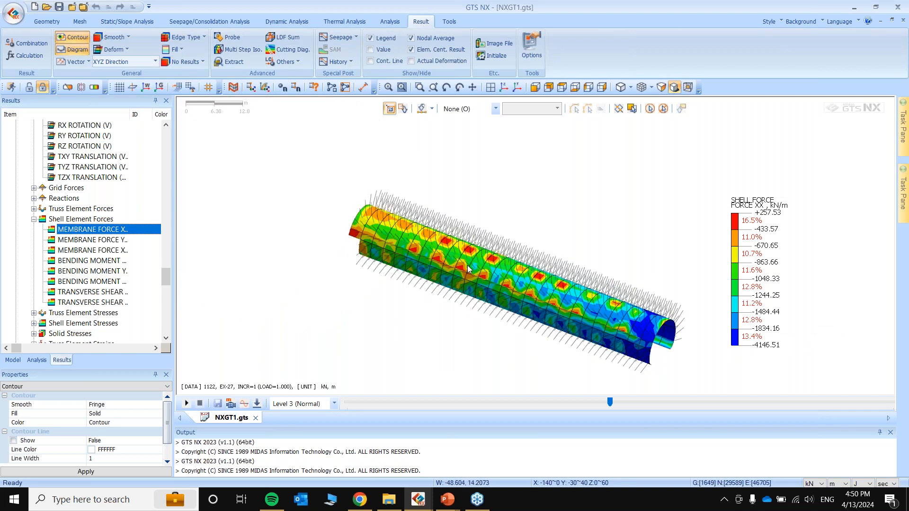
{"action": "left_click_drag", "start_coordinate": [757, 250], "coordinate": [809, 213]}
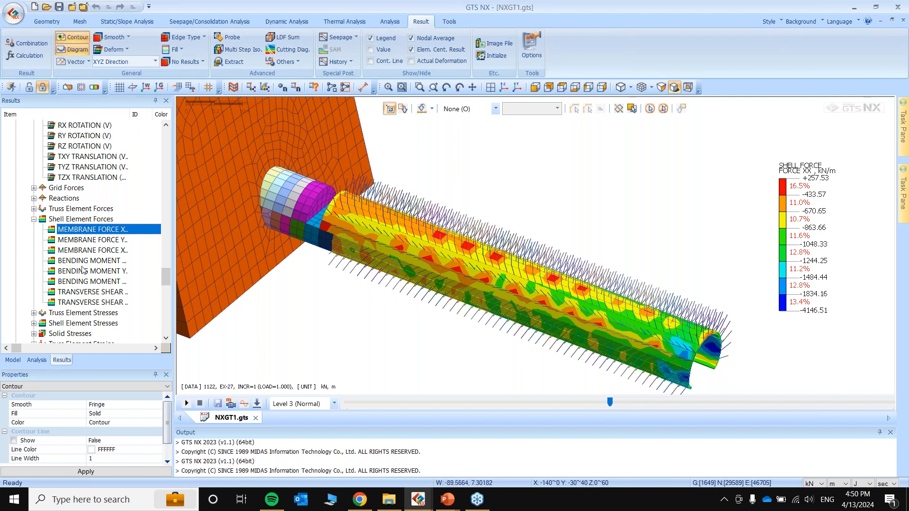
View the EX-27 shell bending moment XX and transverse shear XZ contours on the tunnel lining.
{"action": "scroll", "coordinate": [86, 267], "scroll_direction": "down", "scroll_amount": 2}
{"action": "left_click", "coordinate": [90, 200]}
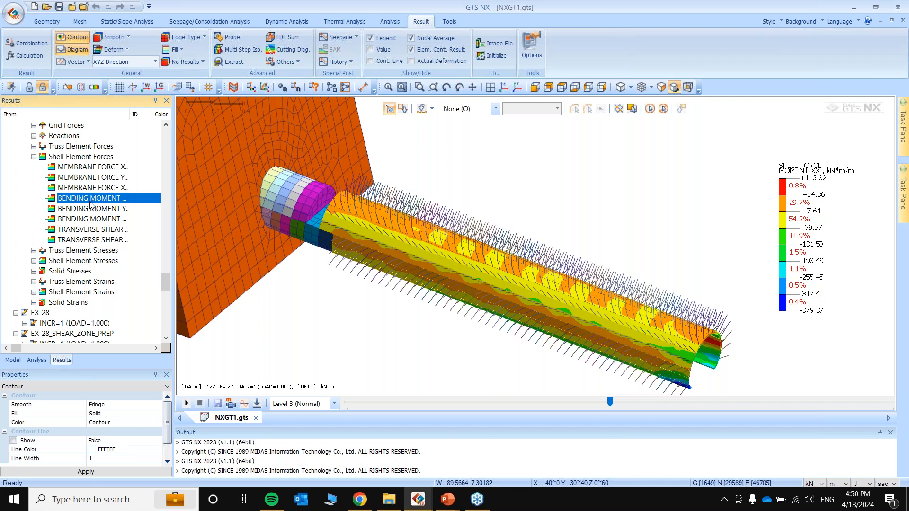
{"action": "left_click", "coordinate": [88, 230]}
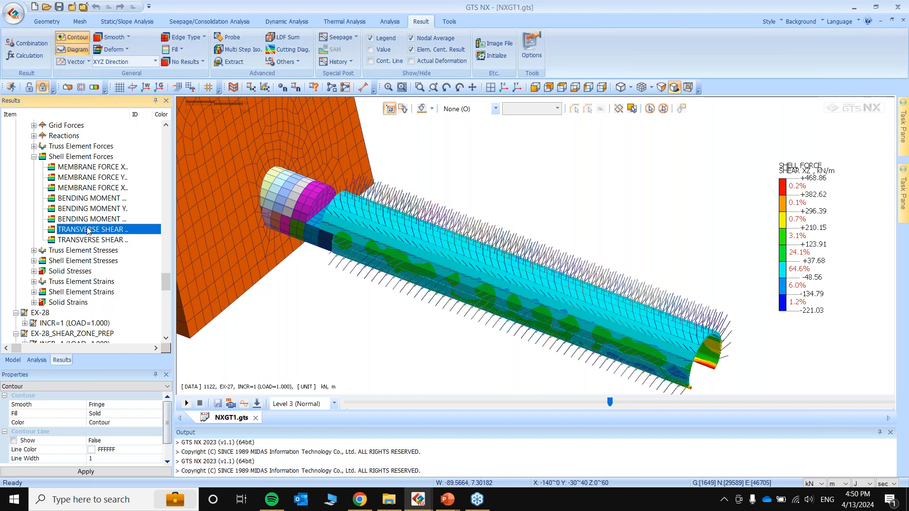
Plot the total translation contour of stage EX-28_SHEAR_ZONE_PREP and apply Auto-Range to its legend.
{"action": "scroll", "coordinate": [88, 230], "scroll_direction": "down", "scroll_amount": 4}
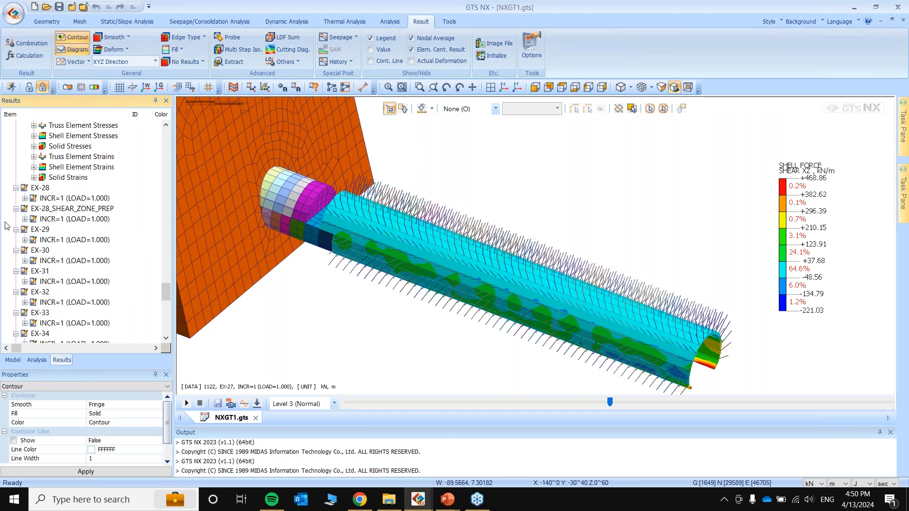
{"action": "left_click", "coordinate": [26, 219]}
{"action": "left_click", "coordinate": [34, 229]}
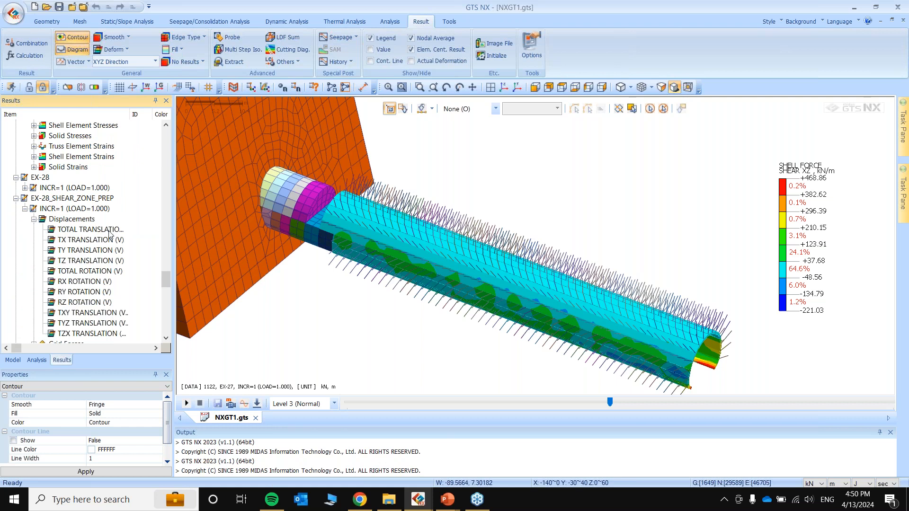
{"action": "left_click", "coordinate": [114, 231]}
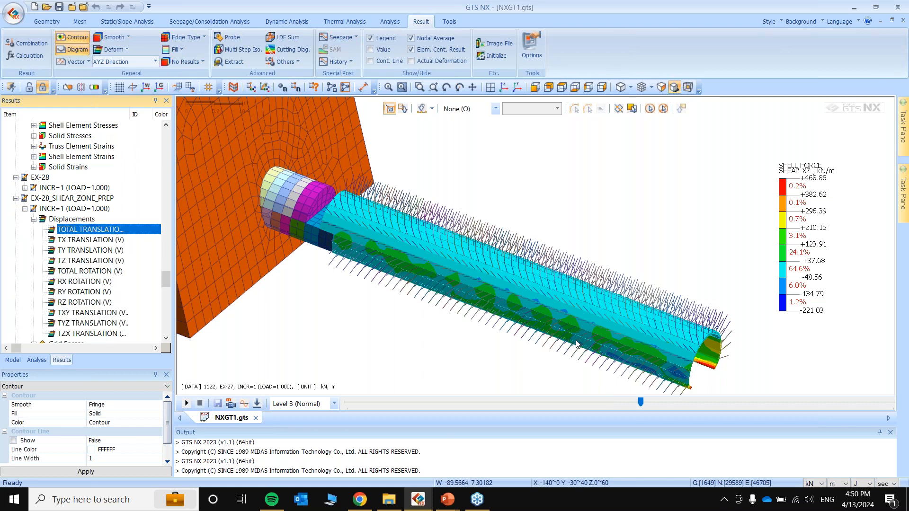
{"action": "right_click", "coordinate": [793, 245]}
{"action": "left_click", "coordinate": [830, 315]}
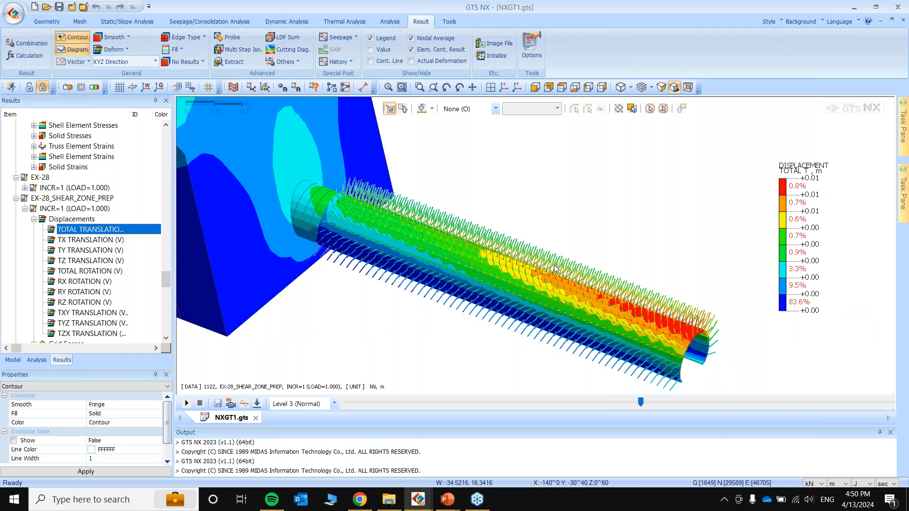
Set the length unit to mm and examine the displacements where the tunnel meets the shear zone.
{"action": "middle_click_drag", "start_coordinate": [547, 270], "coordinate": [511, 280]}
{"action": "left_click", "coordinate": [840, 483]}
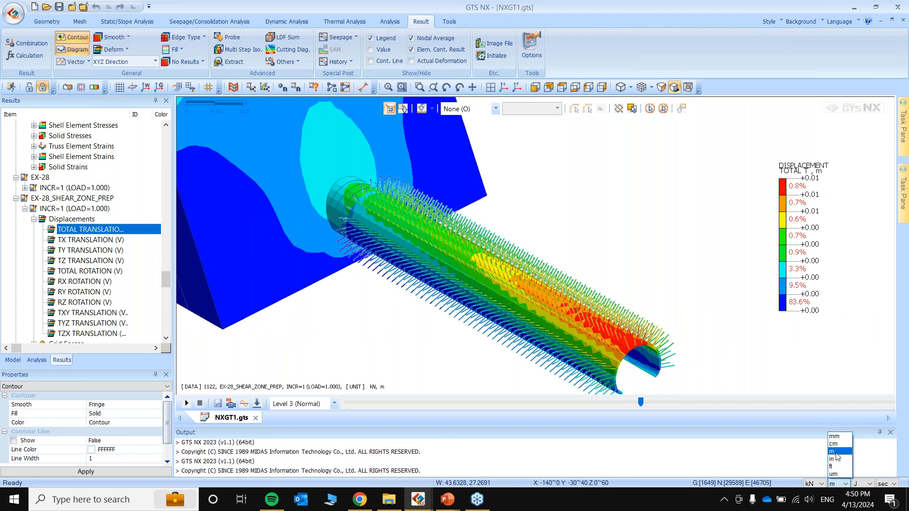
{"action": "left_click", "coordinate": [840, 436]}
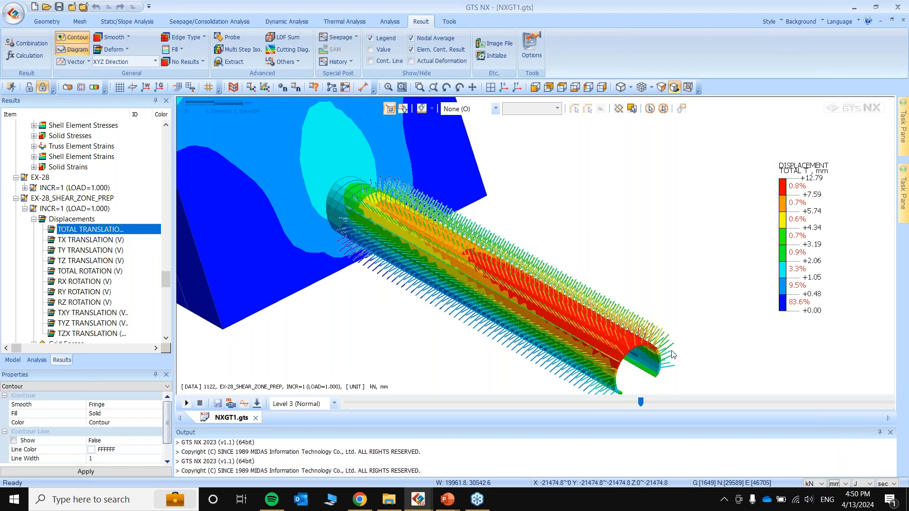
{"action": "scroll", "coordinate": [575, 277], "scroll_direction": "down", "scroll_amount": 2}
{"action": "scroll", "coordinate": [539, 294], "scroll_direction": "down", "scroll_amount": 1}
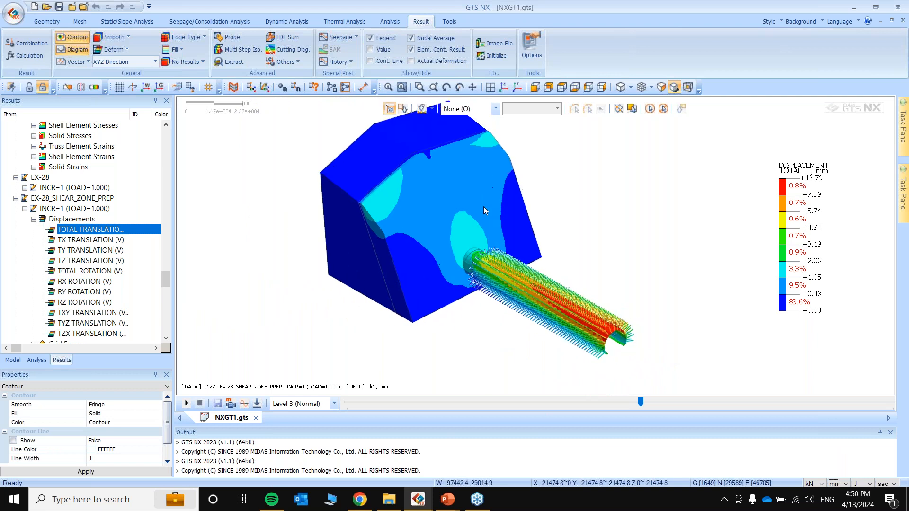
{"action": "scroll", "coordinate": [473, 301], "scroll_direction": "up", "scroll_amount": 4}
{"action": "scroll", "coordinate": [471, 303], "scroll_direction": "up", "scroll_amount": 1}
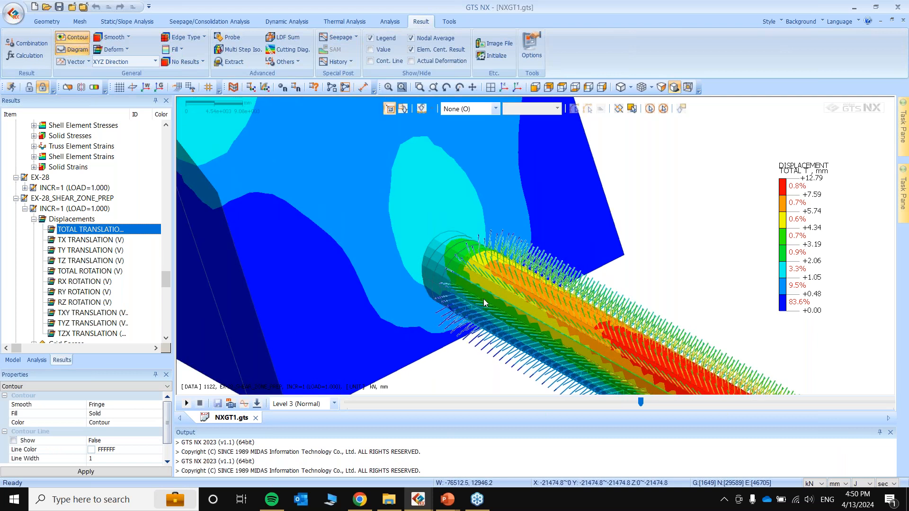
Show the global coordinate axes and plot the TX translation contour of stage EX-28_SHEAR_ZONE_PREP.
{"action": "middle_click_drag", "start_coordinate": [484, 299], "coordinate": [516, 301]}
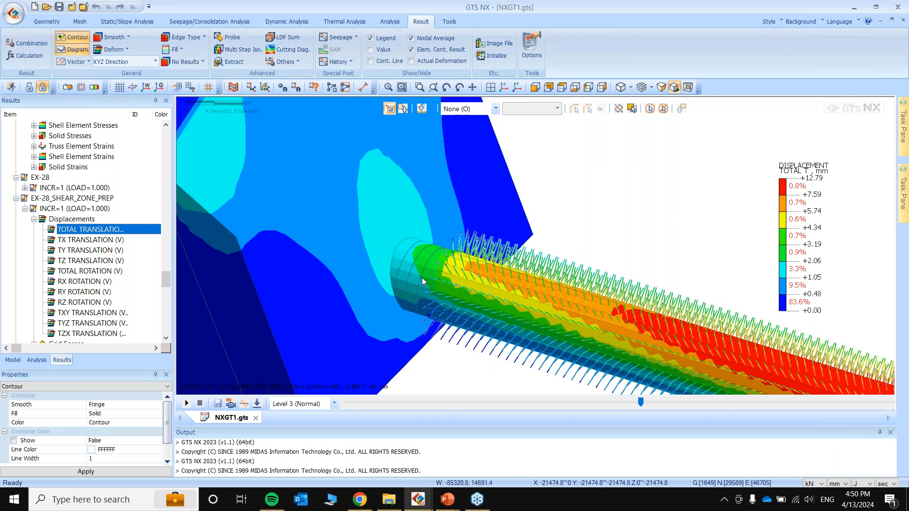
{"action": "scroll", "coordinate": [73, 265], "scroll_direction": "down", "scroll_amount": 2}
{"action": "scroll", "coordinate": [79, 227], "scroll_direction": "down", "scroll_amount": 1}
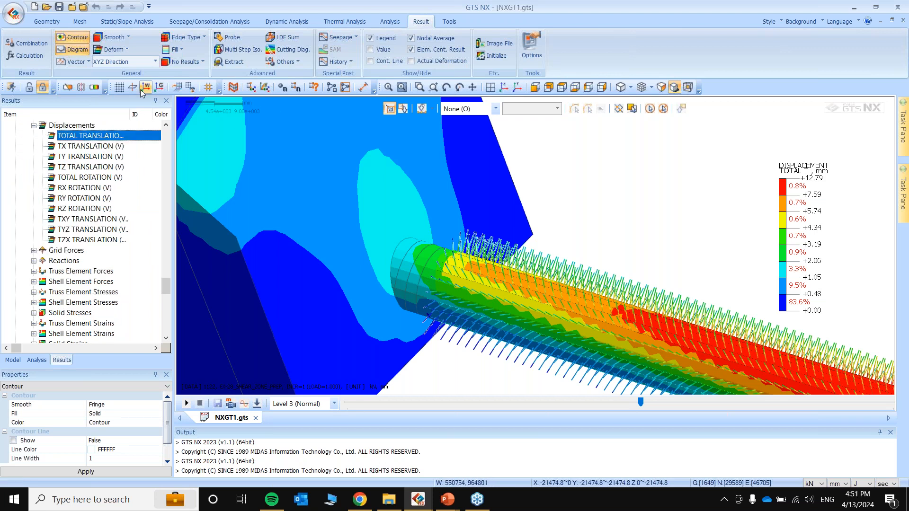
{"action": "left_click", "coordinate": [158, 88]}
{"action": "left_click", "coordinate": [85, 146]}
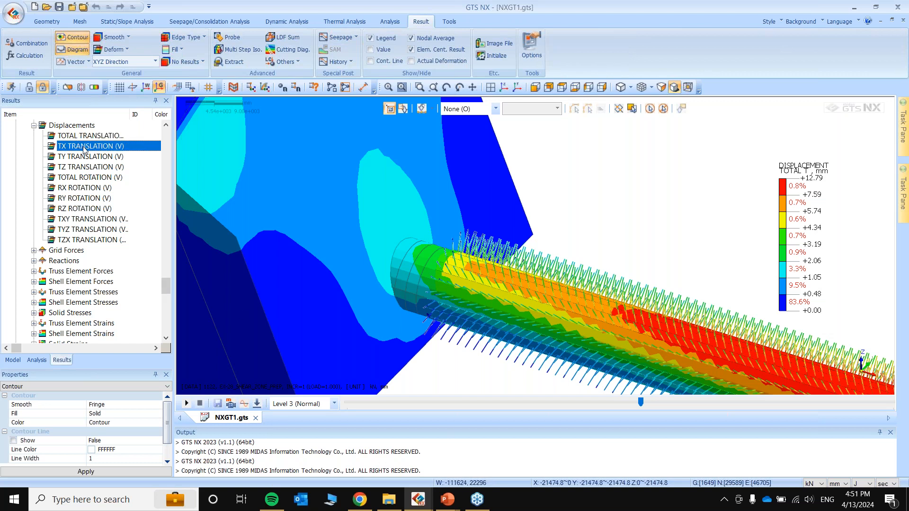
{"action": "double_click", "coordinate": [84, 148]}
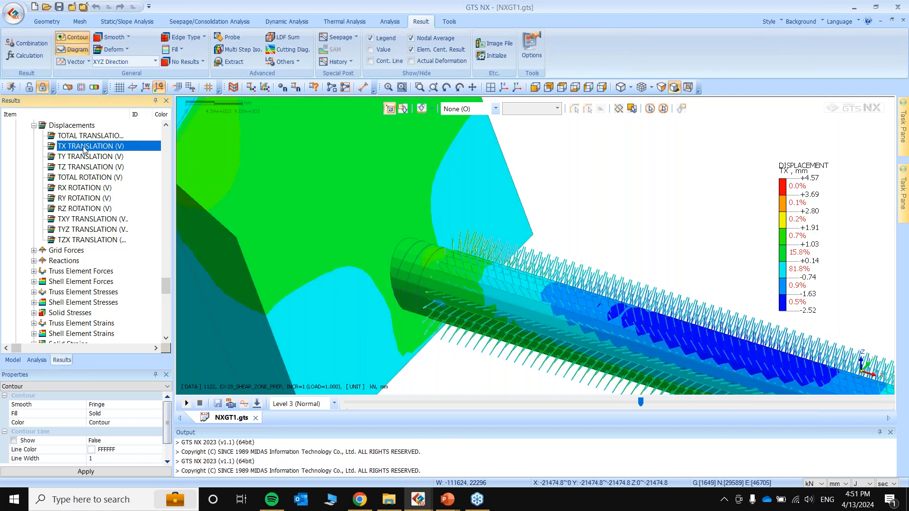
Apply Auto-Range to the TX displacement legend and examine the contour where the tunnel meets the shear zone.
{"action": "right_click", "coordinate": [802, 219]}
{"action": "left_click", "coordinate": [857, 286]}
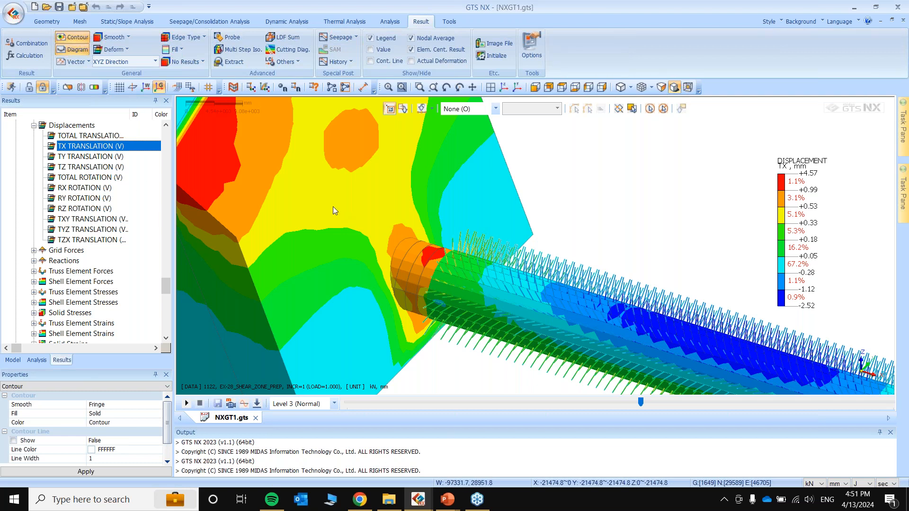
{"action": "middle_click_drag", "start_coordinate": [296, 196], "coordinate": [422, 259]}
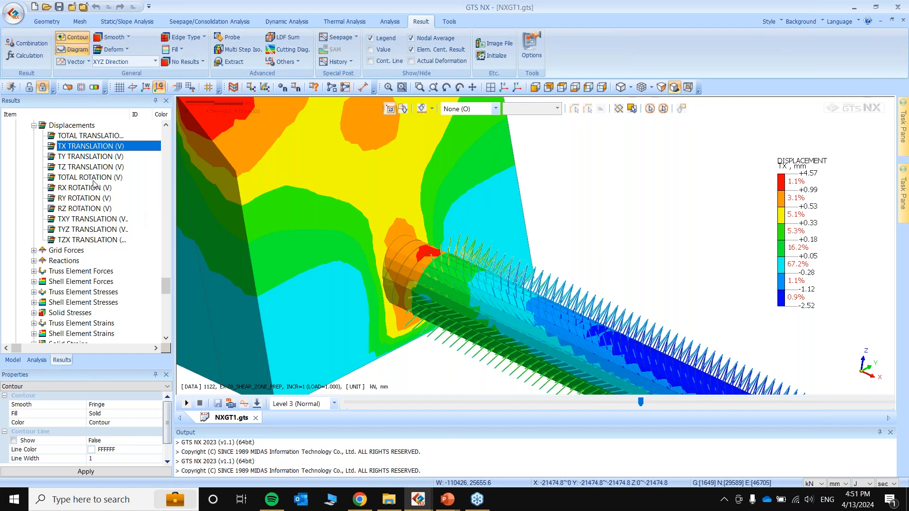
{"action": "left_click", "coordinate": [90, 87]}
{"action": "scroll", "coordinate": [452, 290], "scroll_direction": "up", "scroll_amount": 2}
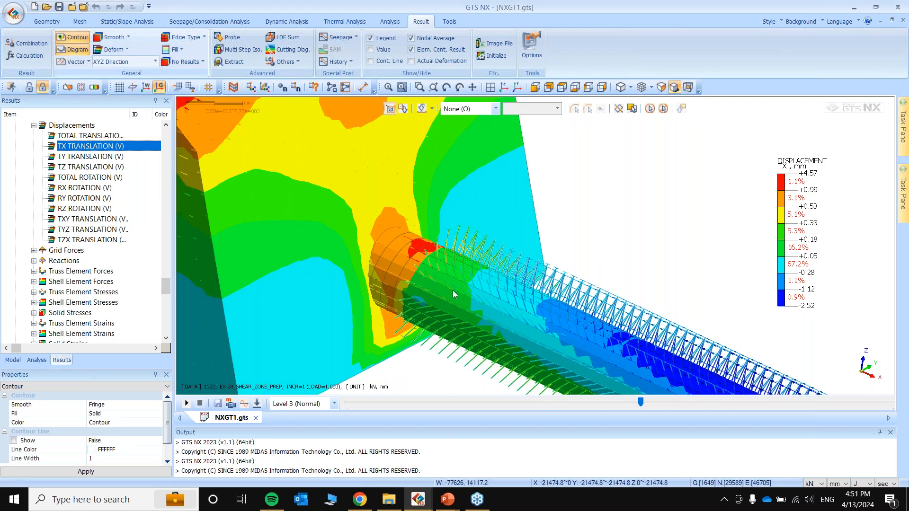
Turn off the displacement vectors on the TX translation contour around the shear zone.
{"action": "scroll", "coordinate": [354, 239], "scroll_direction": "up", "scroll_amount": 2}
{"action": "scroll", "coordinate": [381, 232], "scroll_direction": "up", "scroll_amount": 2}
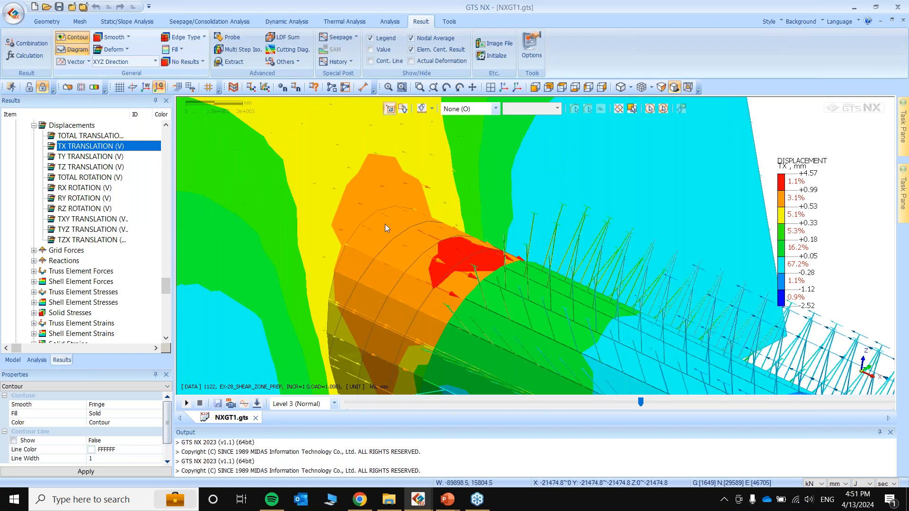
{"action": "left_click", "coordinate": [78, 62]}
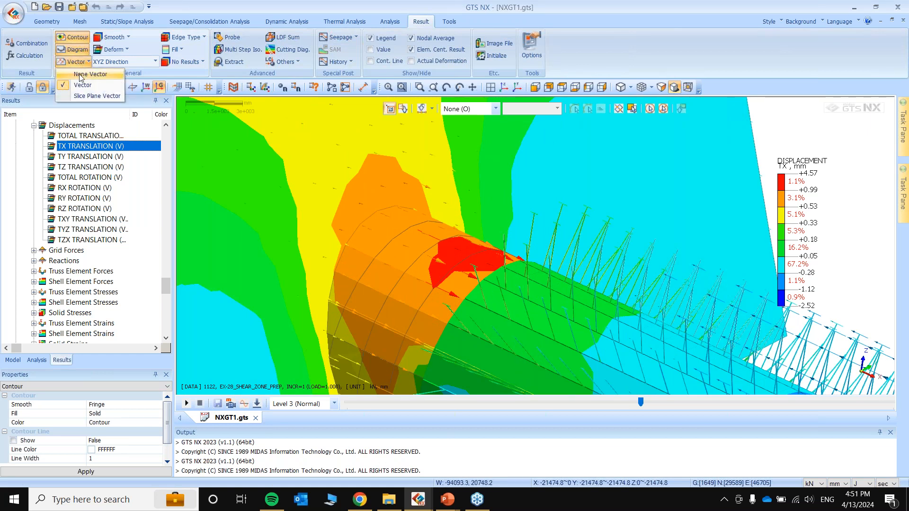
{"action": "left_click", "coordinate": [80, 75]}
Plot the XX membrane force from the shell element forces of the EX-28 shear zone stage.
{"action": "scroll", "coordinate": [82, 232], "scroll_direction": "down", "scroll_amount": 2}
{"action": "left_click", "coordinate": [33, 218]}
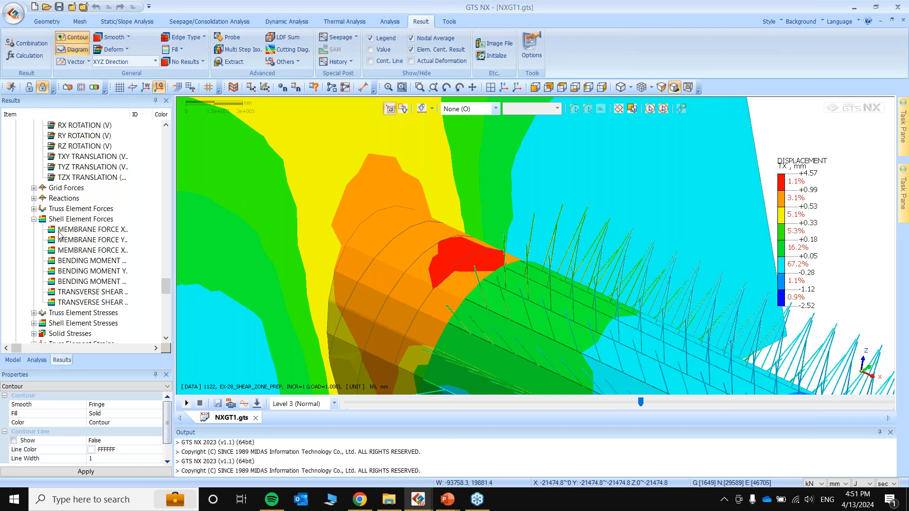
{"action": "left_click", "coordinate": [94, 231]}
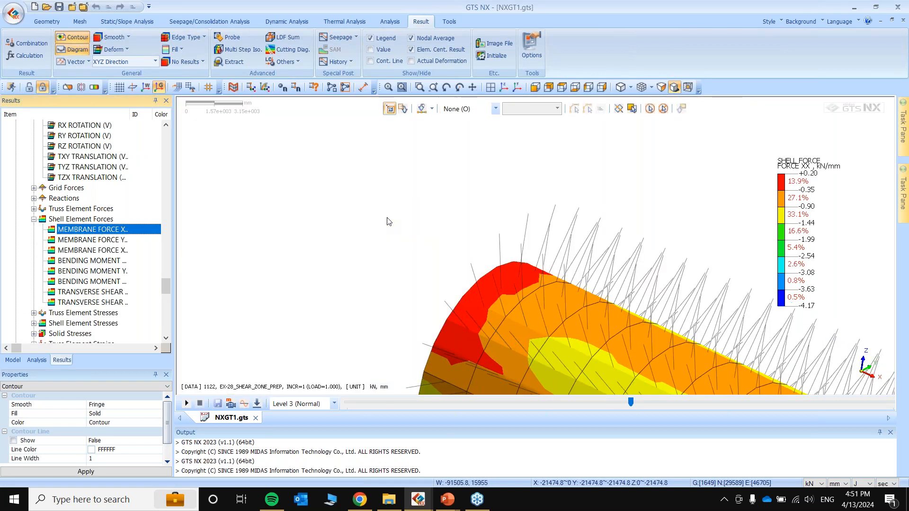
Change the length unit to m and apply Auto-Range to the membrane force legend.
{"action": "left_click", "coordinate": [838, 483]}
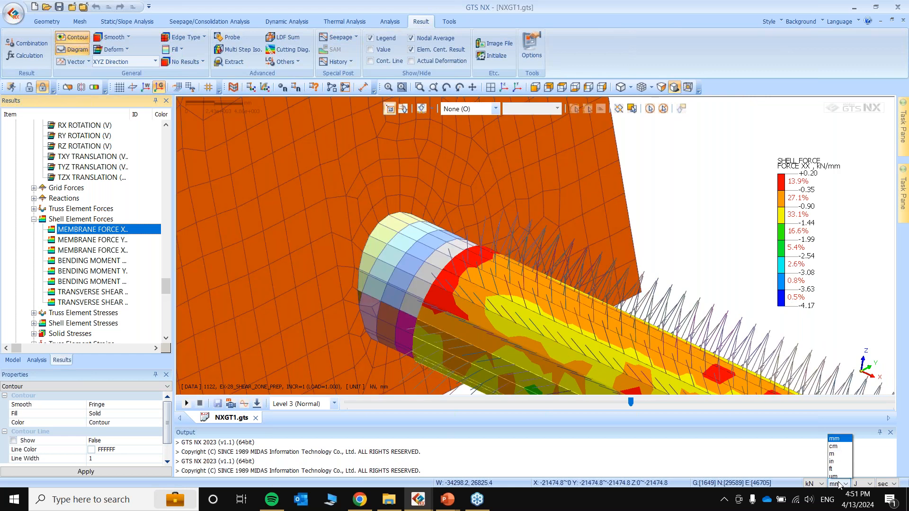
{"action": "left_click", "coordinate": [840, 452]}
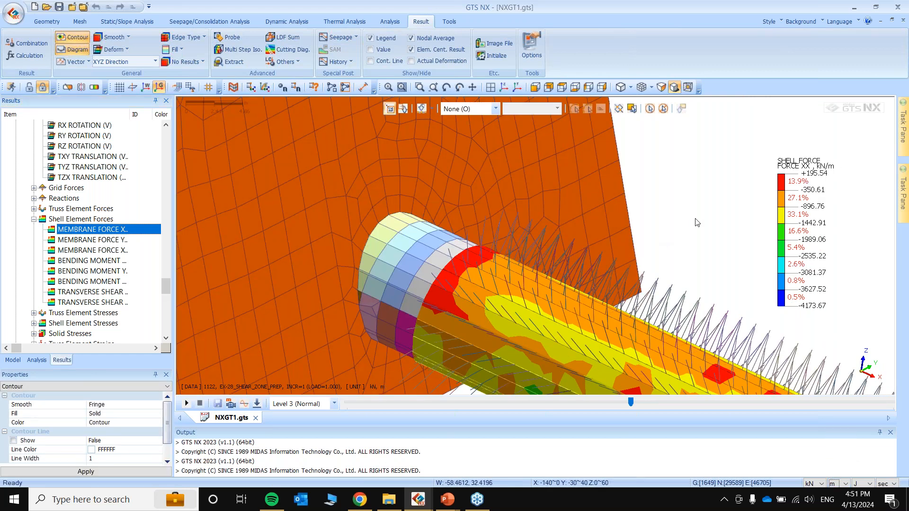
{"action": "right_click", "coordinate": [824, 226]}
{"action": "left_click", "coordinate": [852, 292]}
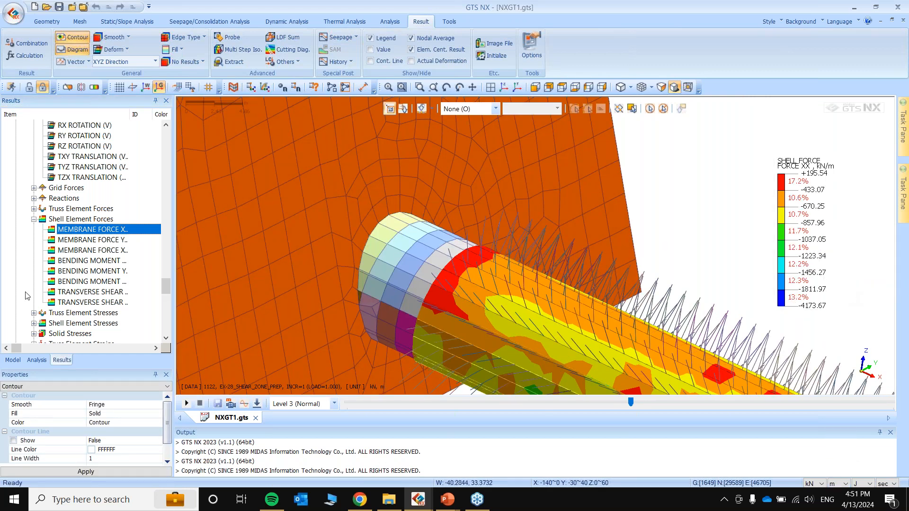
Plot the E-MAX SHEAR solid strain for the EX-28 stage and apply Auto-Range to its legend.
{"action": "scroll", "coordinate": [145, 290], "scroll_direction": "down", "scroll_amount": 3}
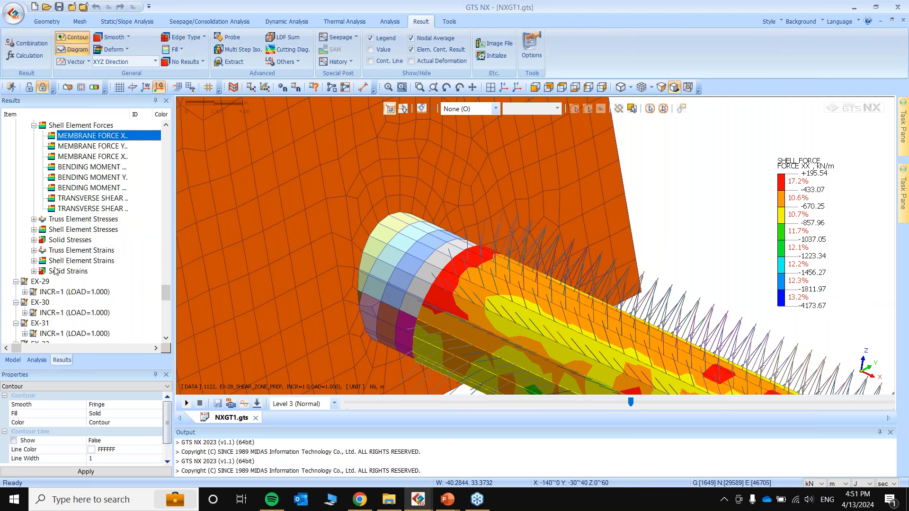
{"action": "left_click", "coordinate": [34, 270]}
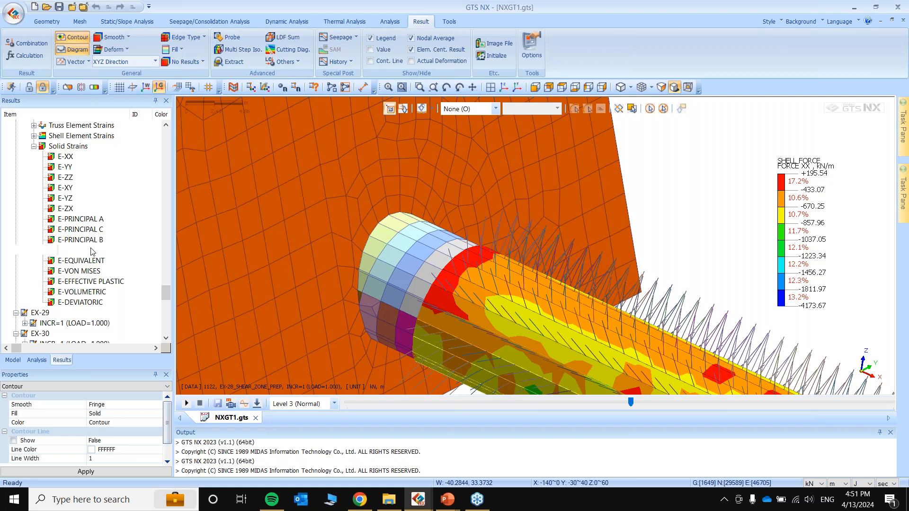
{"action": "left_click", "coordinate": [95, 251]}
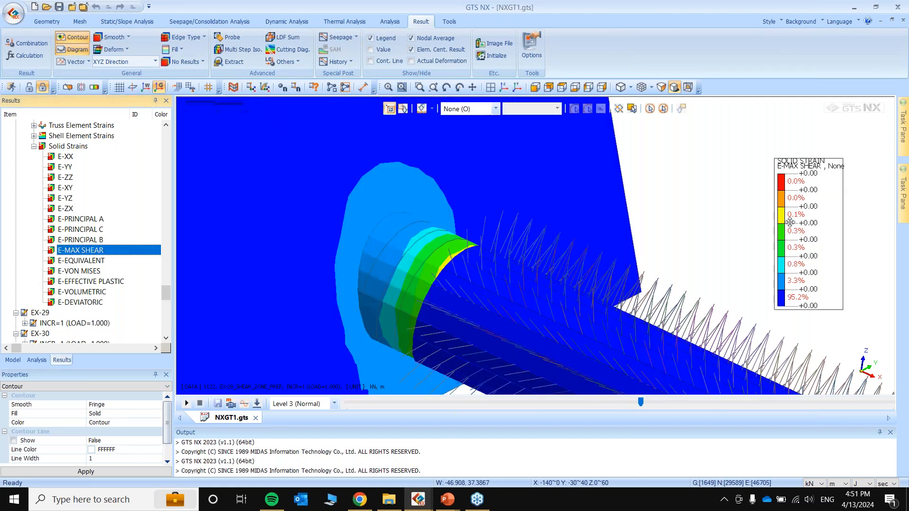
{"action": "right_click", "coordinate": [790, 222]}
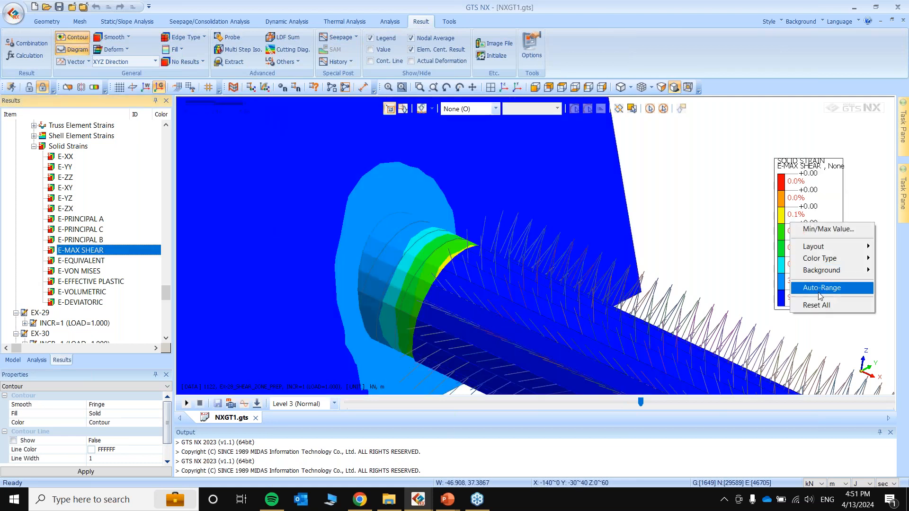
{"action": "left_click", "coordinate": [819, 293]}
{"action": "scroll", "coordinate": [473, 273], "scroll_direction": "down", "scroll_amount": 4}
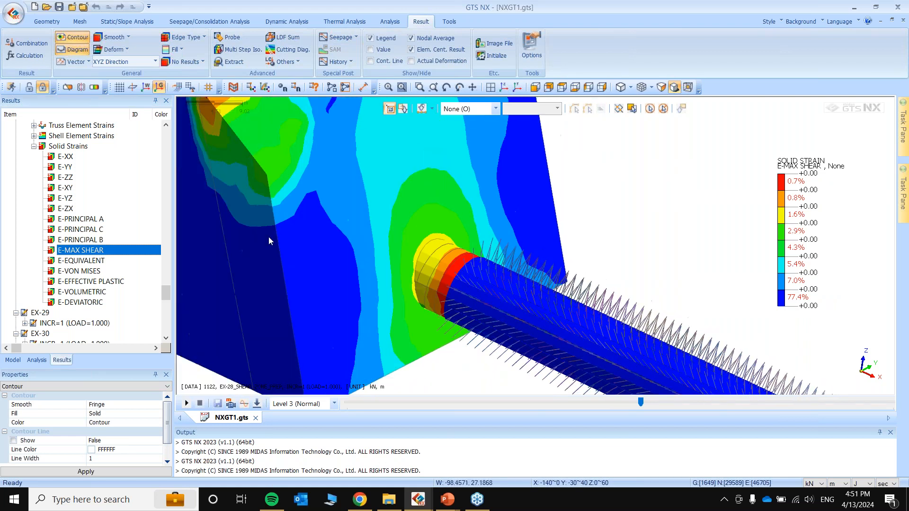
{"action": "scroll", "coordinate": [268, 241], "scroll_direction": "down", "scroll_amount": 6}
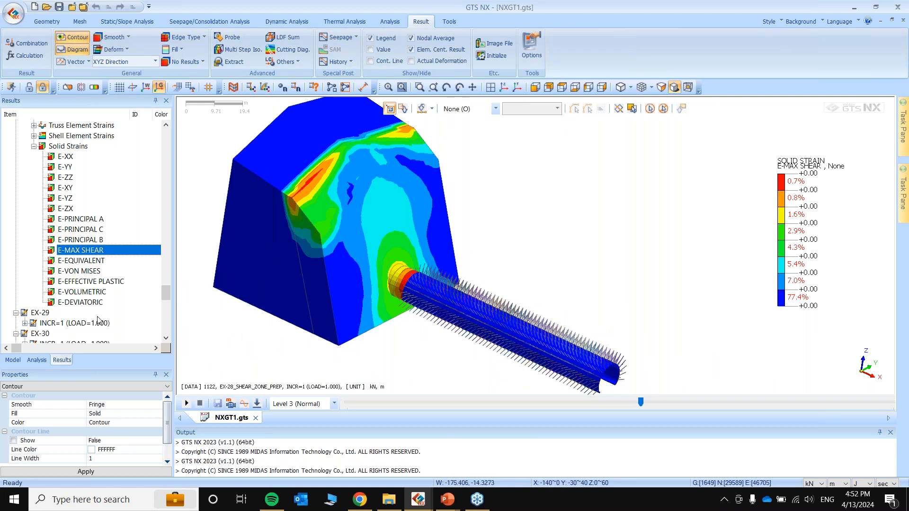
Show the GNEISS mesh set to examine the maximum shear strain over the whole model, and hide it again.
{"action": "left_click", "coordinate": [13, 360]}
{"action": "left_click", "coordinate": [25, 240]}
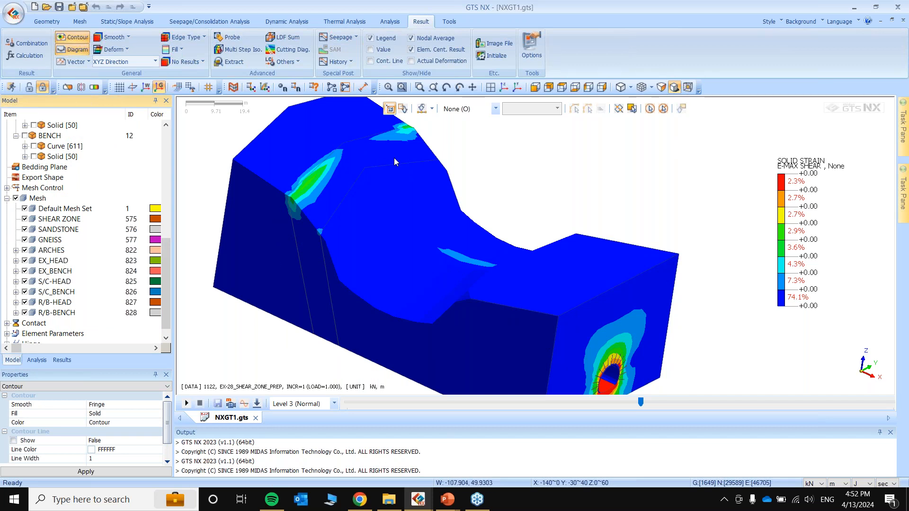
{"action": "middle_click_drag", "start_coordinate": [487, 259], "coordinate": [504, 246]}
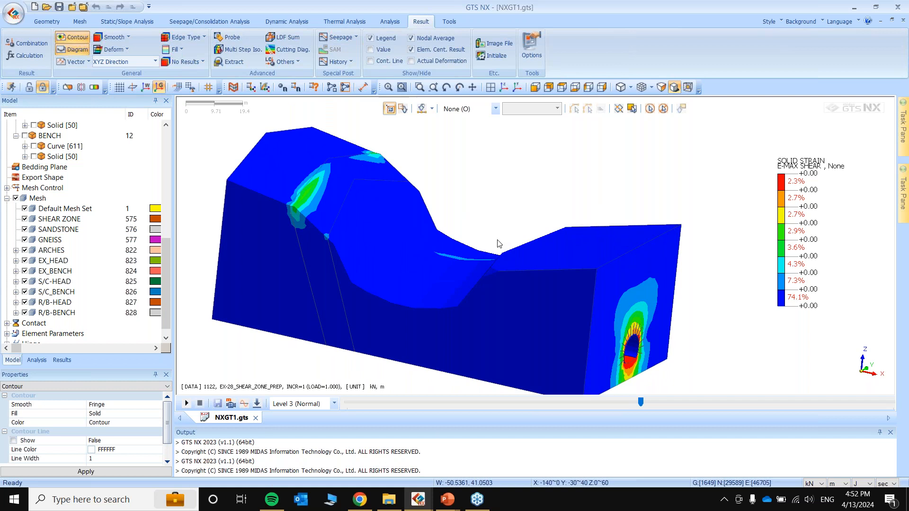
{"action": "left_click", "coordinate": [26, 240]}
{"action": "left_click", "coordinate": [62, 359]}
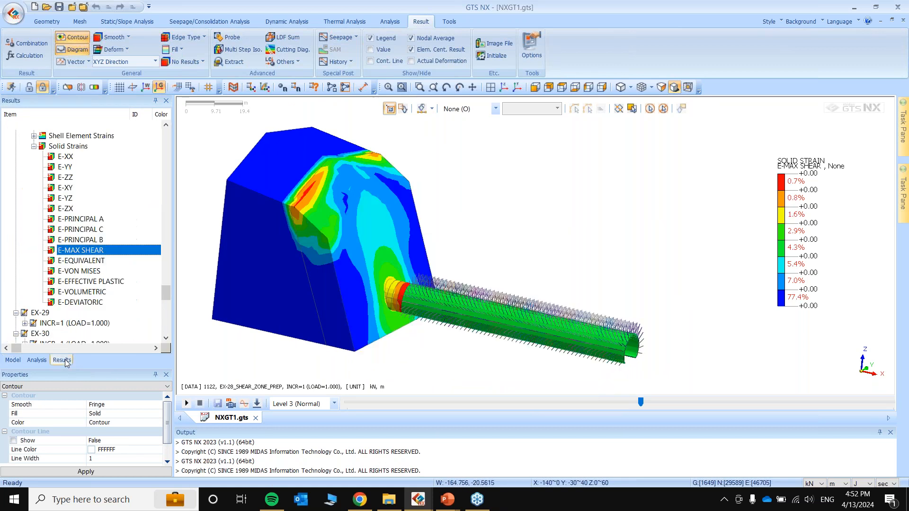
Plot the TZ translation for stage EX-34 and apply Auto-Range to the displacement legend.
{"action": "scroll", "coordinate": [86, 270], "scroll_direction": "down", "scroll_amount": 5}
{"action": "scroll", "coordinate": [58, 242], "scroll_direction": "down", "scroll_amount": 1}
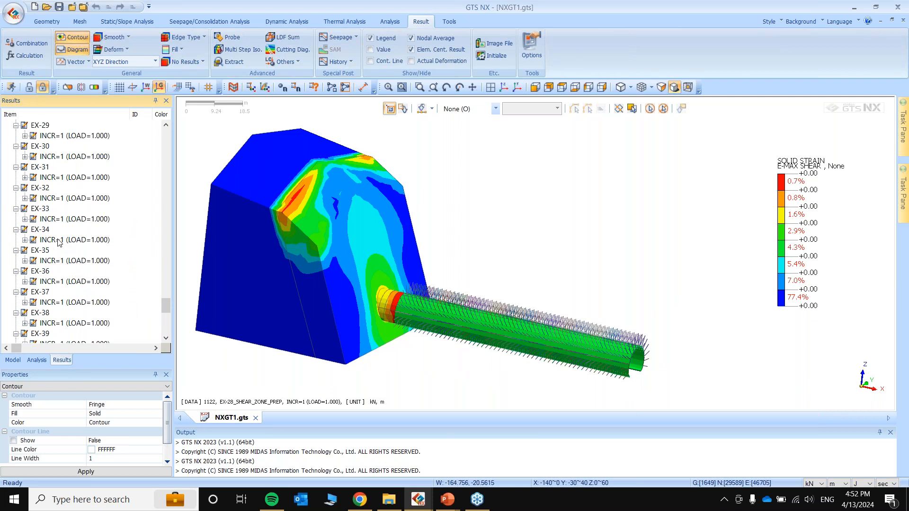
{"action": "scroll", "coordinate": [291, 274], "scroll_direction": "up", "scroll_amount": 5}
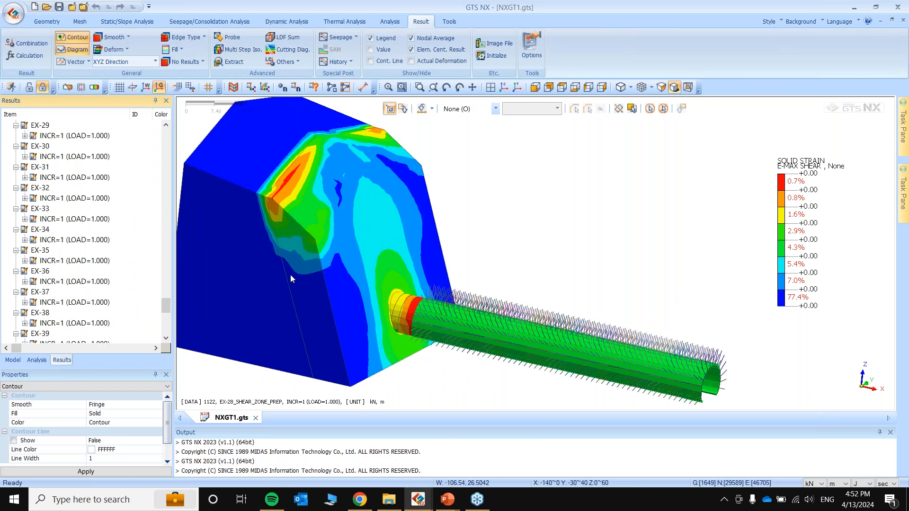
{"action": "middle_click_drag", "start_coordinate": [381, 257], "coordinate": [376, 291]}
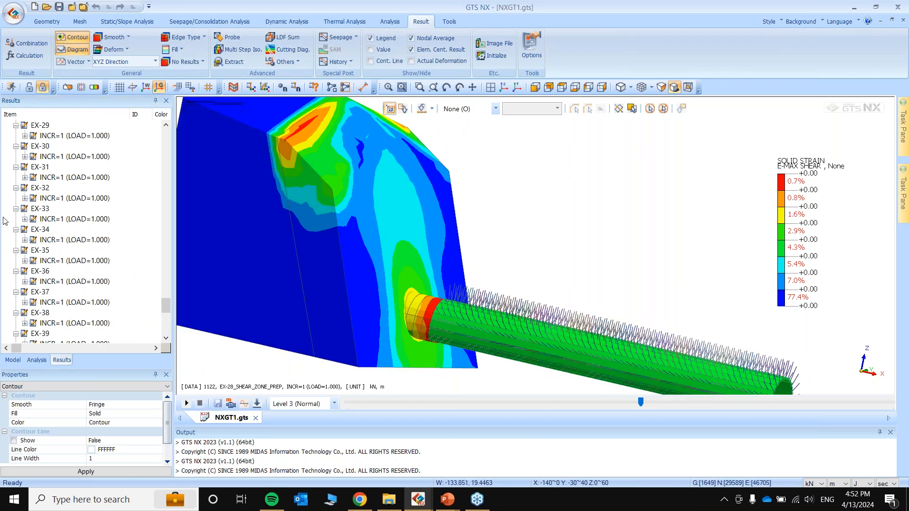
{"action": "left_click", "coordinate": [25, 239]}
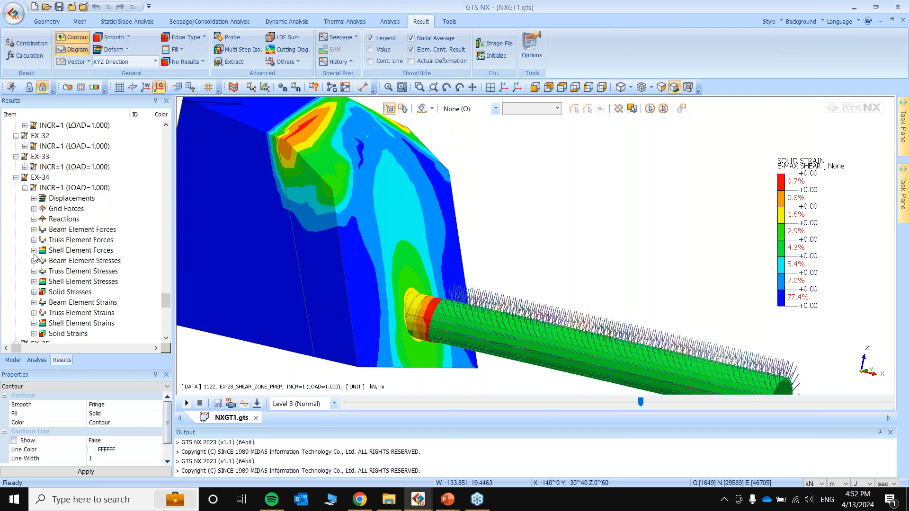
{"action": "left_click", "coordinate": [34, 199]}
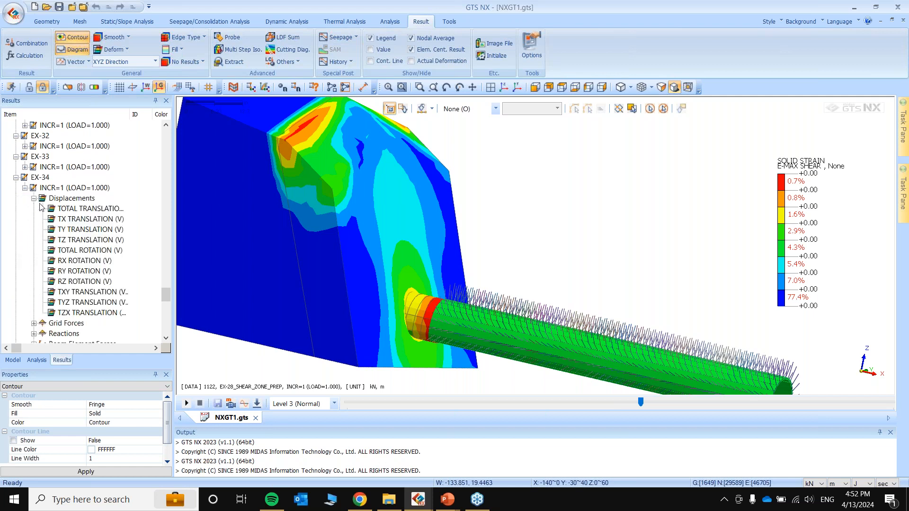
{"action": "left_click", "coordinate": [85, 240]}
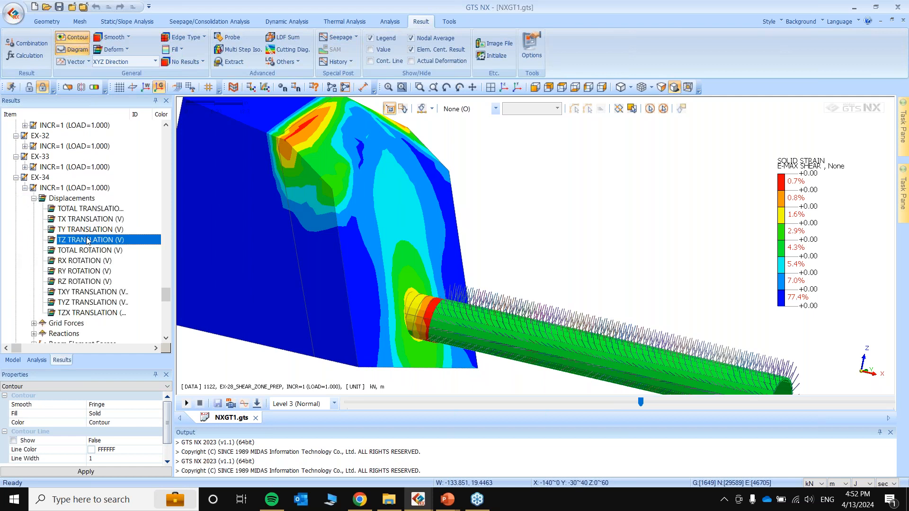
{"action": "right_click", "coordinate": [800, 223]}
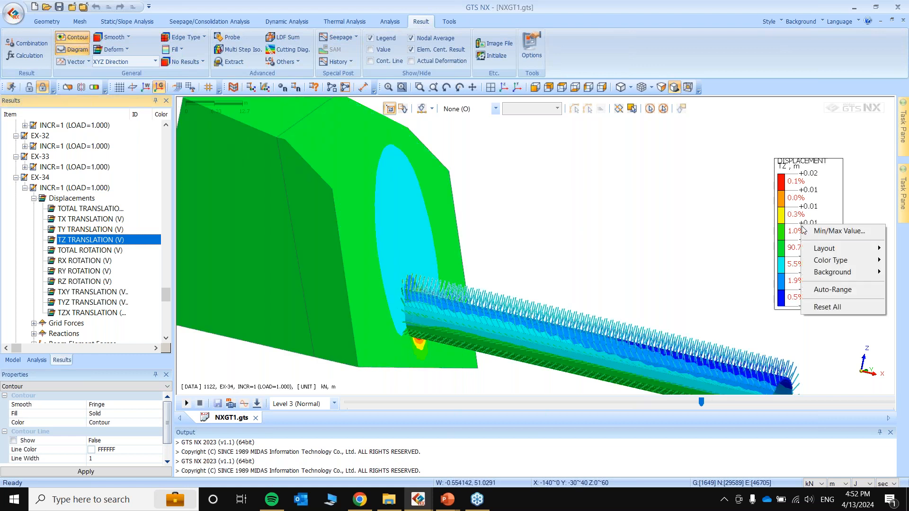
{"action": "left_click", "coordinate": [831, 289]}
Change the length unit to mm for the TZ displacement contour.
{"action": "middle_click_drag", "start_coordinate": [628, 264], "coordinate": [598, 266]}
{"action": "left_click", "coordinate": [844, 483]}
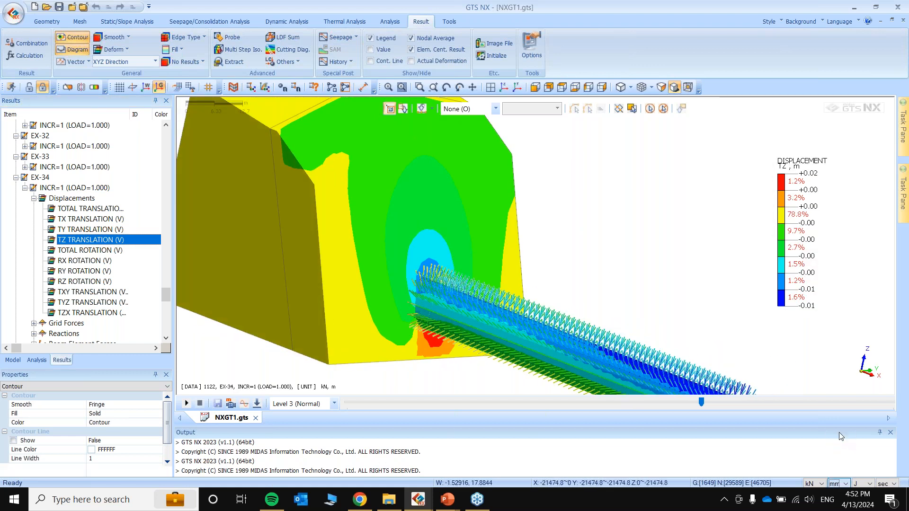
{"action": "left_click", "coordinate": [838, 435]}
{"action": "middle_click_drag", "start_coordinate": [536, 288], "coordinate": [505, 291]}
Plot the TX translation for stage EX-34 and apply Auto-Range to its legend.
{"action": "double_click", "coordinate": [83, 222]}
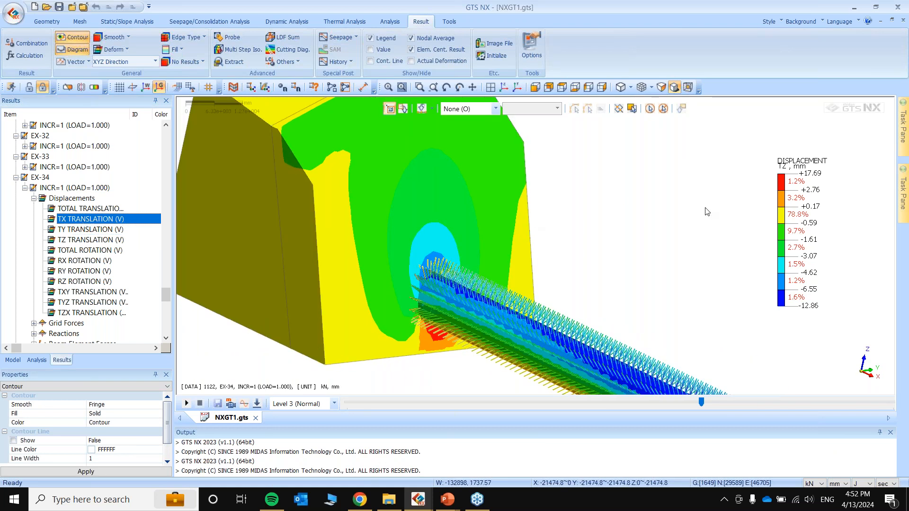
{"action": "right_click", "coordinate": [811, 227]}
{"action": "left_click", "coordinate": [843, 292]}
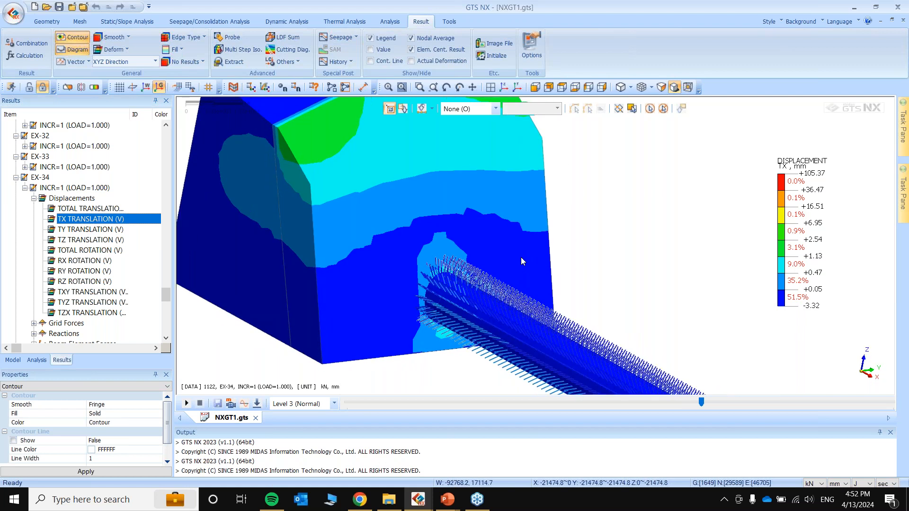
Hide the SANDSTONE mesh set so that the TX displacement shows on the shear zone block and tunnel.
{"action": "middle_click_drag", "start_coordinate": [521, 257], "coordinate": [527, 258]}
{"action": "scroll", "coordinate": [452, 328], "scroll_direction": "down", "scroll_amount": 3}
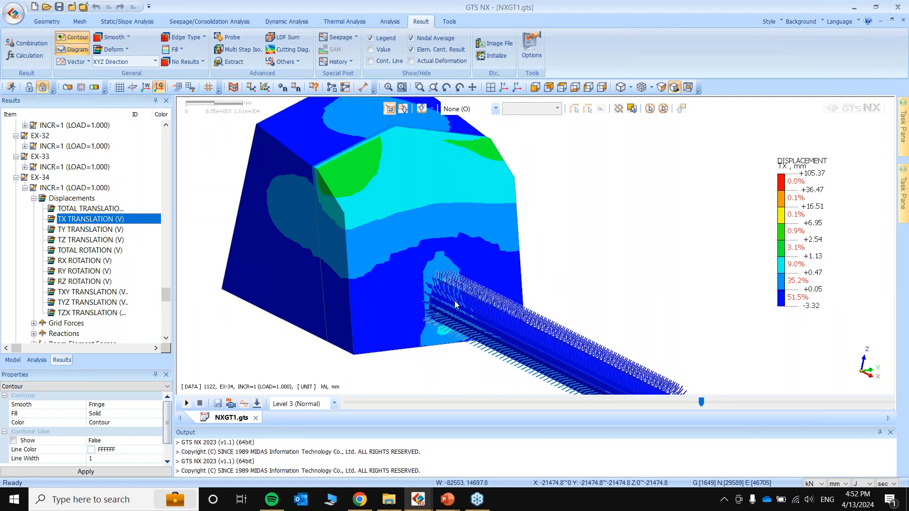
{"action": "scroll", "coordinate": [456, 301], "scroll_direction": "down", "scroll_amount": 4}
{"action": "scroll", "coordinate": [455, 300], "scroll_direction": "up", "scroll_amount": 2}
{"action": "middle_click_drag", "start_coordinate": [521, 313], "coordinate": [426, 231]}
{"action": "left_click", "coordinate": [13, 360]}
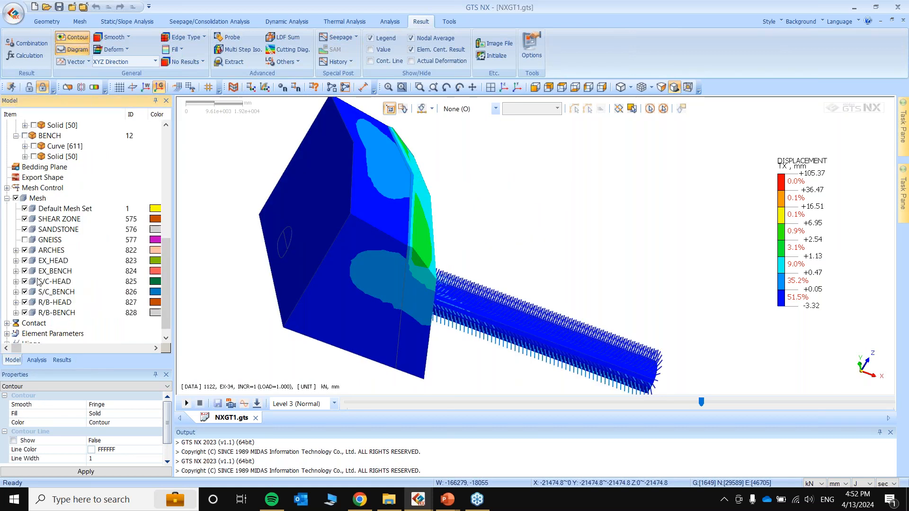
{"action": "left_click", "coordinate": [25, 229]}
{"action": "middle_click_drag", "start_coordinate": [397, 289], "coordinate": [454, 227]}
{"action": "right_click", "coordinate": [818, 218]}
{"action": "key", "text": "Escape"}
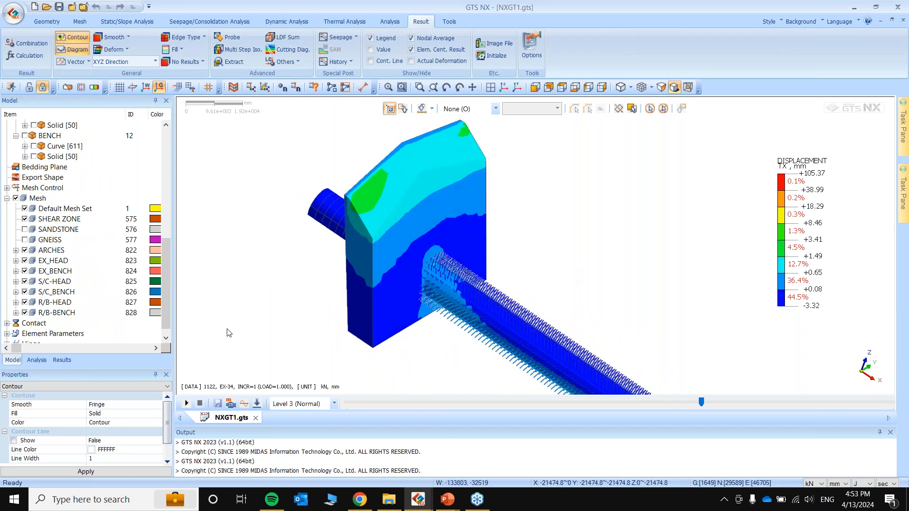
Hide the SHEAR ZONE mesh set and show it again.
{"action": "left_click", "coordinate": [62, 360]}
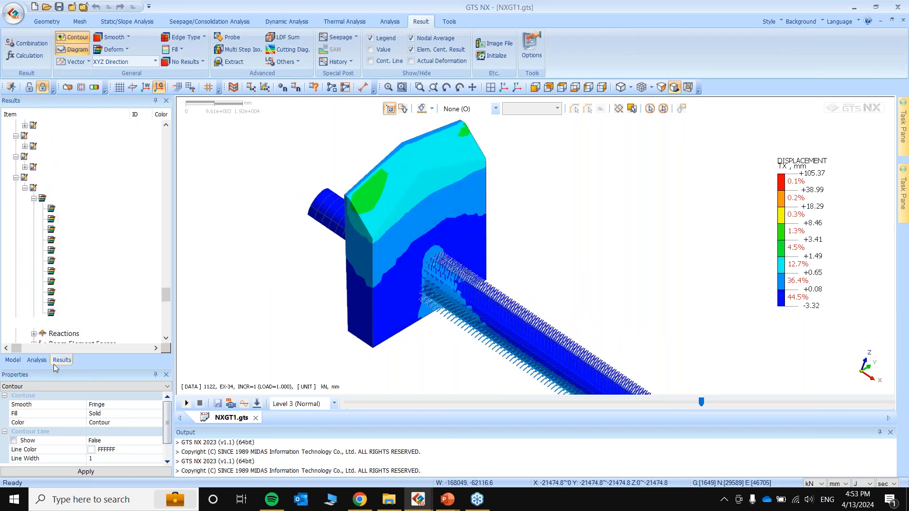
{"action": "left_click", "coordinate": [13, 359]}
{"action": "left_click", "coordinate": [24, 219]}
{"action": "left_click", "coordinate": [24, 219]}
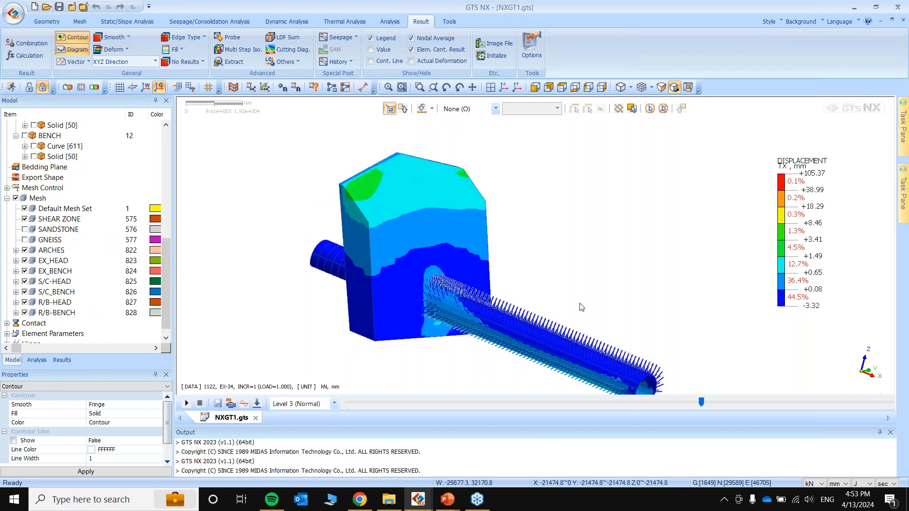
Plot the axial force from the beam element forces of stage EX-34 at the shear zone.
{"action": "left_click", "coordinate": [62, 360]}
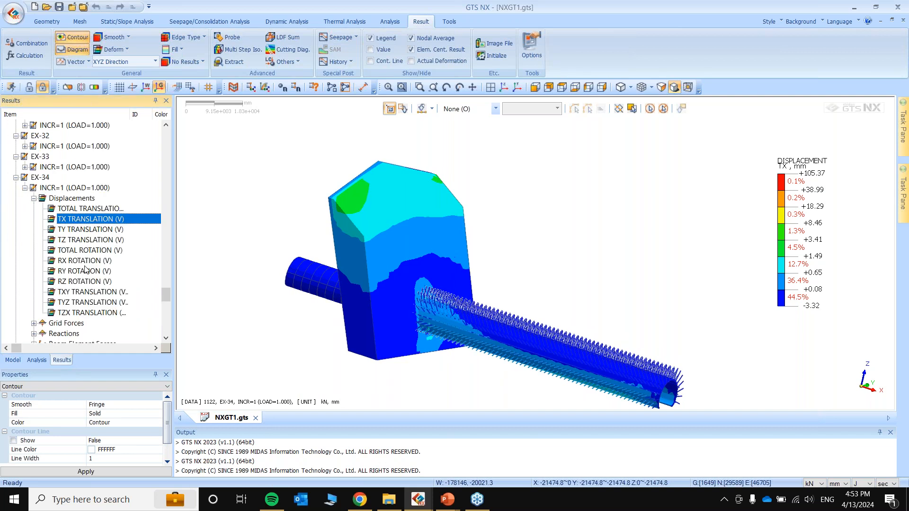
{"action": "scroll", "coordinate": [91, 271], "scroll_direction": "down", "scroll_amount": 3}
{"action": "left_click", "coordinate": [34, 251]}
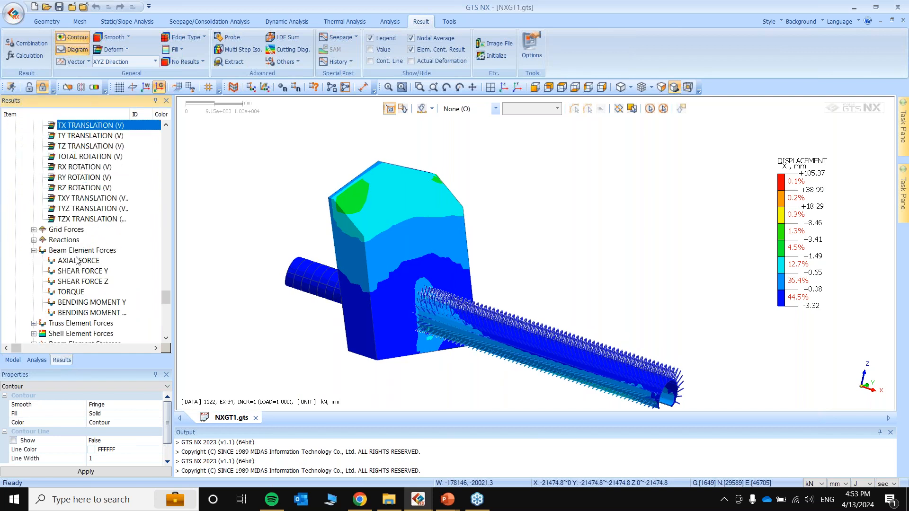
{"action": "left_click", "coordinate": [82, 262]}
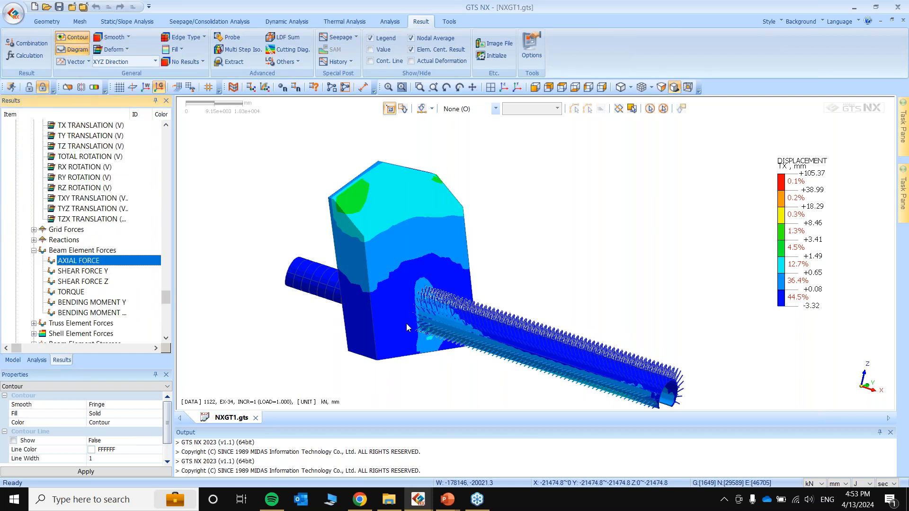
{"action": "scroll", "coordinate": [386, 314], "scroll_direction": "up", "scroll_amount": 5}
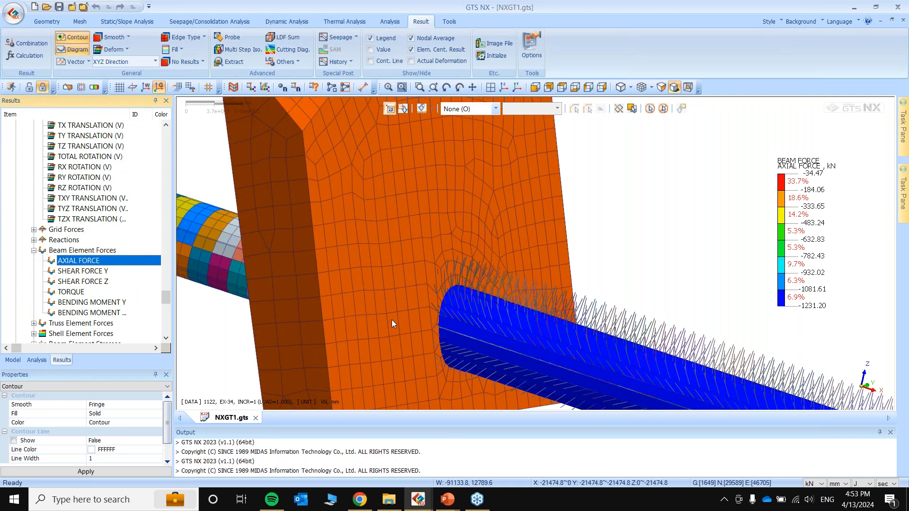
Display the axial beam force of stage EX-34 as a diagram without the contour, and reposition the legend slightly higher.
{"action": "scroll", "coordinate": [391, 320], "scroll_direction": "up", "scroll_amount": 2}
{"action": "left_click", "coordinate": [71, 48]}
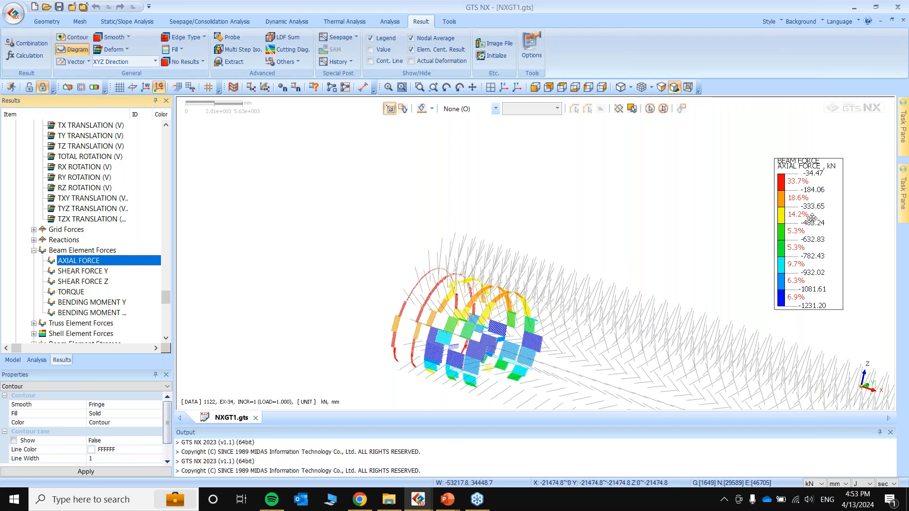
{"action": "left_click_drag", "start_coordinate": [809, 216], "coordinate": [805, 197]}
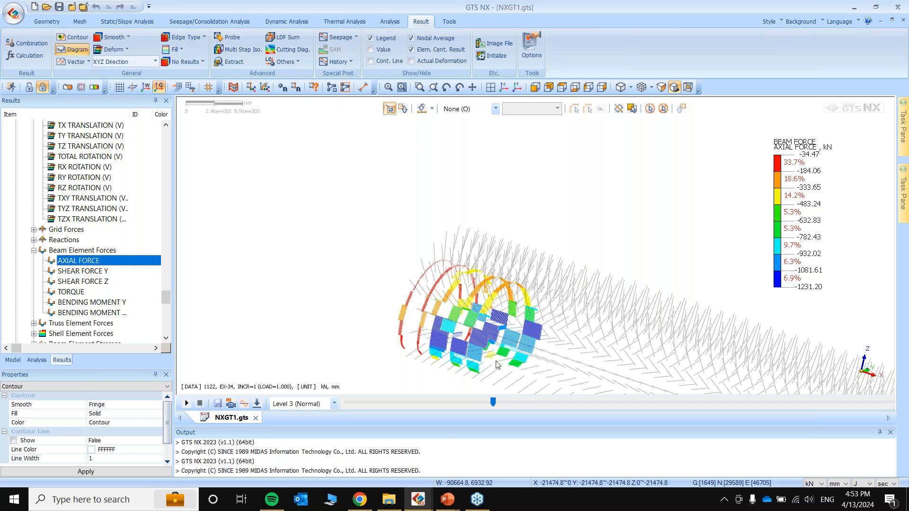
Plot the total translation contour for stage EX-40_SHEAR_ZONE_EXIT and apply Auto-Range to its legend.
{"action": "scroll", "coordinate": [105, 284], "scroll_direction": "down", "scroll_amount": 6}
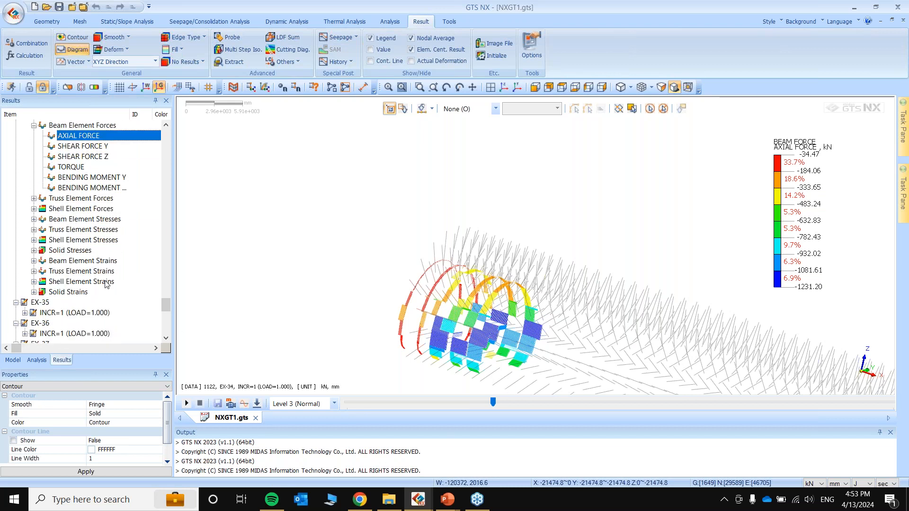
{"action": "scroll", "coordinate": [105, 284], "scroll_direction": "down", "scroll_amount": 4}
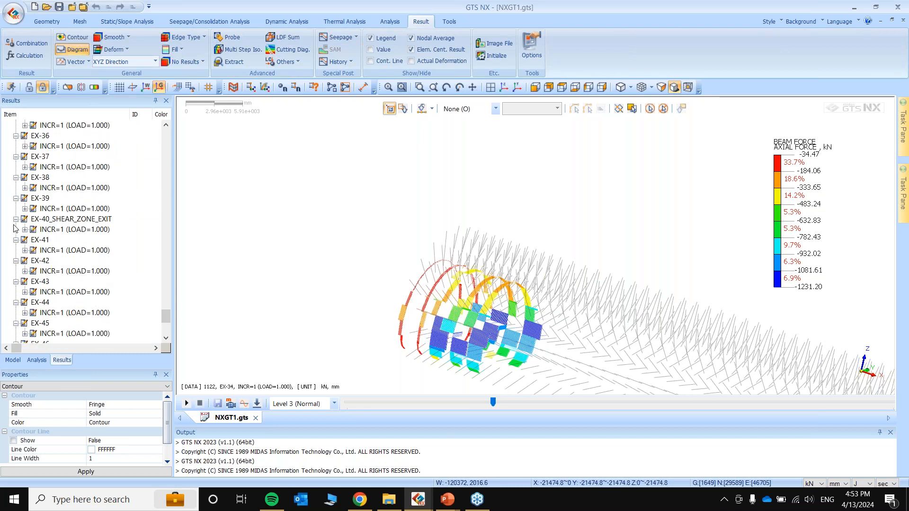
{"action": "left_click", "coordinate": [57, 222]}
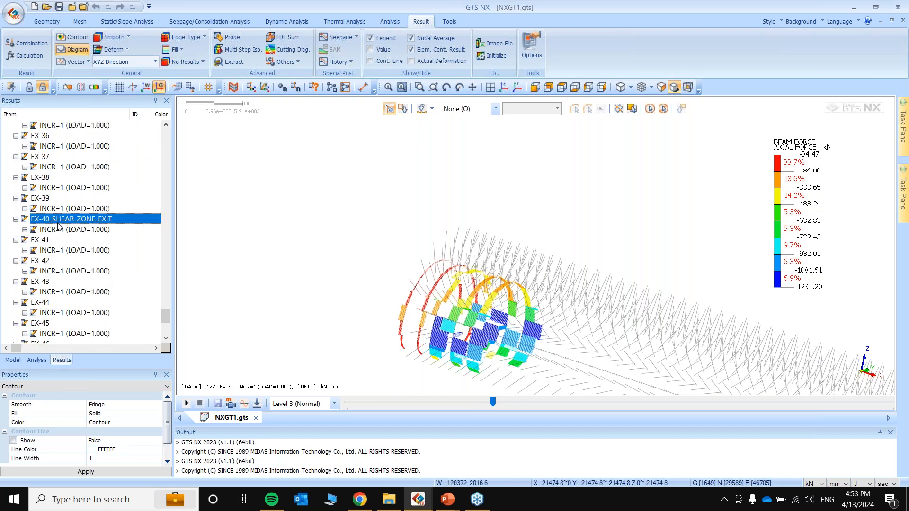
{"action": "left_click", "coordinate": [26, 231]}
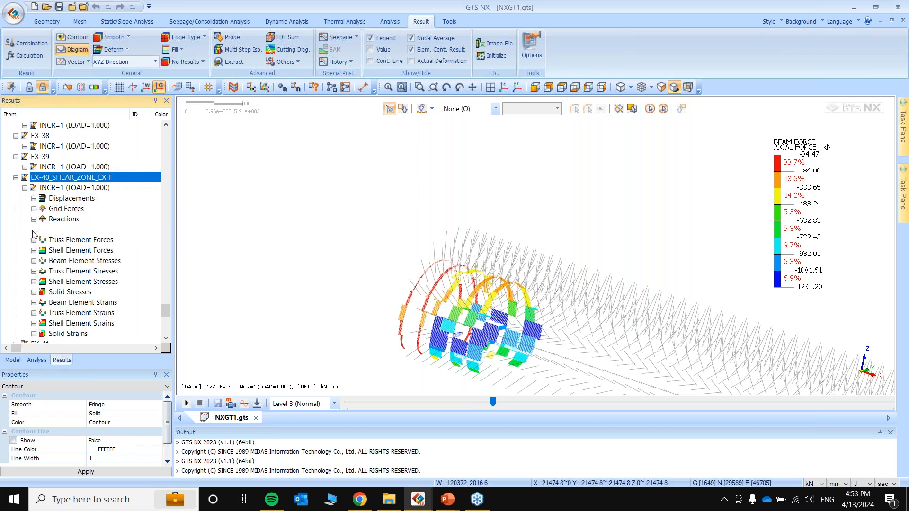
{"action": "left_click", "coordinate": [34, 199]}
{"action": "left_click", "coordinate": [97, 210]}
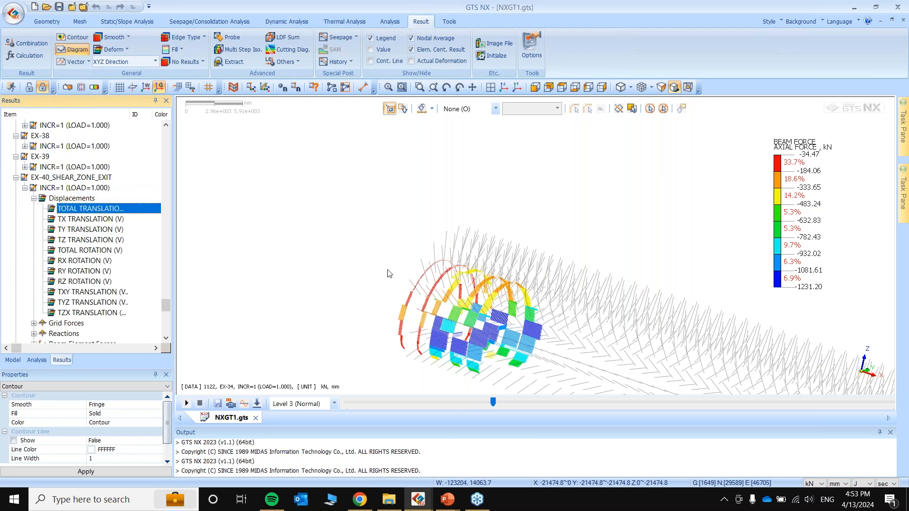
{"action": "left_click", "coordinate": [75, 38]}
{"action": "left_click", "coordinate": [75, 38]}
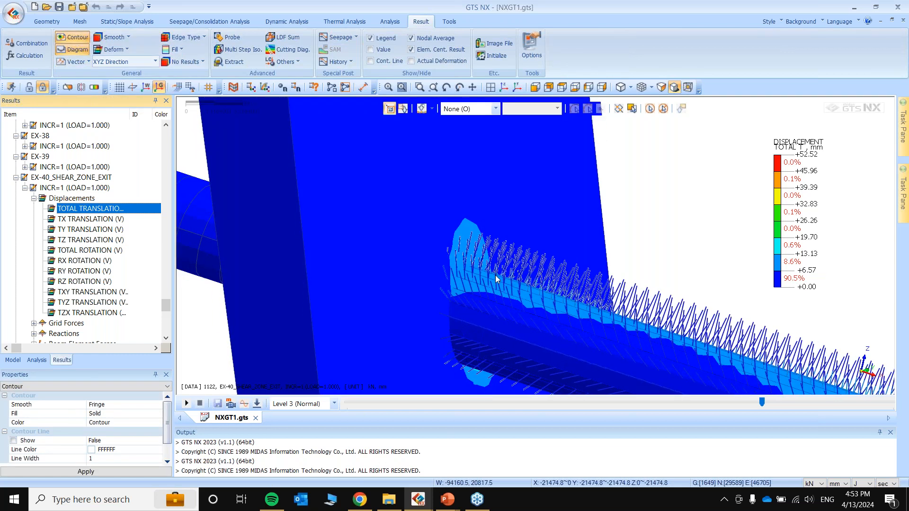
{"action": "scroll", "coordinate": [429, 277], "scroll_direction": "down", "scroll_amount": 3}
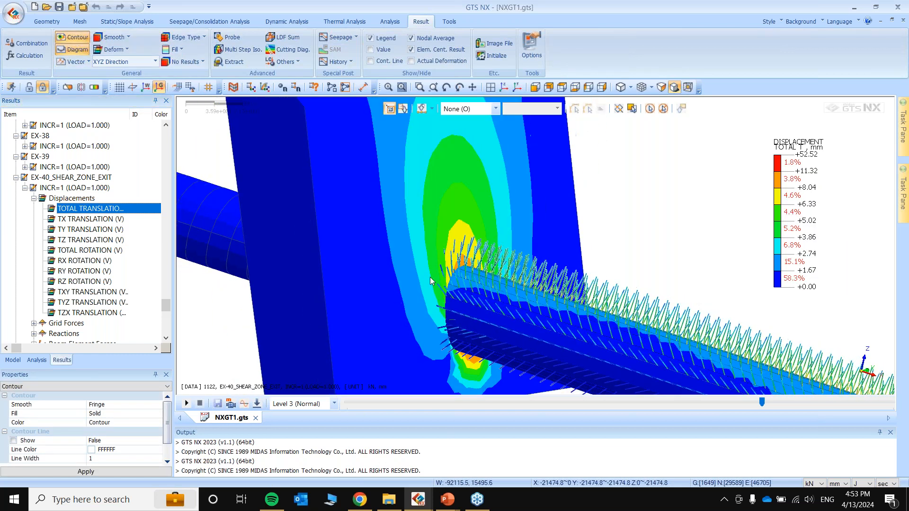
Plot the TZ translation for stage EX-40_SHEAR_ZONE_EXIT with an auto-ranged legend and inspect it on both sides of the shear zone block.
{"action": "middle_click_drag", "start_coordinate": [315, 247], "coordinate": [490, 257]}
{"action": "scroll", "coordinate": [490, 257], "scroll_direction": "up", "scroll_amount": 3}
{"action": "middle_click_drag", "start_coordinate": [506, 203], "coordinate": [472, 308]}
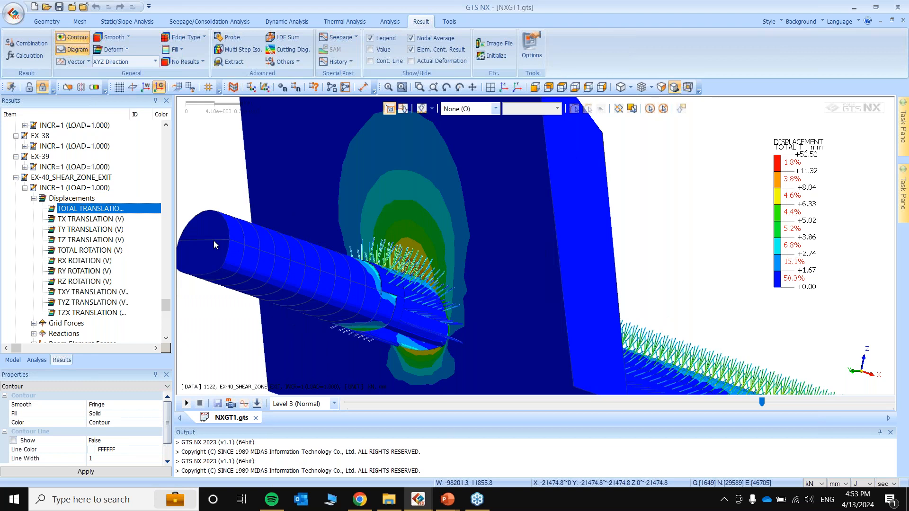
{"action": "left_click", "coordinate": [90, 239]}
{"action": "right_click", "coordinate": [801, 212]}
{"action": "left_click", "coordinate": [821, 277]}
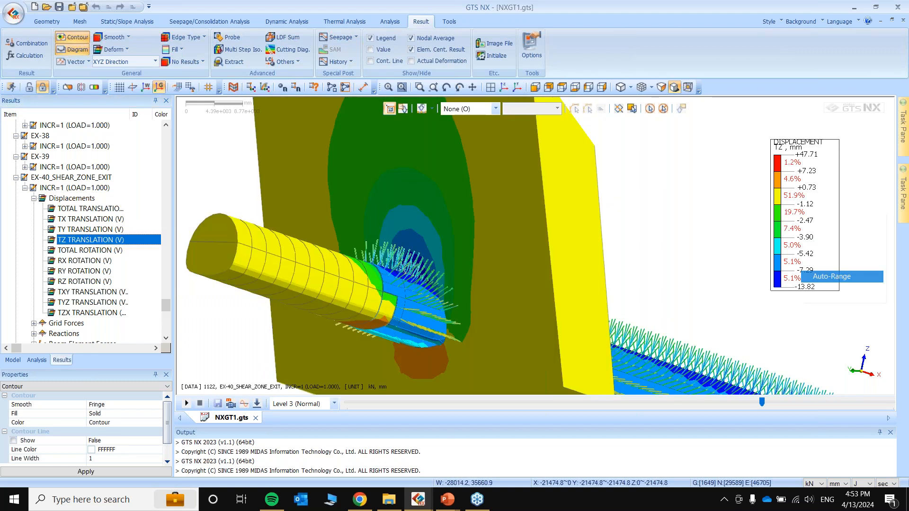
{"action": "scroll", "coordinate": [373, 340], "scroll_direction": "up", "scroll_amount": 4}
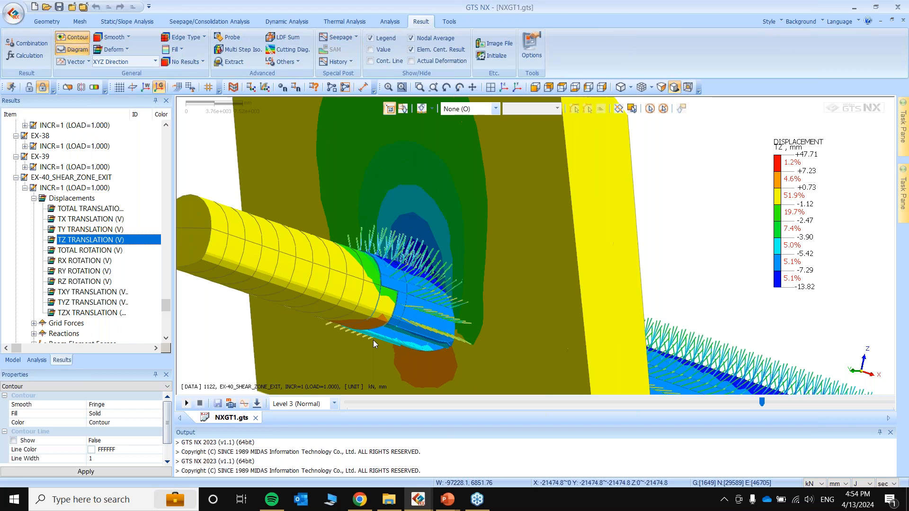
{"action": "scroll", "coordinate": [554, 309], "scroll_direction": "down", "scroll_amount": 3}
{"action": "scroll", "coordinate": [554, 310], "scroll_direction": "down", "scroll_amount": 2}
{"action": "middle_click_drag", "start_coordinate": [598, 276], "coordinate": [331, 284]}
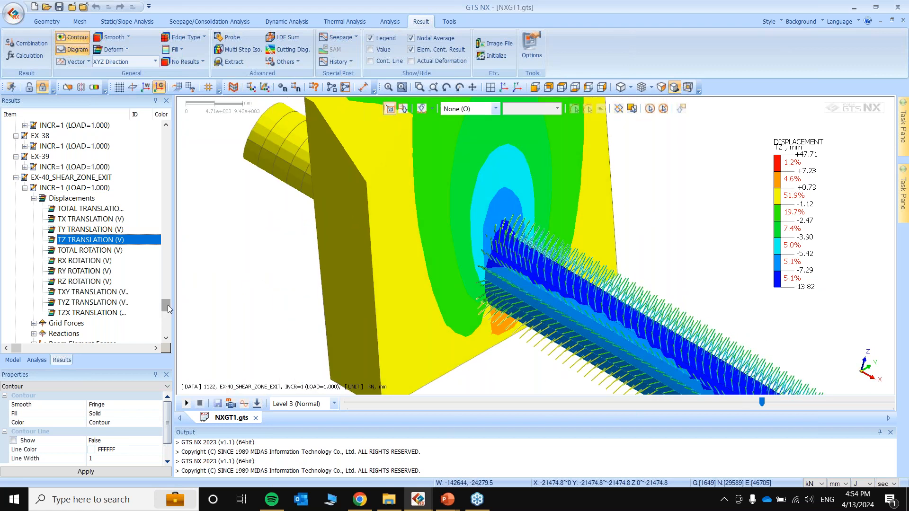
Plot the S-PRINCIPAL A solid stress for stage EX-40_SHEAR_ZONE_EXIT.
{"action": "scroll", "coordinate": [70, 295], "scroll_direction": "down", "scroll_amount": 3}
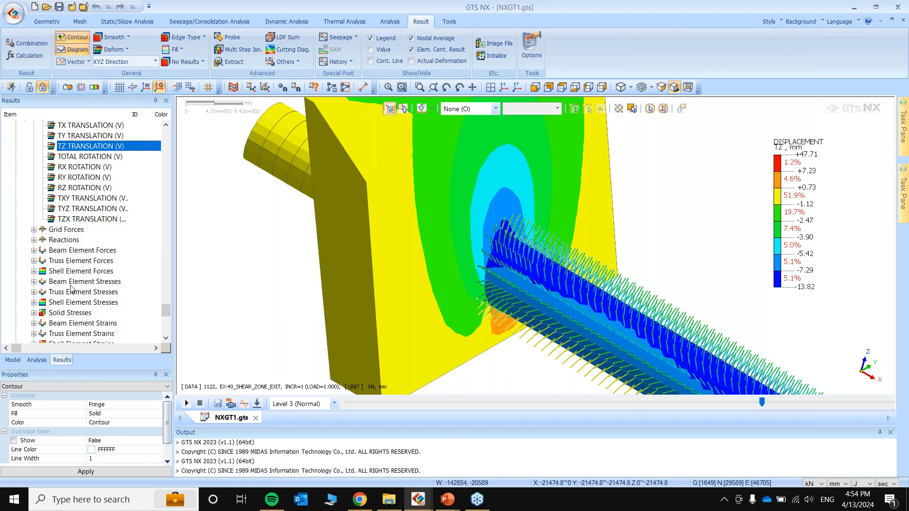
{"action": "scroll", "coordinate": [39, 259], "scroll_direction": "down", "scroll_amount": 2}
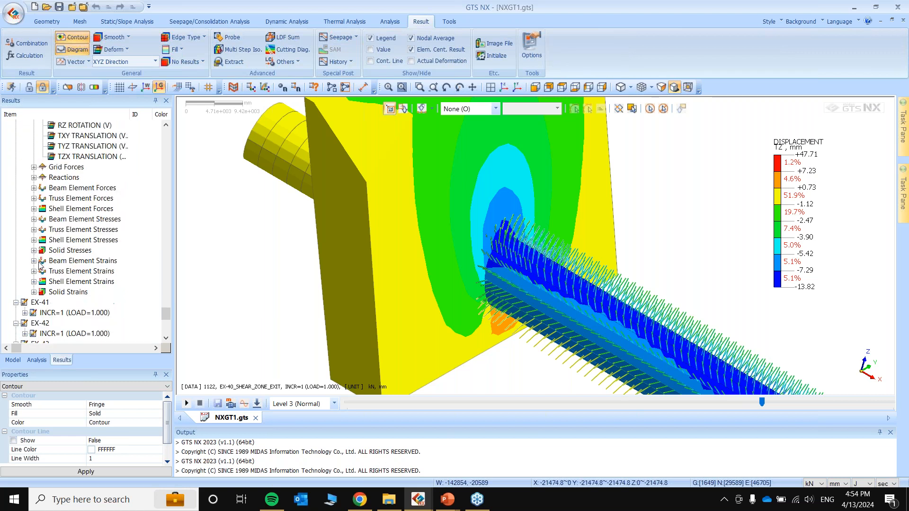
{"action": "double_click", "coordinate": [42, 252]}
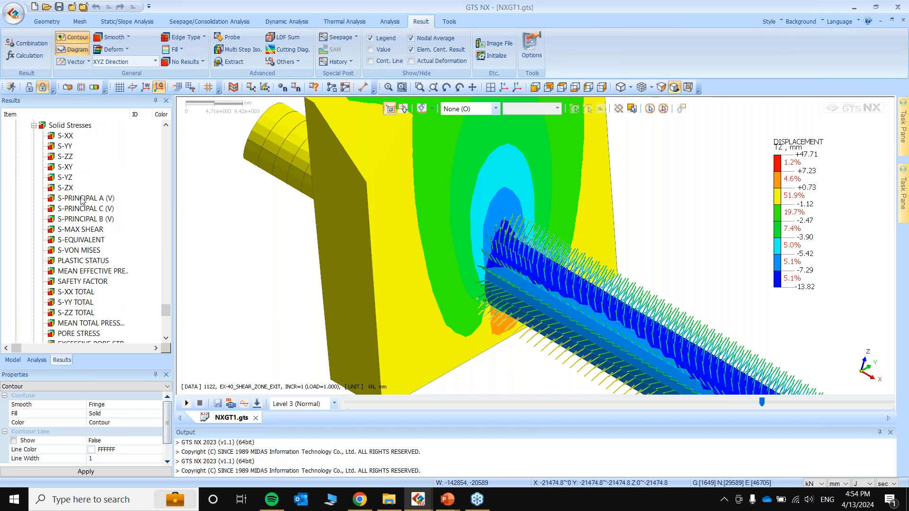
{"action": "left_click", "coordinate": [83, 199]}
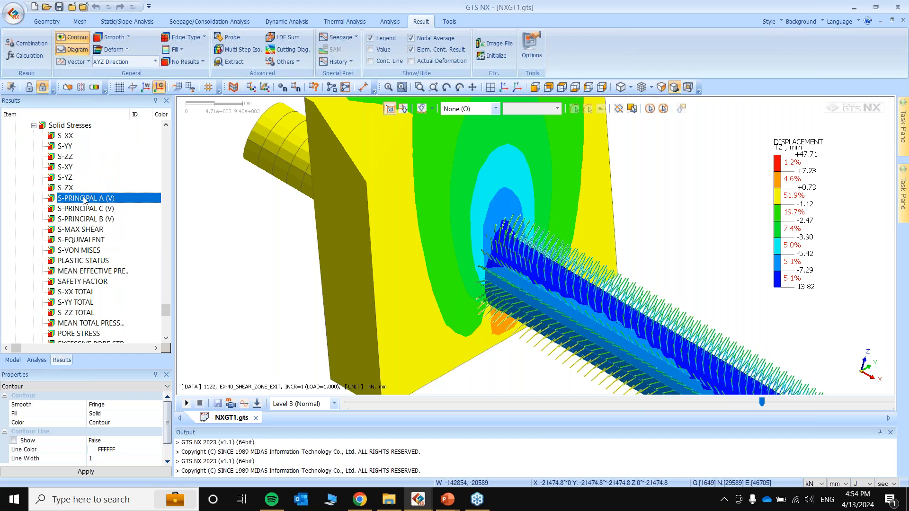
{"action": "double_click", "coordinate": [84, 198]}
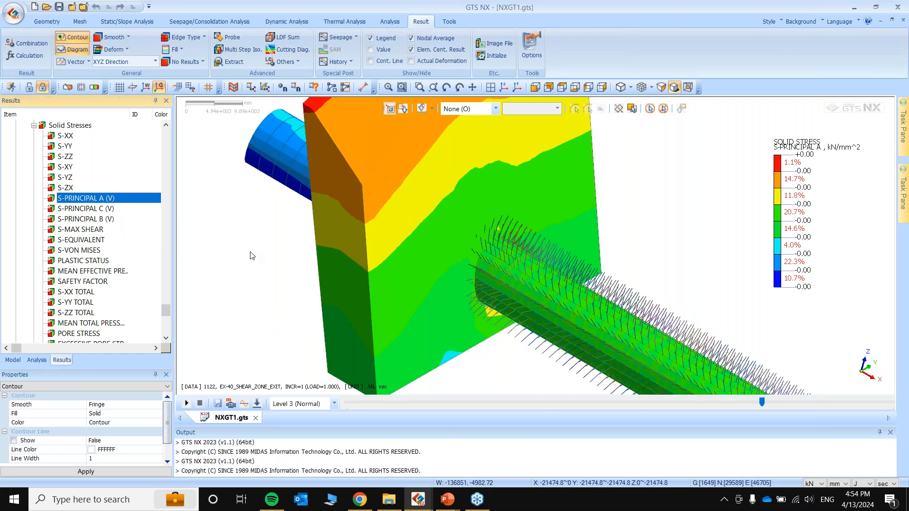
Change the length unit to m and apply Auto-Range to the S-PRINCIPAL A stress legend.
{"action": "left_click", "coordinate": [846, 484]}
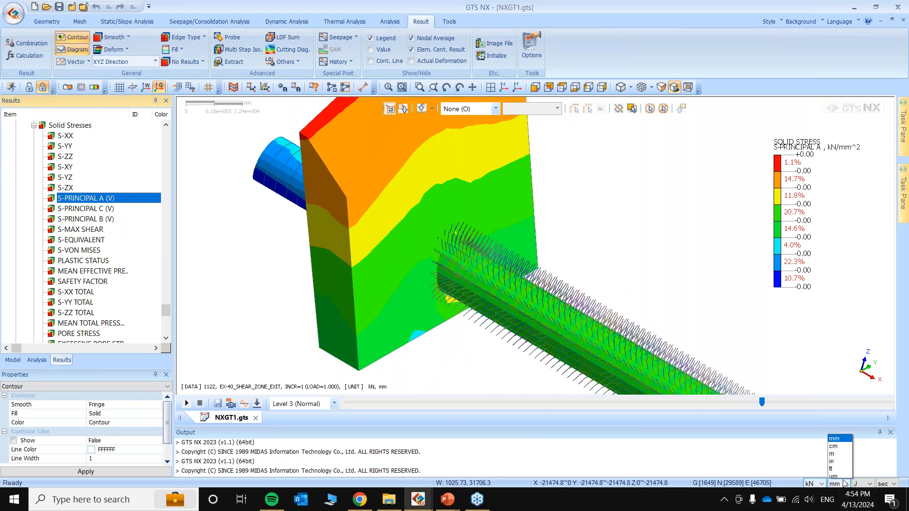
{"action": "left_click", "coordinate": [835, 447]}
{"action": "right_click", "coordinate": [740, 217]}
{"action": "left_click", "coordinate": [786, 284]}
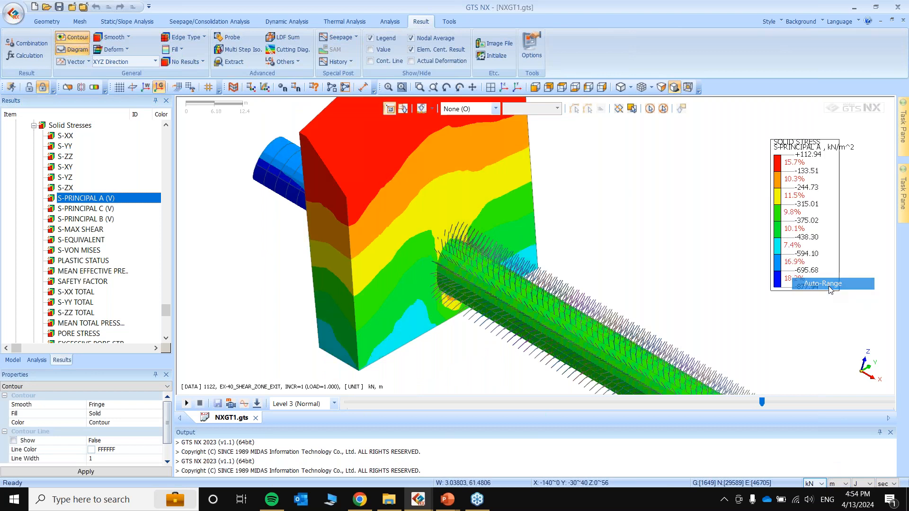
Plot the S-PRINCIPAL B solid stress for stage EX-40_SHEAR_ZONE_EXIT.
{"action": "scroll", "coordinate": [530, 310], "scroll_direction": "down", "scroll_amount": 3}
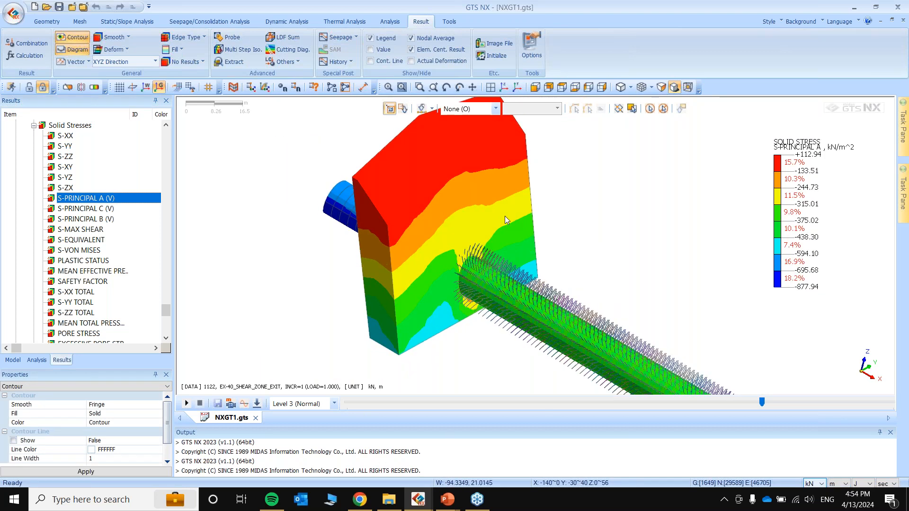
{"action": "left_click", "coordinate": [89, 219]}
{"action": "left_click", "coordinate": [89, 220]}
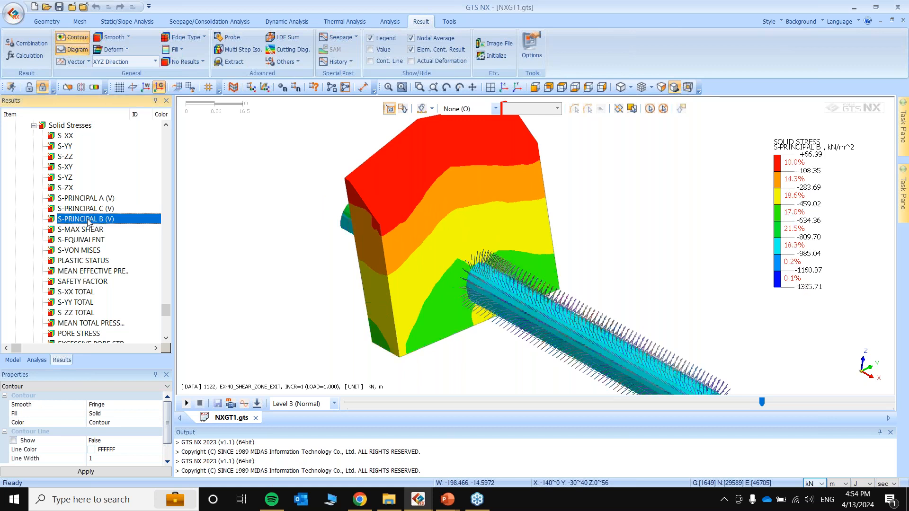
Plot the plastic status of the solids for stage EX-40_SHEAR_ZONE_EXIT and inspect the tunnel and shear zone intersection in front view.
{"action": "scroll", "coordinate": [111, 255], "scroll_direction": "down", "scroll_amount": 1}
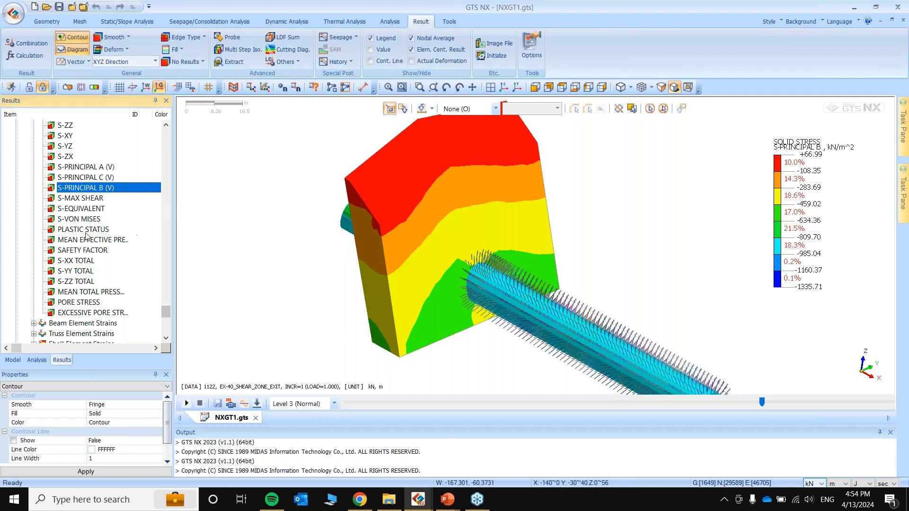
{"action": "left_click", "coordinate": [70, 231]}
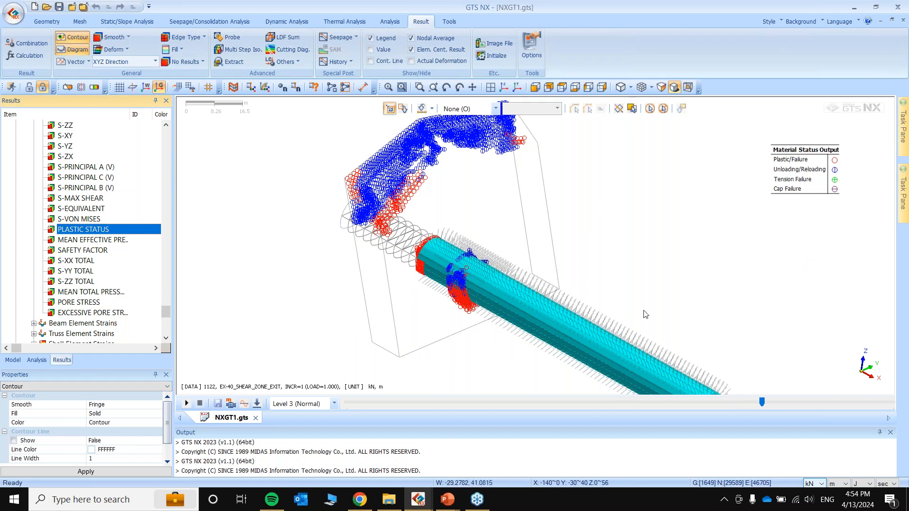
{"action": "middle_click_drag", "start_coordinate": [754, 369], "coordinate": [542, 96]}
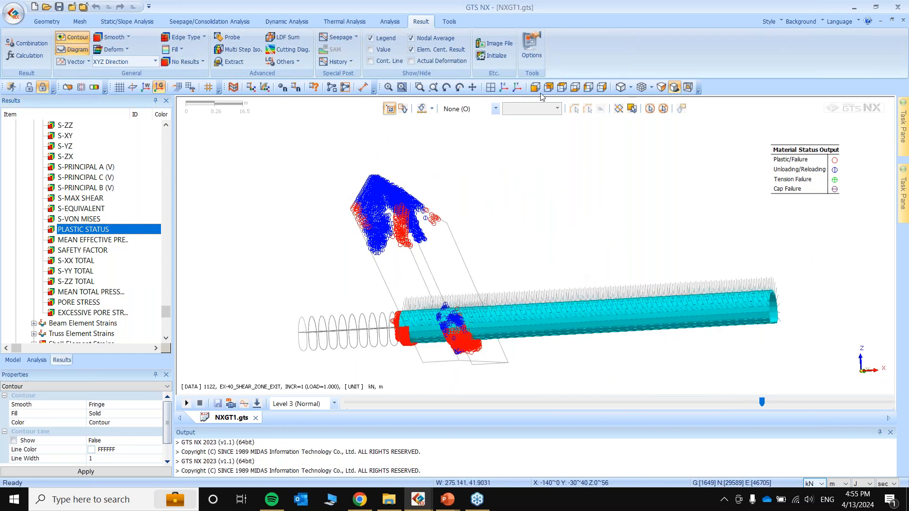
{"action": "left_click", "coordinate": [535, 88]}
{"action": "scroll", "coordinate": [430, 358], "scroll_direction": "up", "scroll_amount": 4}
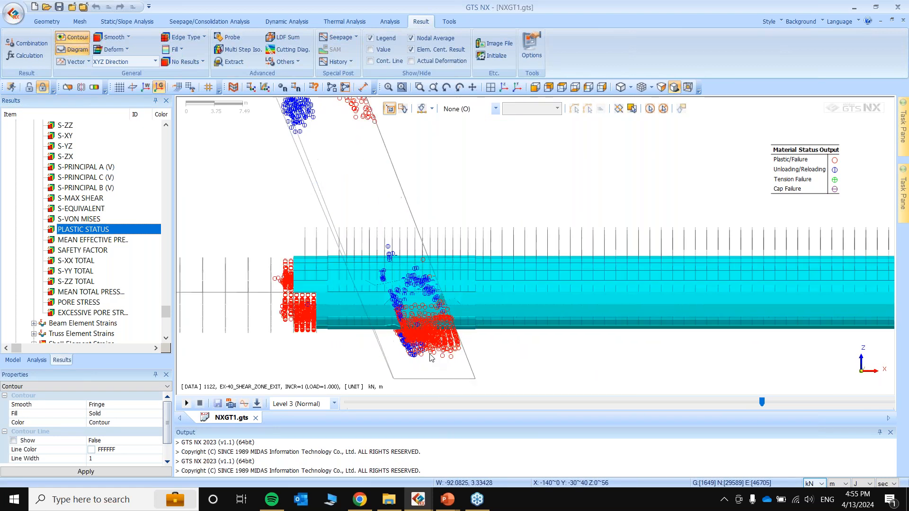
{"action": "scroll", "coordinate": [430, 357], "scroll_direction": "up", "scroll_amount": 1}
{"action": "scroll", "coordinate": [416, 334], "scroll_direction": "up", "scroll_amount": 2}
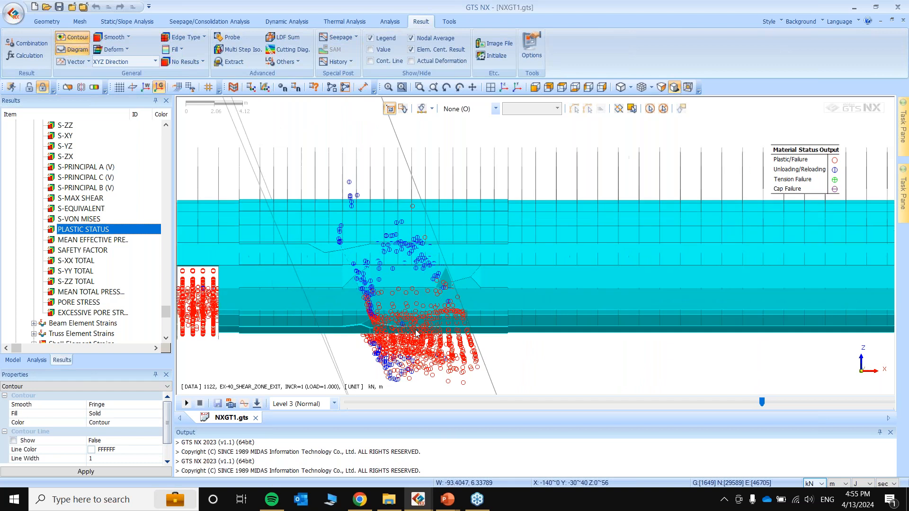
{"action": "scroll", "coordinate": [415, 333], "scroll_direction": "up", "scroll_amount": 1}
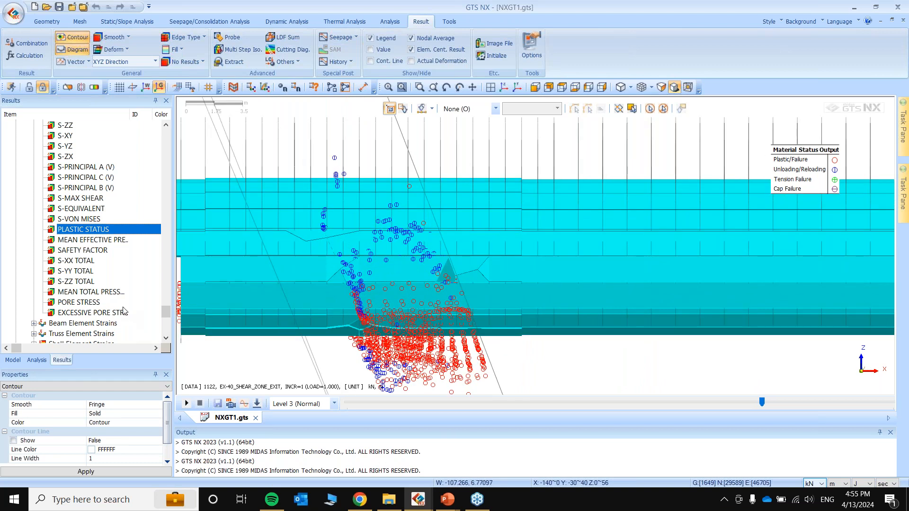
Hide the S/C-HEAD and S/C_BENCH mesh sets and examine the plastic points around the tunnel face and shear zone.
{"action": "scroll", "coordinate": [47, 225], "scroll_direction": "down", "scroll_amount": 6}
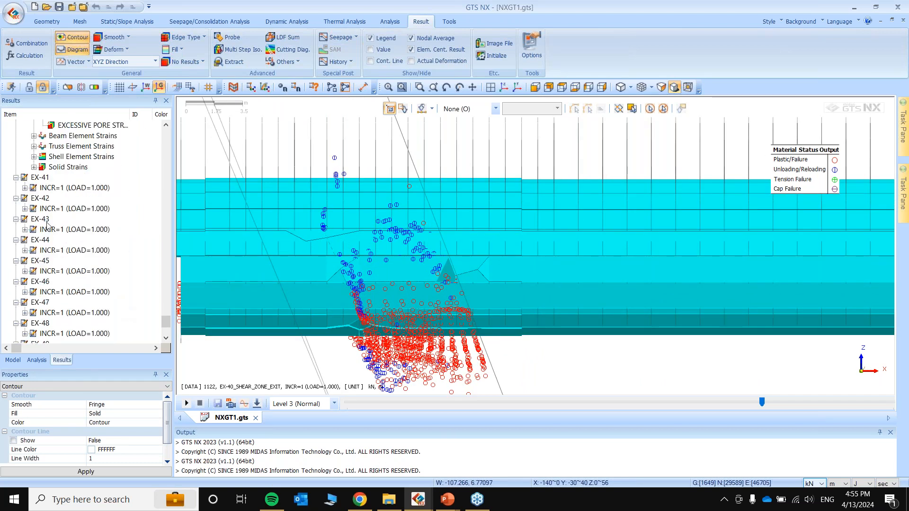
{"action": "scroll", "coordinate": [291, 257], "scroll_direction": "down", "scroll_amount": 1}
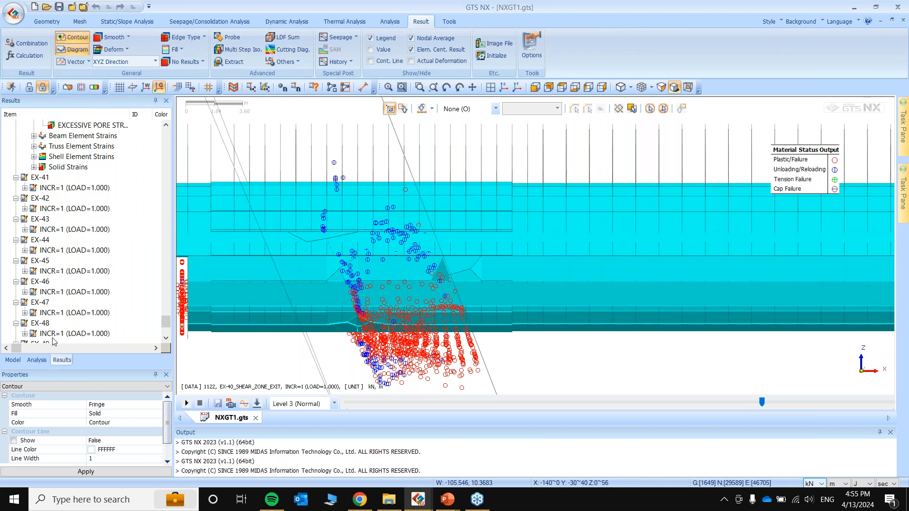
{"action": "left_click", "coordinate": [13, 360]}
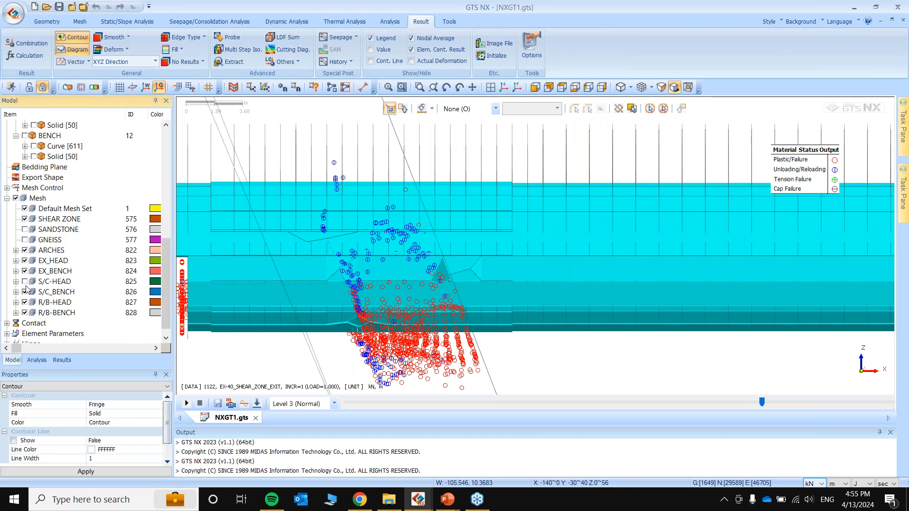
{"action": "left_click", "coordinate": [25, 291]}
{"action": "scroll", "coordinate": [465, 249], "scroll_direction": "down", "scroll_amount": 1}
{"action": "scroll", "coordinate": [465, 247], "scroll_direction": "down", "scroll_amount": 15}
{"action": "middle_click_drag", "start_coordinate": [629, 230], "coordinate": [659, 243]}
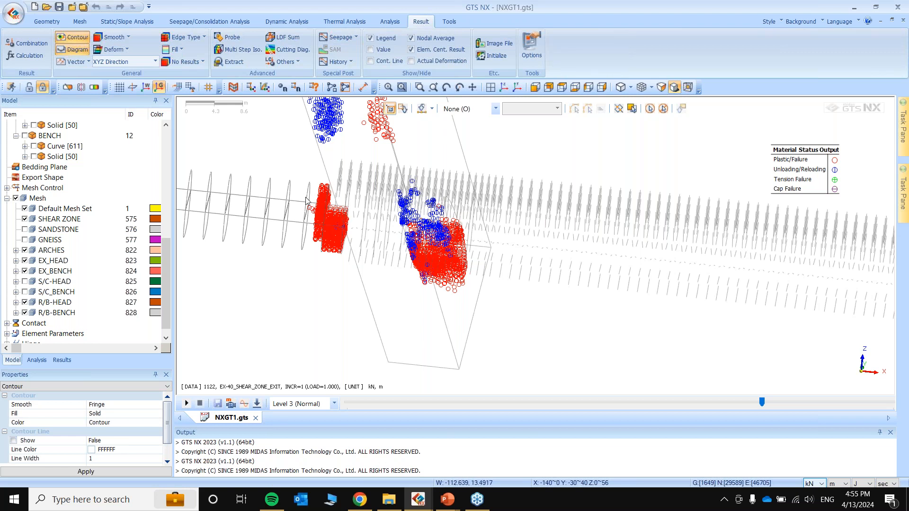
{"action": "scroll", "coordinate": [512, 249], "scroll_direction": "down", "scroll_amount": 2}
{"action": "middle_click_drag", "start_coordinate": [411, 203], "coordinate": [330, 186]}
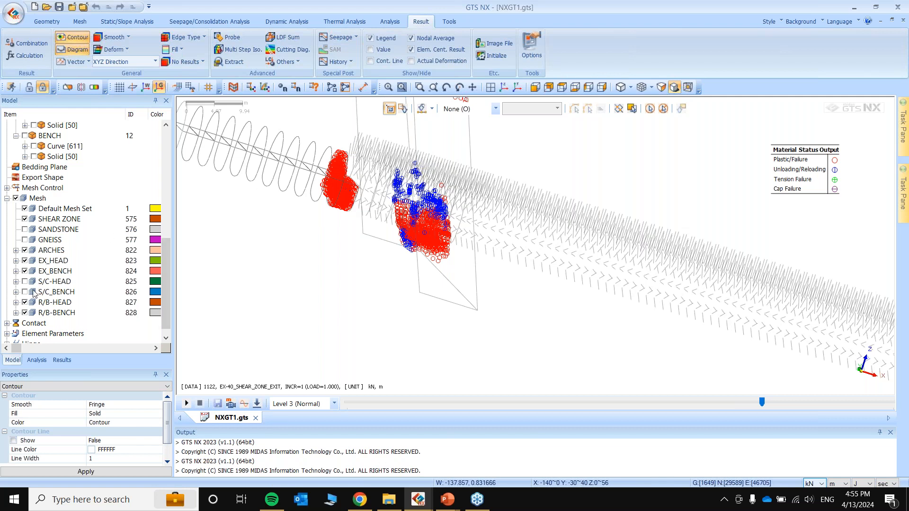
Show the hidden shotcrete mesh sets again, set the isometric view and return to the list of stage results.
{"action": "left_click", "coordinate": [24, 282]}
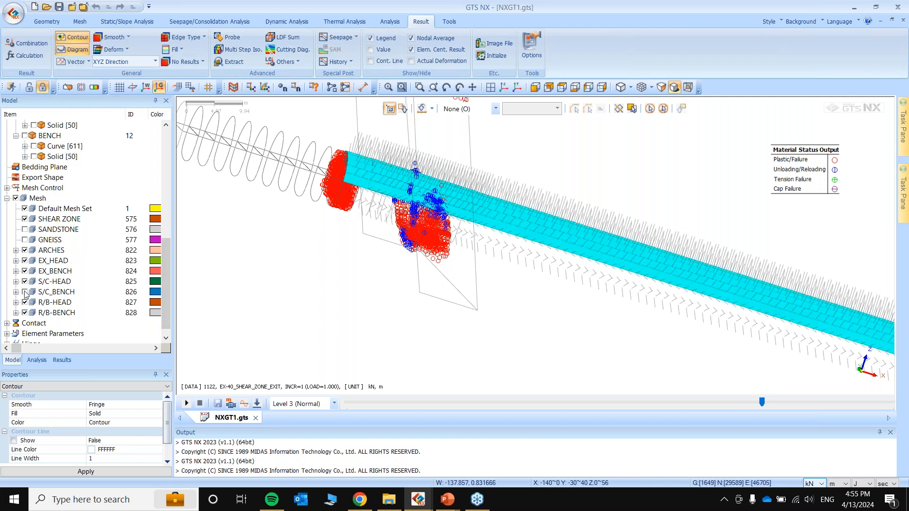
{"action": "left_click", "coordinate": [502, 88]}
{"action": "left_click", "coordinate": [62, 360]}
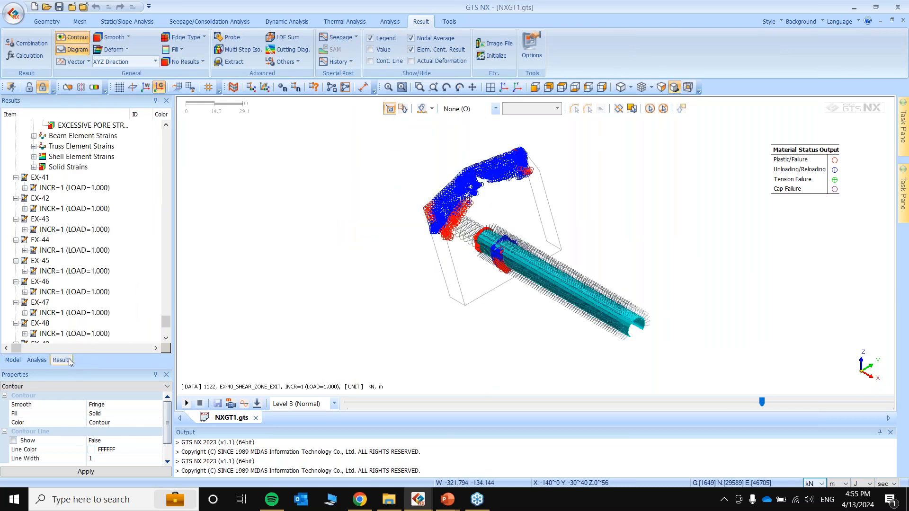
Plot the total translation displacement for stage EX-50_BREAKTHROUGH.
{"action": "scroll", "coordinate": [81, 305], "scroll_direction": "down", "scroll_amount": 3}
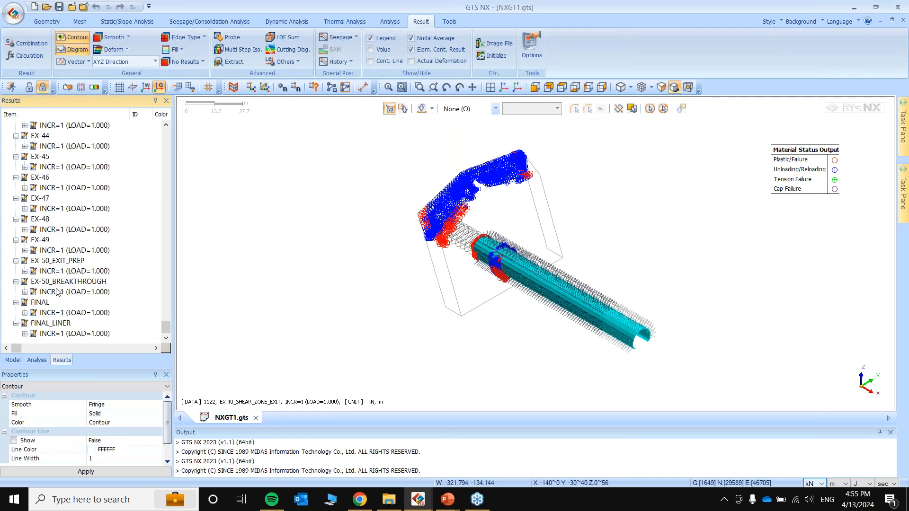
{"action": "left_click", "coordinate": [24, 292]}
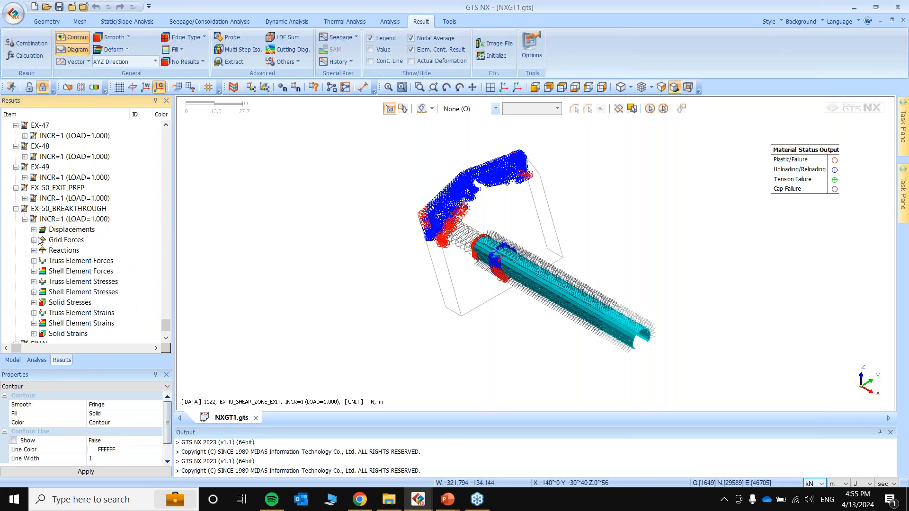
{"action": "left_click", "coordinate": [34, 230]}
{"action": "left_click", "coordinate": [90, 229]}
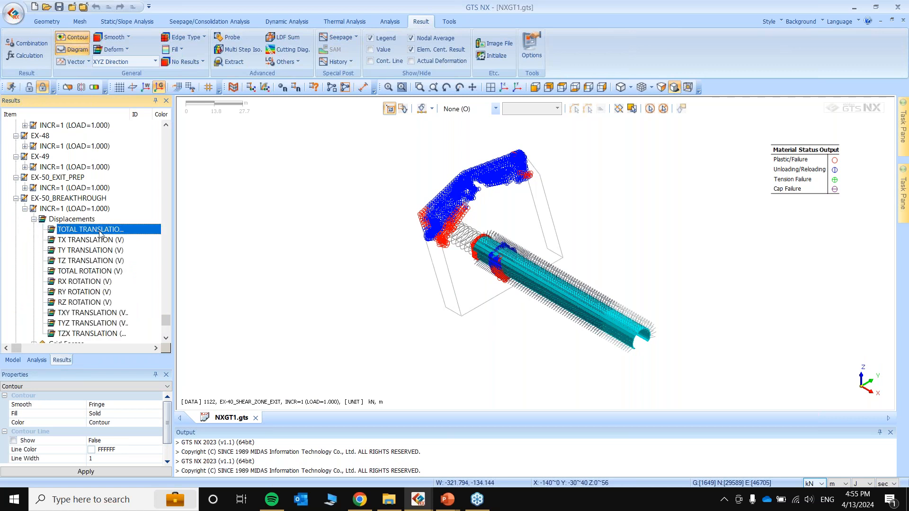
Show the SANDSTONE and GNEISS mesh sets, auto-range the displacement legend and look closely at the contours around the tunnel opening.
{"action": "left_click", "coordinate": [13, 360]}
{"action": "left_click", "coordinate": [25, 229]}
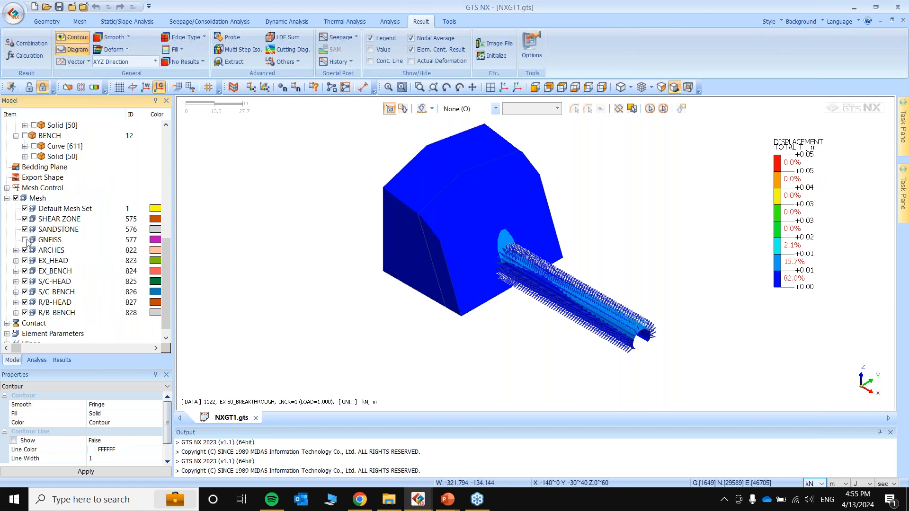
{"action": "left_click", "coordinate": [25, 240]}
{"action": "right_click", "coordinate": [810, 236]}
{"action": "left_click", "coordinate": [831, 302]}
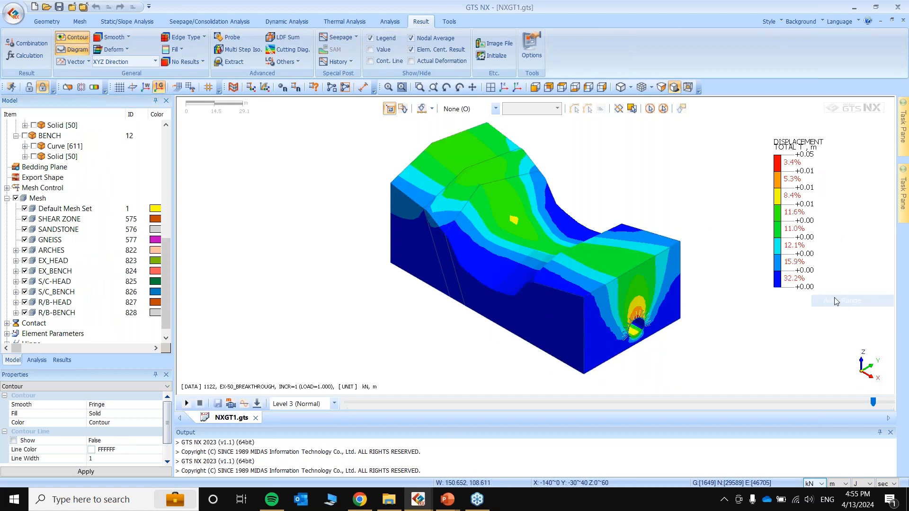
{"action": "middle_click_drag", "start_coordinate": [543, 279], "coordinate": [735, 280]}
{"action": "scroll", "coordinate": [500, 298], "scroll_direction": "up", "scroll_amount": 5}
{"action": "scroll", "coordinate": [475, 264], "scroll_direction": "up", "scroll_amount": 7}
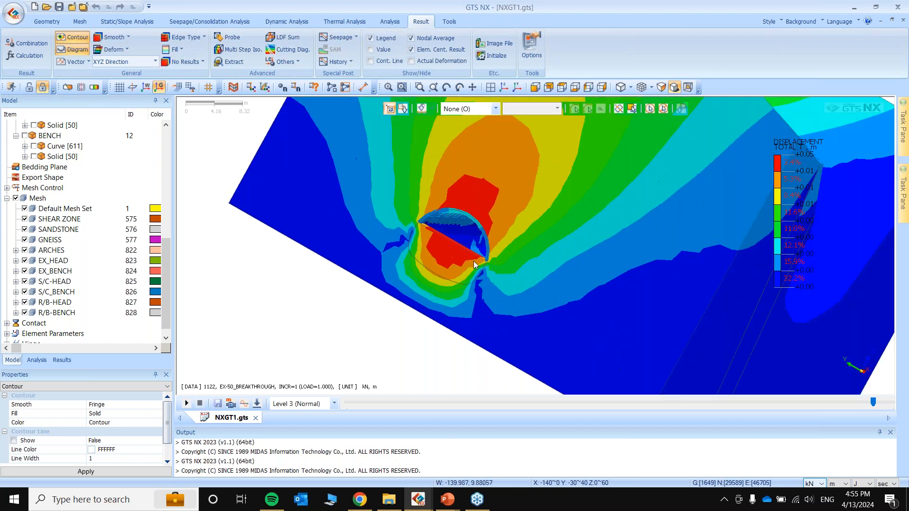
{"action": "scroll", "coordinate": [450, 219], "scroll_direction": "up", "scroll_amount": 1}
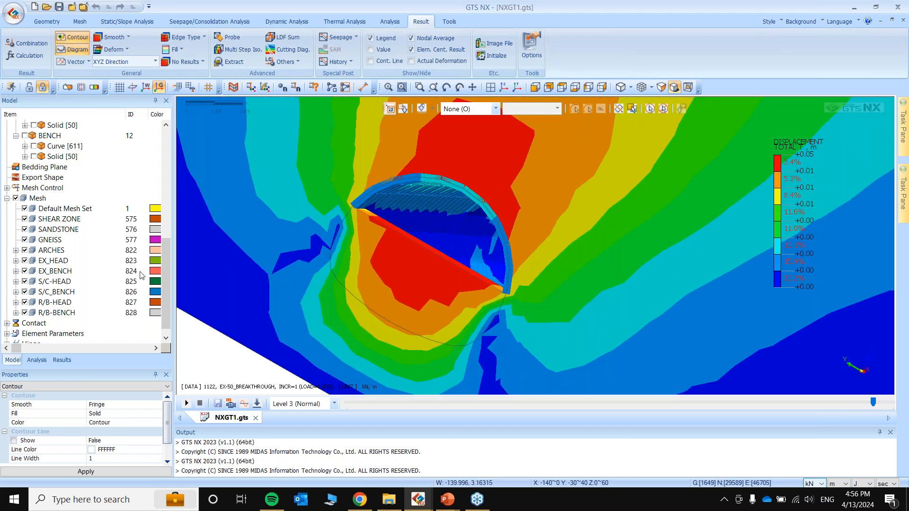
Plot the plastic status of the solids for stage EX-50_BREAKTHROUGH.
{"action": "left_click", "coordinate": [61, 360]}
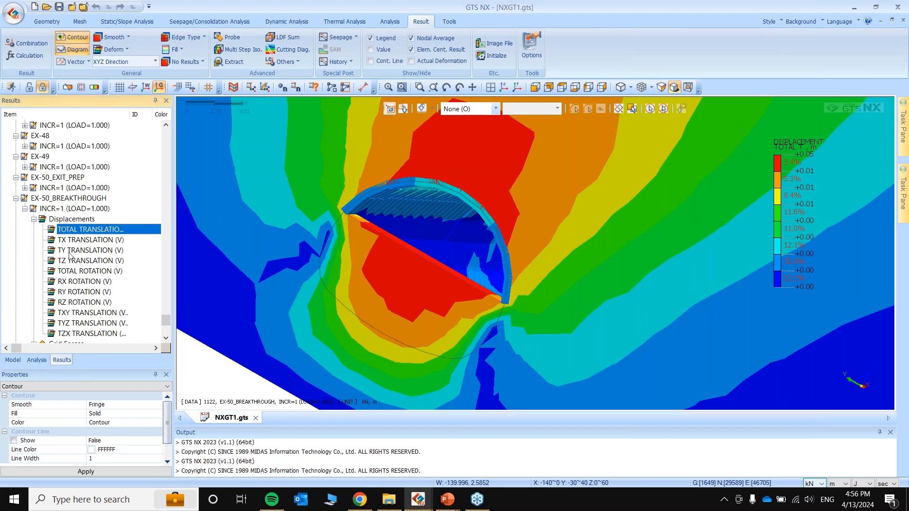
{"action": "scroll", "coordinate": [70, 255], "scroll_direction": "down", "scroll_amount": 4}
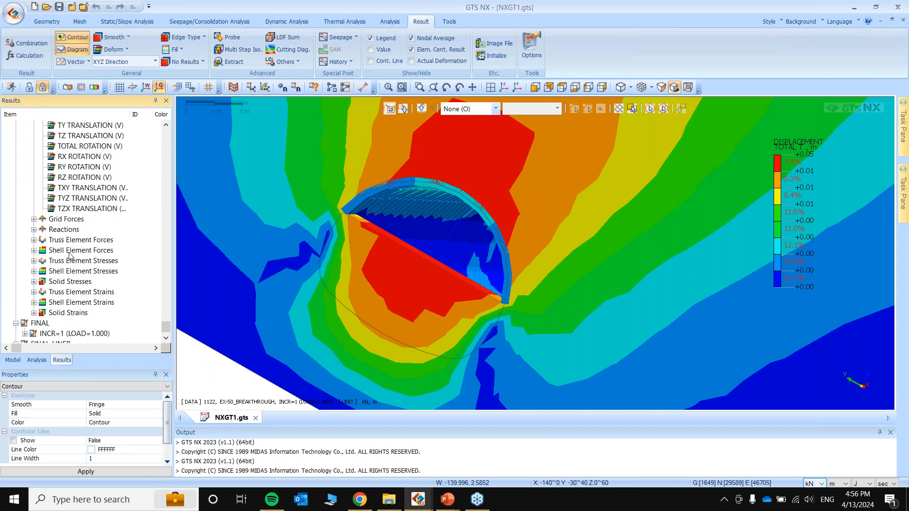
{"action": "scroll", "coordinate": [70, 255], "scroll_direction": "down", "scroll_amount": 1}
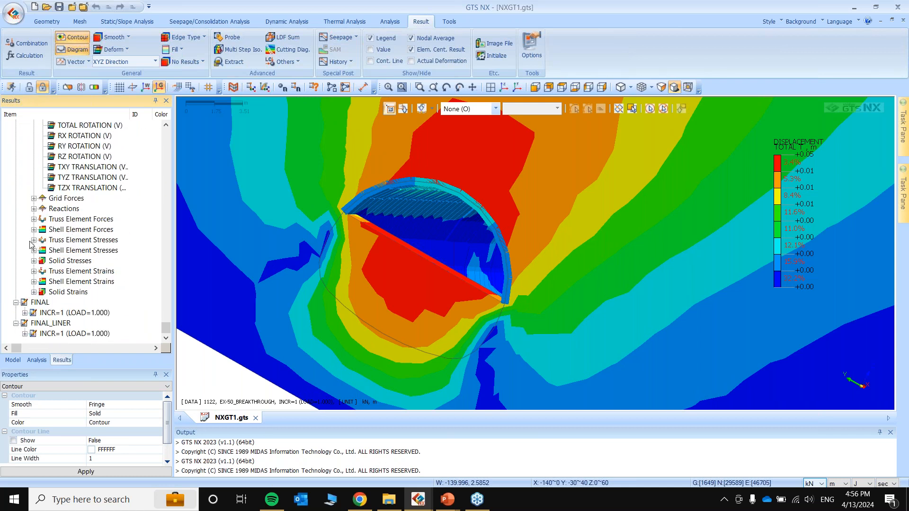
{"action": "left_click", "coordinate": [33, 261]}
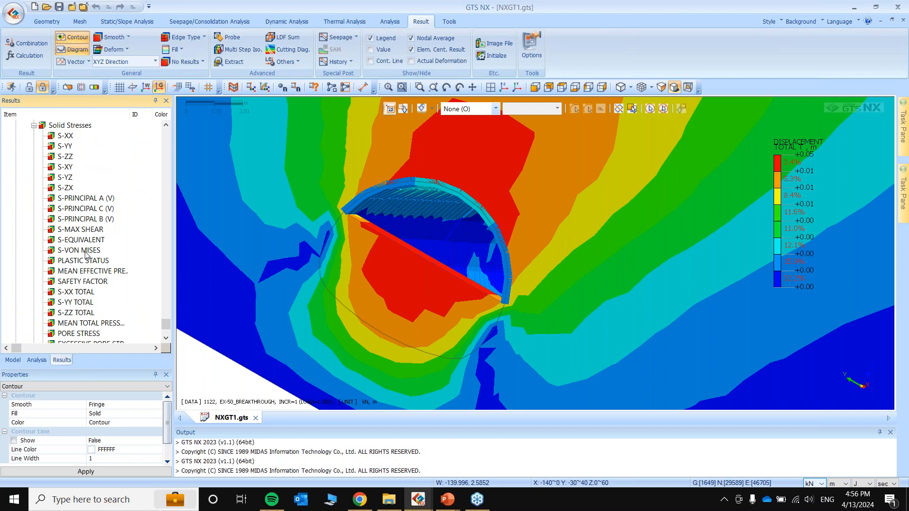
{"action": "scroll", "coordinate": [85, 323], "scroll_direction": "down", "scroll_amount": 1}
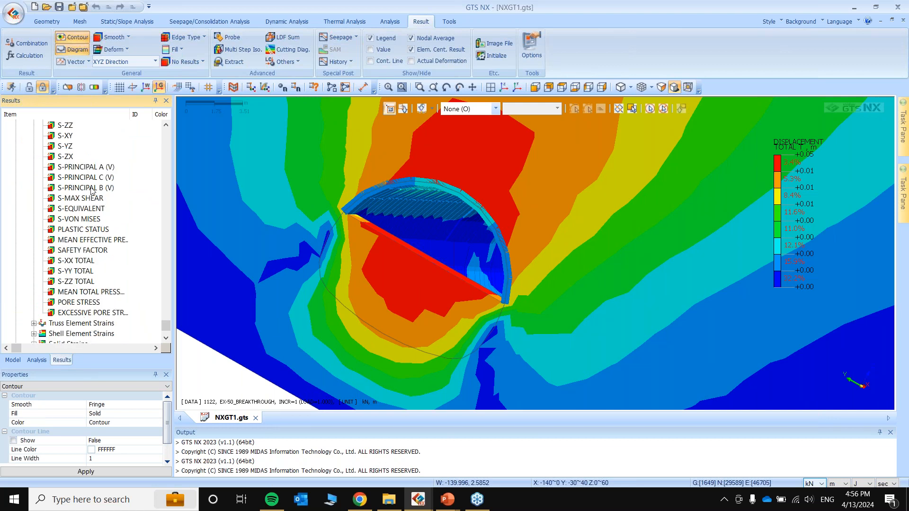
{"action": "left_click", "coordinate": [101, 230]}
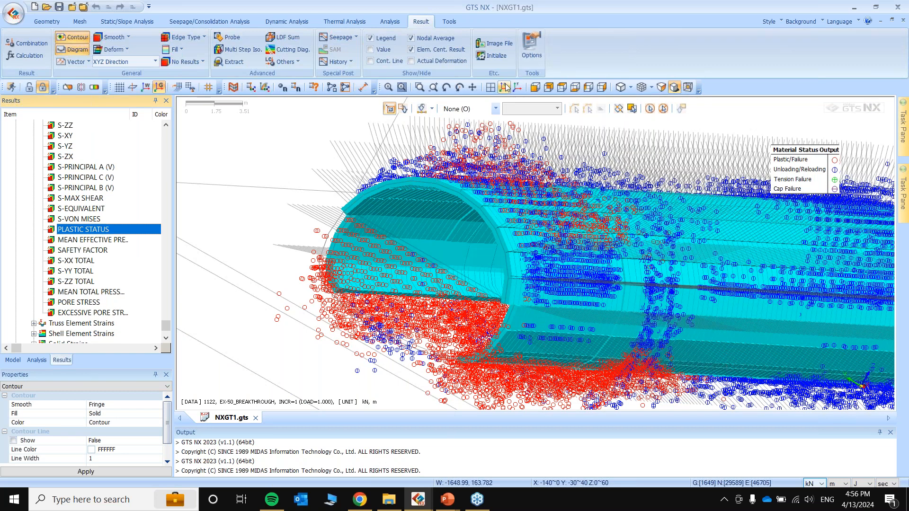
Examine the plastic points around the tunnel lining and in the bench, looking along the tunnel axis.
{"action": "left_click", "coordinate": [506, 87]}
{"action": "scroll", "coordinate": [520, 256], "scroll_direction": "up", "scroll_amount": 3}
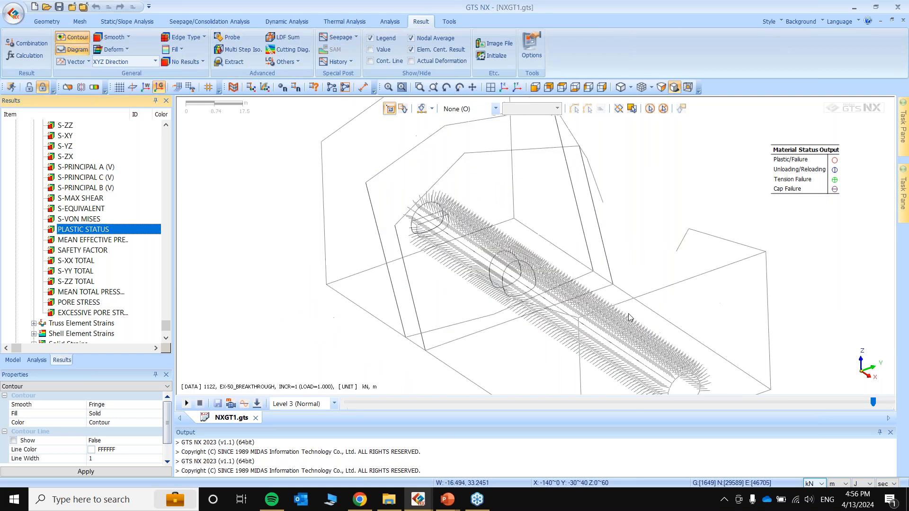
{"action": "left_click", "coordinate": [588, 87]}
{"action": "left_click", "coordinate": [589, 88]}
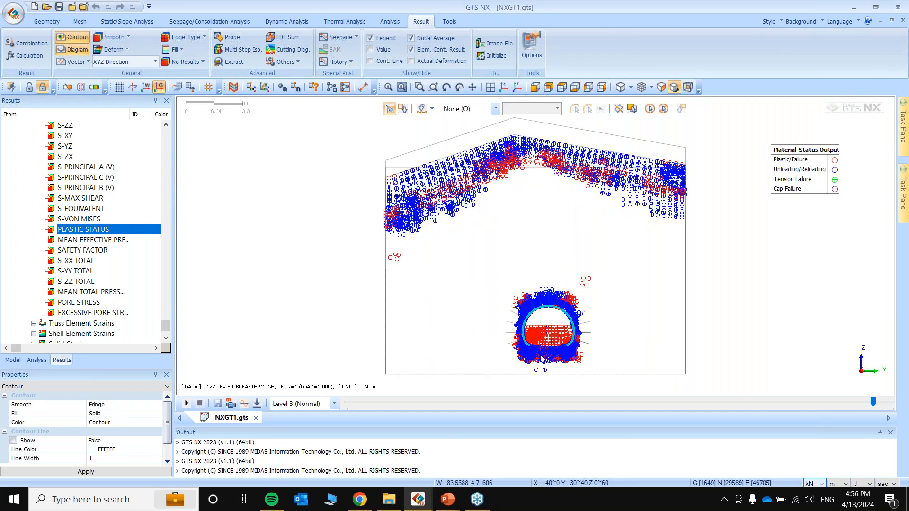
{"action": "scroll", "coordinate": [542, 362], "scroll_direction": "up", "scroll_amount": 3}
{"action": "scroll", "coordinate": [544, 368], "scroll_direction": "up", "scroll_amount": 1}
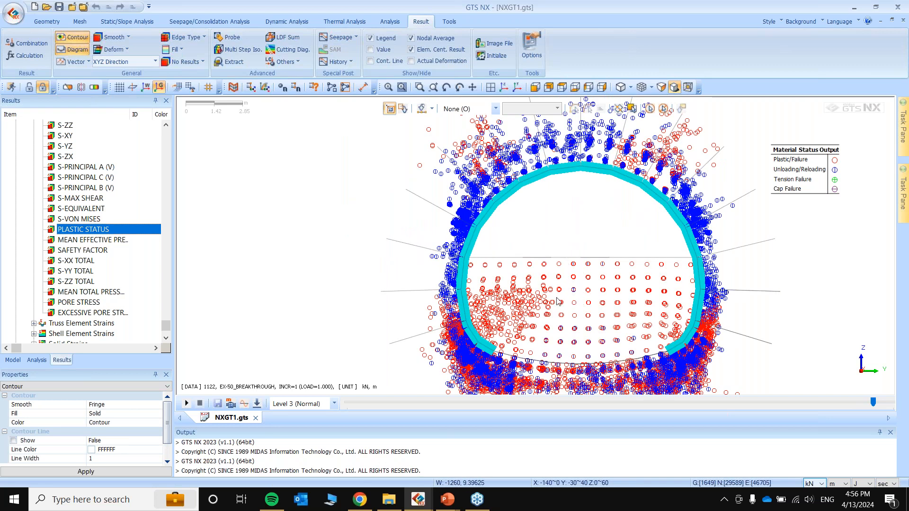
{"action": "scroll", "coordinate": [566, 299], "scroll_direction": "up", "scroll_amount": 5}
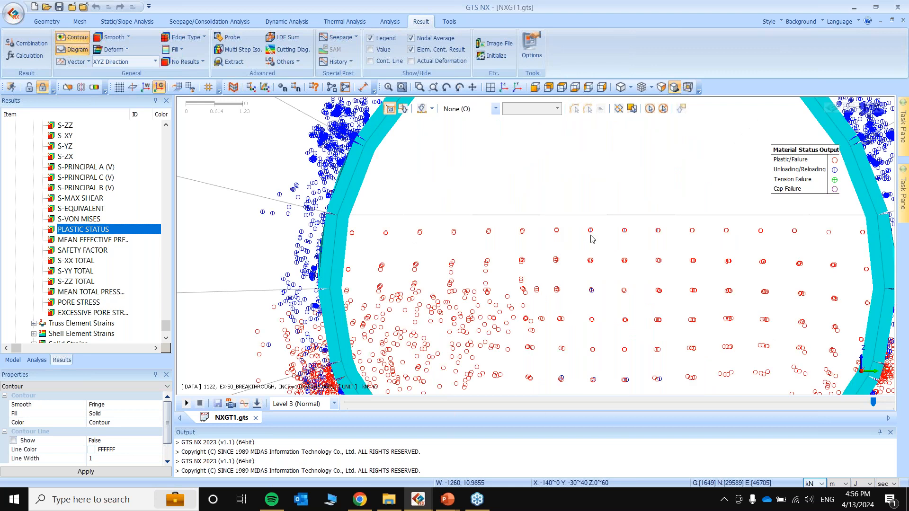
{"action": "scroll", "coordinate": [587, 229], "scroll_direction": "down", "scroll_amount": 4}
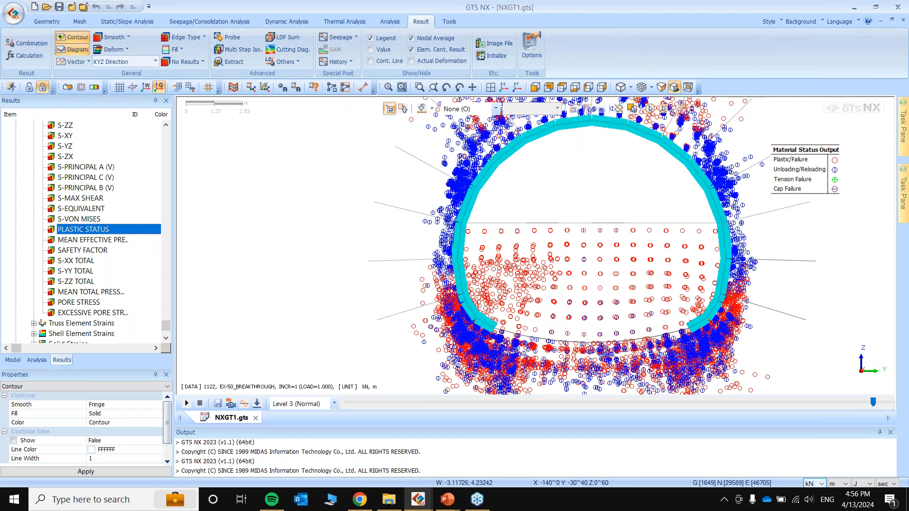
{"action": "scroll", "coordinate": [406, 298], "scroll_direction": "down", "scroll_amount": 1}
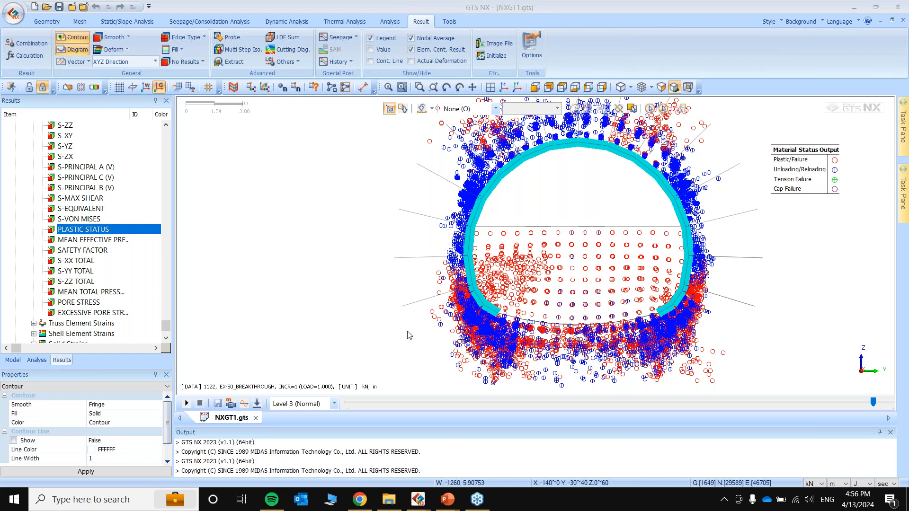
{"action": "scroll", "coordinate": [475, 282], "scroll_direction": "down", "scroll_amount": 1}
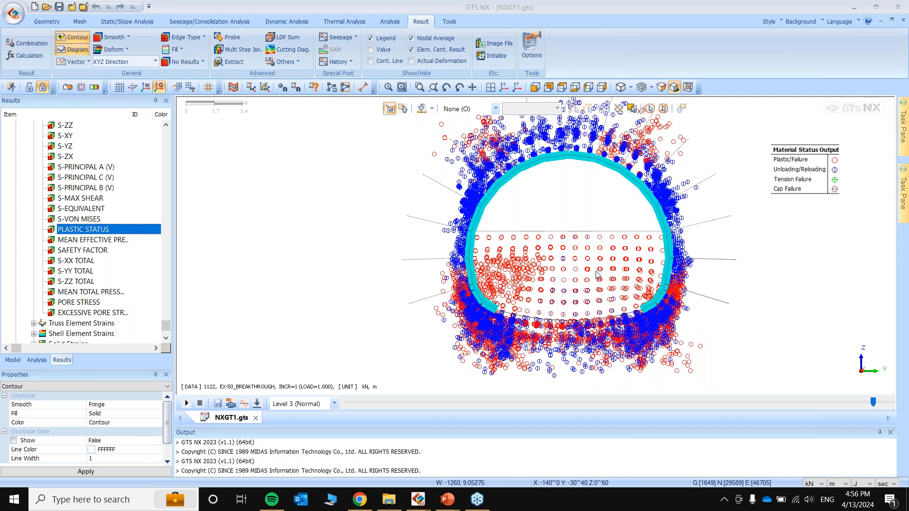
Plot the E-MAX SHEAR solid strain for stage EX-50_BREAKTHROUGH with an auto-ranged legend in isometric view.
{"action": "scroll", "coordinate": [106, 289], "scroll_direction": "down", "scroll_amount": 2}
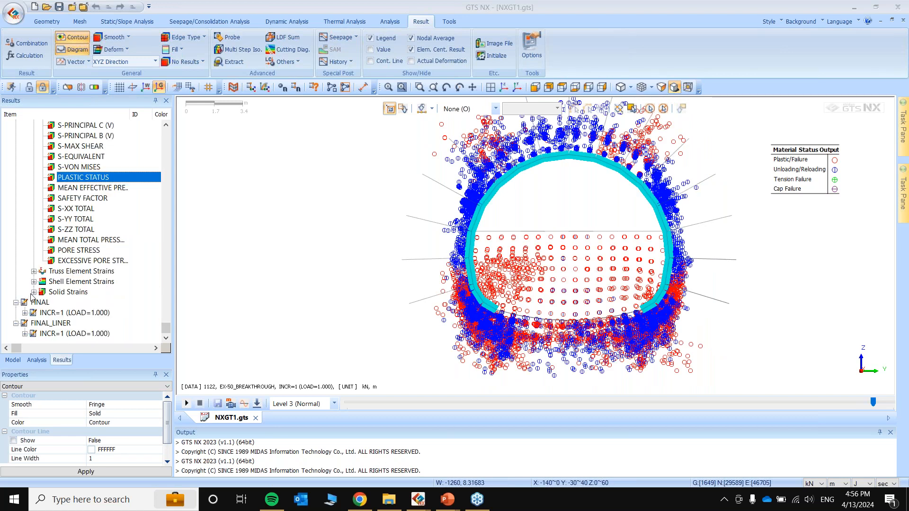
{"action": "left_click", "coordinate": [33, 292]}
{"action": "left_click", "coordinate": [93, 282]}
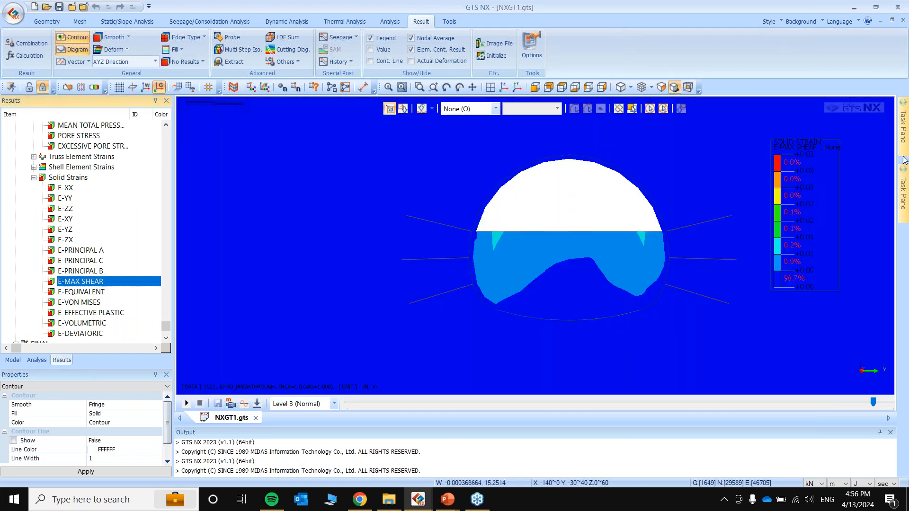
{"action": "right_click", "coordinate": [790, 194]}
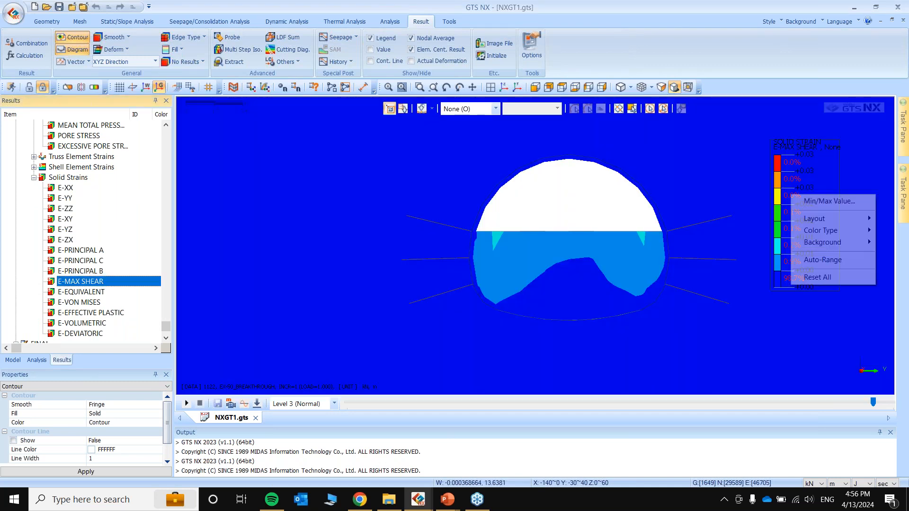
{"action": "left_click", "coordinate": [838, 258]}
{"action": "left_click", "coordinate": [503, 88]}
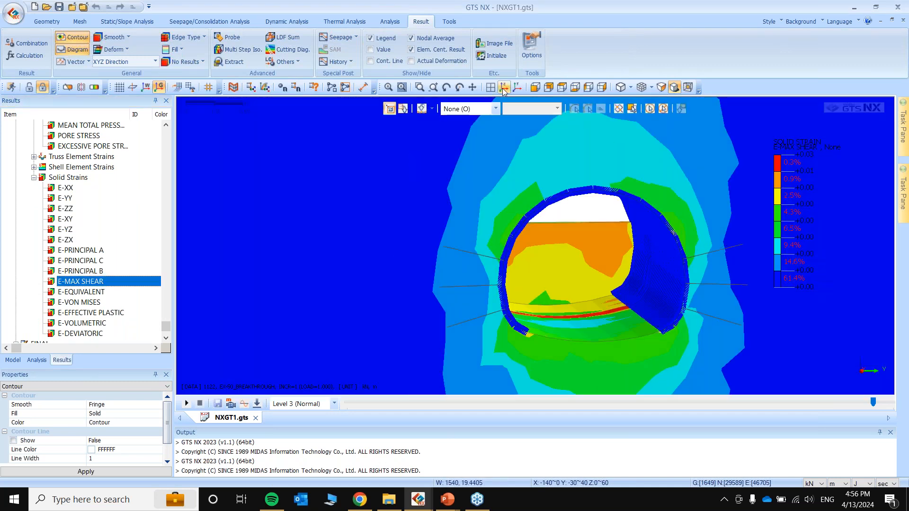
Hide the GNEISS and SANDSTONE mesh sets and inspect the shear strain on the shear zone and tunnel.
{"action": "left_click", "coordinate": [13, 360]}
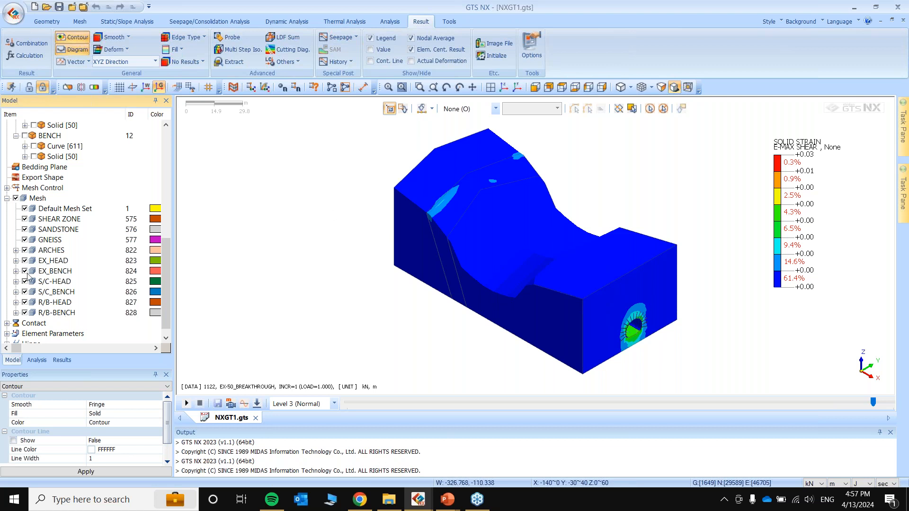
{"action": "left_click", "coordinate": [24, 240]}
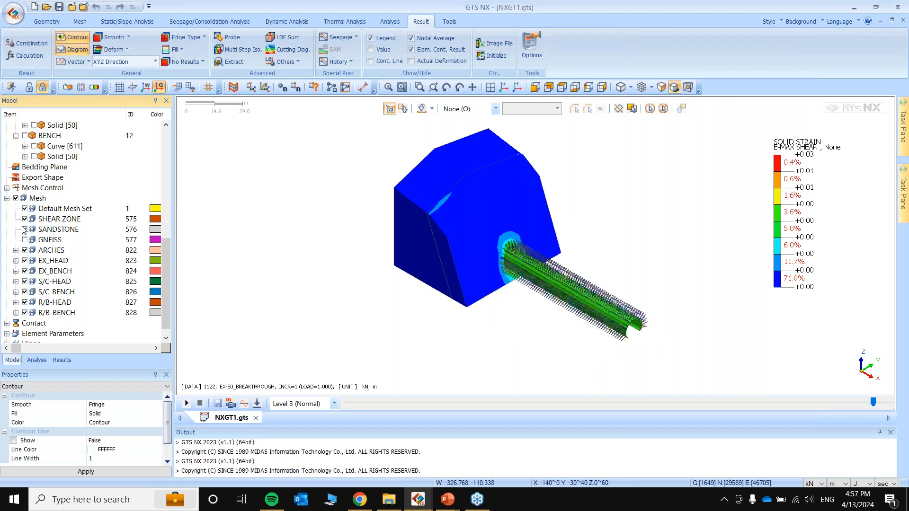
{"action": "left_click", "coordinate": [25, 230]}
{"action": "middle_click_drag", "start_coordinate": [362, 314], "coordinate": [544, 287]}
{"action": "right_click", "coordinate": [807, 228]}
{"action": "left_click", "coordinate": [664, 331]}
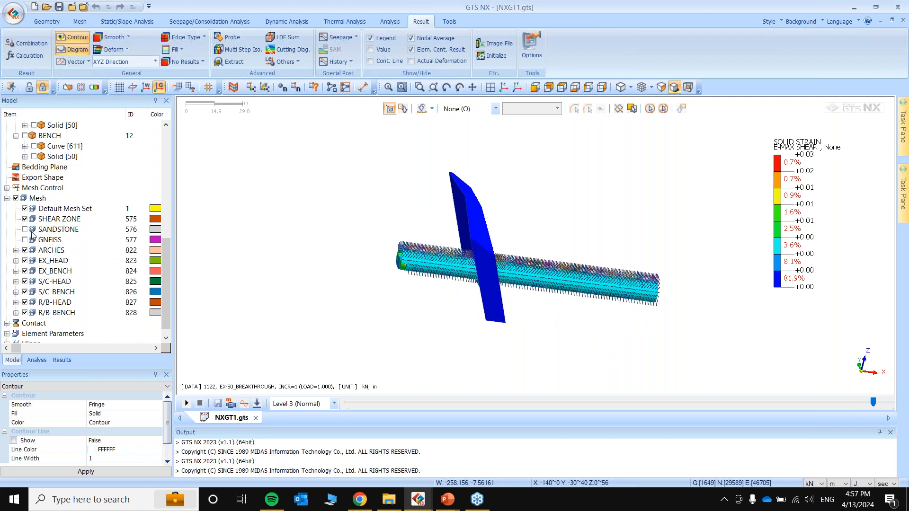
Show the SANDSTONE mesh set again, hide the SHEAR ZONE set and inspect the shear strain where the tunnel meets the sandstone.
{"action": "left_click", "coordinate": [25, 230]}
{"action": "middle_click_drag", "start_coordinate": [550, 251], "coordinate": [563, 273]}
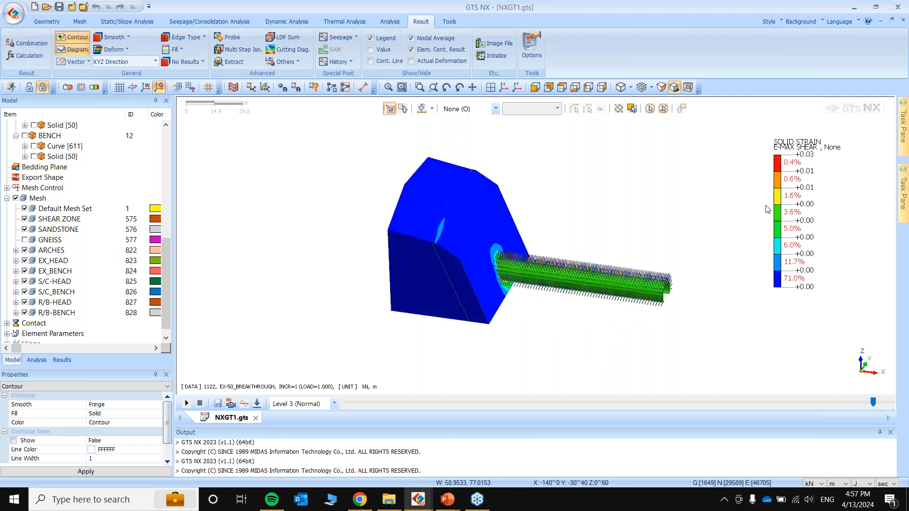
{"action": "left_click", "coordinate": [24, 218]}
{"action": "right_click", "coordinate": [788, 213]}
{"action": "left_click", "coordinate": [658, 262]}
{"action": "middle_click_drag", "start_coordinate": [657, 268], "coordinate": [637, 265]}
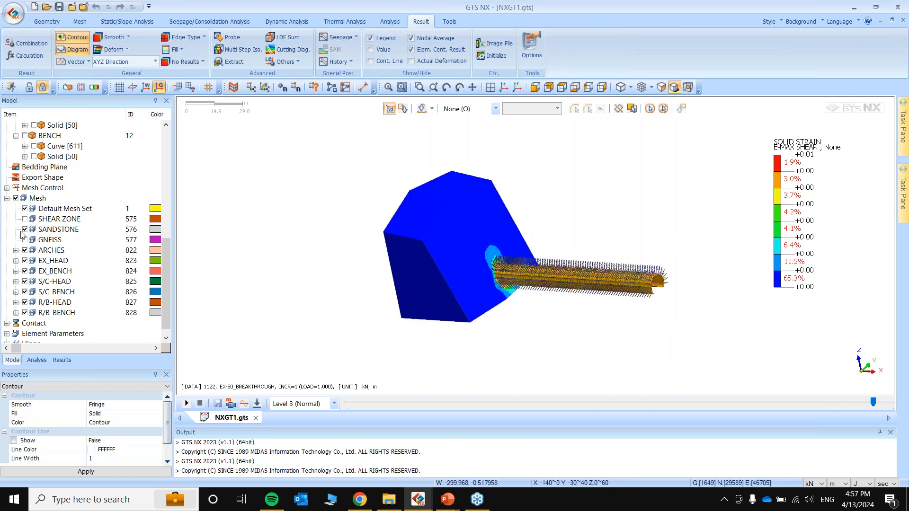
{"action": "scroll", "coordinate": [508, 261], "scroll_direction": "up", "scroll_amount": 5}
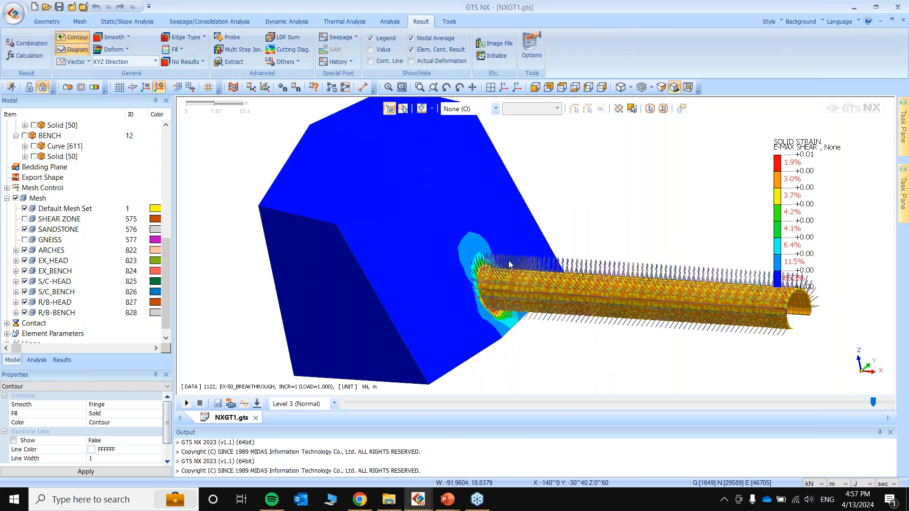
{"action": "scroll", "coordinate": [504, 268], "scroll_direction": "up", "scroll_amount": 6}
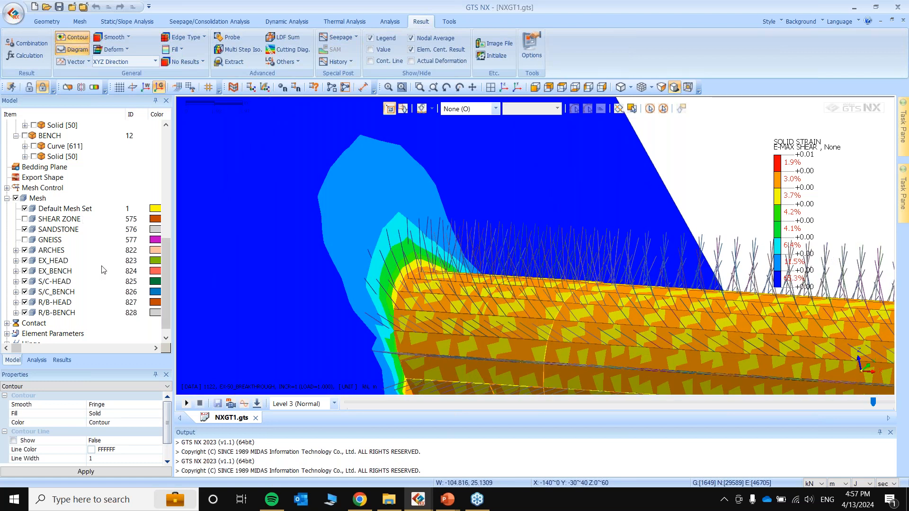
Show the SHEAR ZONE mesh set again in isometric view and return to the list of stage results.
{"action": "left_click", "coordinate": [25, 219]}
{"action": "left_click", "coordinate": [504, 88]}
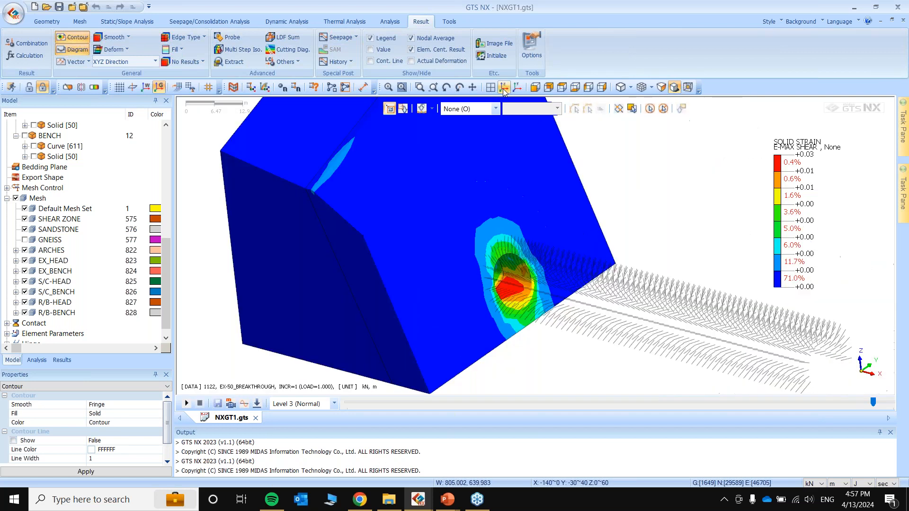
{"action": "left_click", "coordinate": [62, 360]}
Plot the shell membrane force XX for stage FINAL_LINER and auto-range its legend.
{"action": "scroll", "coordinate": [57, 303], "scroll_direction": "down", "scroll_amount": 1}
{"action": "left_click", "coordinate": [25, 333]}
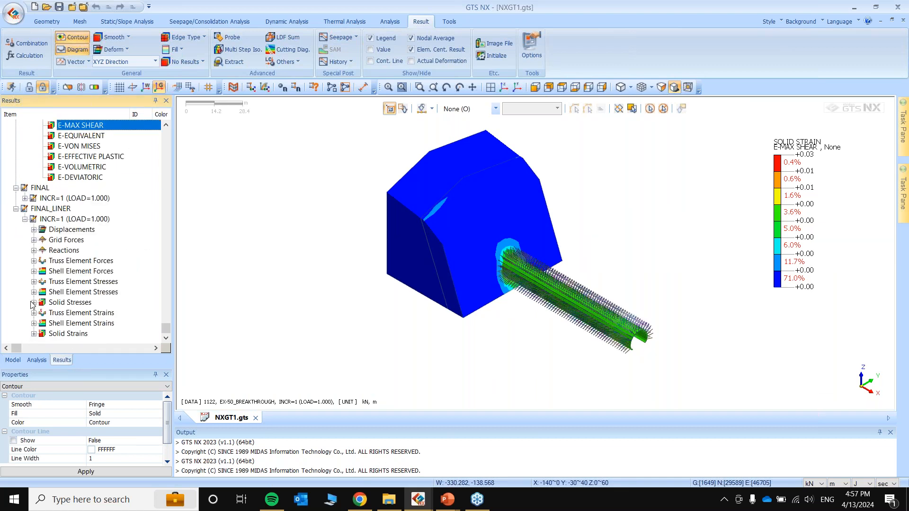
{"action": "left_click", "coordinate": [35, 272]}
{"action": "left_click", "coordinate": [91, 261]}
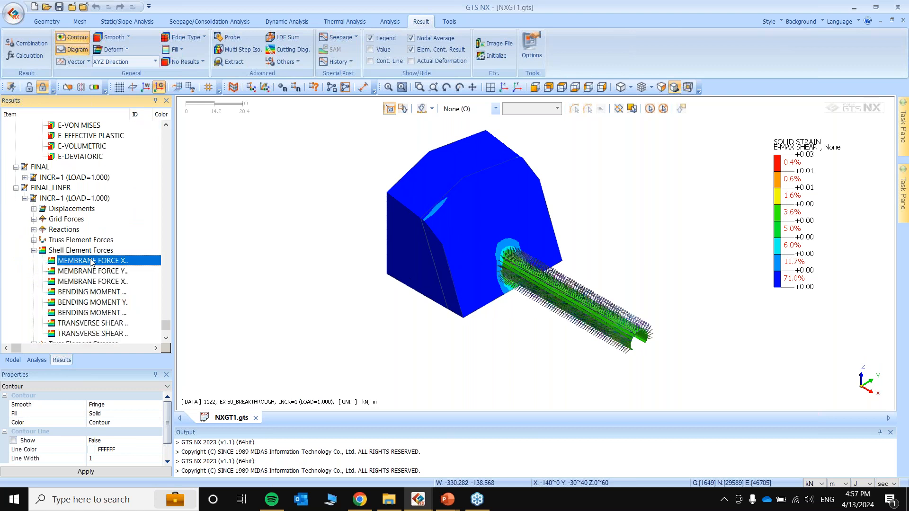
{"action": "right_click", "coordinate": [801, 240]}
{"action": "left_click", "coordinate": [829, 304]}
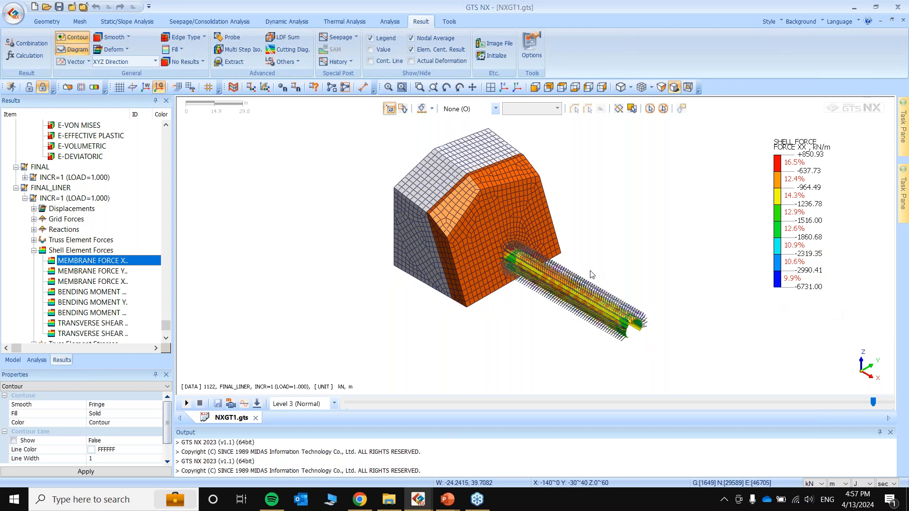
Hide the SHEAR ZONE, SANDSTONE and GNEISS mesh sets along with the R/B-HEAD and R/B-BENCH sets.
{"action": "middle_click_drag", "start_coordinate": [563, 259], "coordinate": [642, 254]}
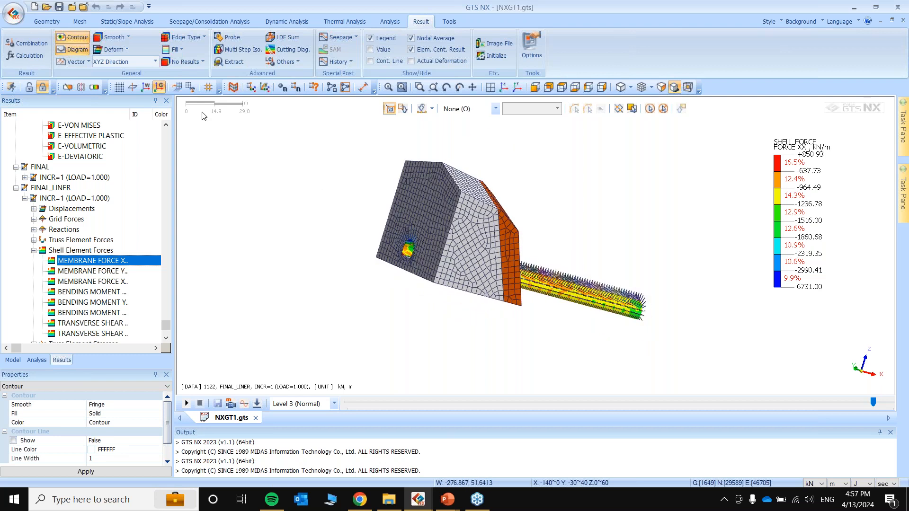
{"action": "left_click", "coordinate": [9, 362]}
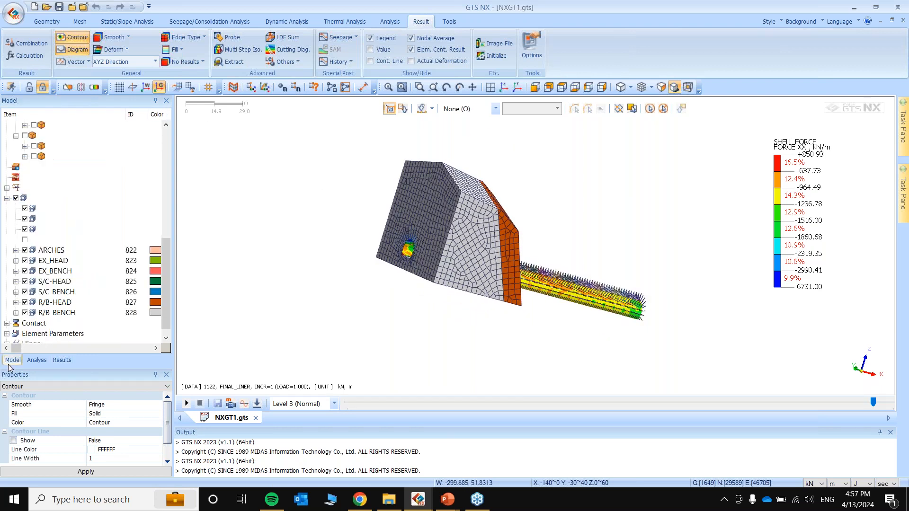
{"action": "left_click", "coordinate": [25, 219]}
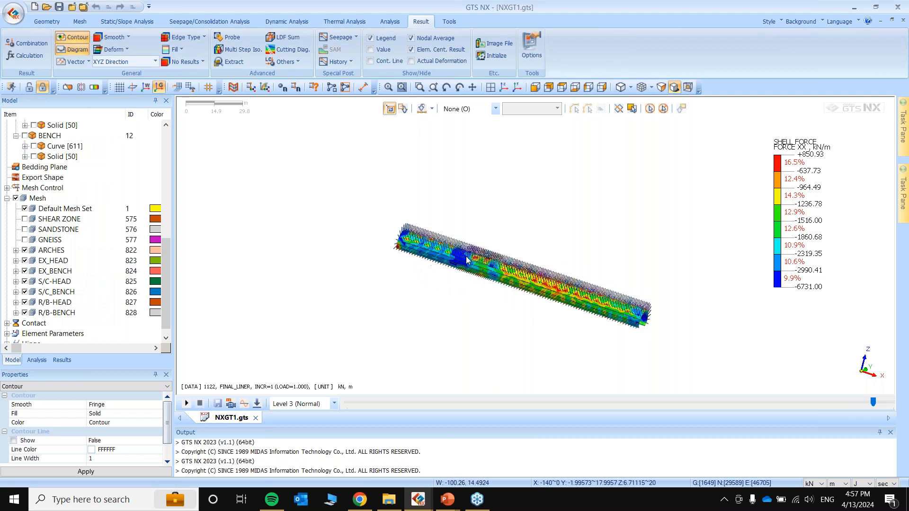
{"action": "left_click", "coordinate": [25, 312]}
{"action": "left_click", "coordinate": [24, 302]}
Inspect the FINAL_LINER membrane force XX contour along the exposed liner, close up around the shear zone crossing.
{"action": "middle_click_drag", "start_coordinate": [799, 273], "coordinate": [725, 276]}
{"action": "right_click", "coordinate": [789, 232]}
{"action": "left_click", "coordinate": [662, 294]}
{"action": "scroll", "coordinate": [536, 297], "scroll_direction": "up", "scroll_amount": 4}
{"action": "scroll", "coordinate": [512, 255], "scroll_direction": "up", "scroll_amount": 4}
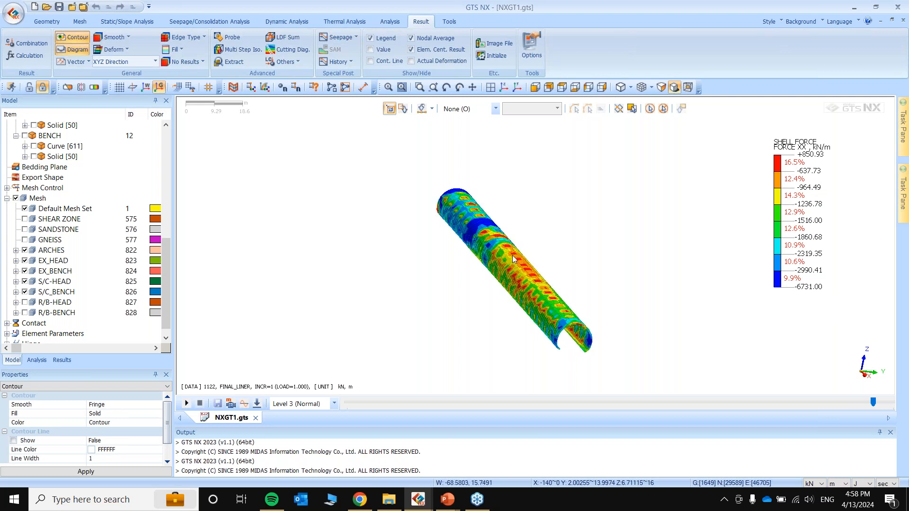
{"action": "middle_click_drag", "start_coordinate": [439, 190], "coordinate": [392, 213]}
{"action": "scroll", "coordinate": [391, 215], "scroll_direction": "up", "scroll_amount": 5}
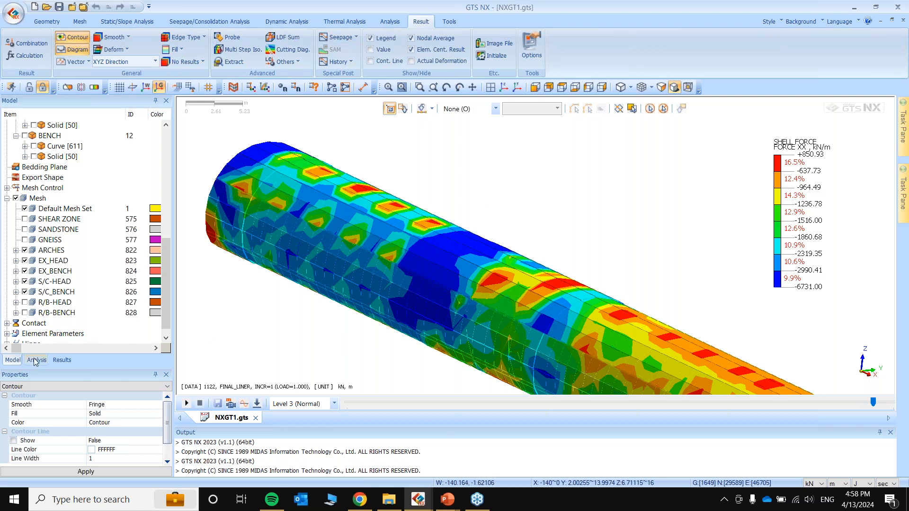
Briefly show the SHEAR ZONE mesh set to locate it along the liner, and examine the membrane forces in the end-on cross-section.
{"action": "left_click", "coordinate": [25, 219]}
{"action": "left_click", "coordinate": [25, 219]}
{"action": "scroll", "coordinate": [470, 262], "scroll_direction": "down", "scroll_amount": 3}
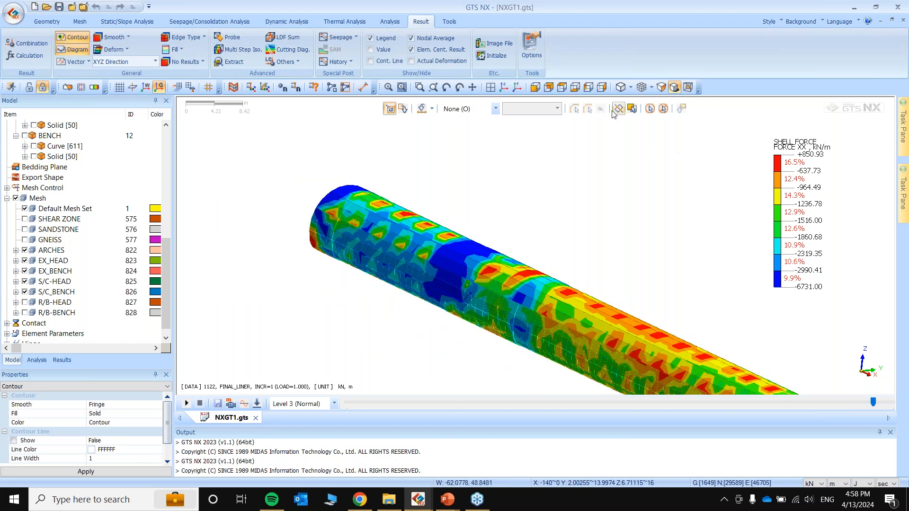
{"action": "left_click", "coordinate": [600, 89]}
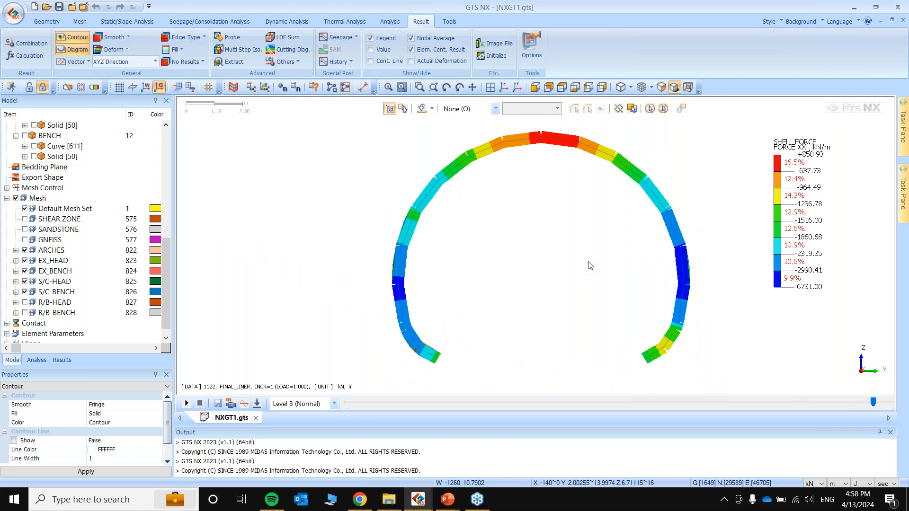
Plot the shell membrane force XX for stage EX-22.
{"action": "left_click", "coordinate": [62, 360]}
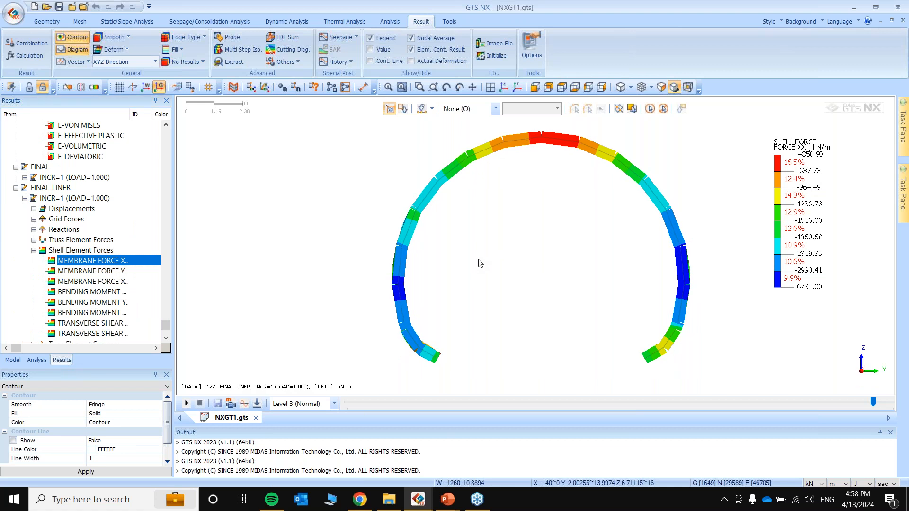
{"action": "scroll", "coordinate": [114, 265], "scroll_direction": "up", "scroll_amount": 15}
{"action": "scroll", "coordinate": [113, 263], "scroll_direction": "up", "scroll_amount": 6}
{"action": "left_click_drag", "start_coordinate": [166, 296], "coordinate": [165, 194]}
{"action": "left_click", "coordinate": [25, 292]}
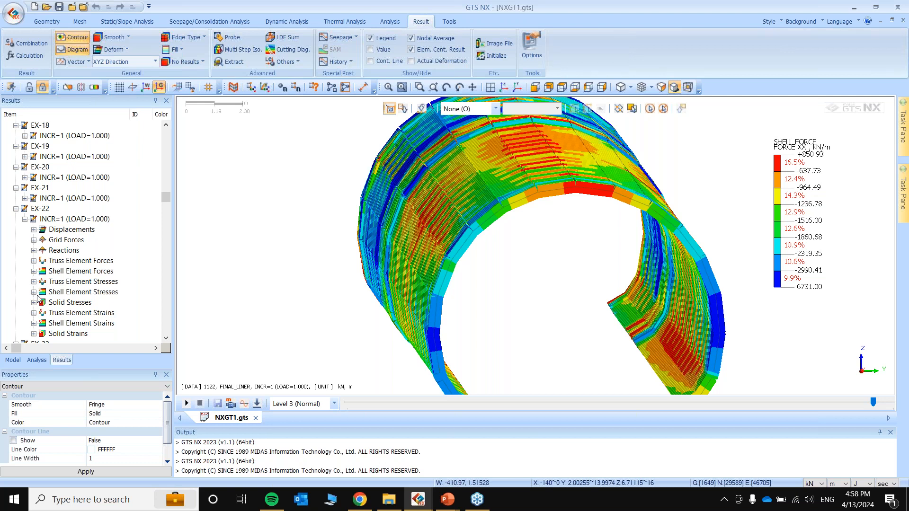
{"action": "left_click", "coordinate": [33, 292]}
{"action": "scroll", "coordinate": [74, 227], "scroll_direction": "up", "scroll_amount": 3}
{"action": "left_click", "coordinate": [33, 198]}
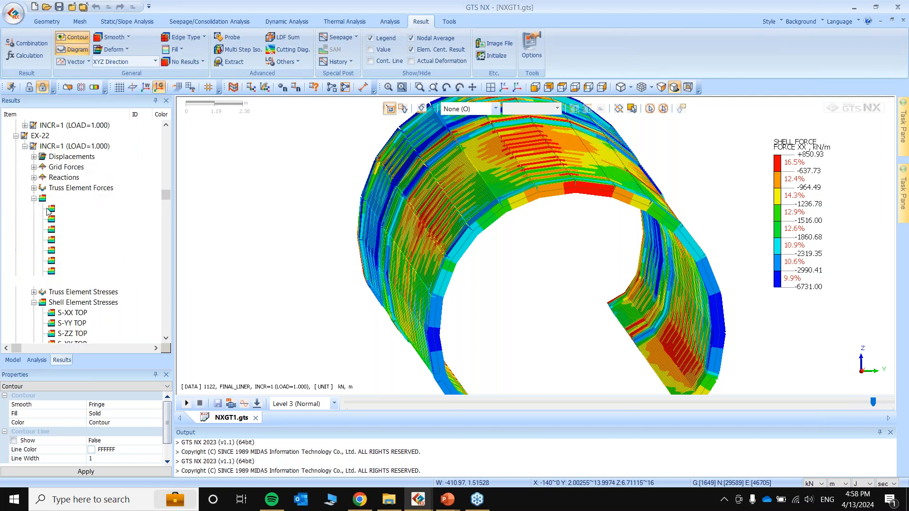
{"action": "left_click", "coordinate": [88, 209]}
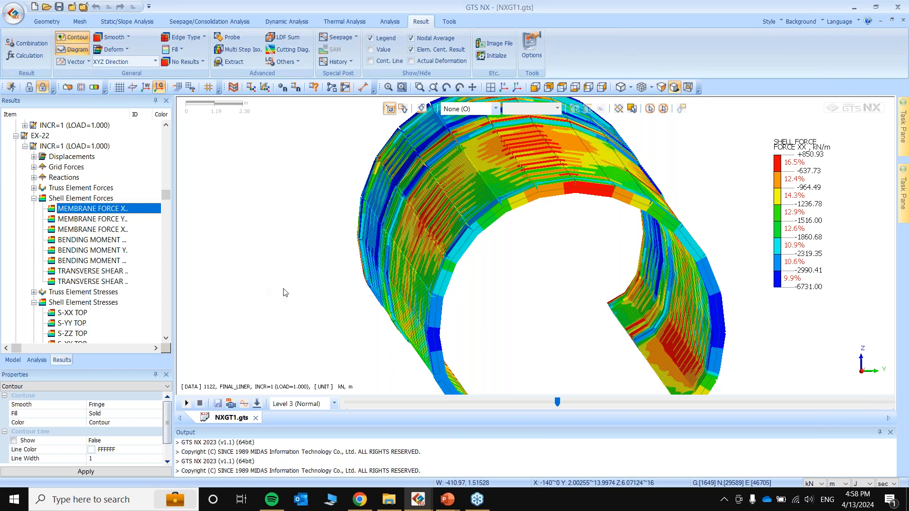
Inspect the EX-22 liner forces near the tunnel face in isometric view and return to the FINAL_LINER results list.
{"action": "middle_click_drag", "start_coordinate": [570, 251], "coordinate": [617, 214]}
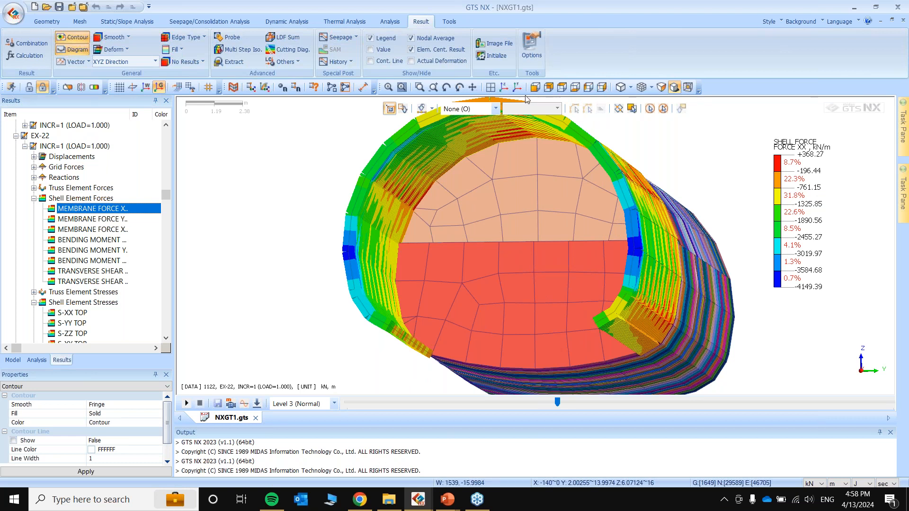
{"action": "left_click", "coordinate": [507, 93]}
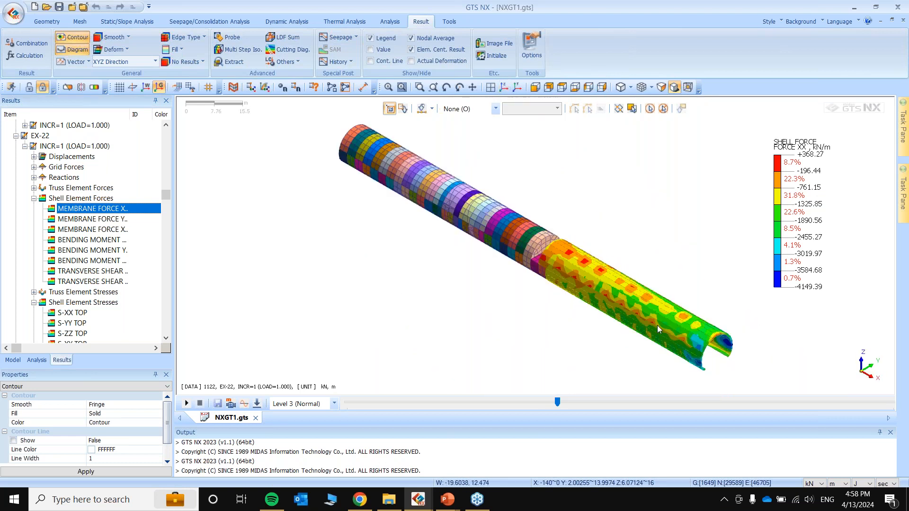
{"action": "scroll", "coordinate": [665, 324], "scroll_direction": "up", "scroll_amount": 5}
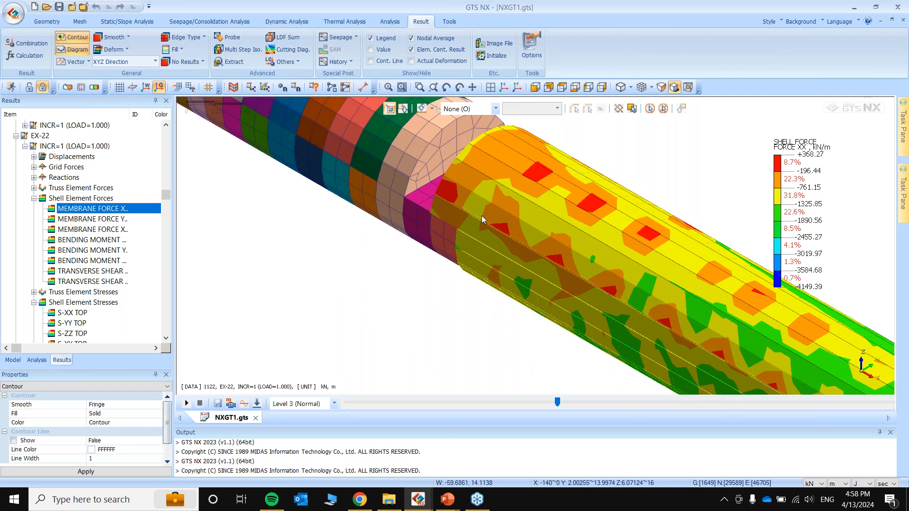
{"action": "scroll", "coordinate": [350, 267], "scroll_direction": "down", "scroll_amount": 3}
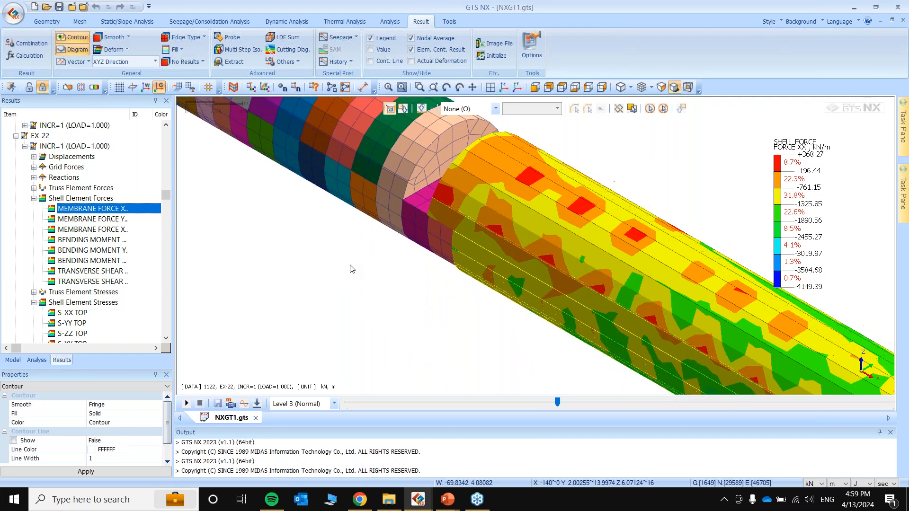
{"action": "scroll", "coordinate": [350, 269], "scroll_direction": "down", "scroll_amount": 2}
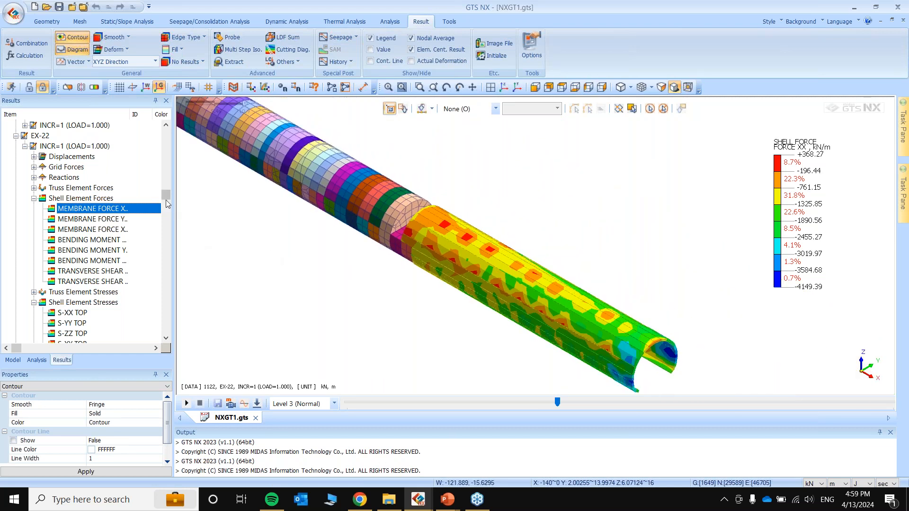
{"action": "scroll", "coordinate": [168, 197], "scroll_direction": "down", "scroll_amount": 2}
{"action": "left_click_drag", "start_coordinate": [170, 206], "coordinate": [169, 340]}
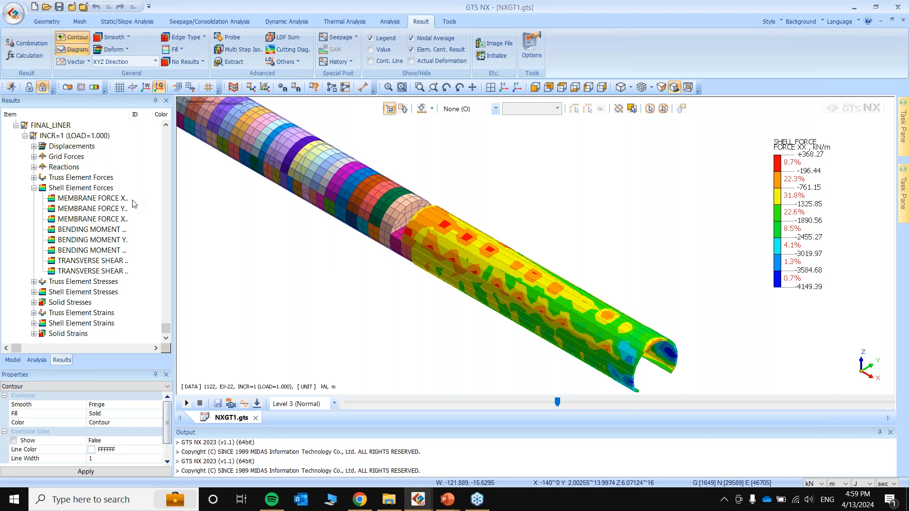
Switch to the NXGT13.gts model window and enlarge its view of the shear liner and final liner cross-section.
{"action": "left_click", "coordinate": [415, 506]}
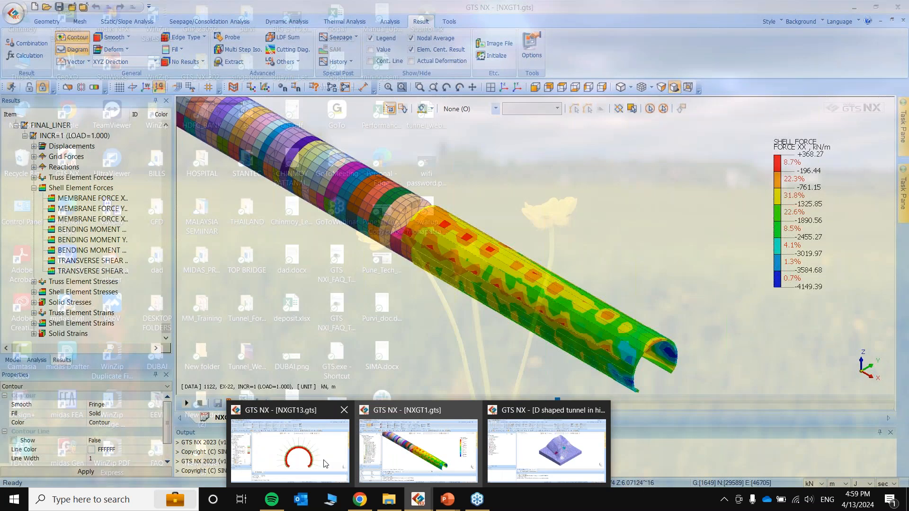
{"action": "left_click", "coordinate": [325, 462]}
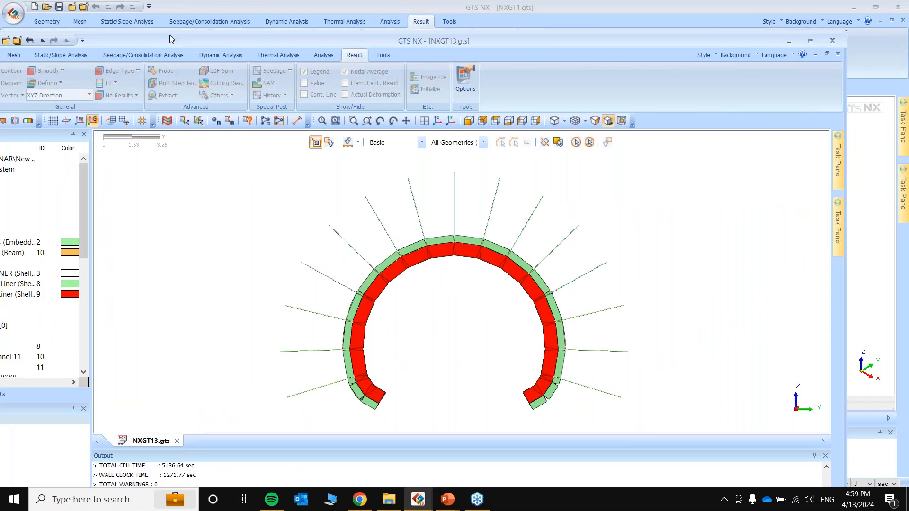
{"action": "scroll", "coordinate": [539, 355], "scroll_direction": "up", "scroll_amount": 2}
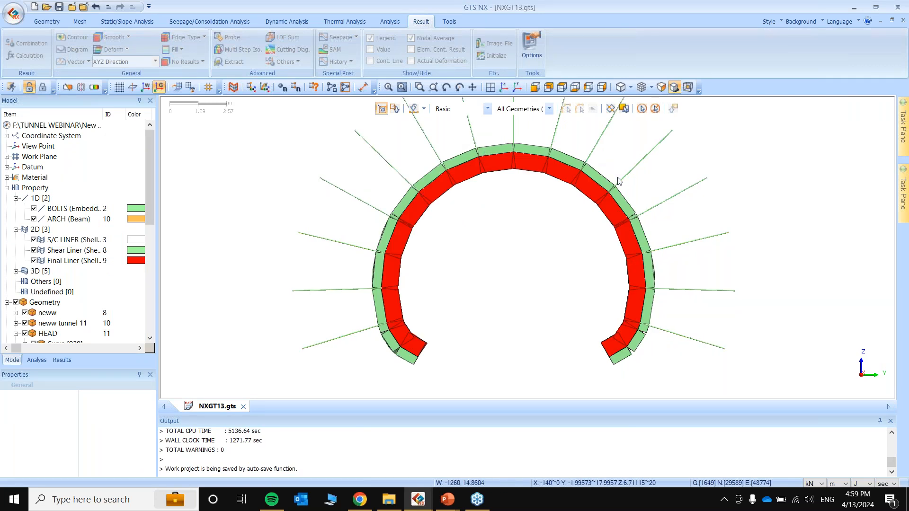
{"action": "scroll", "coordinate": [507, 217], "scroll_direction": "up", "scroll_amount": 1}
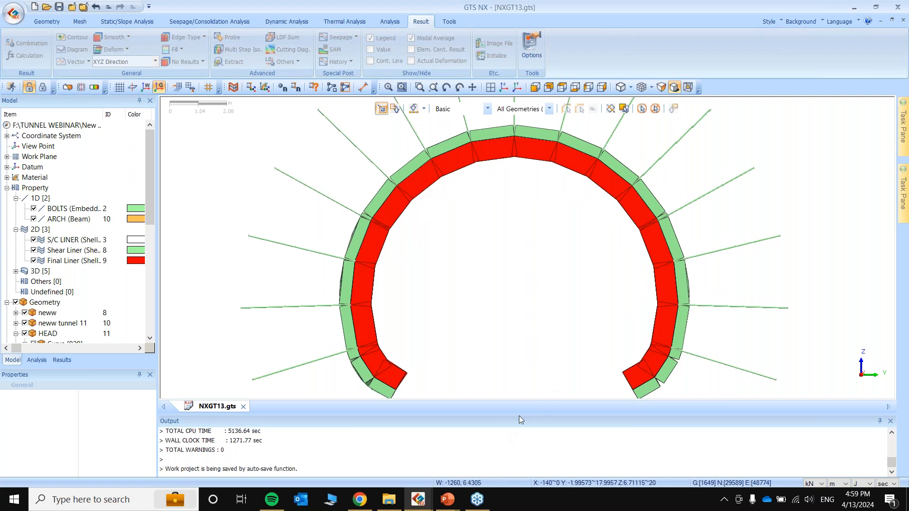
{"action": "left_click_drag", "start_coordinate": [517, 415], "coordinate": [516, 436]}
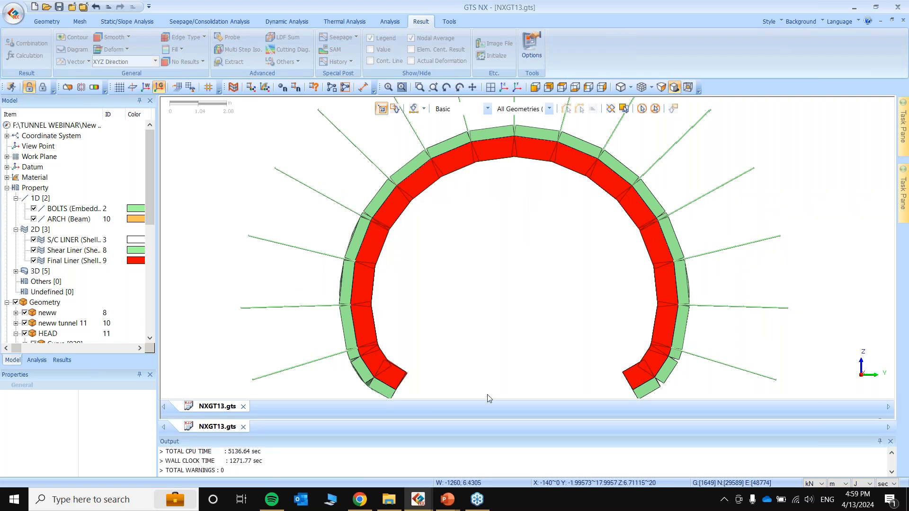
Open the material list and review the non-linear and porous properties of INTACT GNEISS without changing them.
{"action": "left_click", "coordinate": [83, 21]}
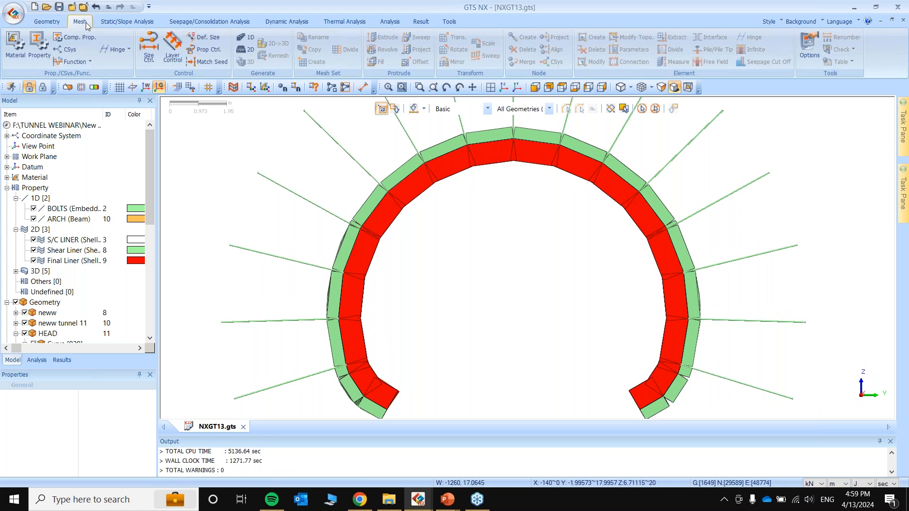
{"action": "left_click", "coordinate": [15, 47]}
{"action": "double_click", "coordinate": [66, 182]}
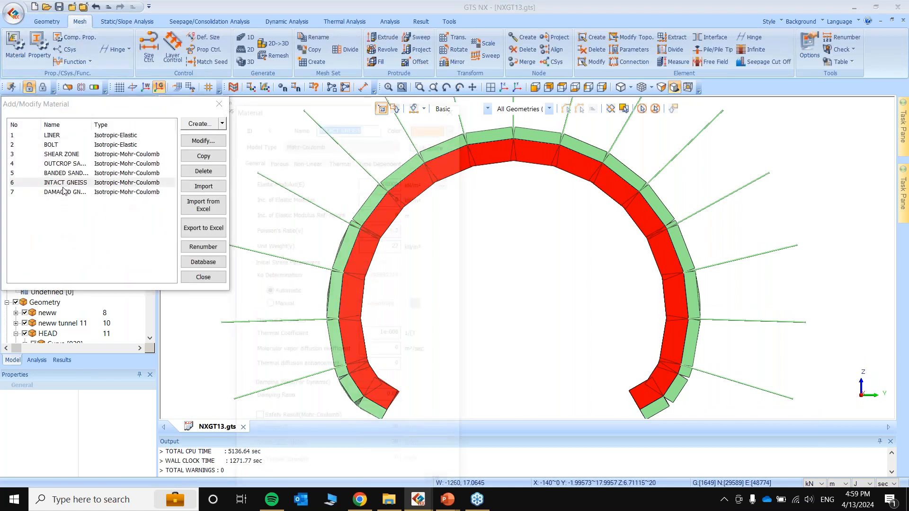
{"action": "left_click", "coordinate": [307, 157]}
{"action": "left_click", "coordinate": [277, 157]}
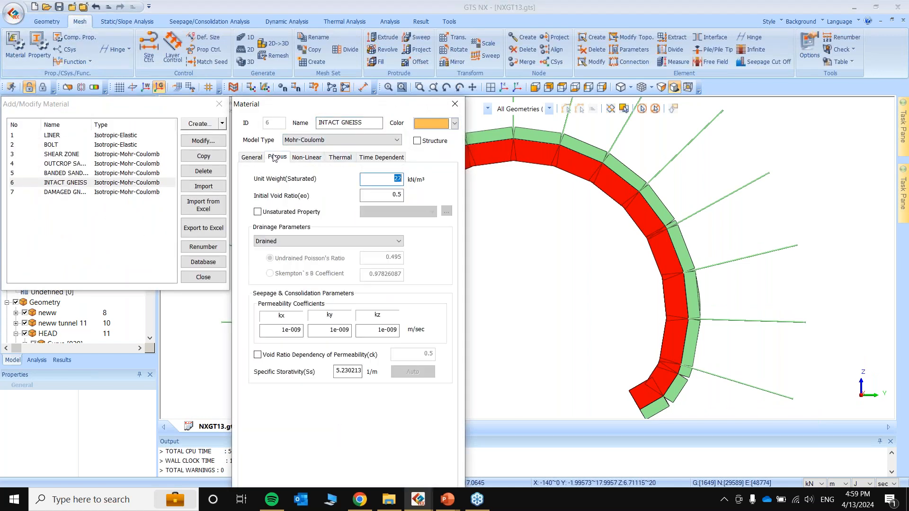
{"action": "left_click", "coordinate": [453, 109]}
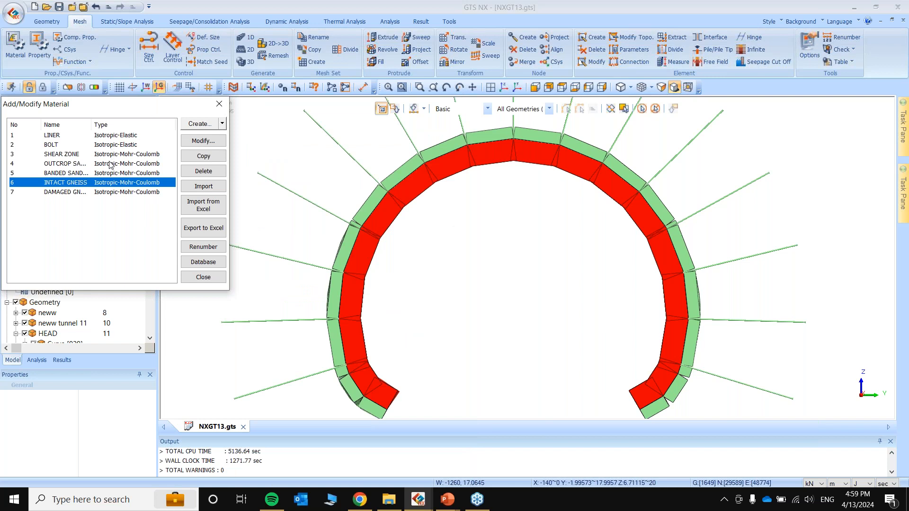
Review the OUTCROP SANDSTONE and SHEAR ZONE material parameters, including cohesion and friction angle, and close the material list.
{"action": "double_click", "coordinate": [110, 165]}
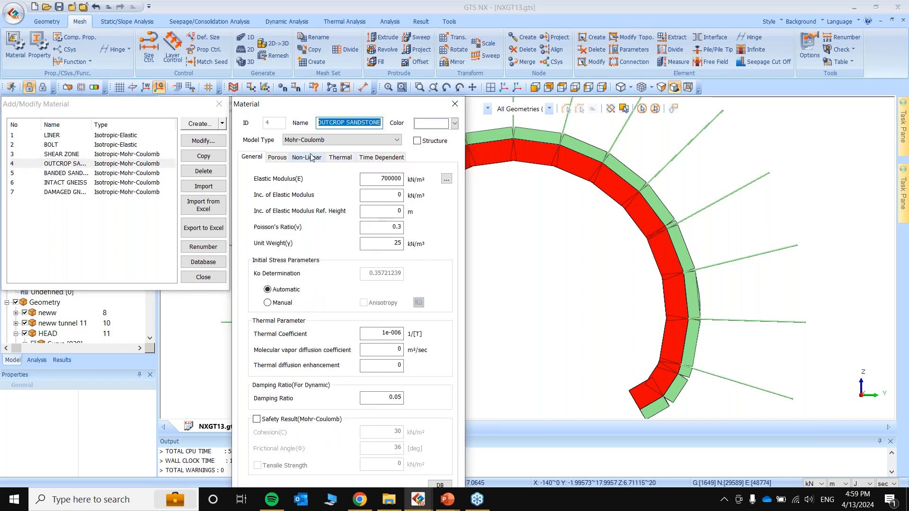
{"action": "left_click", "coordinate": [454, 103]}
{"action": "double_click", "coordinate": [118, 158]}
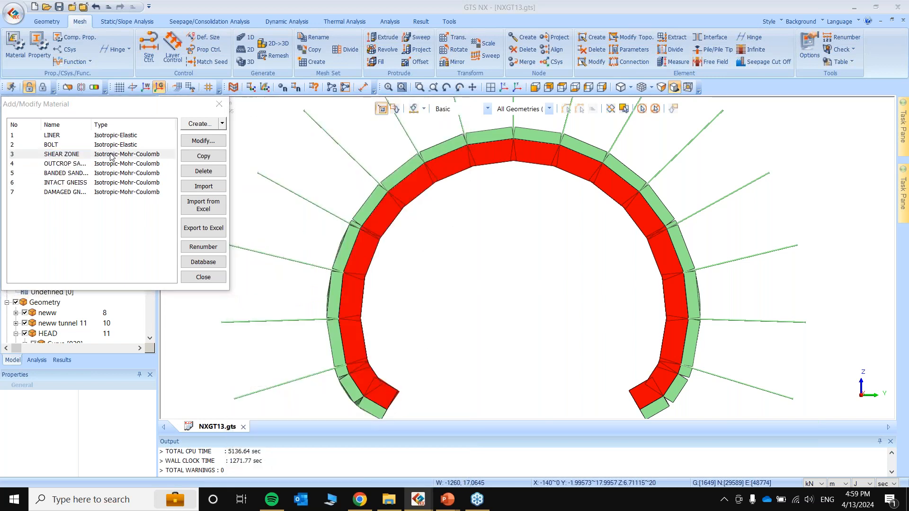
{"action": "left_click", "coordinate": [338, 73]}
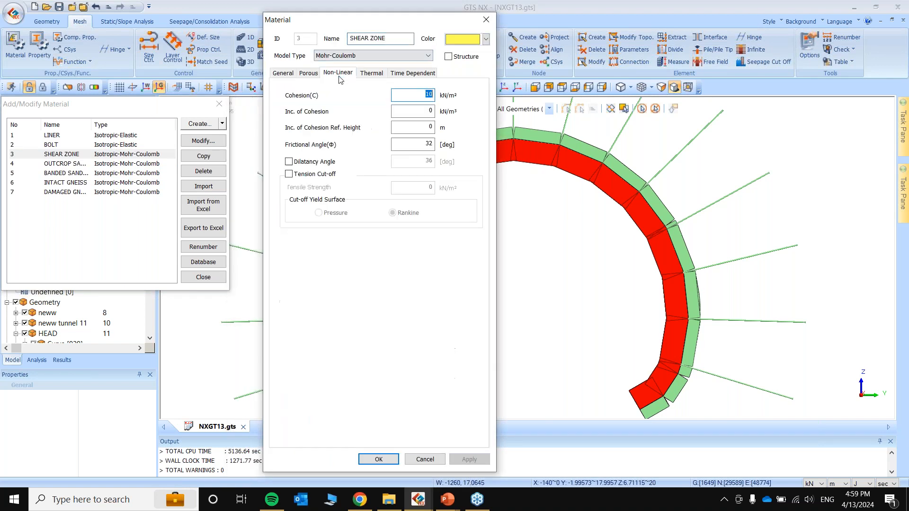
{"action": "left_click", "coordinate": [283, 73]}
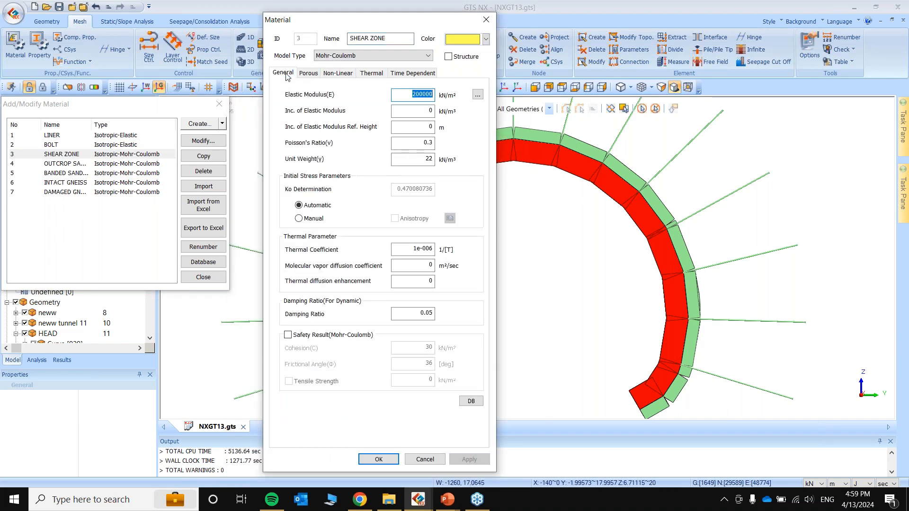
{"action": "left_click", "coordinate": [322, 74]}
{"action": "left_click", "coordinate": [485, 19]}
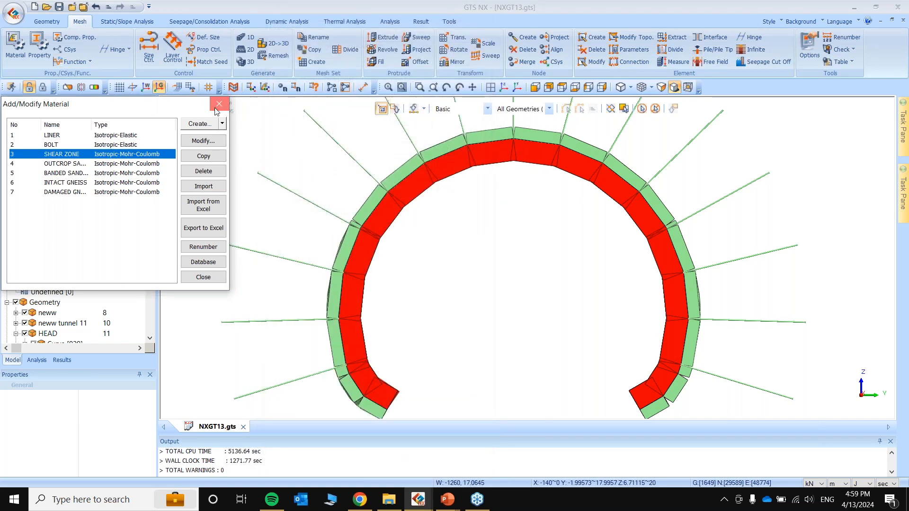
{"action": "left_click", "coordinate": [219, 104]}
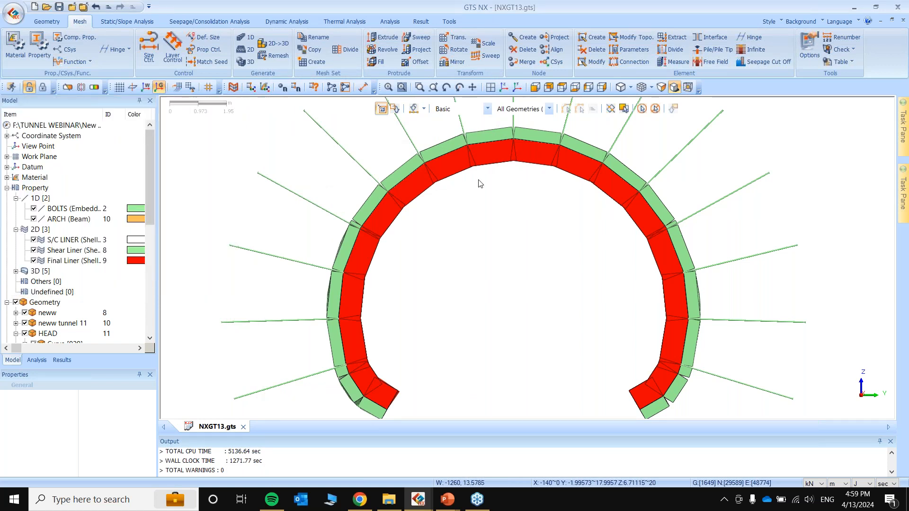
Examine the liners and rock bolts along the whole tunnel in isometric view and in the end-on cross-section.
{"action": "left_click", "coordinate": [504, 90]}
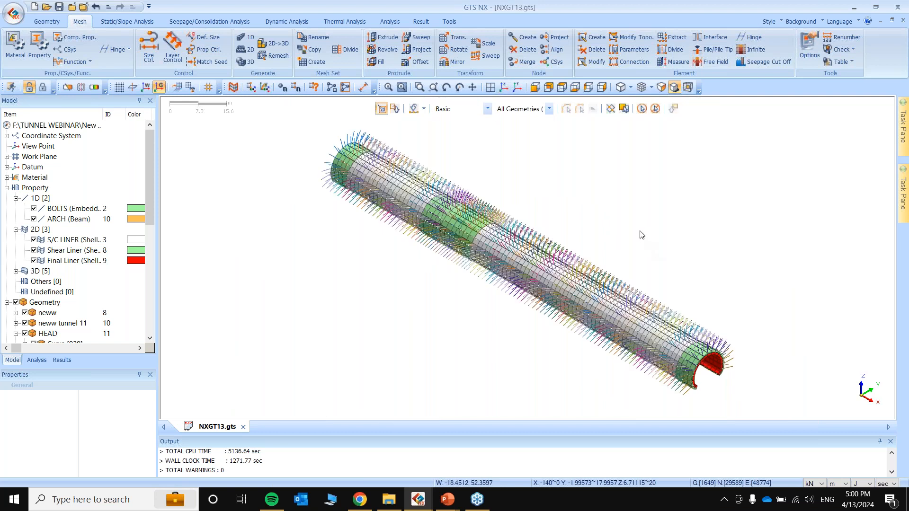
{"action": "left_click", "coordinate": [603, 88]}
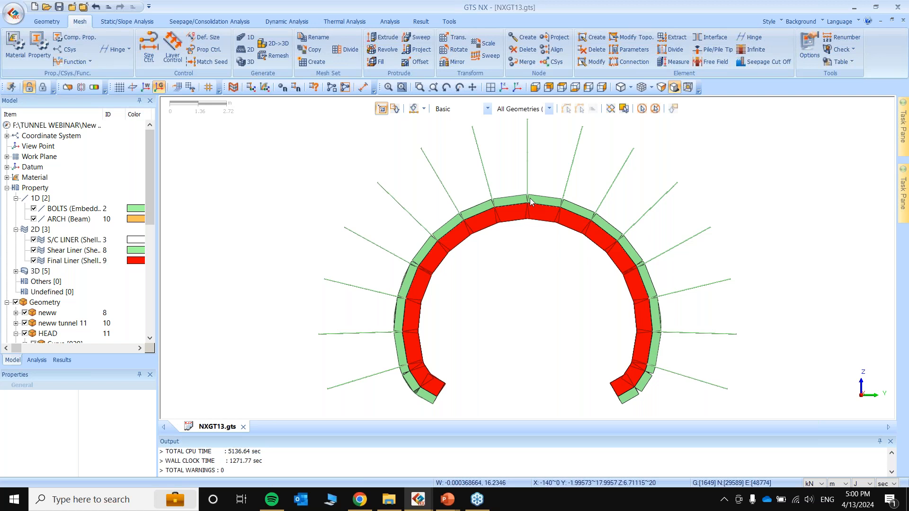
{"action": "scroll", "coordinate": [452, 270], "scroll_direction": "down", "scroll_amount": 3}
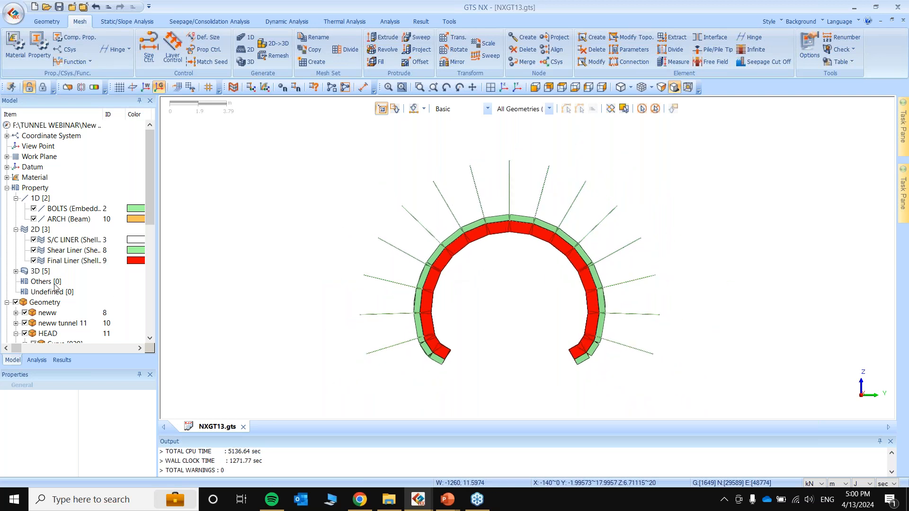
Create a new 3D project with Z as the gravity direction and kN, m, J and sec as units.
{"action": "scroll", "coordinate": [56, 285], "scroll_direction": "down", "scroll_amount": 4}
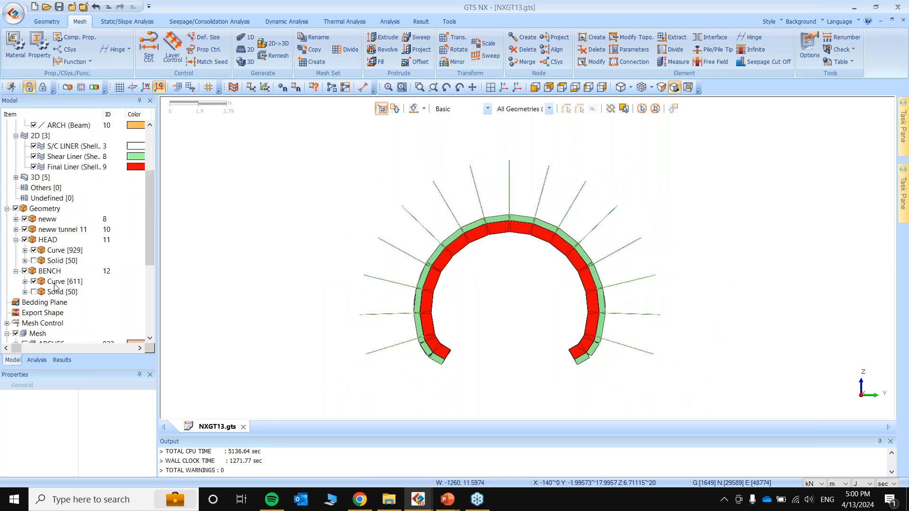
{"action": "left_click", "coordinate": [20, 21]}
{"action": "left_click", "coordinate": [57, 41]}
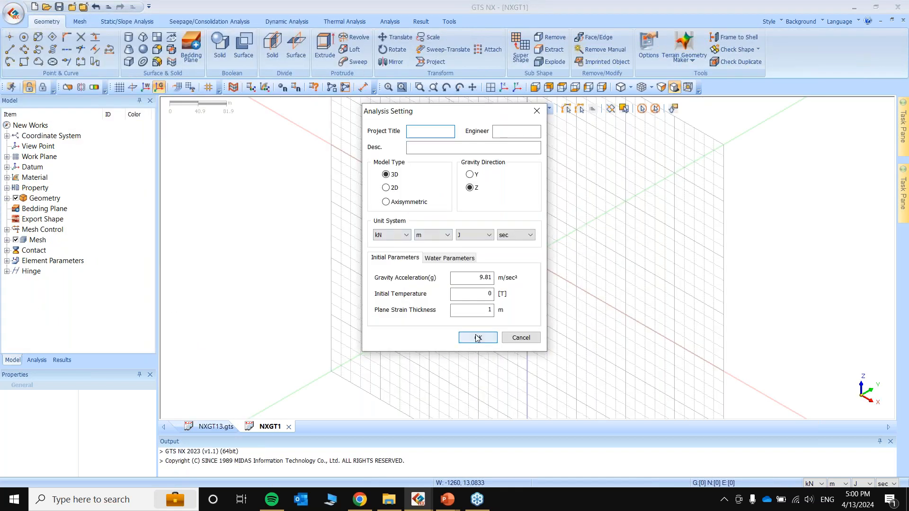
{"action": "left_click", "coordinate": [477, 337]}
Switch to the front view and set the work plane grid width to 2 m with automatic numbering.
{"action": "left_click", "coordinate": [534, 88]}
{"action": "scroll", "coordinate": [586, 223], "scroll_direction": "up", "scroll_amount": 7}
{"action": "scroll", "coordinate": [568, 281], "scroll_direction": "down", "scroll_amount": 5}
{"action": "scroll", "coordinate": [521, 313], "scroll_direction": "up", "scroll_amount": 3}
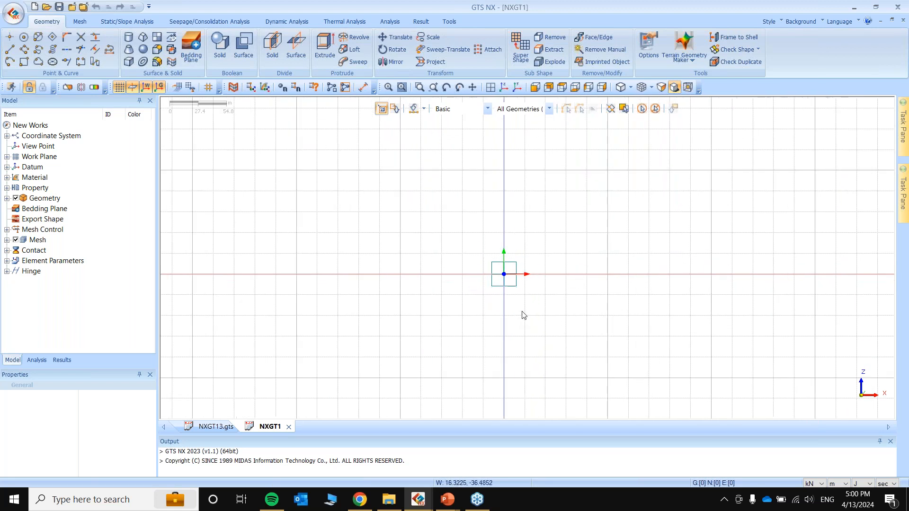
{"action": "left_click", "coordinate": [190, 87]}
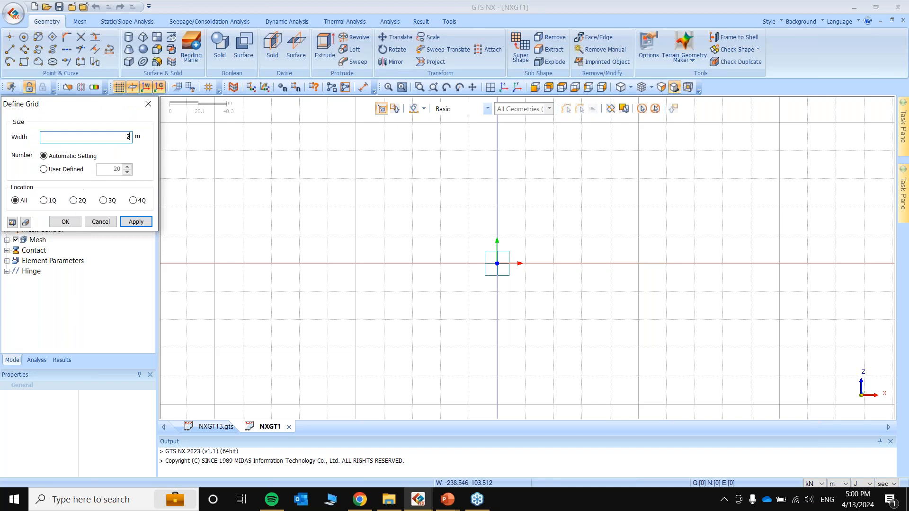
{"action": "left_click", "coordinate": [66, 222]}
Place a full 3 Center Circle tunnel section at the origin with R1 6.5 m, R2 6 m, A1 60 and A2 55 degrees.
{"action": "scroll", "coordinate": [519, 286], "scroll_direction": "up", "scroll_amount": 6}
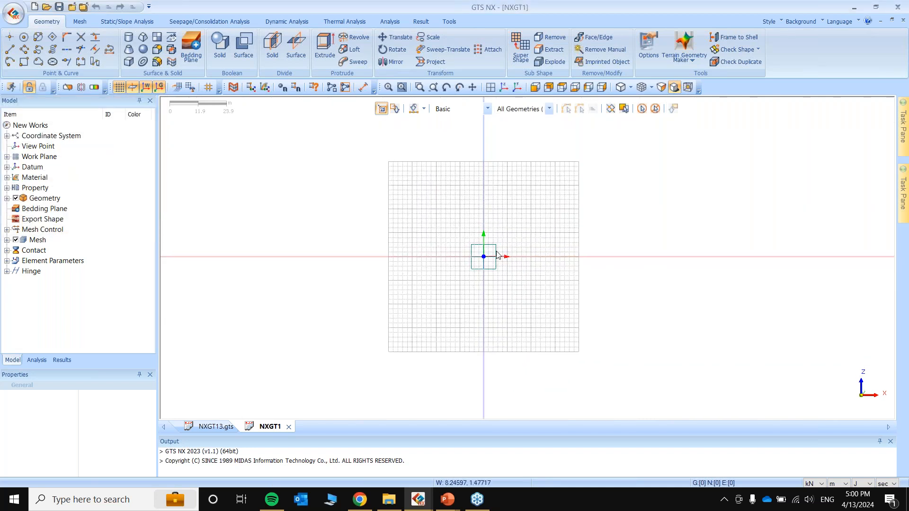
{"action": "scroll", "coordinate": [479, 252], "scroll_direction": "up", "scroll_amount": 4}
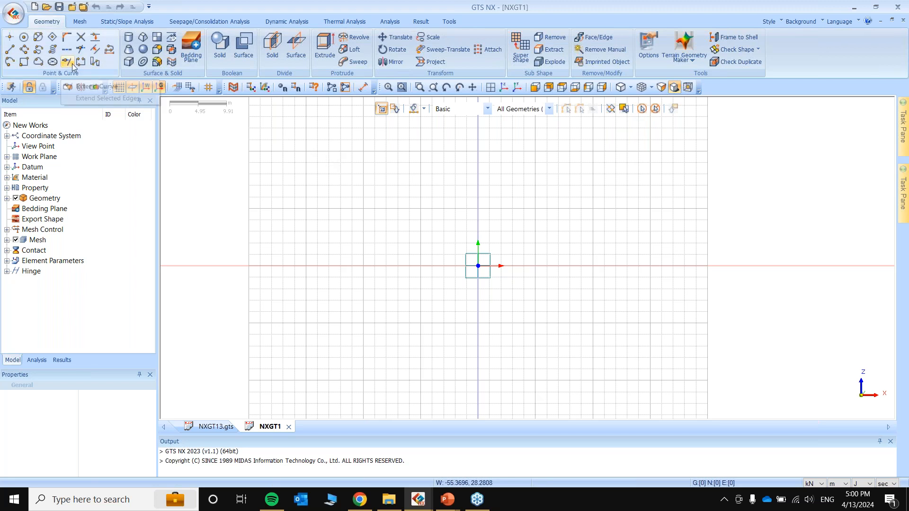
{"action": "left_click", "coordinate": [53, 62]}
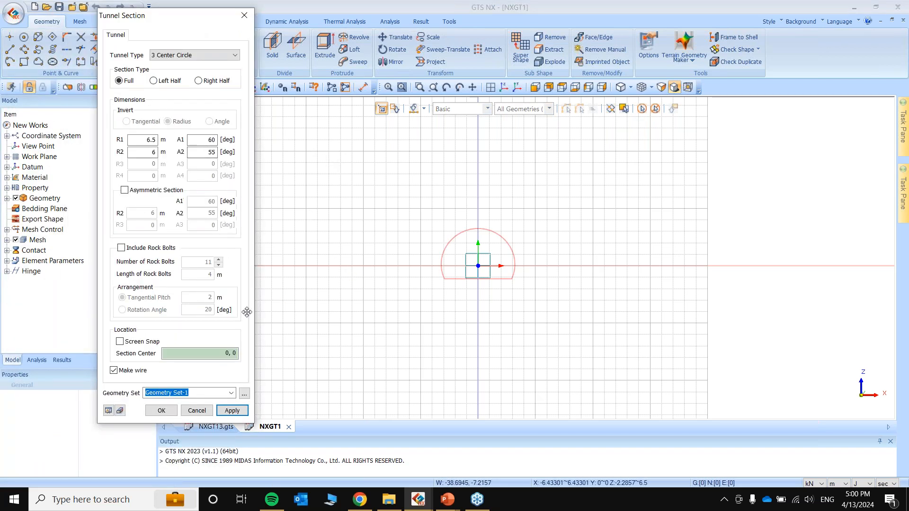
{"action": "scroll", "coordinate": [466, 242], "scroll_direction": "up", "scroll_amount": 3}
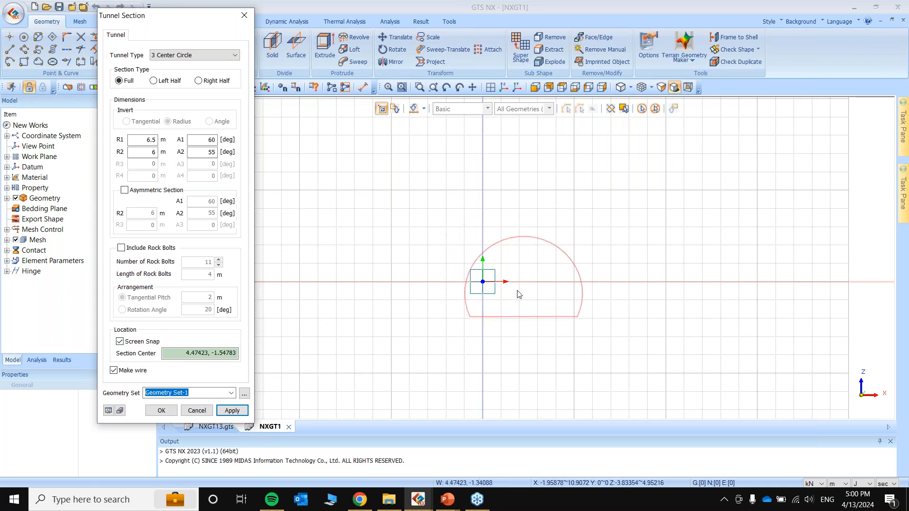
{"action": "left_click", "coordinate": [483, 281]}
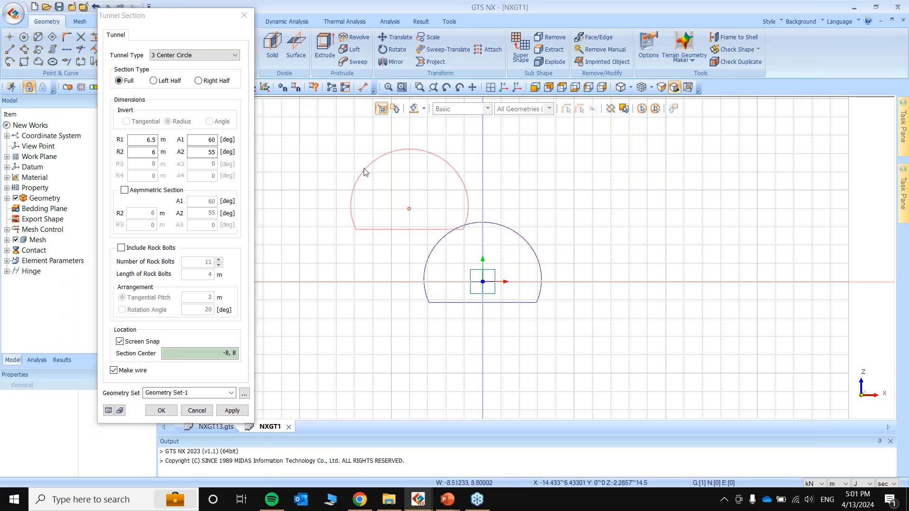
{"action": "left_click", "coordinate": [246, 16]}
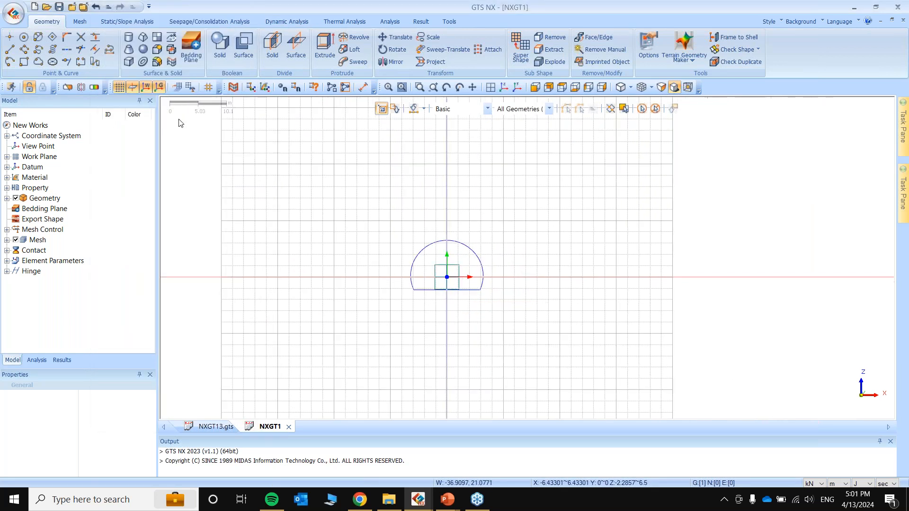
Draw a 20 by 20 m rectangle around the tunnel section, from -10, 10 to 10, -10.
{"action": "left_click", "coordinate": [26, 63]}
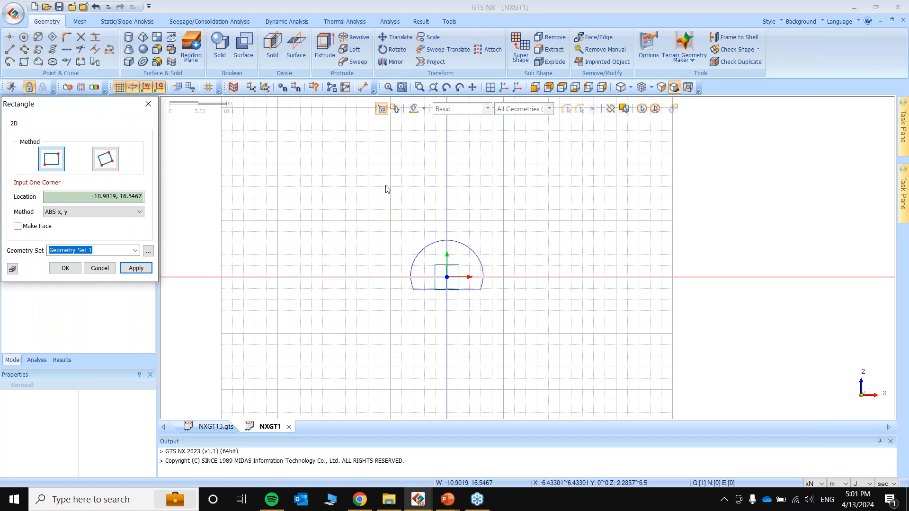
{"action": "left_click", "coordinate": [391, 222]}
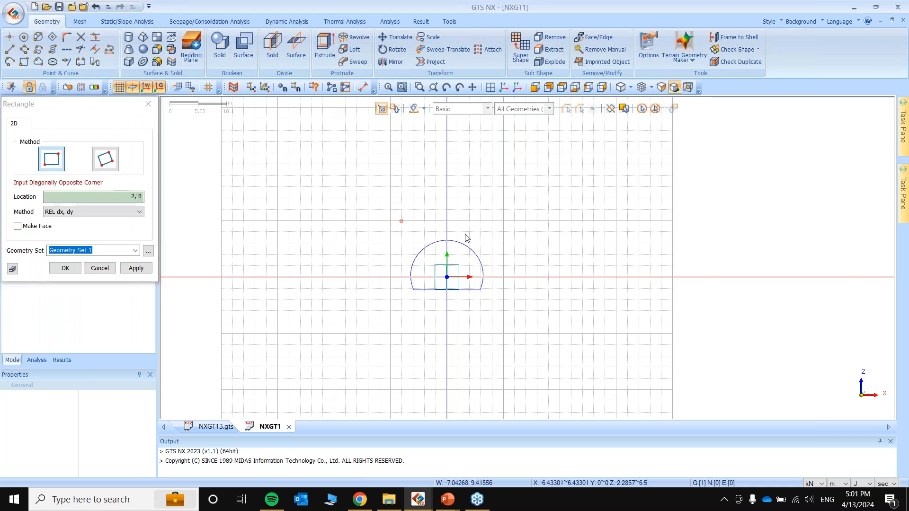
{"action": "left_click", "coordinate": [504, 334]}
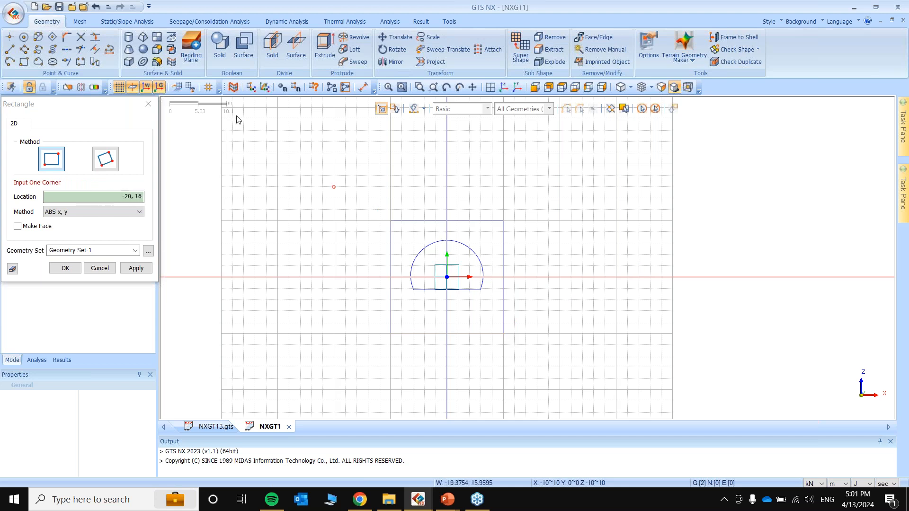
{"action": "left_click", "coordinate": [147, 104]}
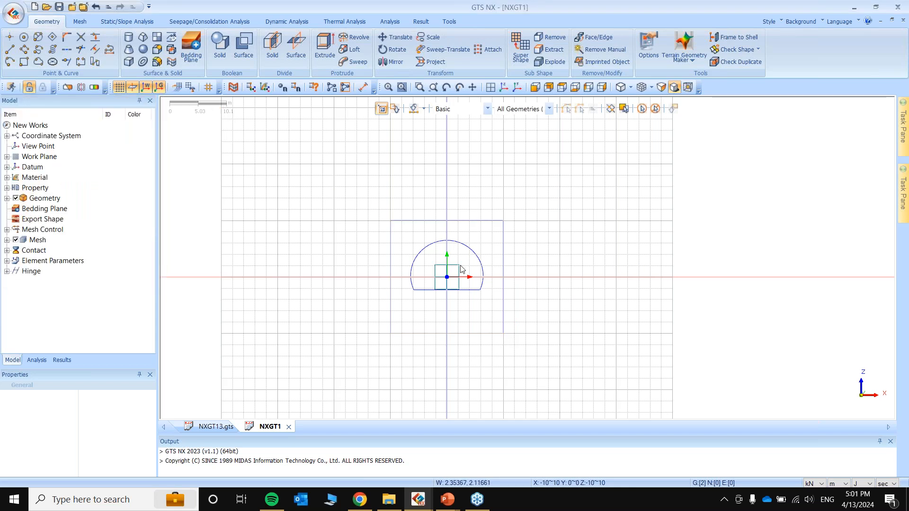
Hide the grid and work plane and intersect all curves of the tunnel section and the rectangle.
{"action": "scroll", "coordinate": [435, 288], "scroll_direction": "up", "scroll_amount": 3}
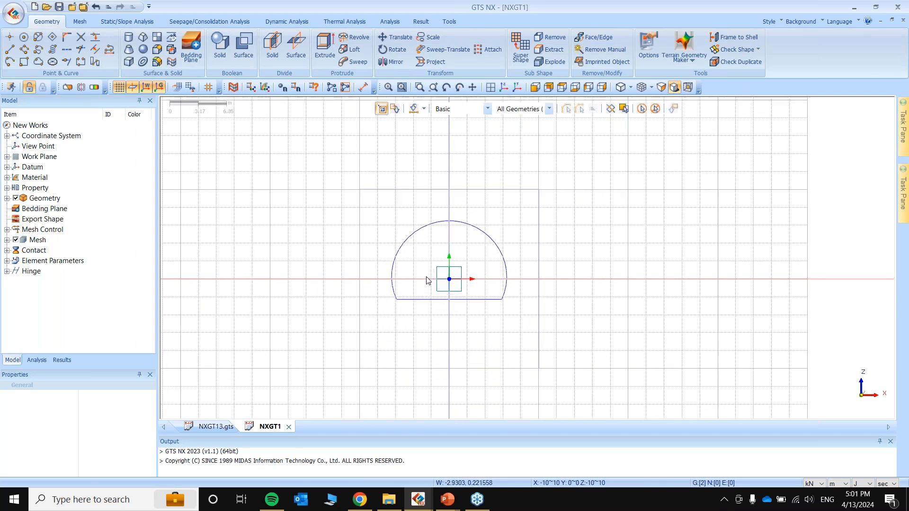
{"action": "left_click", "coordinate": [119, 88]}
{"action": "left_click", "coordinate": [133, 88]}
{"action": "scroll", "coordinate": [487, 260], "scroll_direction": "down", "scroll_amount": 2}
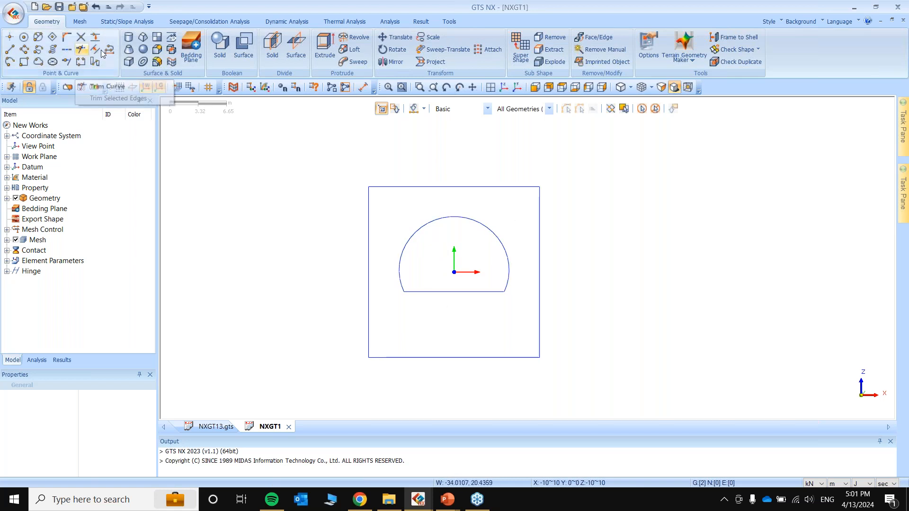
{"action": "left_click", "coordinate": [81, 38]}
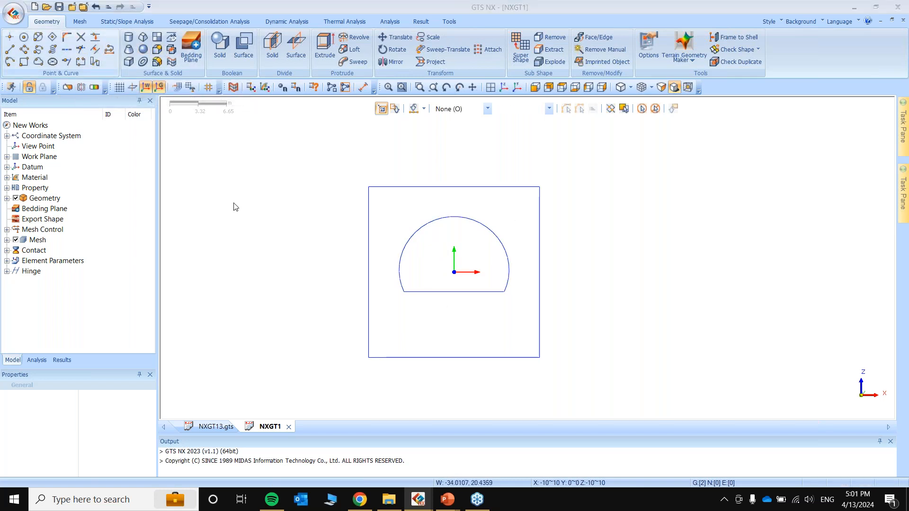
{"action": "left_click", "coordinate": [642, 110]}
{"action": "left_click", "coordinate": [71, 189]}
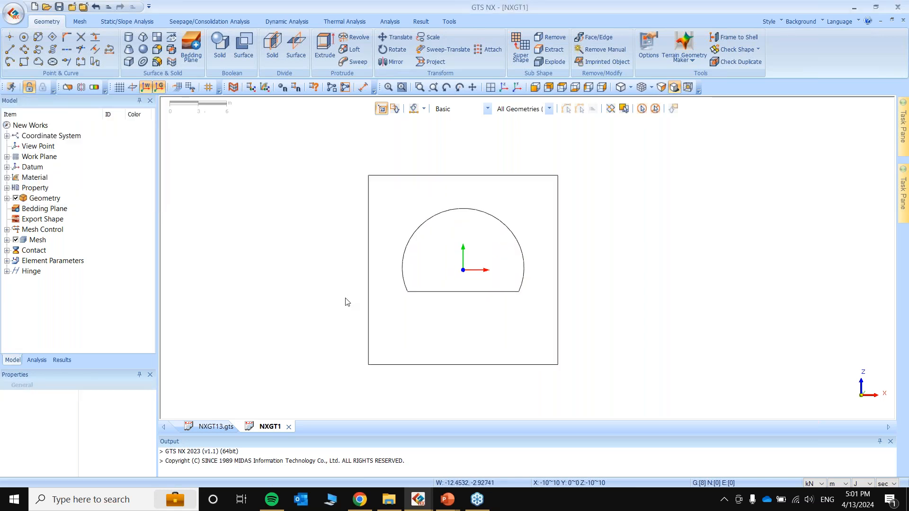
Make a face from the four edges of the tunnel section in Geometry Set-1.
{"action": "left_click", "coordinate": [157, 36]}
{"action": "left_click_drag", "start_coordinate": [389, 202], "coordinate": [533, 320]}
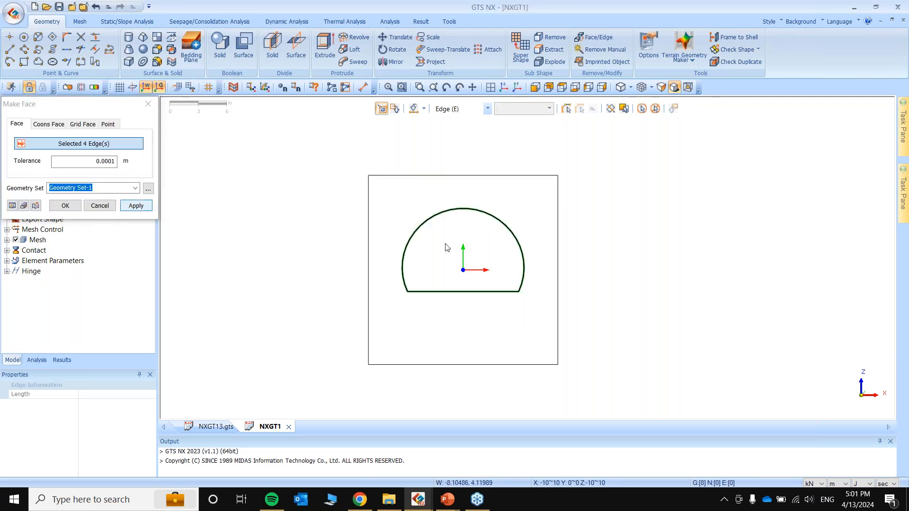
{"action": "left_click", "coordinate": [136, 205]}
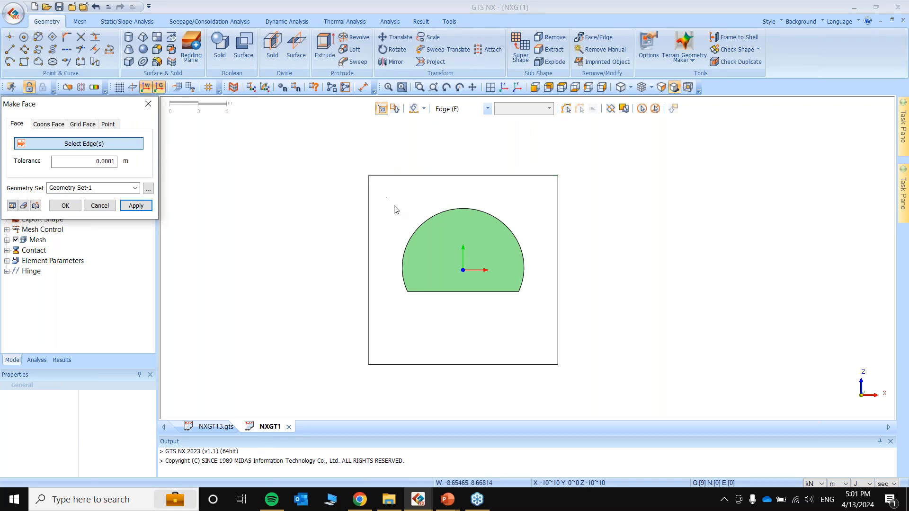
Make a face from the four edges of the outer rectangle in Geometry Set-1.
{"action": "left_click", "coordinate": [378, 177]}
{"action": "left_click", "coordinate": [371, 187]}
{"action": "left_click", "coordinate": [535, 364]}
{"action": "left_click", "coordinate": [557, 346]}
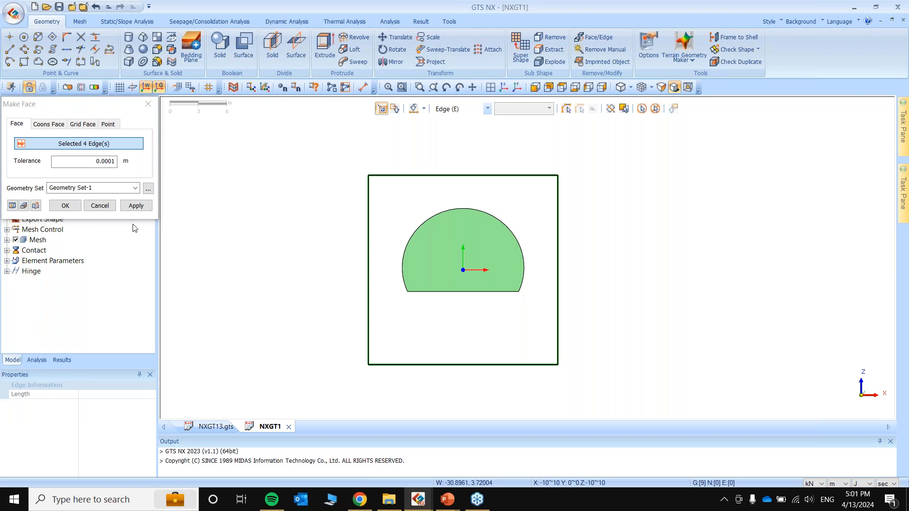
{"action": "left_click", "coordinate": [65, 205]}
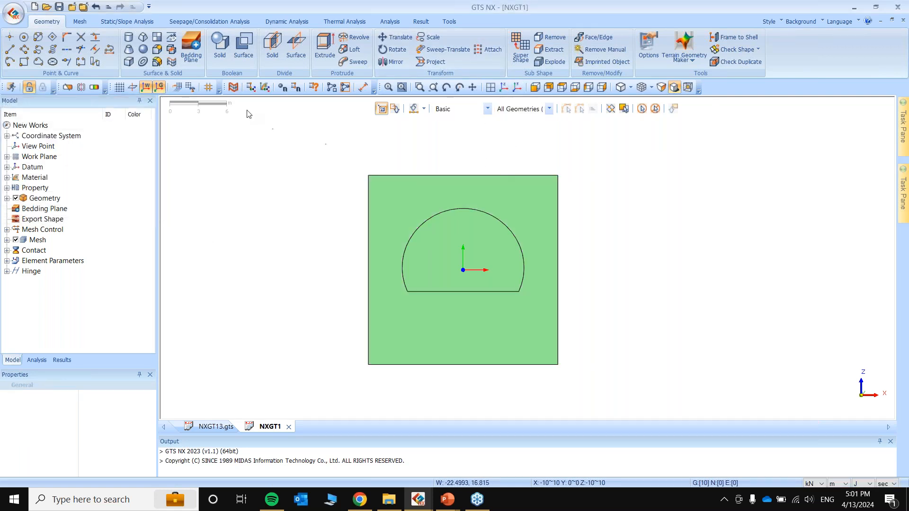
Show the work plane, switch to the isometric view and extrude both faces 5 m along the Y axis.
{"action": "left_click", "coordinate": [131, 88]}
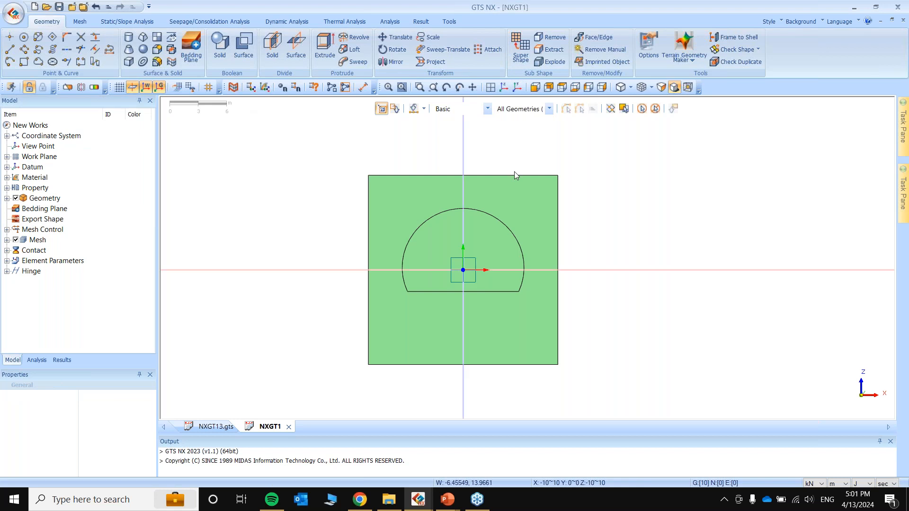
{"action": "left_click", "coordinate": [534, 87]}
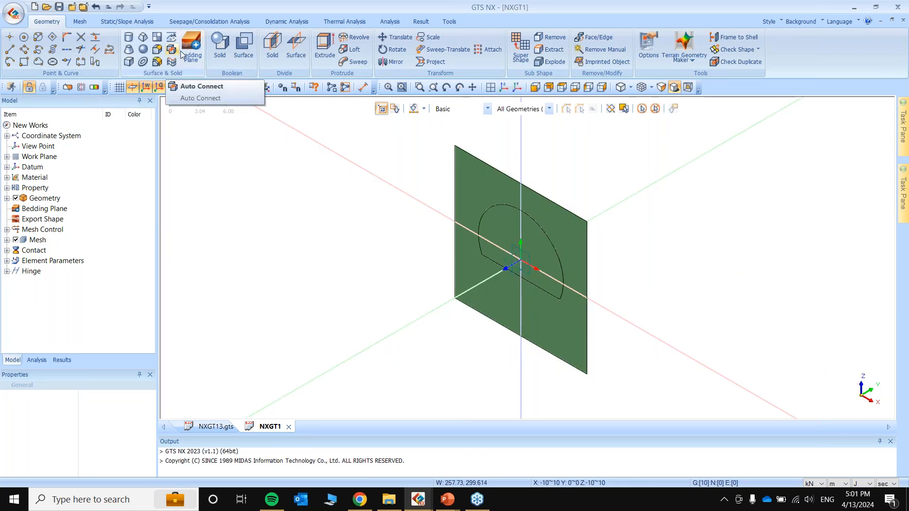
{"action": "left_click", "coordinate": [328, 52]}
{"action": "left_click", "coordinate": [641, 110]}
{"action": "left_click", "coordinate": [605, 211]}
{"action": "type", "text": "5"}
{"action": "left_click", "coordinate": [66, 406]}
Return to the front view and apply Auto Connect to both solids with the Boolean method.
{"action": "left_click", "coordinate": [536, 88]}
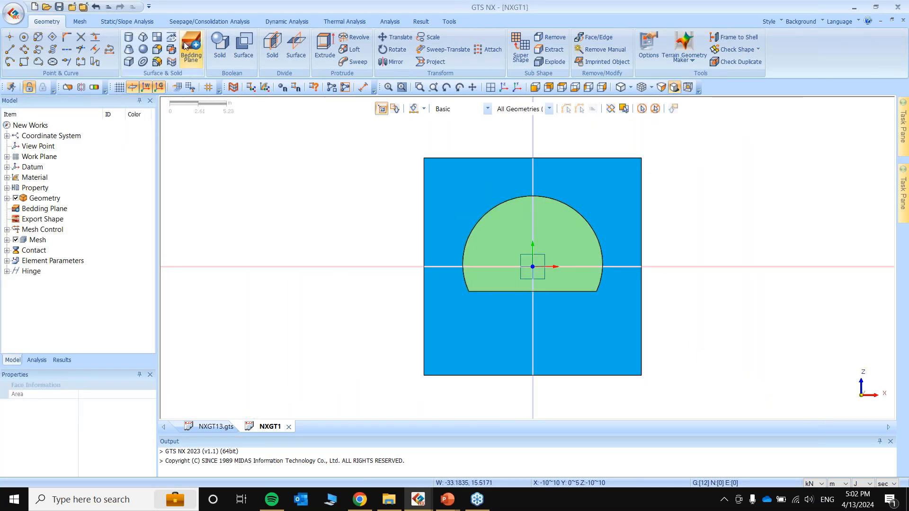
{"action": "left_click", "coordinate": [176, 87]}
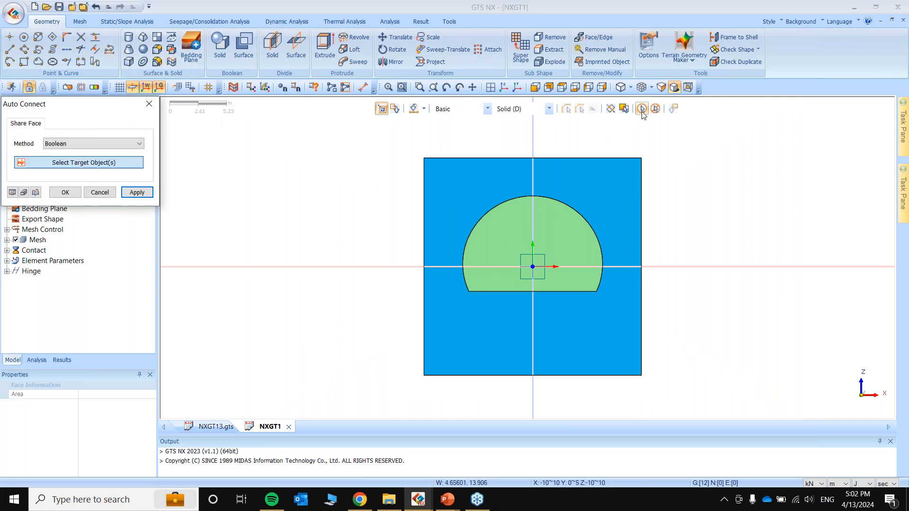
{"action": "left_click", "coordinate": [642, 110]}
{"action": "left_click", "coordinate": [66, 192]}
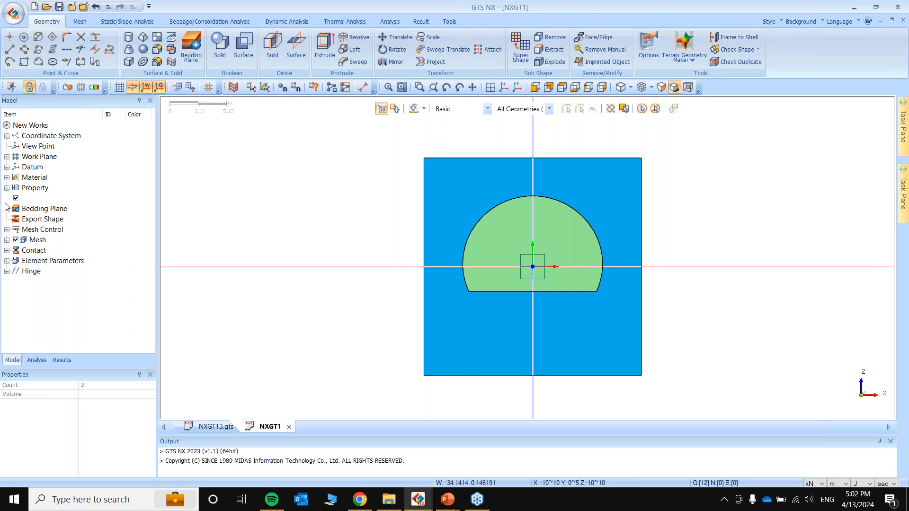
Hide the curves and surfaces of Geometry Set-1 so that only its solids are displayed.
{"action": "left_click", "coordinate": [7, 199]}
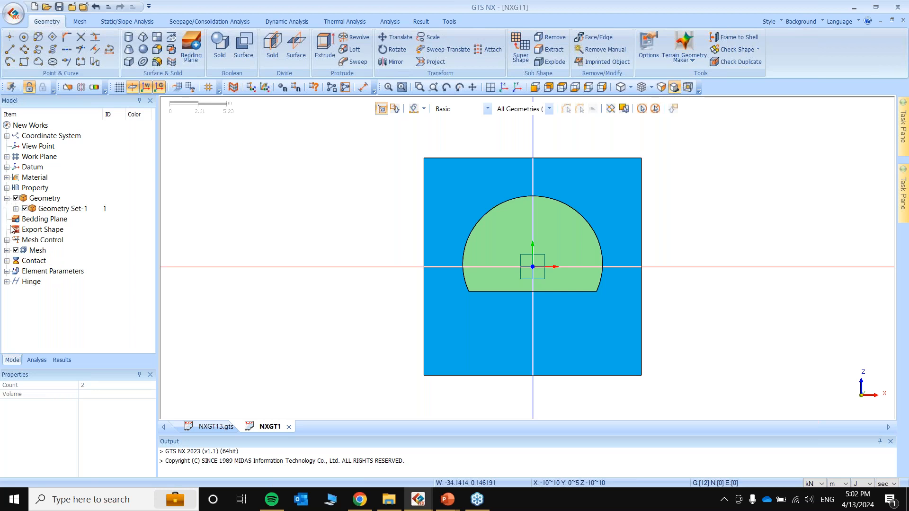
{"action": "left_click", "coordinate": [16, 209]}
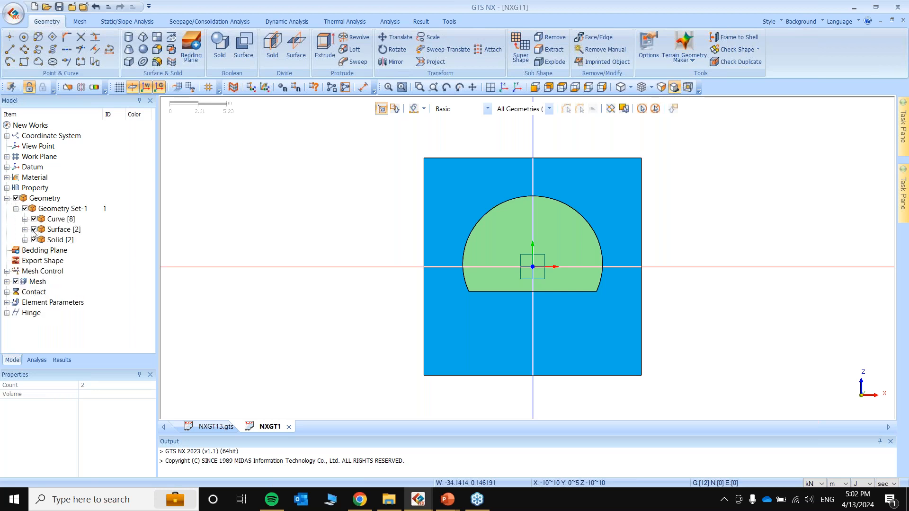
{"action": "left_click", "coordinate": [33, 230]}
{"action": "left_click", "coordinate": [33, 220]}
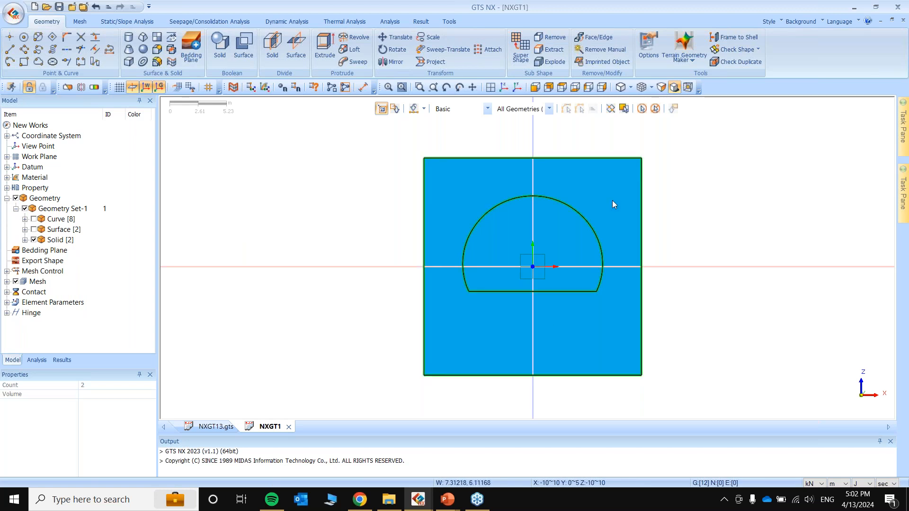
Create an isotropic material with the Elastic model and Structure enabled, keep its default parameters and close the material list.
{"action": "left_click", "coordinate": [79, 22]}
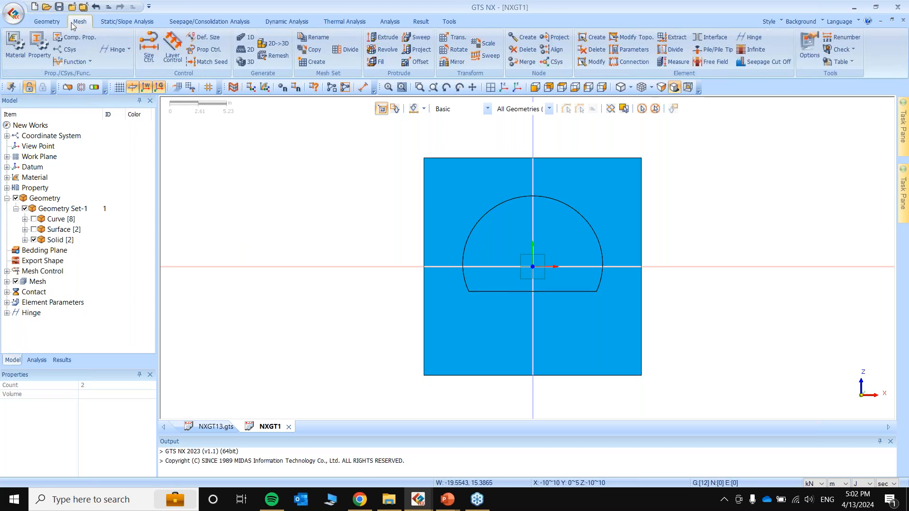
{"action": "left_click", "coordinate": [24, 56]}
{"action": "left_click_drag", "start_coordinate": [239, 80], "coordinate": [262, 65]}
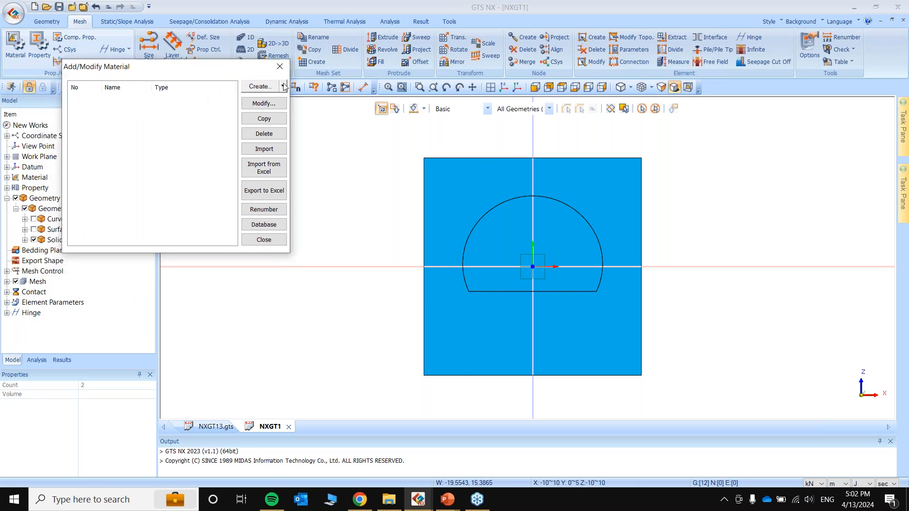
{"action": "left_click", "coordinate": [283, 86]}
{"action": "left_click", "coordinate": [279, 98]}
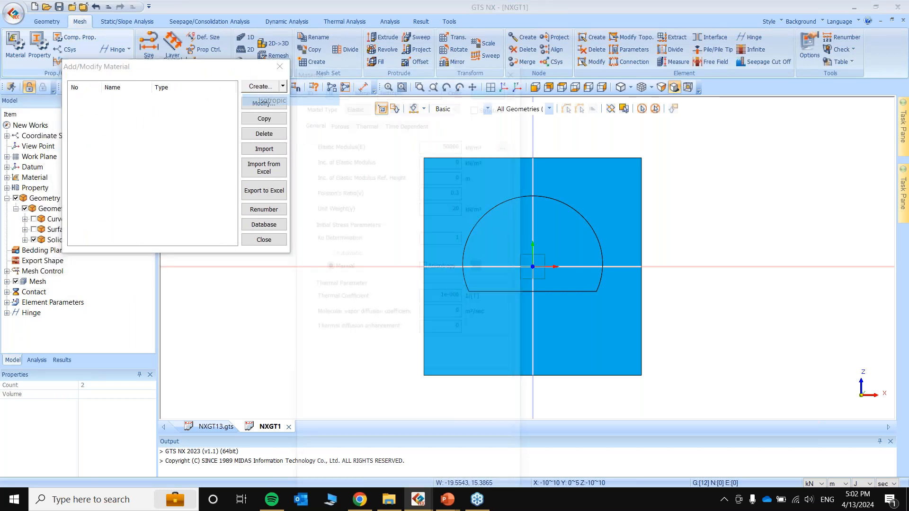
{"action": "left_click_drag", "start_coordinate": [440, 73], "coordinate": [469, 63]}
{"action": "left_click", "coordinate": [482, 63]}
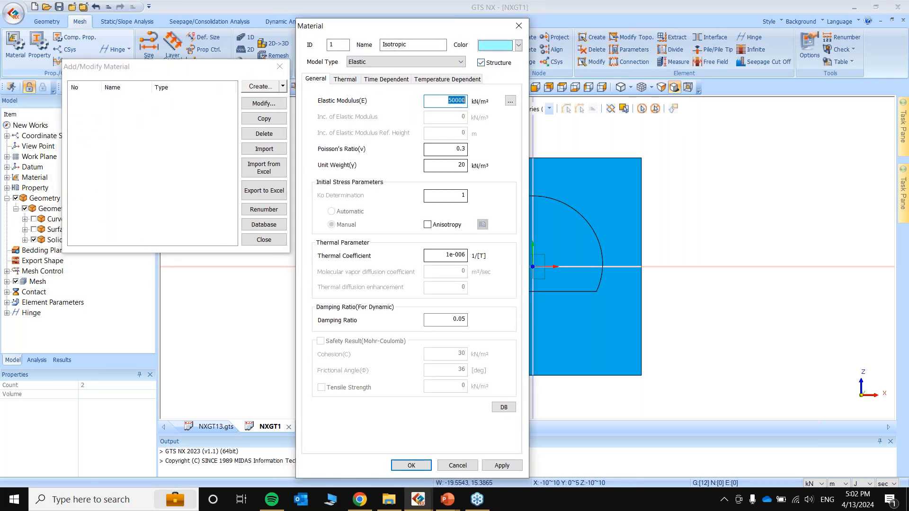
{"action": "left_click", "coordinate": [412, 465]}
{"action": "left_click", "coordinate": [263, 239]}
Create a 3D solid property named GROUND that uses material 1: Isotropic.
{"action": "left_click", "coordinate": [39, 43]}
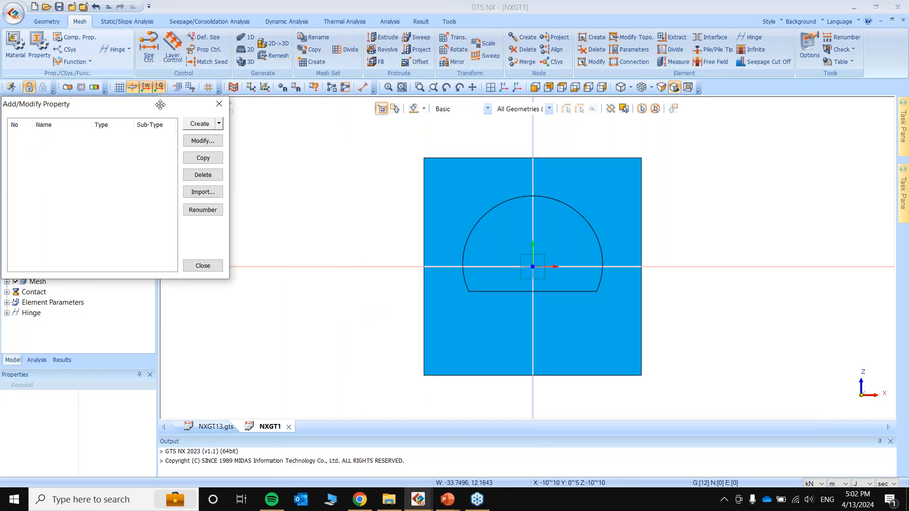
{"action": "left_click", "coordinate": [305, 109]}
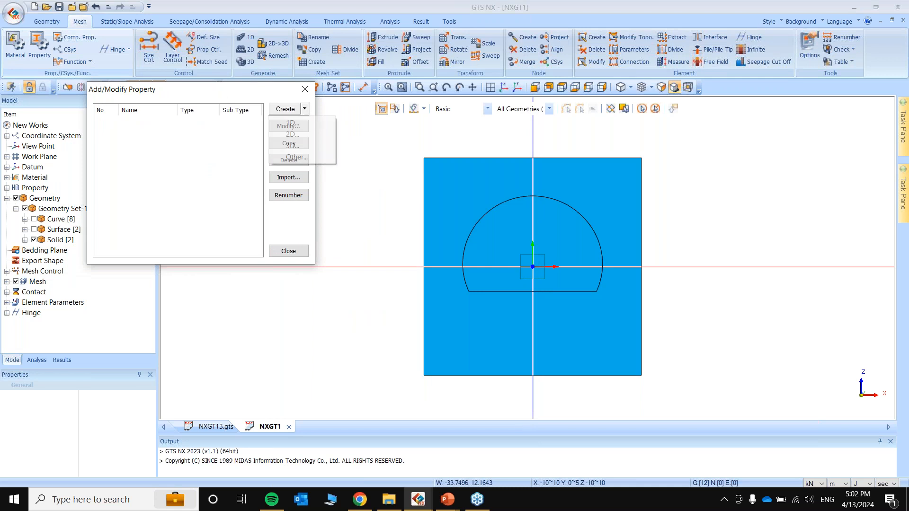
{"action": "left_click", "coordinate": [292, 144]}
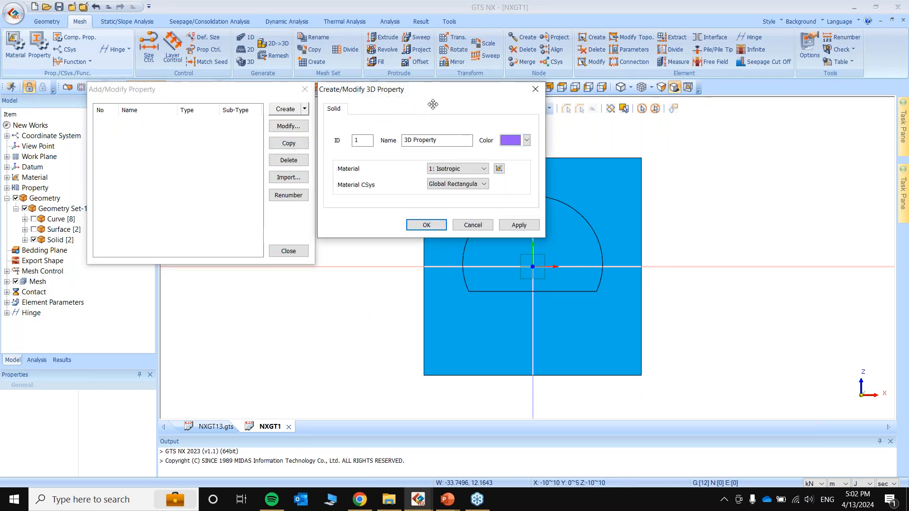
{"action": "left_click_drag", "start_coordinate": [447, 143], "coordinate": [362, 137]}
{"action": "type", "text": "GROUND"}
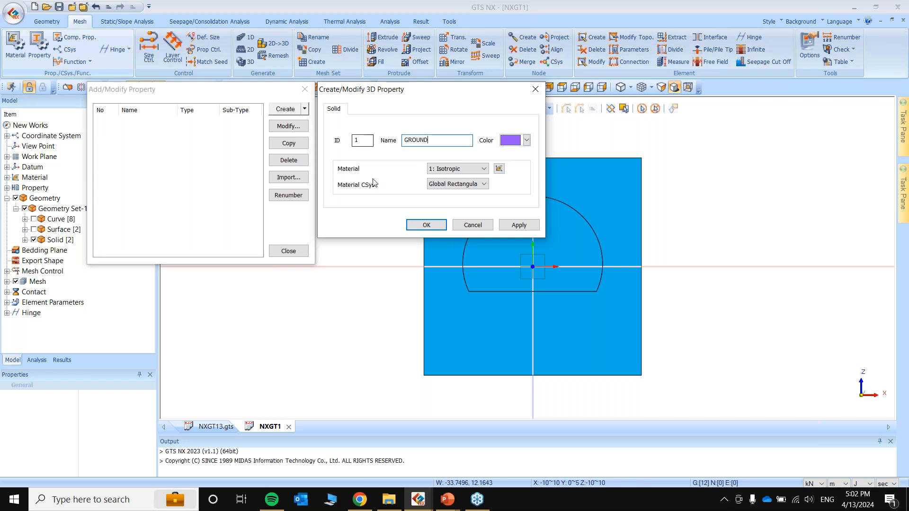
{"action": "left_click", "coordinate": [425, 225]}
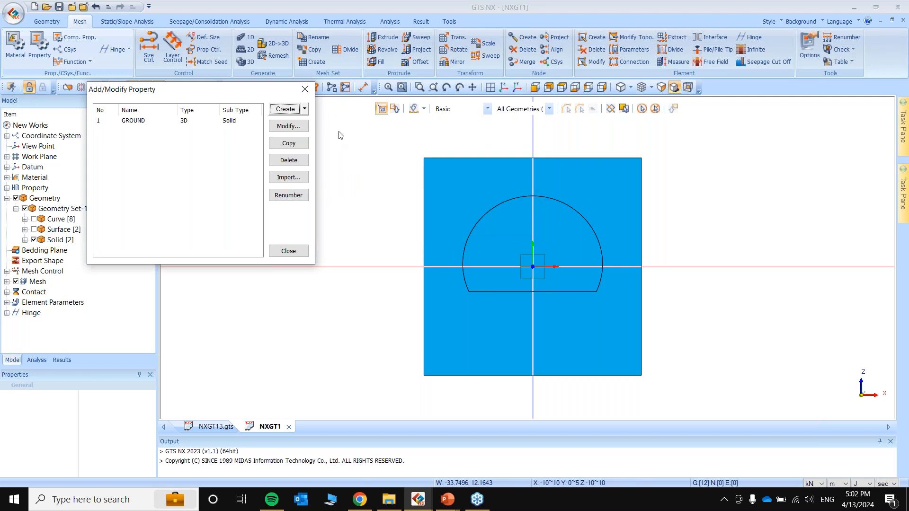
Create a 2D shell property named PSC with material 1: Isotropic and a uniform thickness of 0.5 m.
{"action": "left_click", "coordinate": [304, 110]}
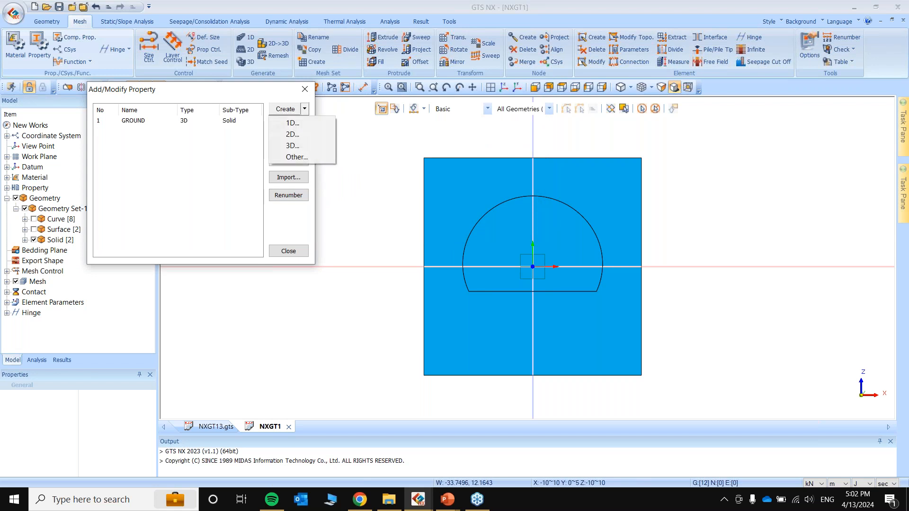
{"action": "left_click", "coordinate": [294, 134]}
{"action": "left_click", "coordinate": [345, 118]}
{"action": "left_click_drag", "start_coordinate": [444, 90], "coordinate": [442, 58]}
{"action": "double_click", "coordinate": [390, 243]}
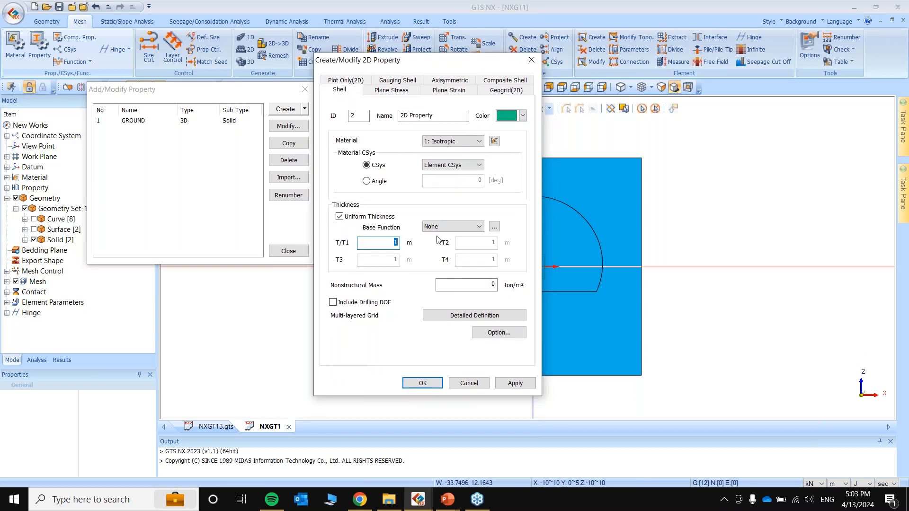
{"action": "type", "text": "0.5"}
{"action": "left_click_drag", "start_coordinate": [445, 116], "coordinate": [344, 113]}
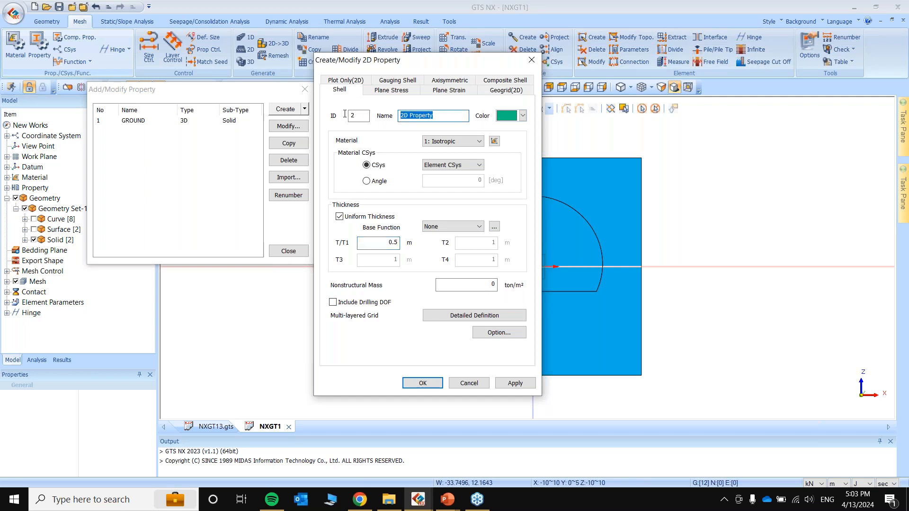
{"action": "type", "text": "PSC"}
{"action": "left_click", "coordinate": [516, 383]}
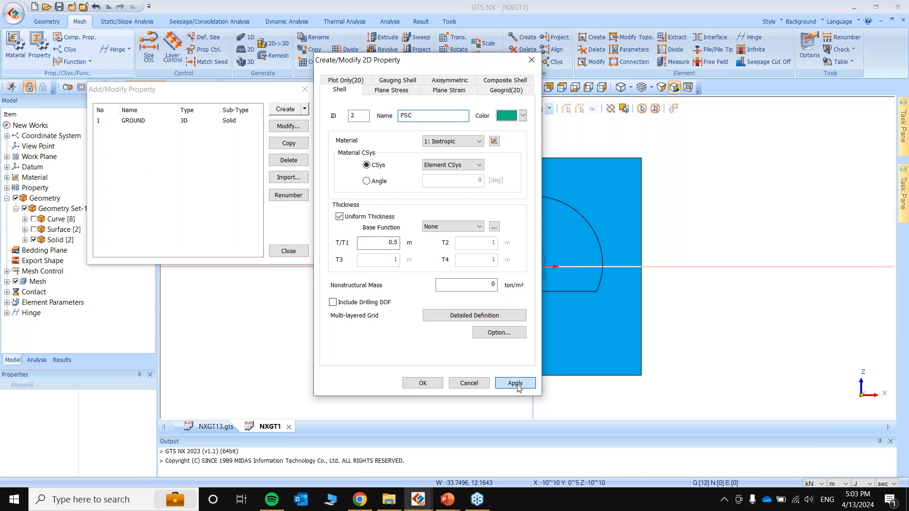
Add a second shell property named FL with a thickness of 0.75 m and close the property list.
{"action": "double_click", "coordinate": [385, 245]}
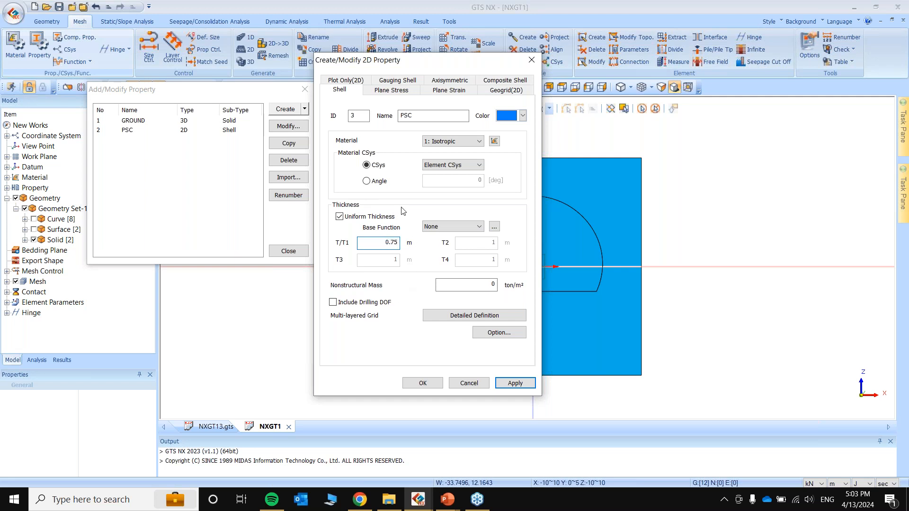
{"action": "double_click", "coordinate": [407, 116]}
{"action": "type", "text": "FL"}
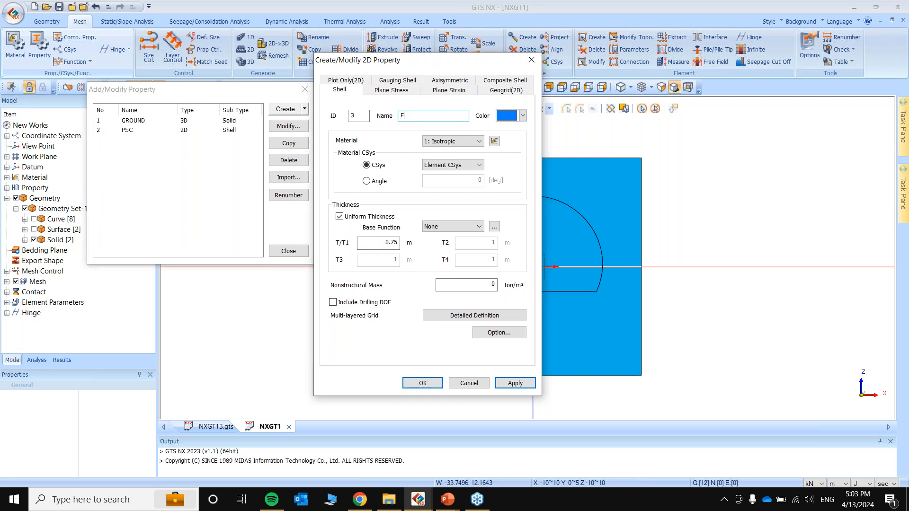
{"action": "left_click", "coordinate": [423, 384]}
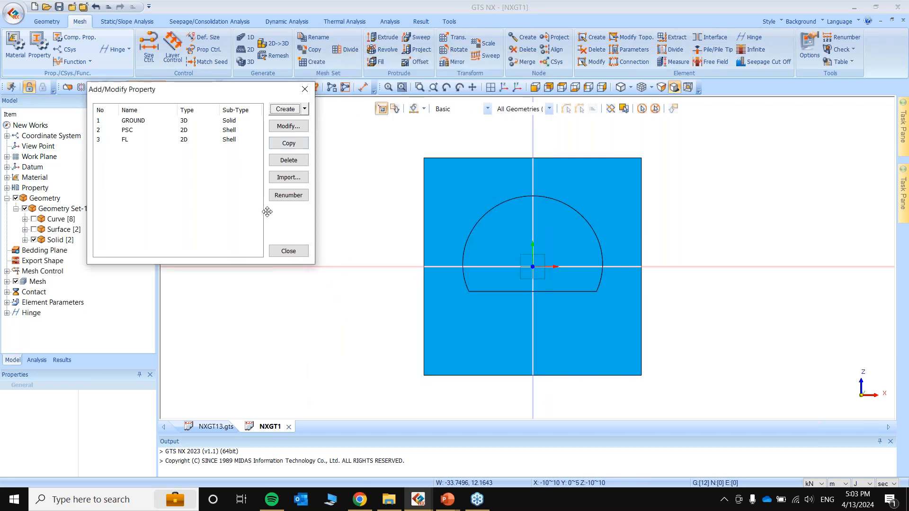
{"action": "left_click", "coordinate": [288, 251]}
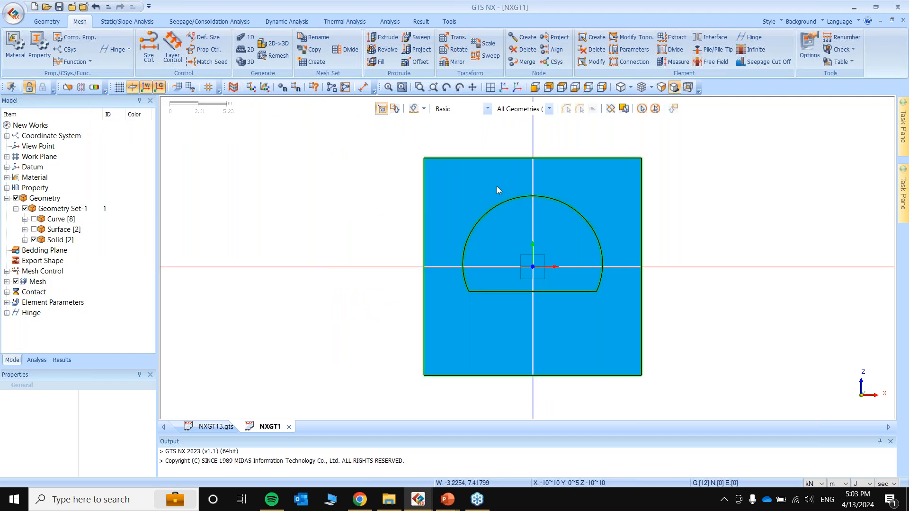
Mesh the tunnel solid and the surrounding block separately with the Hybrid Mesher, size 1 and property 1: GROUND.
{"action": "scroll", "coordinate": [601, 280], "scroll_direction": "up", "scroll_amount": 1}
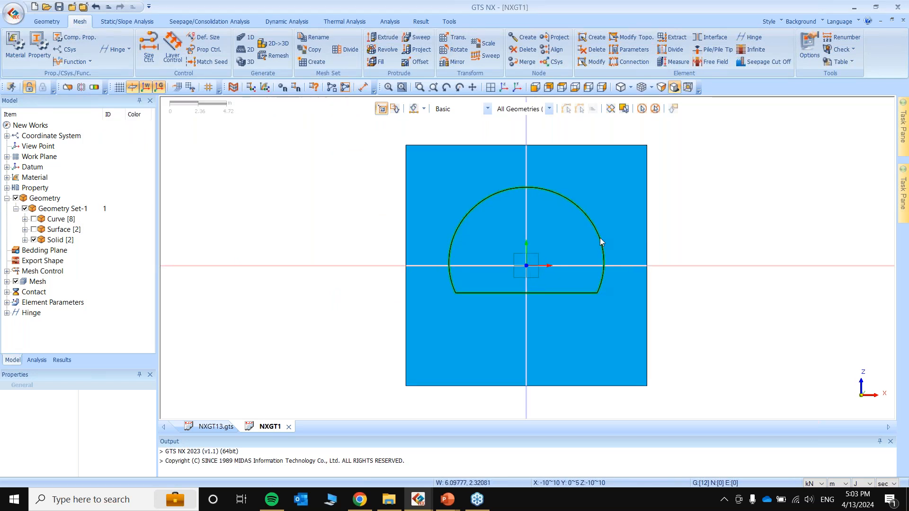
{"action": "left_click", "coordinate": [252, 64]}
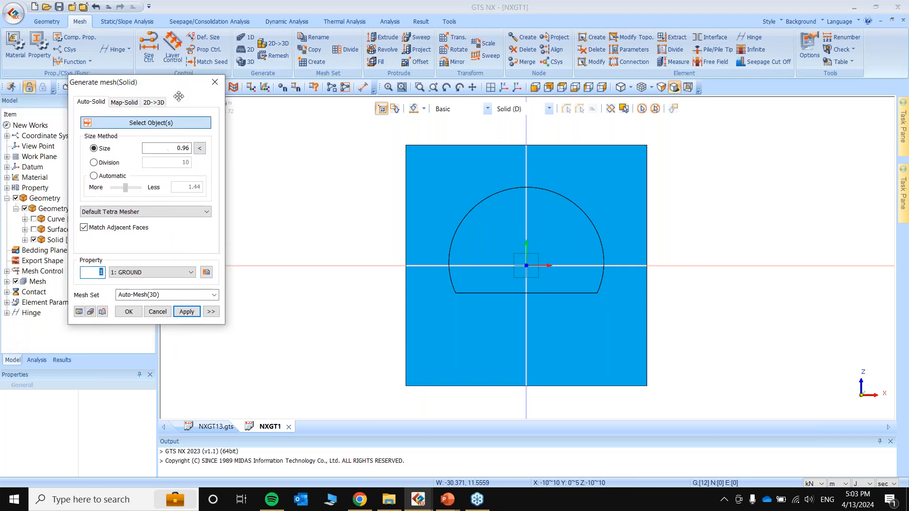
{"action": "left_click", "coordinate": [138, 211]}
{"action": "left_click", "coordinate": [114, 231]}
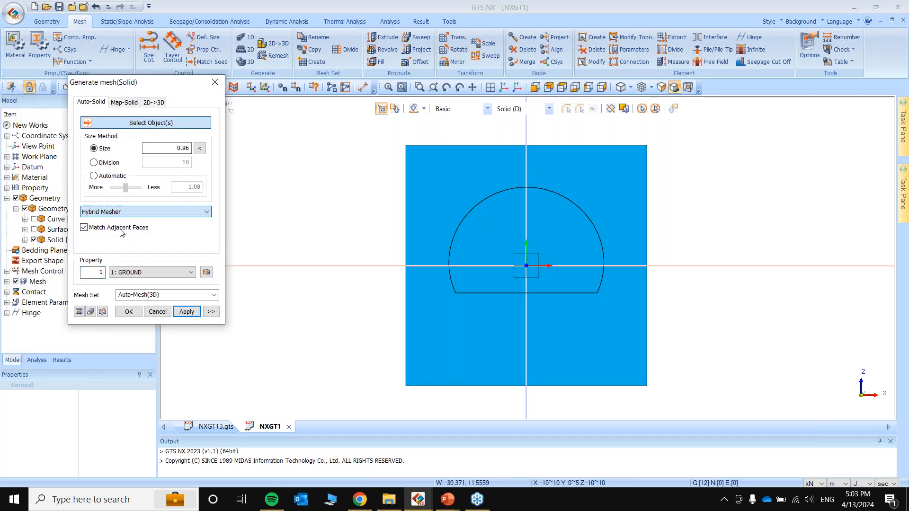
{"action": "left_click", "coordinate": [492, 222]}
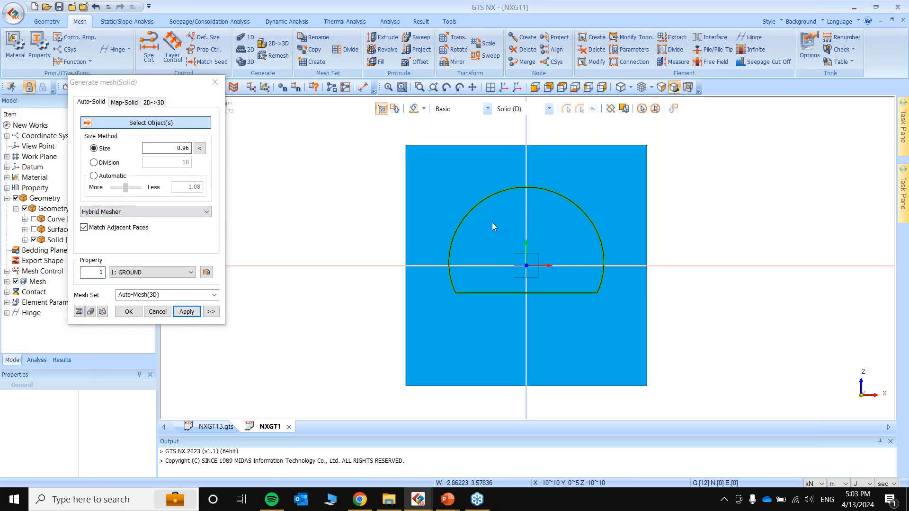
{"action": "double_click", "coordinate": [176, 148]}
{"action": "type", "text": "1"}
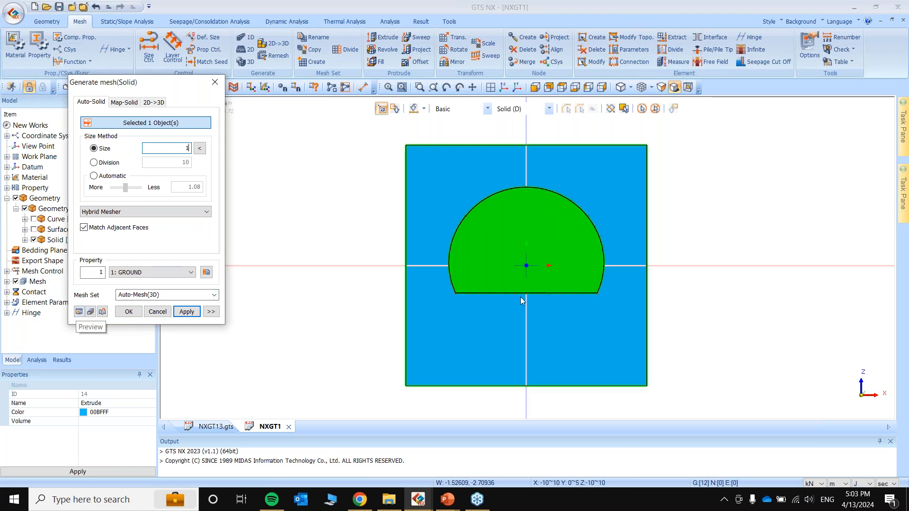
{"action": "left_click", "coordinate": [186, 312]}
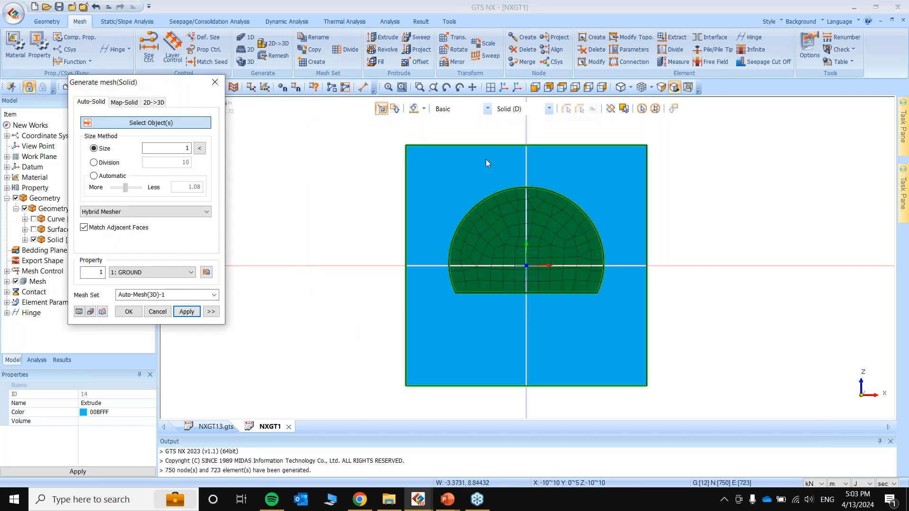
{"action": "left_click", "coordinate": [486, 159]}
{"action": "left_click", "coordinate": [129, 315]}
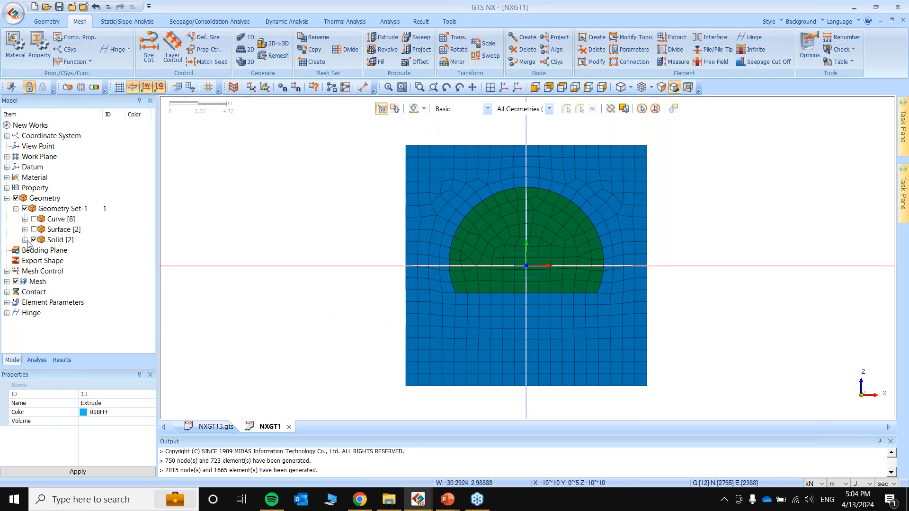
Hide the meshes, the surrounding block and the reference axis lines, leaving the tunnel solid displayed in the isometric view.
{"action": "left_click", "coordinate": [15, 282]}
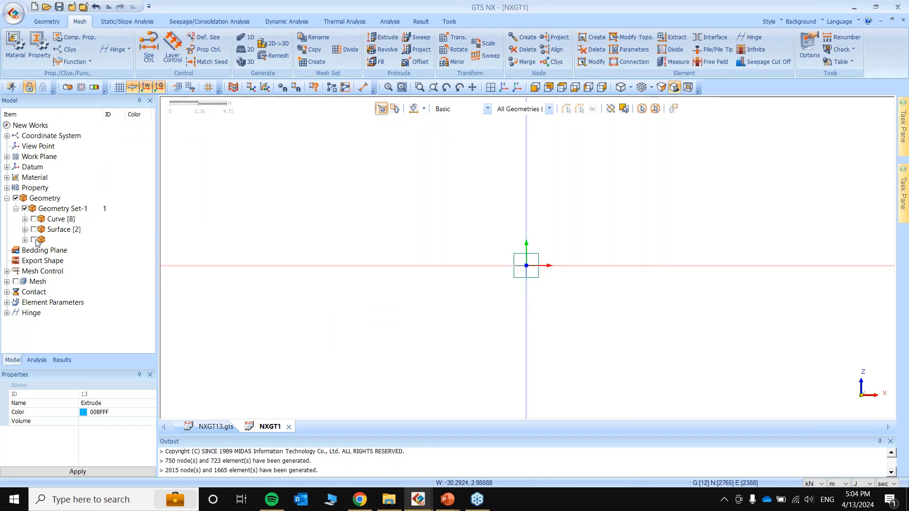
{"action": "left_click", "coordinate": [33, 239]}
{"action": "right_click", "coordinate": [486, 154]}
{"action": "left_click", "coordinate": [510, 173]}
{"action": "middle_click_drag", "start_coordinate": [811, 223], "coordinate": [524, 105]}
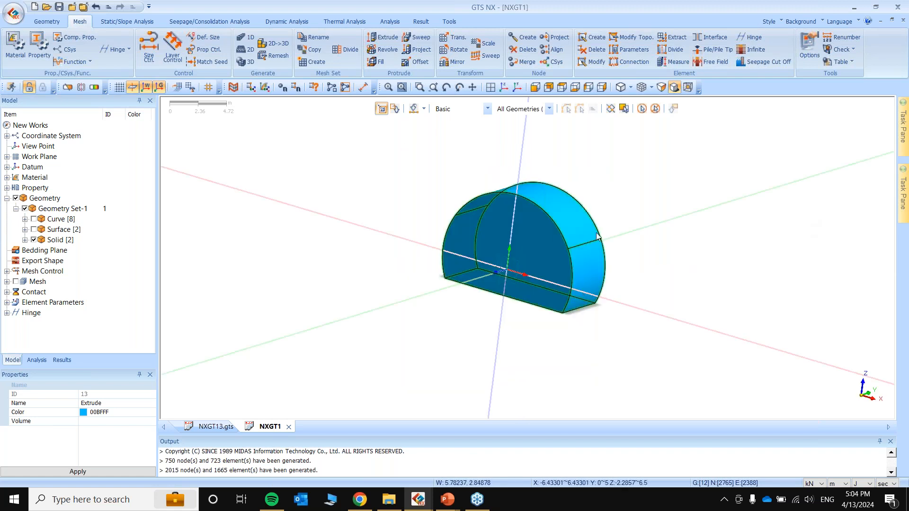
{"action": "left_click", "coordinate": [503, 88]}
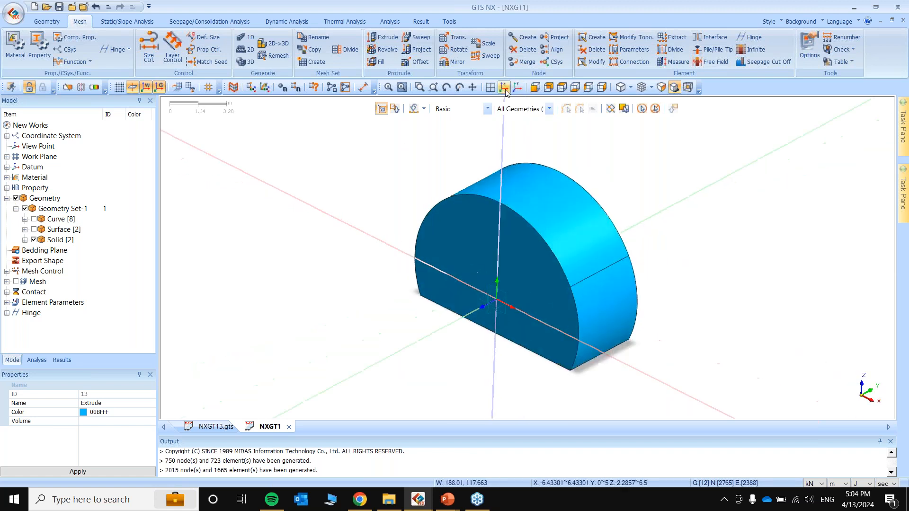
{"action": "left_click", "coordinate": [122, 89]}
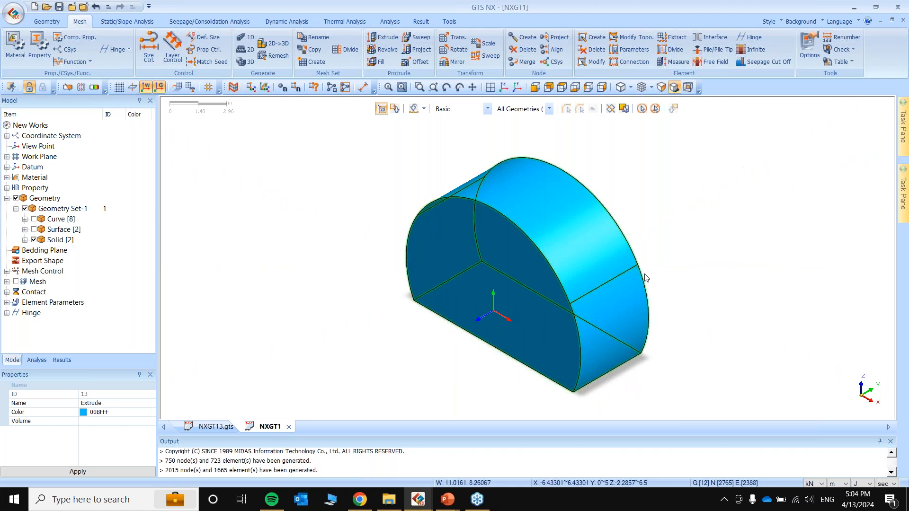
Extract face elements from the tunnel solid's three curved faces with property 2: PSC into a mesh set named PSC.
{"action": "left_click", "coordinate": [677, 40]}
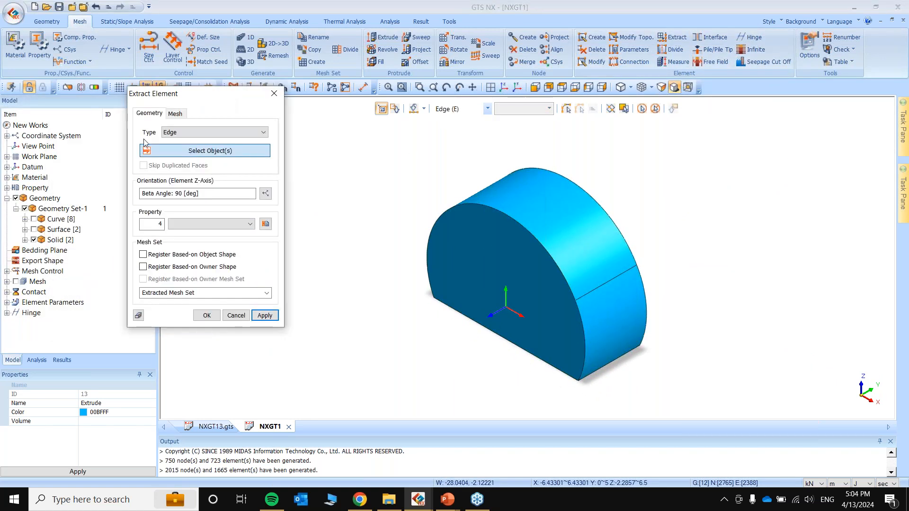
{"action": "left_click", "coordinate": [192, 134]}
{"action": "left_click", "coordinate": [169, 150]}
{"action": "left_click", "coordinate": [612, 323]}
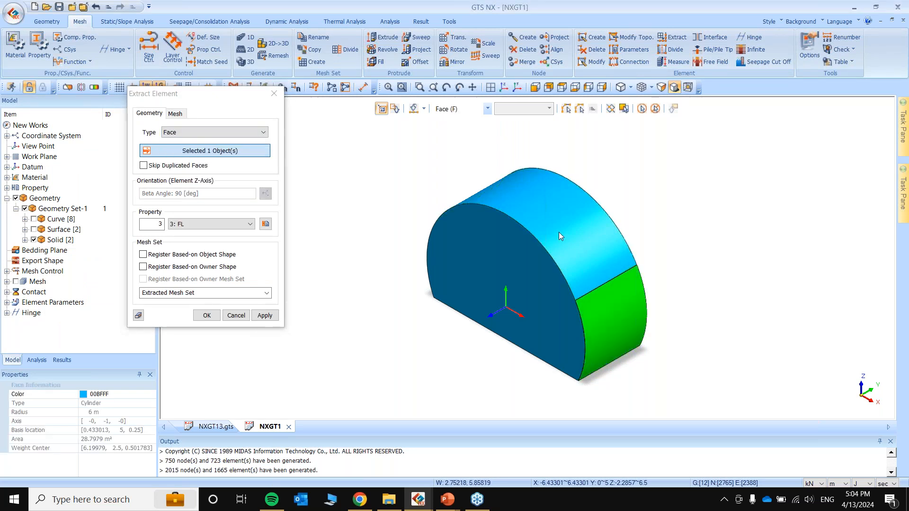
{"action": "left_click", "coordinate": [559, 232]}
{"action": "middle_click_drag", "start_coordinate": [559, 232], "coordinate": [466, 214]}
{"action": "left_click", "coordinate": [463, 213]}
{"action": "left_click", "coordinate": [246, 224]}
{"action": "left_click", "coordinate": [189, 239]}
{"action": "left_click", "coordinate": [206, 292]}
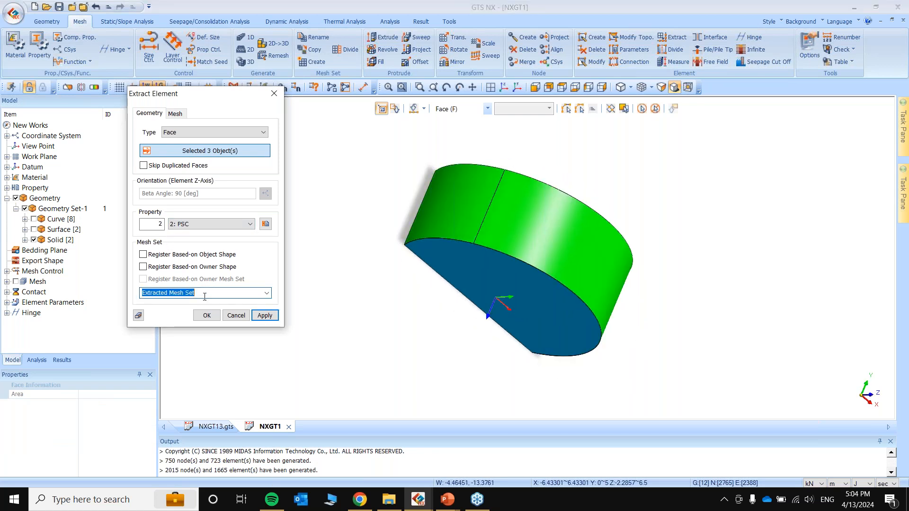
{"action": "type", "text": "PSC"}
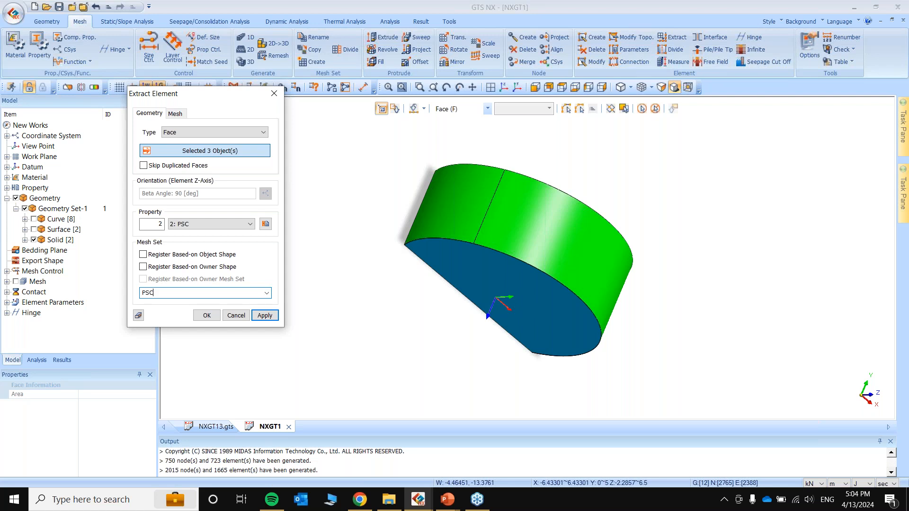
{"action": "left_click", "coordinate": [504, 87]}
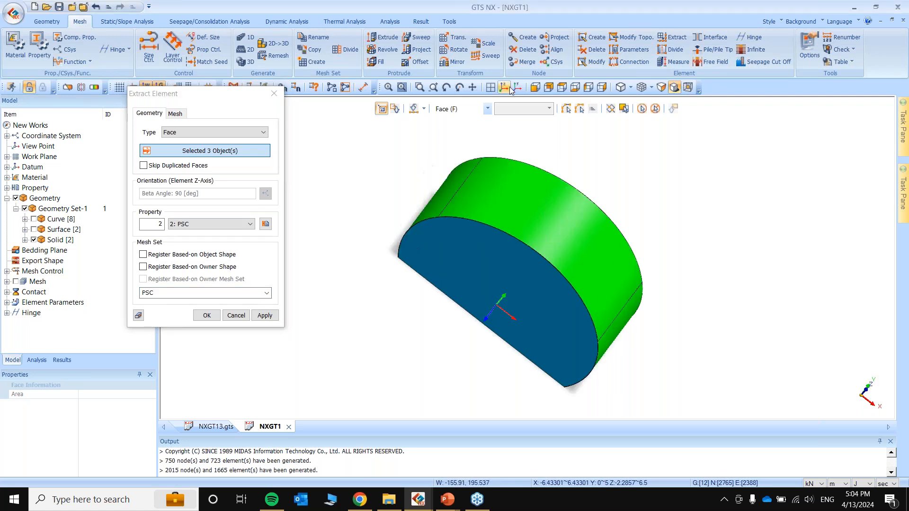
{"action": "left_click", "coordinate": [264, 315]}
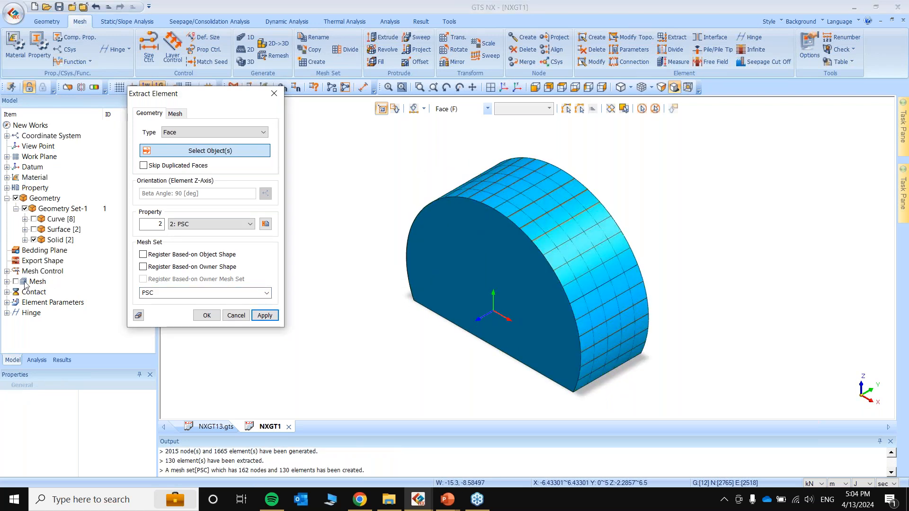
Hide the PSC mesh set and extract the same three curved faces with property 3: FL into a mesh set named FL.
{"action": "left_click", "coordinate": [6, 282]}
{"action": "left_click", "coordinate": [25, 323]}
{"action": "left_click", "coordinate": [592, 325]}
{"action": "left_click", "coordinate": [575, 275]}
{"action": "middle_click_drag", "start_coordinate": [579, 265], "coordinate": [484, 240]}
{"action": "left_click", "coordinate": [484, 240]}
{"action": "left_click", "coordinate": [196, 228]}
{"action": "left_click", "coordinate": [191, 242]}
{"action": "double_click", "coordinate": [160, 297]}
{"action": "type", "text": "FL"}
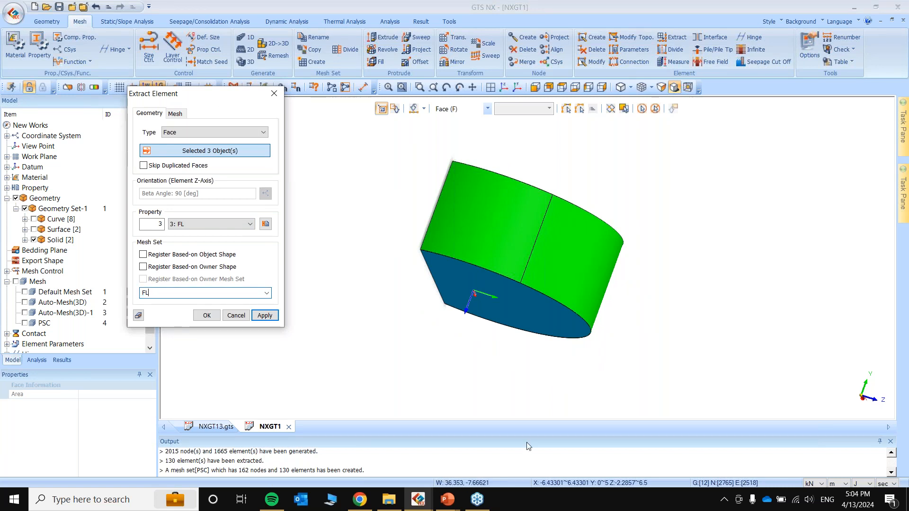
{"action": "left_click", "coordinate": [265, 315]}
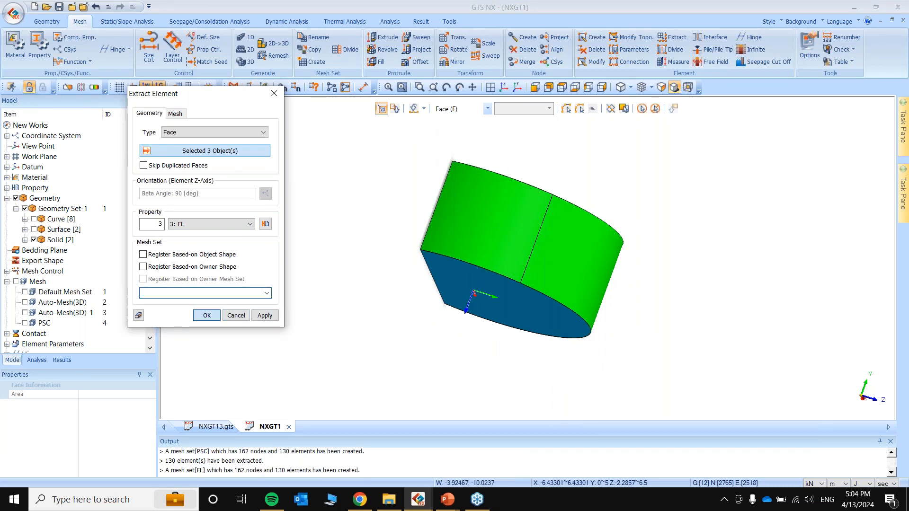
{"action": "left_click", "coordinate": [225, 317]}
Hide the solids of Geometry Set-1 so that only the FL liner mesh is displayed.
{"action": "middle_click_drag", "start_coordinate": [544, 226], "coordinate": [511, 115]}
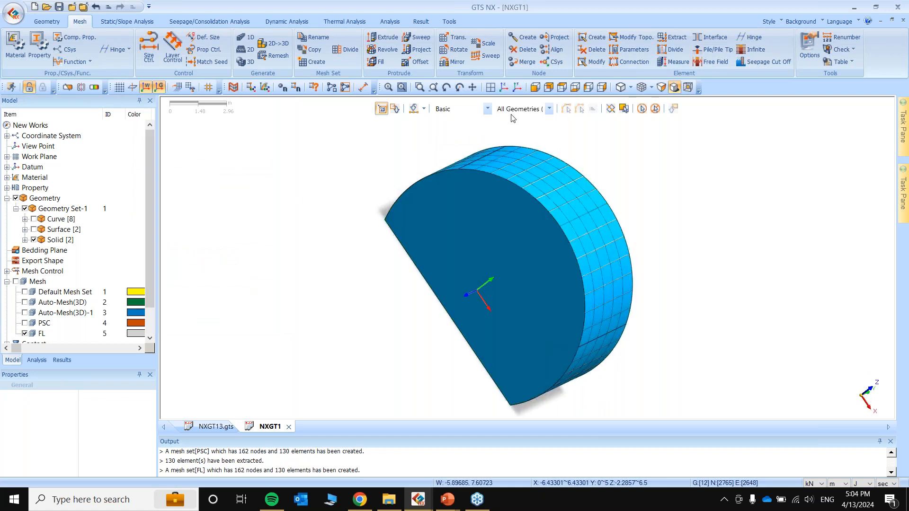
{"action": "left_click", "coordinate": [42, 325]}
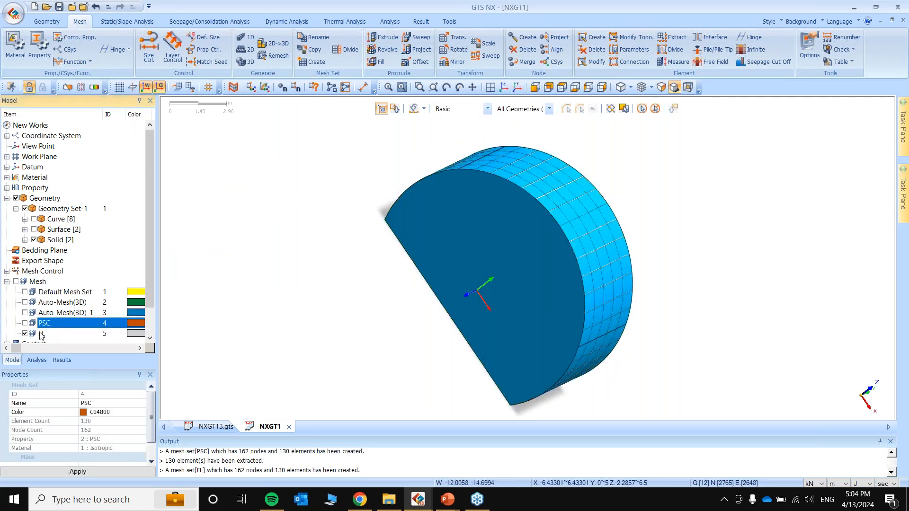
{"action": "left_click", "coordinate": [33, 240]}
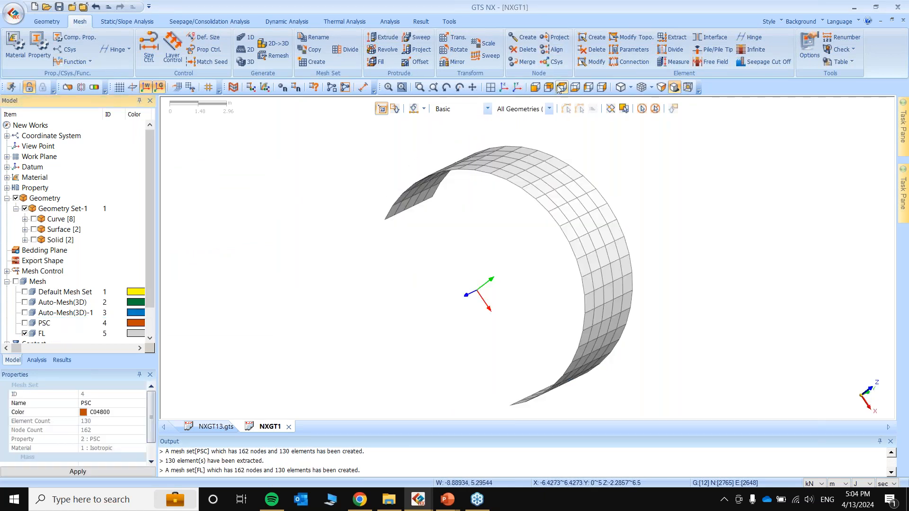
Show the PSC mesh set together with the FL mesh set and view both from the front.
{"action": "left_click", "coordinate": [535, 87]}
{"action": "scroll", "coordinate": [567, 312], "scroll_direction": "down", "scroll_amount": 1}
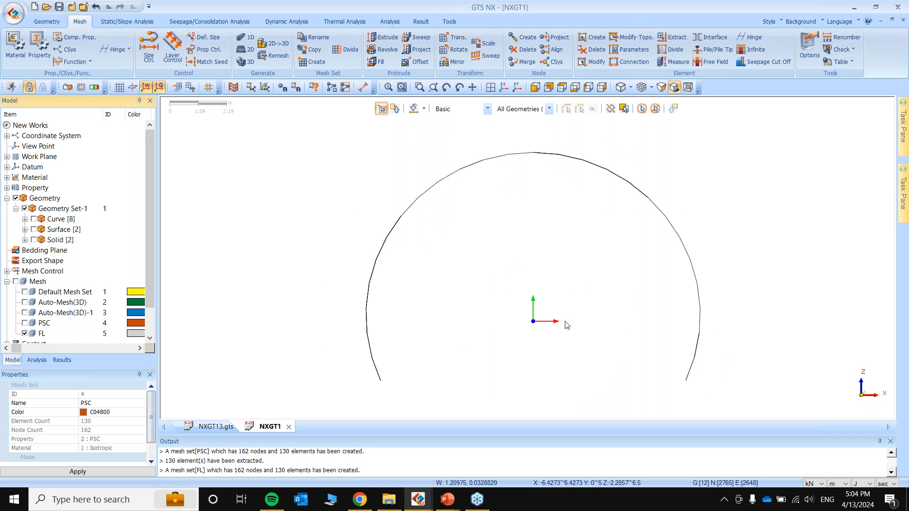
{"action": "left_click", "coordinate": [25, 323]}
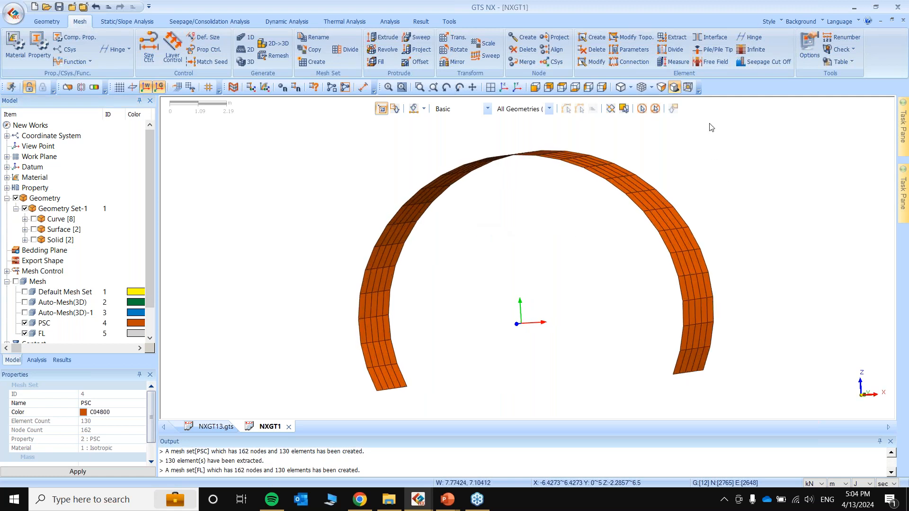
{"action": "left_click", "coordinate": [535, 87]}
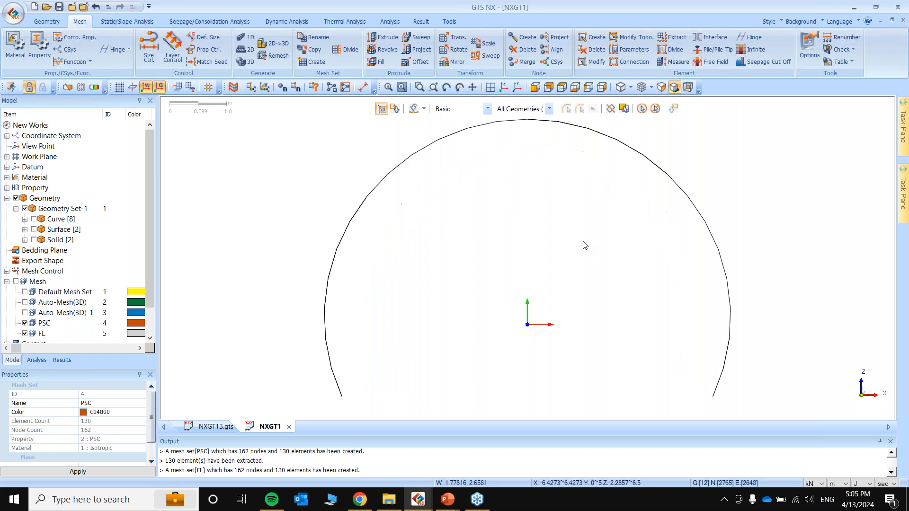
Turn on the thickness display for the PSC (Shell) and FL (Shell) properties.
{"action": "left_click", "coordinate": [7, 188]}
{"action": "left_click", "coordinate": [15, 208]}
{"action": "scroll", "coordinate": [44, 194], "scroll_direction": "down", "scroll_amount": 3}
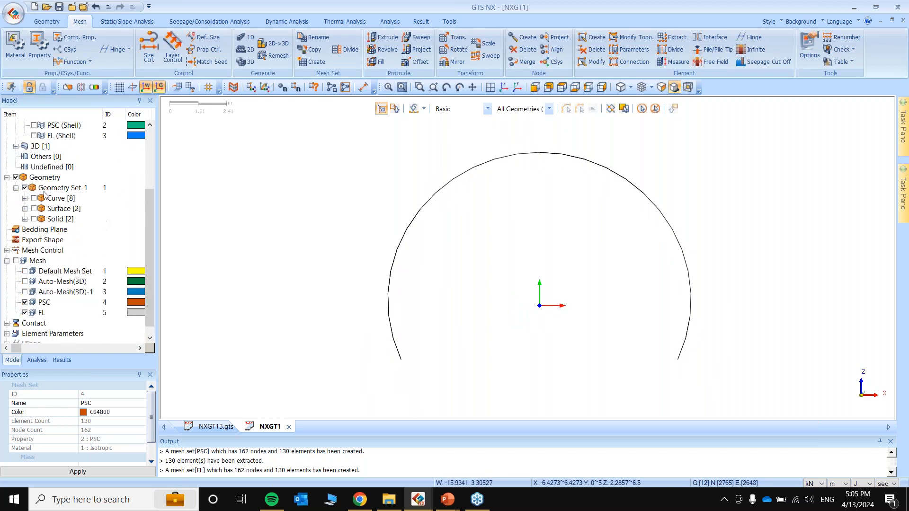
{"action": "left_click", "coordinate": [34, 125]}
{"action": "left_click", "coordinate": [33, 135]}
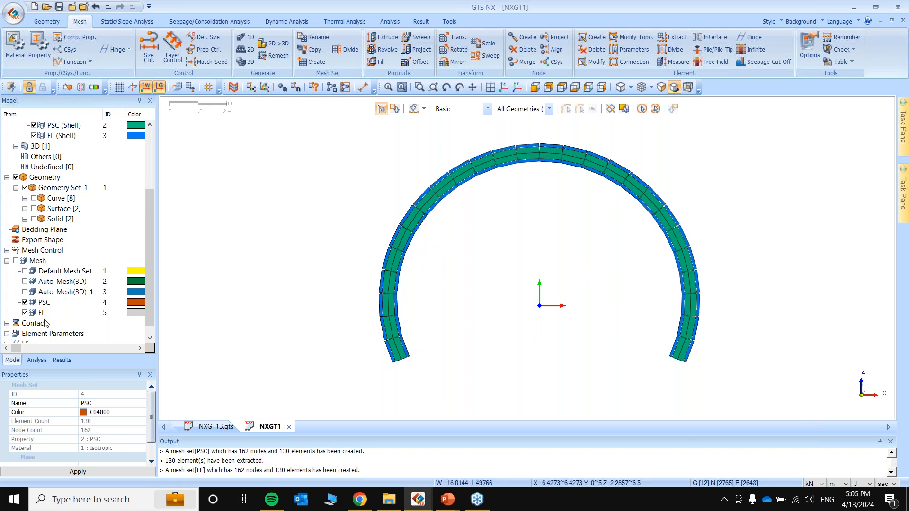
Leave only the PSC mesh set displayed and check the direction of its element coordinate axes.
{"action": "left_click", "coordinate": [25, 302]}
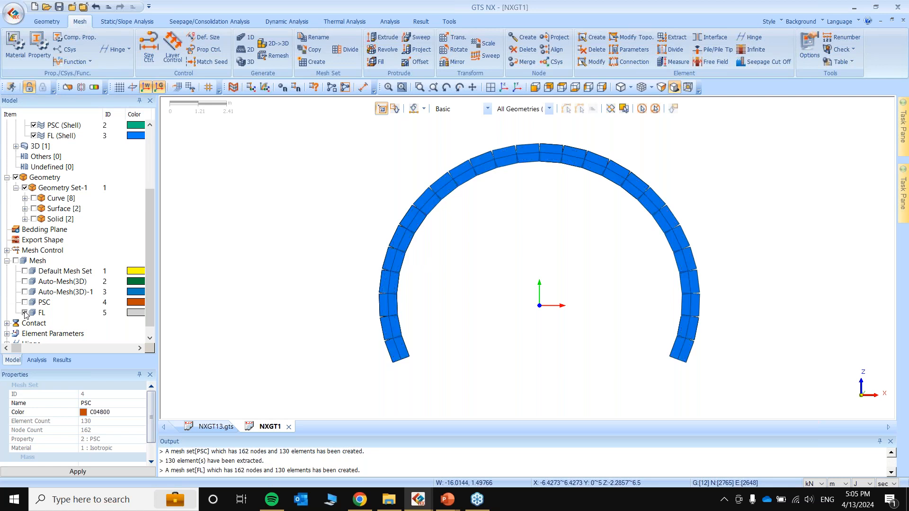
{"action": "left_click", "coordinate": [25, 312]}
{"action": "left_click", "coordinate": [25, 302]}
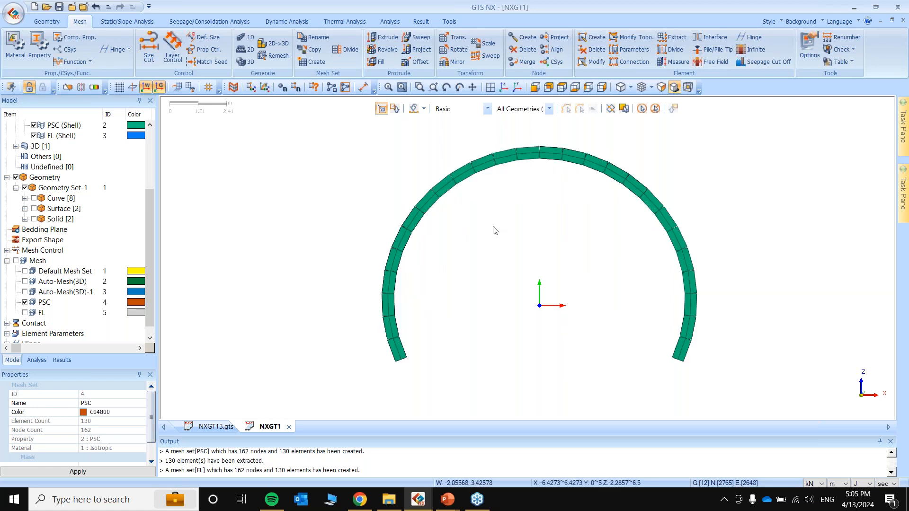
{"action": "scroll", "coordinate": [531, 286], "scroll_direction": "down", "scroll_amount": 1}
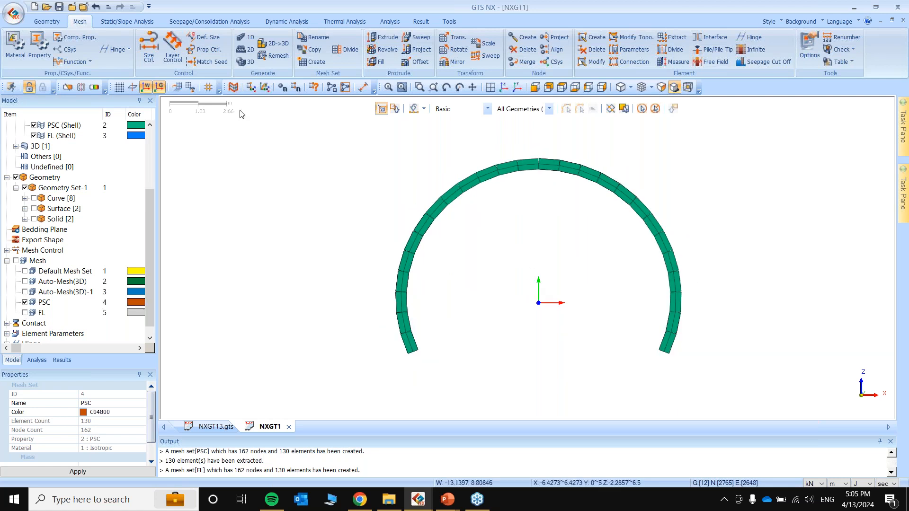
{"action": "left_click", "coordinate": [252, 87]}
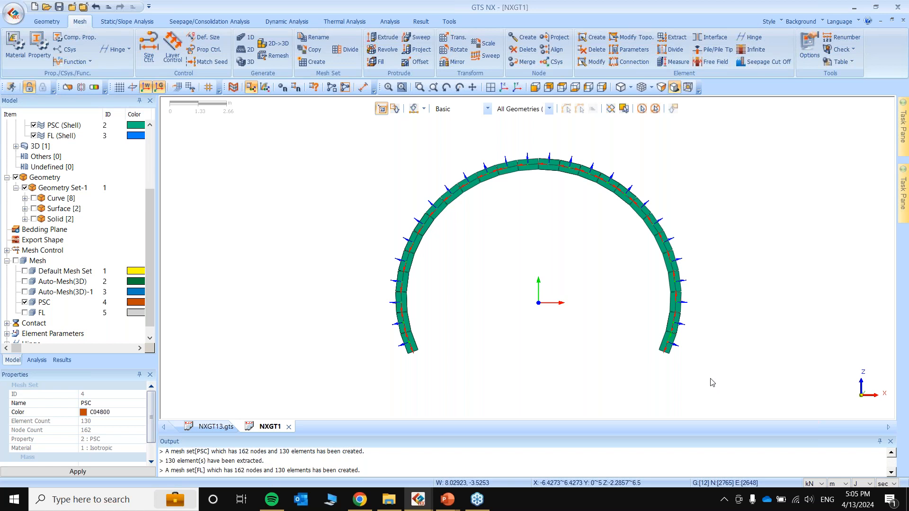
{"action": "left_click", "coordinate": [252, 87]}
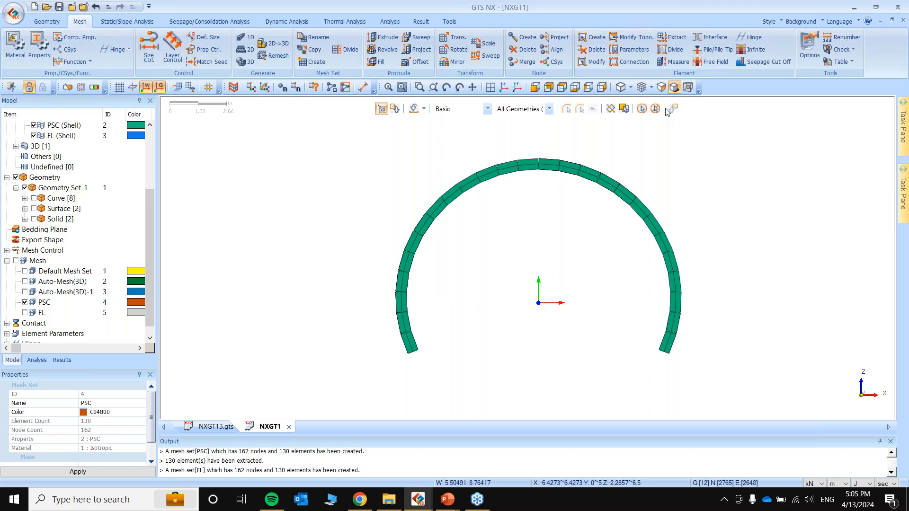
Start an Add Offset parameter for 2D elements and select all elements of the displayed PSC liner.
{"action": "left_click", "coordinate": [639, 62]}
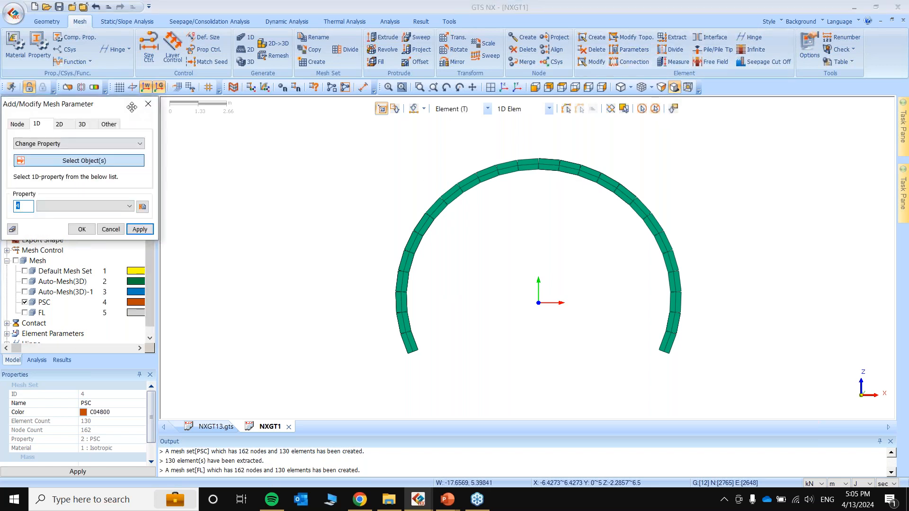
{"action": "left_click_drag", "start_coordinate": [131, 99], "coordinate": [207, 95]}
{"action": "left_click", "coordinate": [137, 112]}
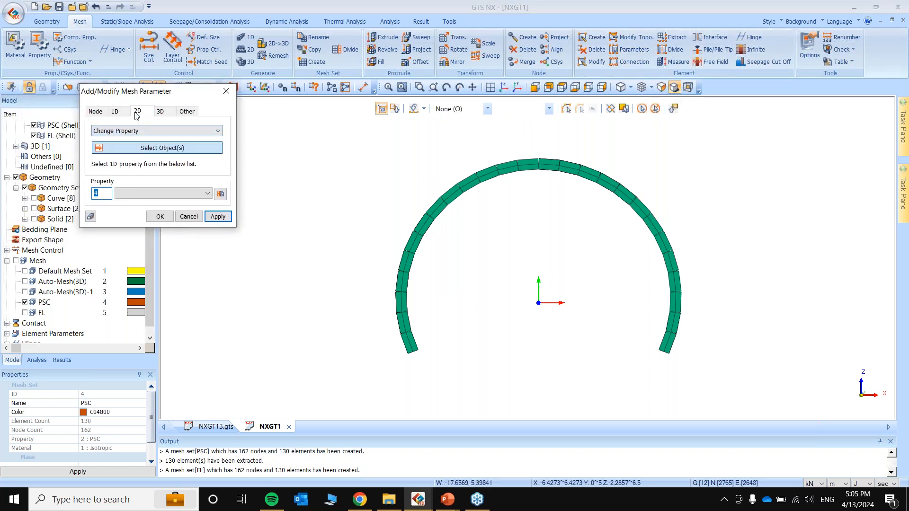
{"action": "left_click", "coordinate": [114, 131]}
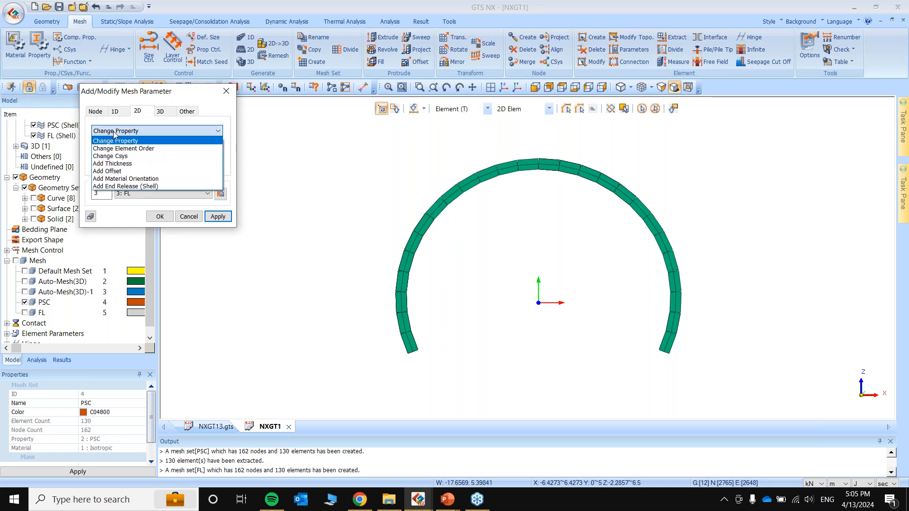
{"action": "left_click", "coordinate": [116, 171]}
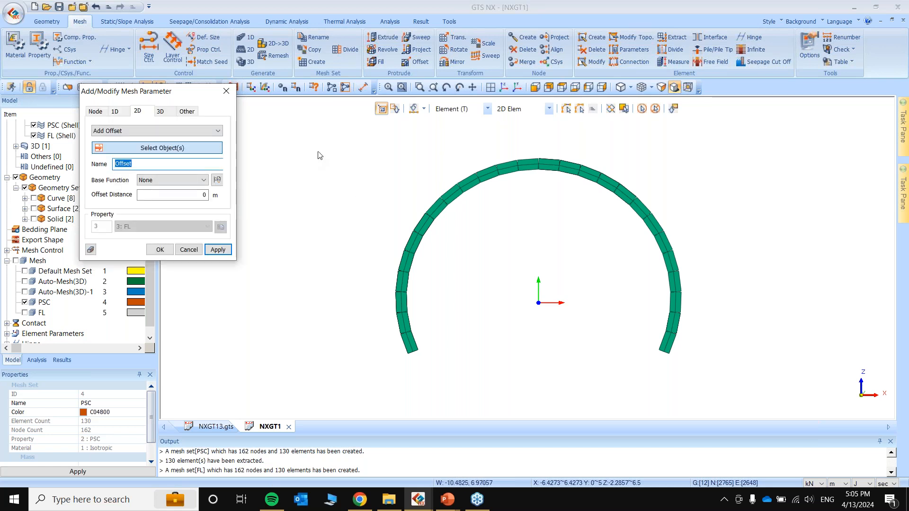
{"action": "left_click_drag", "start_coordinate": [315, 122], "coordinate": [712, 419]}
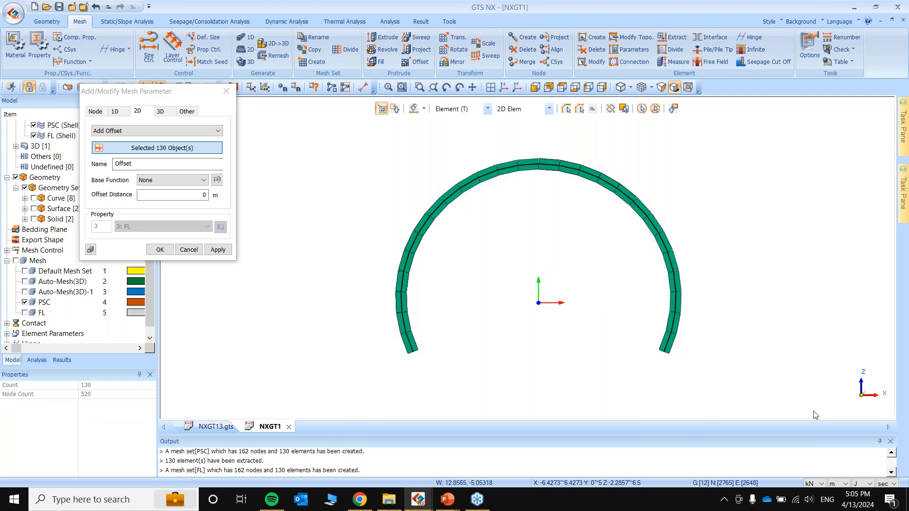
{"action": "left_click_drag", "start_coordinate": [170, 95], "coordinate": [212, 149]}
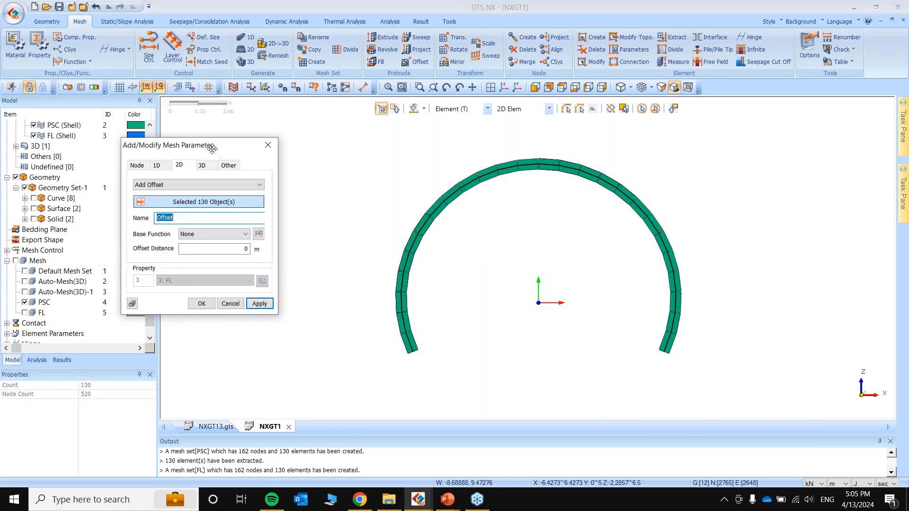
Display the element coordinate axes and apply an offset distance of 0.25 m to the selected PSC elements.
{"action": "left_click", "coordinate": [252, 88]}
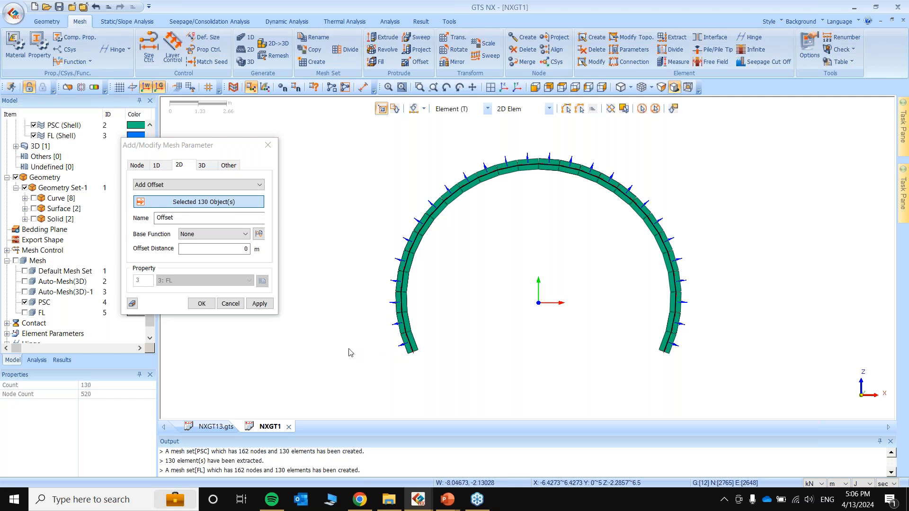
{"action": "left_click_drag", "start_coordinate": [213, 148], "coordinate": [252, 140]}
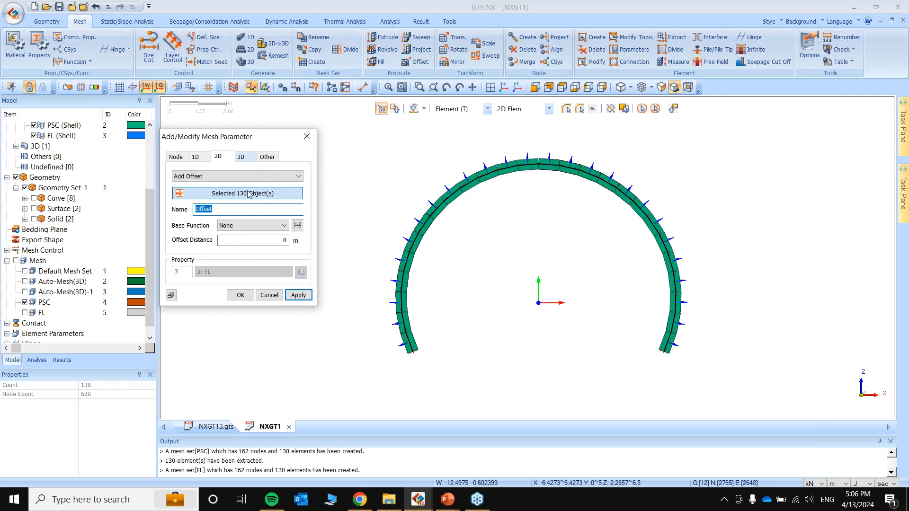
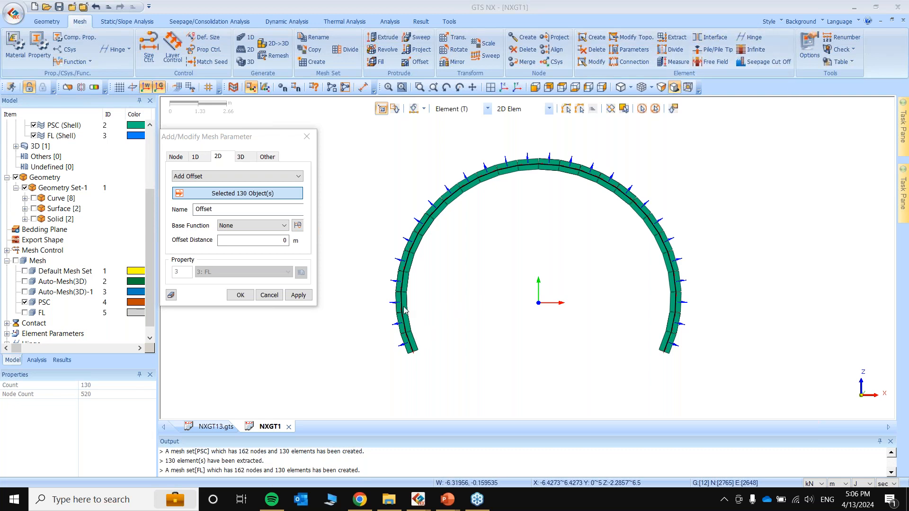
{"action": "left_click_drag", "start_coordinate": [274, 241], "coordinate": [357, 247]}
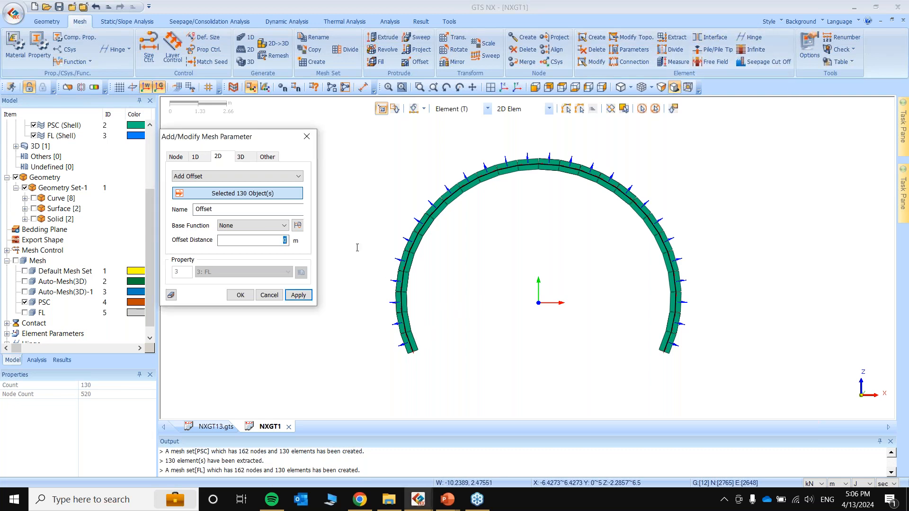
{"action": "type", "text": "0.25"}
{"action": "left_click_drag", "start_coordinate": [246, 136], "coordinate": [279, 110]}
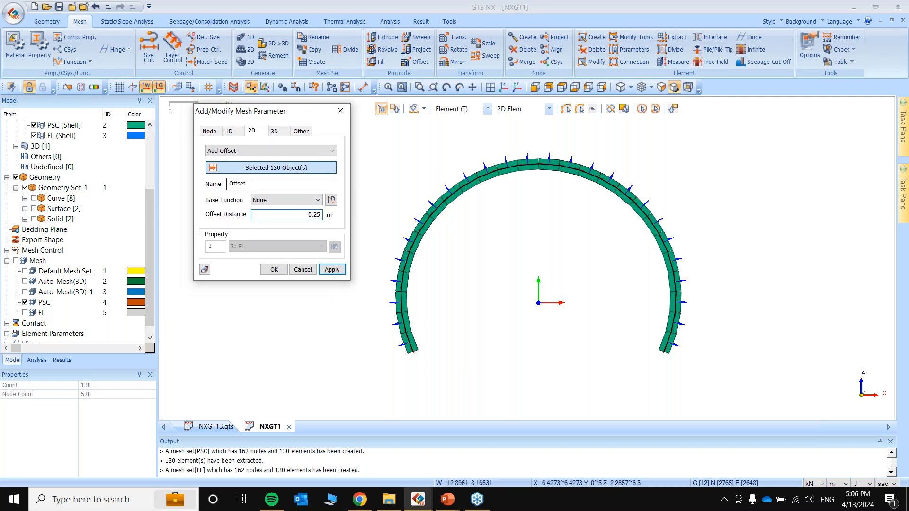
{"action": "left_click", "coordinate": [336, 274]}
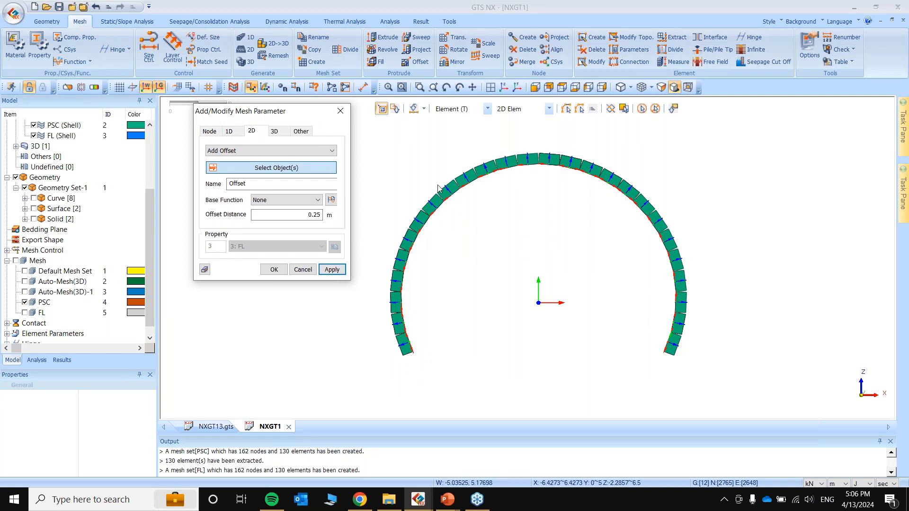
Display the FL mesh set without PSC and apply an offset of -0.375 m to all its elements.
{"action": "left_click", "coordinate": [25, 313]}
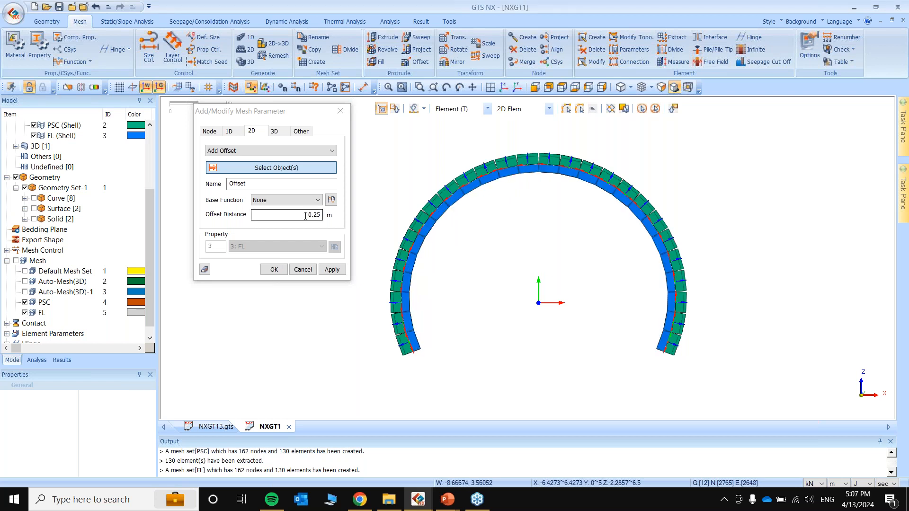
{"action": "left_click", "coordinate": [25, 302]}
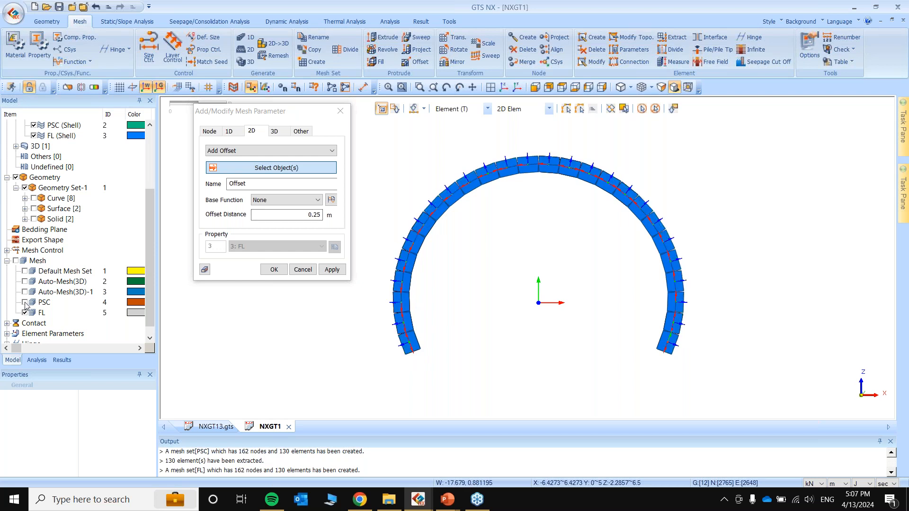
{"action": "left_click", "coordinate": [642, 110]}
{"action": "type", "text": "-0.375"}
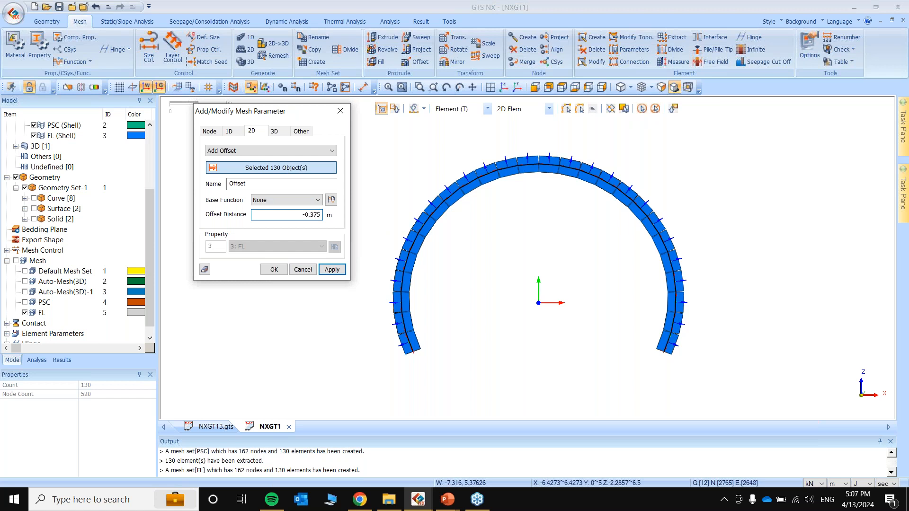
{"action": "left_click", "coordinate": [274, 269]}
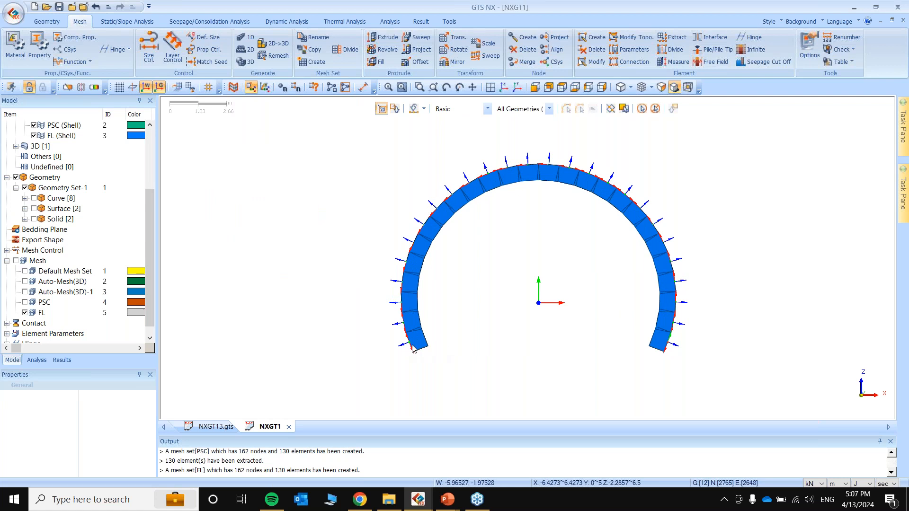
Show the PSC mesh set again and inspect both offset liners in an angled view and from the front.
{"action": "left_click", "coordinate": [25, 302]}
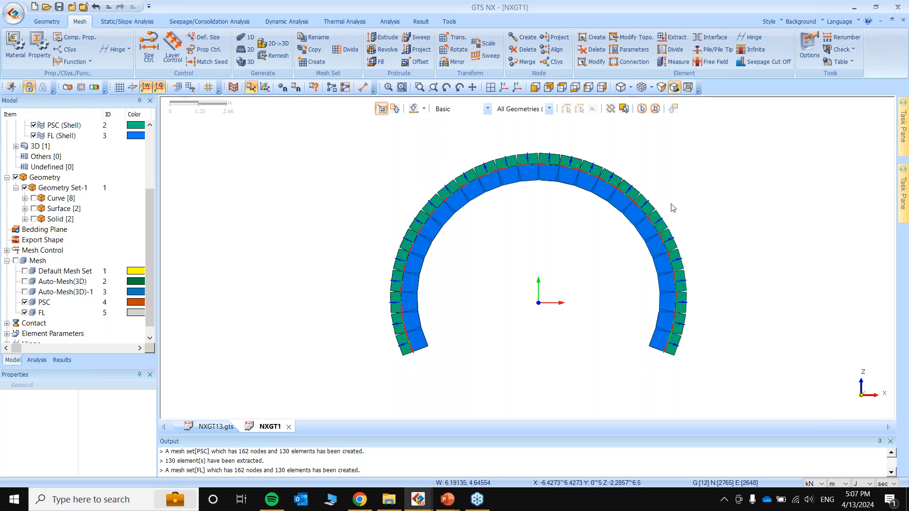
{"action": "middle_click_drag", "start_coordinate": [673, 178], "coordinate": [692, 169]}
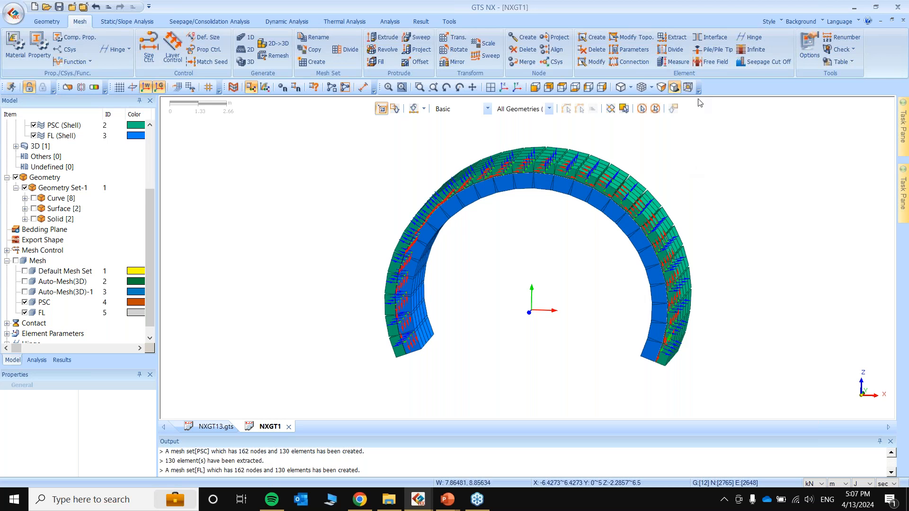
{"action": "left_click", "coordinate": [535, 87]}
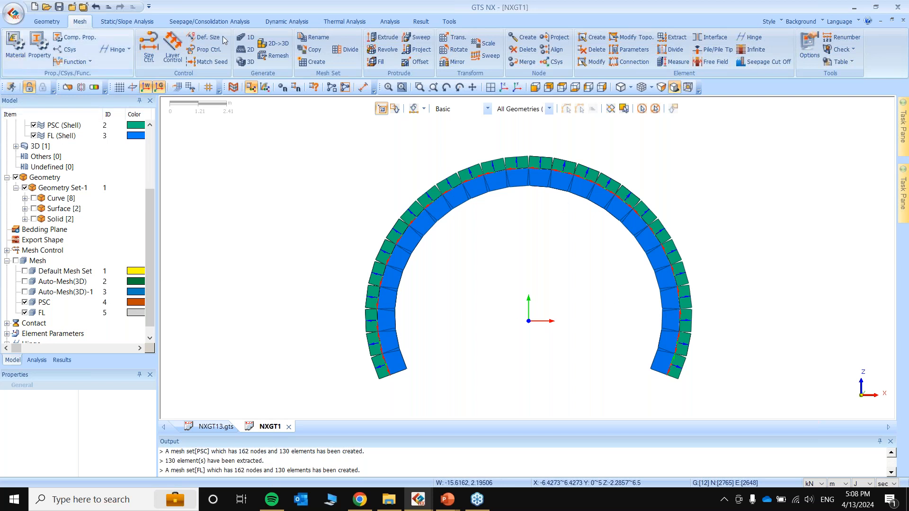
Switch to the NXGT13.gts model and examine the cross-section of its shear liner and final liner.
{"action": "mouse_move", "coordinate": [425, 507]}
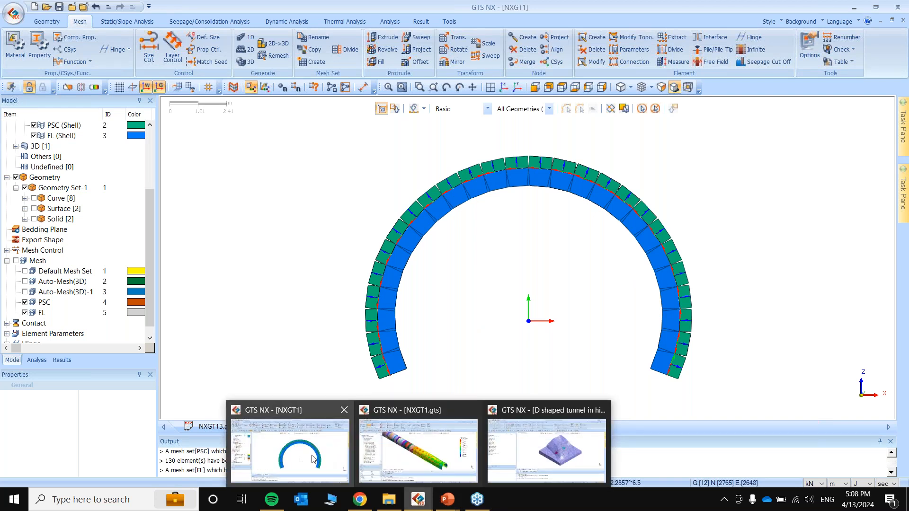
{"action": "left_click", "coordinate": [433, 463]}
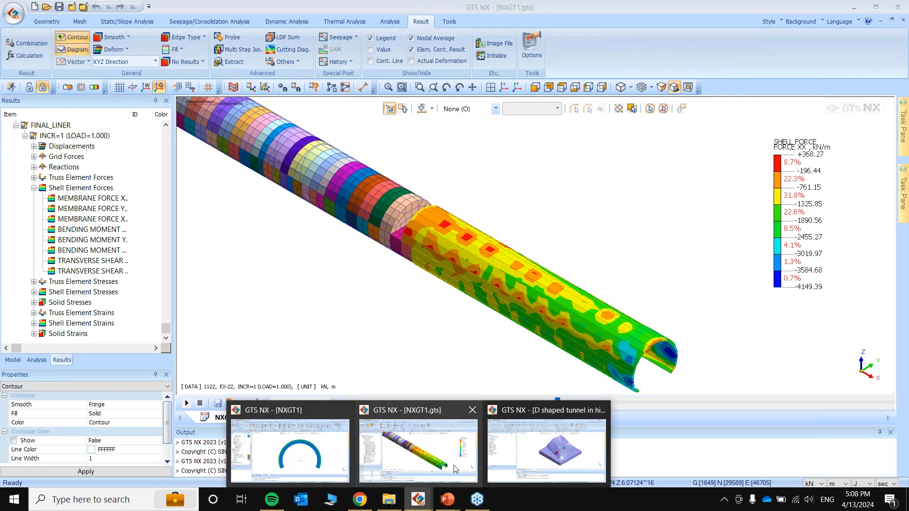
{"action": "left_click", "coordinate": [295, 453]}
{"action": "left_click", "coordinate": [367, 445]}
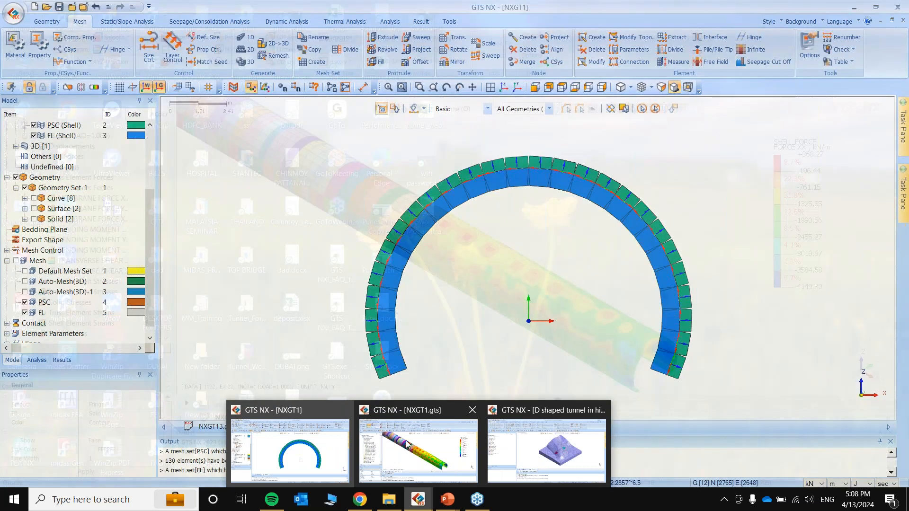
{"action": "left_click", "coordinate": [297, 458]}
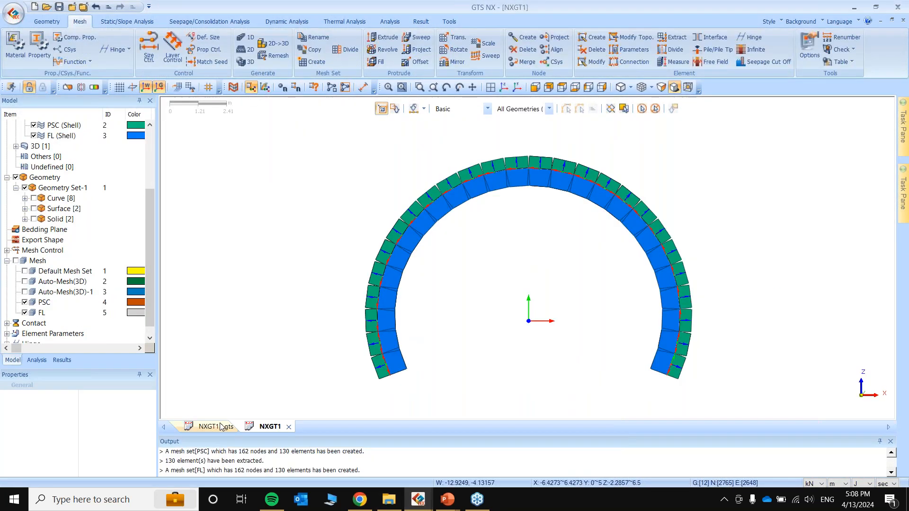
{"action": "left_click", "coordinate": [222, 428]}
{"action": "scroll", "coordinate": [440, 268], "scroll_direction": "up", "scroll_amount": 6}
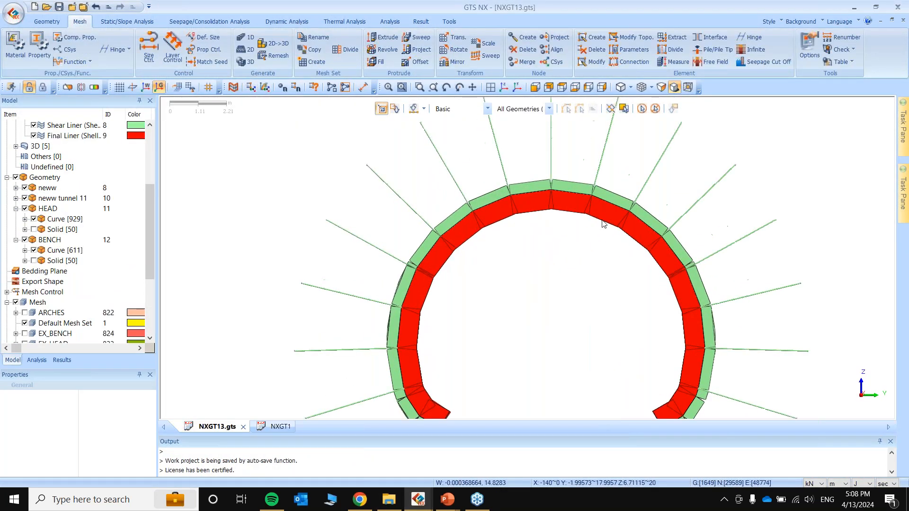
{"action": "scroll", "coordinate": [603, 224], "scroll_direction": "down", "scroll_amount": 3}
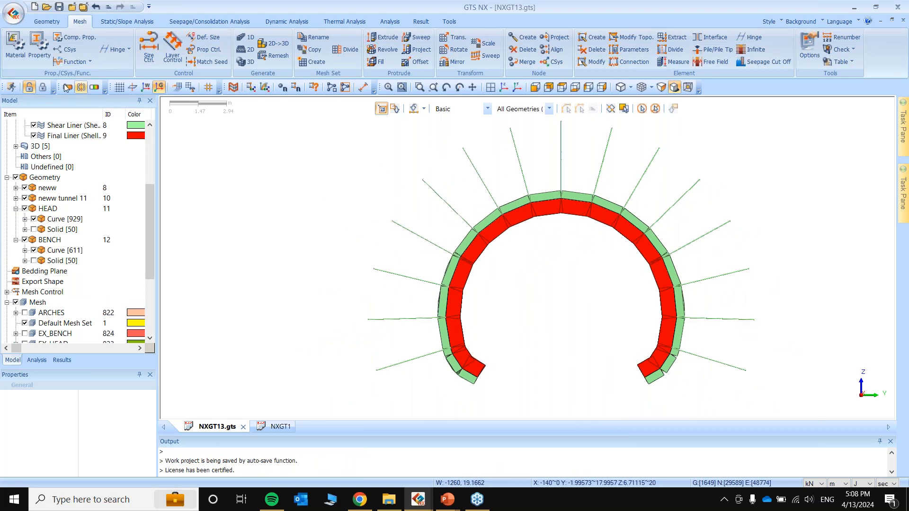
Switch the NXGT13 model to post-processing mode and toggle the FINAL_LINER mesh set's visibility to identify it.
{"action": "left_click", "coordinate": [42, 86]}
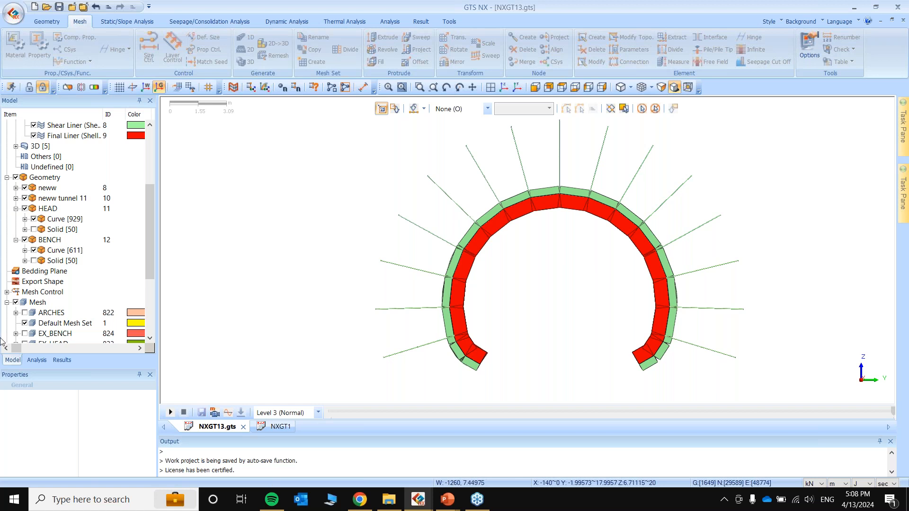
{"action": "left_click_drag", "start_coordinate": [149, 229], "coordinate": [145, 291]}
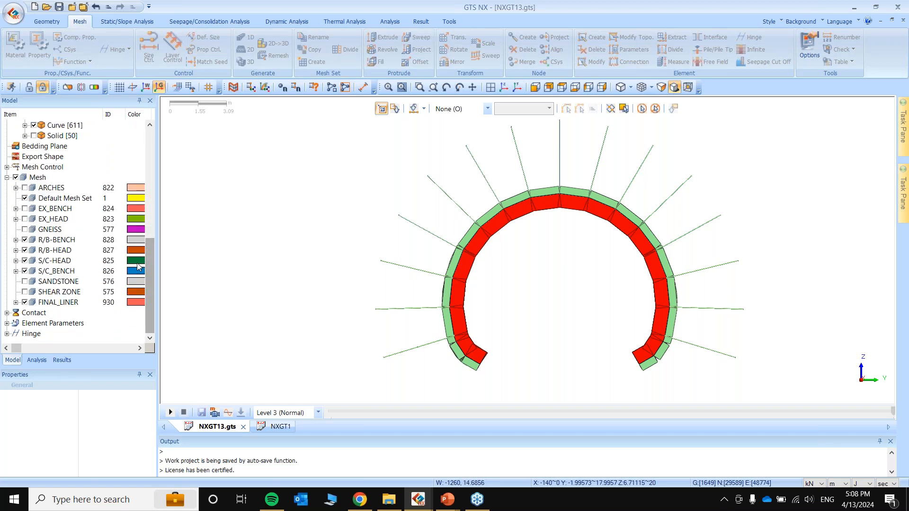
{"action": "left_click", "coordinate": [26, 303]}
{"action": "left_click", "coordinate": [25, 303]}
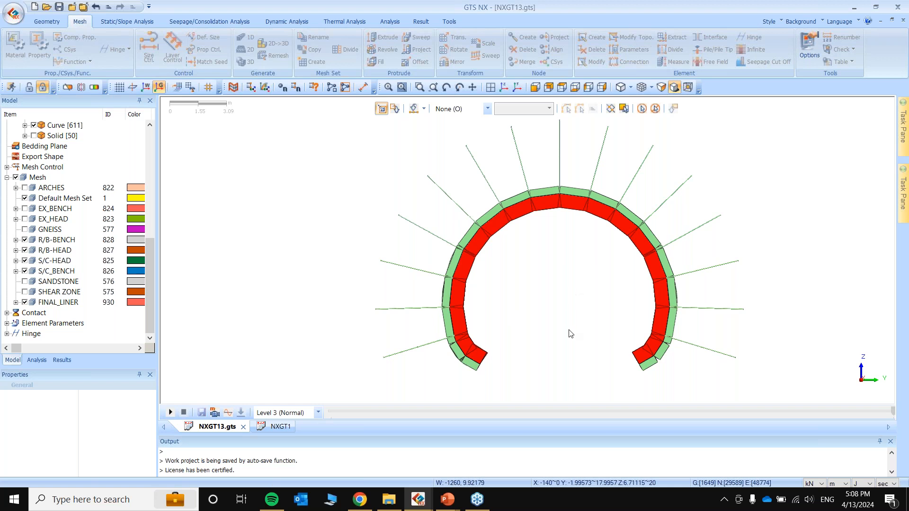
Expand the INCR=1 (LOAD=1.000) results of the FINAL_LINER stage.
{"action": "left_click", "coordinate": [61, 362]}
{"action": "scroll", "coordinate": [79, 322], "scroll_direction": "down", "scroll_amount": 1}
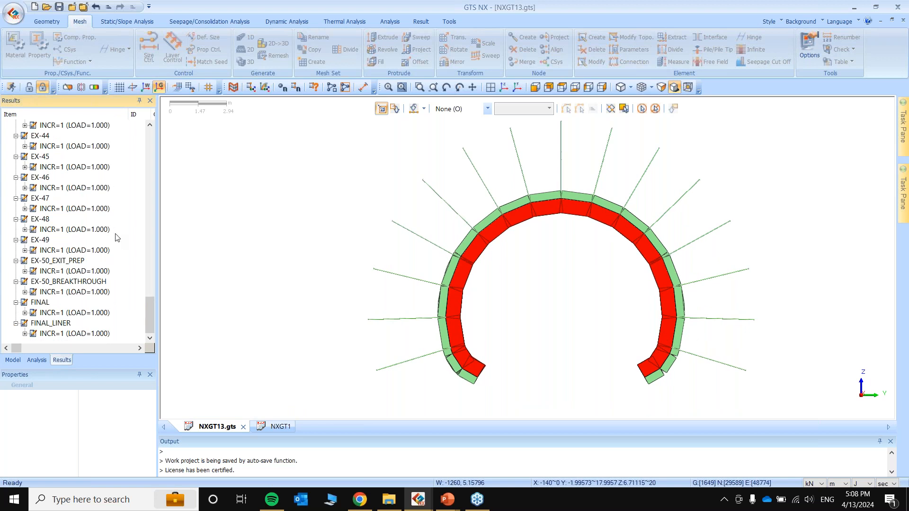
{"action": "left_click", "coordinate": [24, 333]}
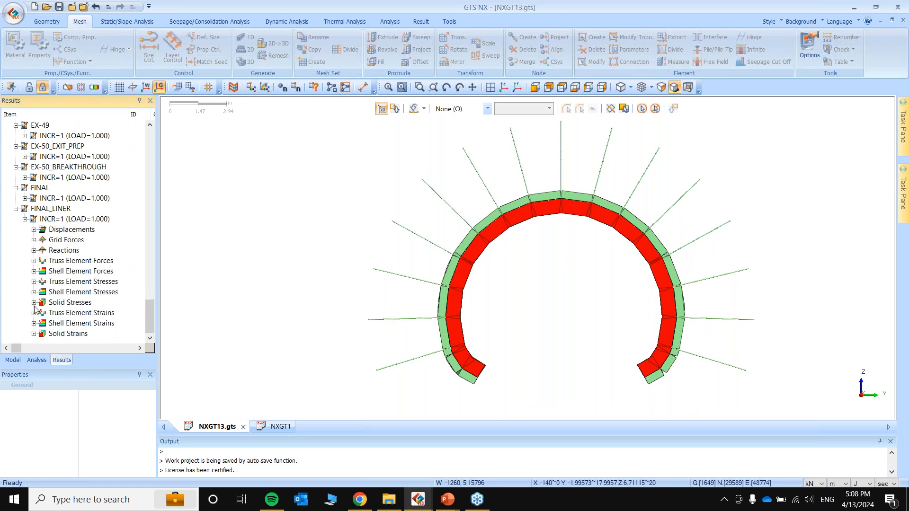
Hide the S/C-HEAD, S/C_BENCH, R/B-HEAD and R/B-BENCH mesh sets and show the remaining final liner in an isometric view.
{"action": "left_click", "coordinate": [13, 360]}
{"action": "left_click", "coordinate": [25, 271]}
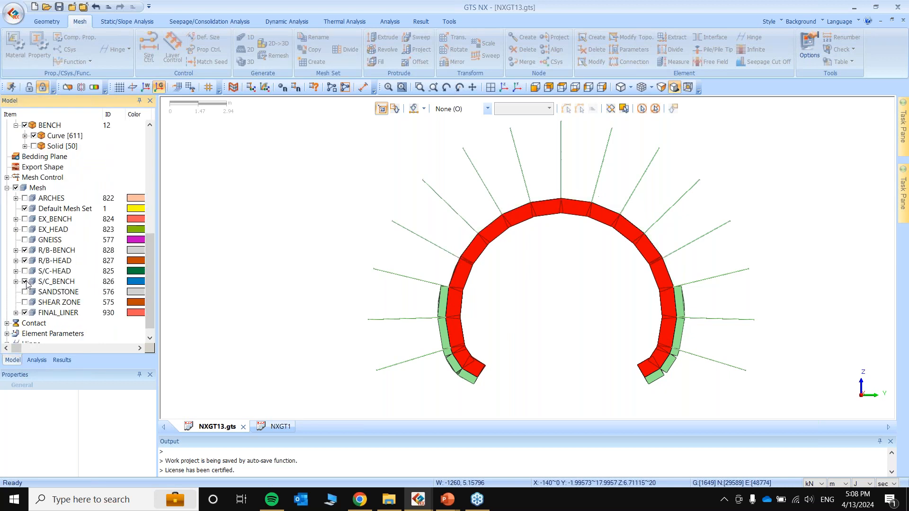
{"action": "left_click", "coordinate": [25, 282]}
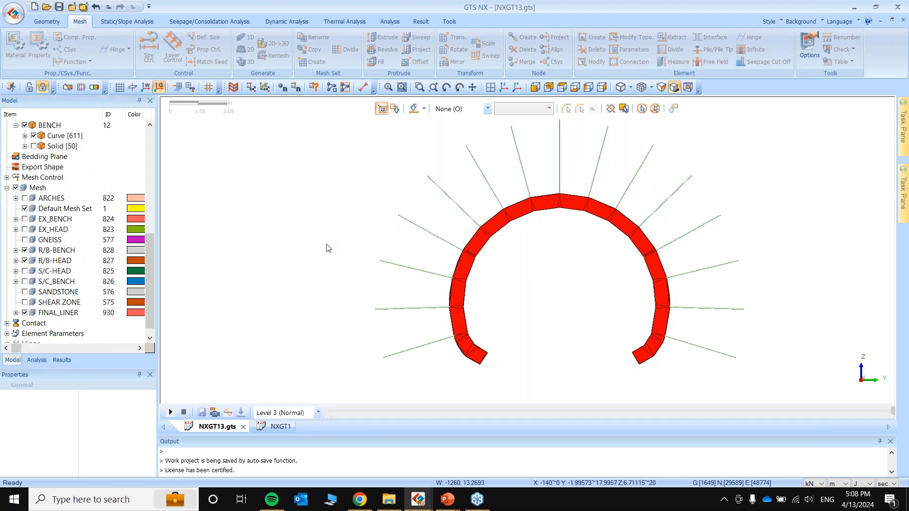
{"action": "middle_click_drag", "start_coordinate": [327, 244], "coordinate": [344, 250]}
{"action": "left_click", "coordinate": [516, 87]}
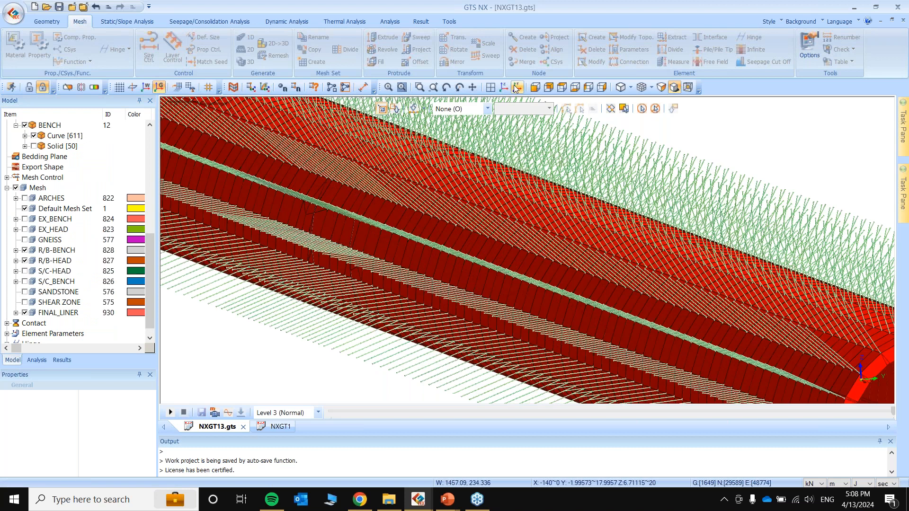
{"action": "left_click", "coordinate": [25, 261]}
{"action": "left_click", "coordinate": [25, 251]}
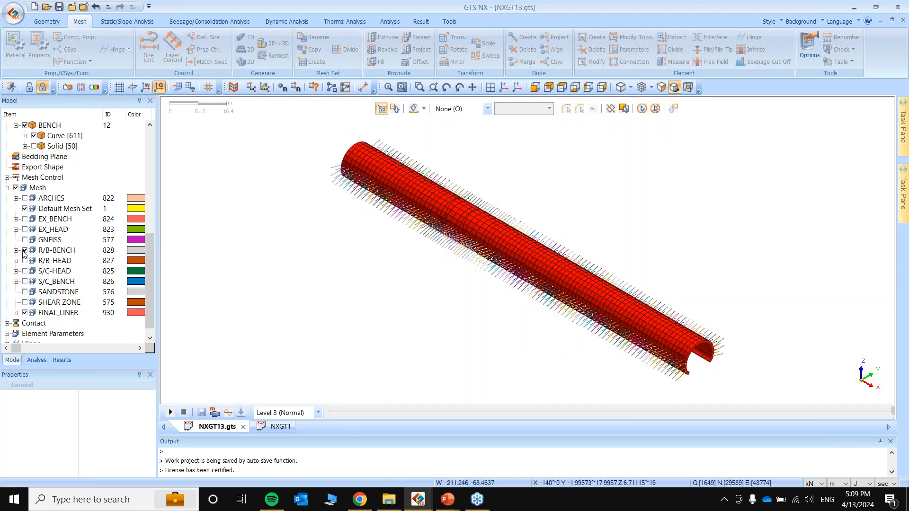
Plot the FINAL_LINER stage's shell membrane force XX contour and apply Auto-Range to its legend.
{"action": "left_click", "coordinate": [62, 359]}
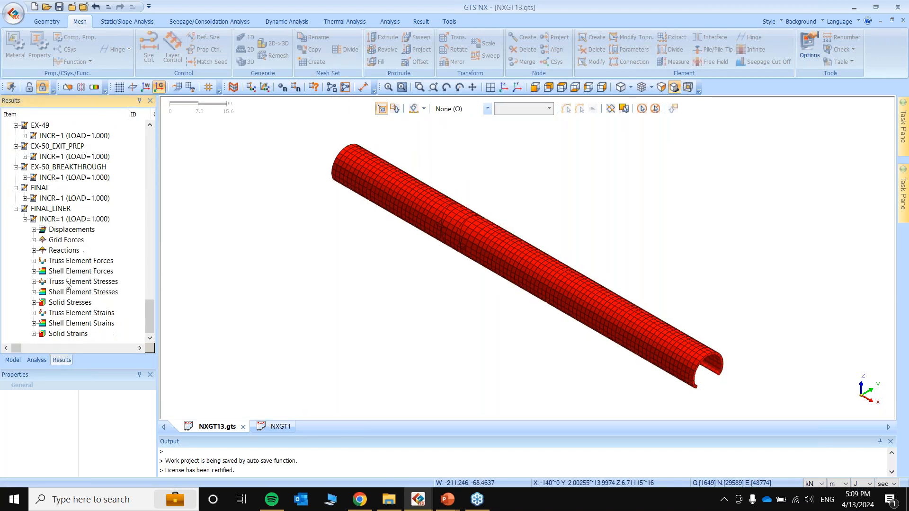
{"action": "left_click", "coordinate": [34, 271]}
{"action": "left_click", "coordinate": [87, 261]}
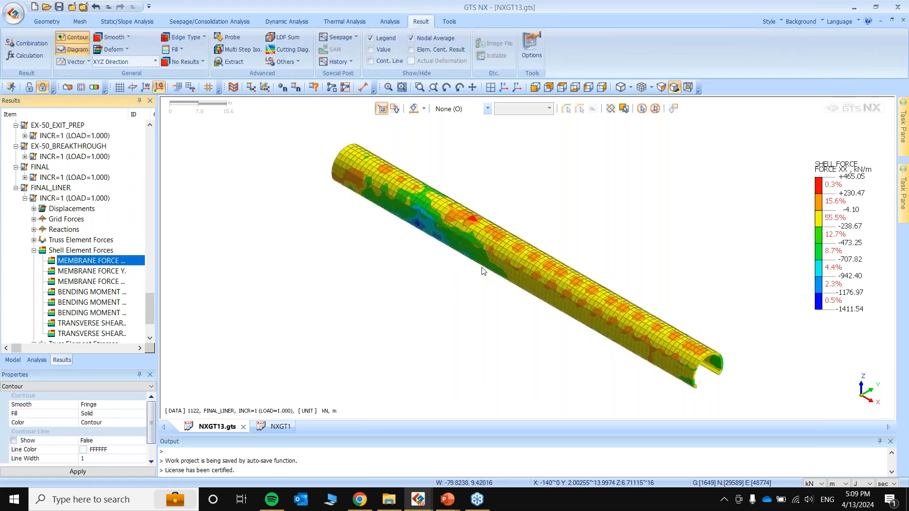
{"action": "right_click", "coordinate": [825, 217]}
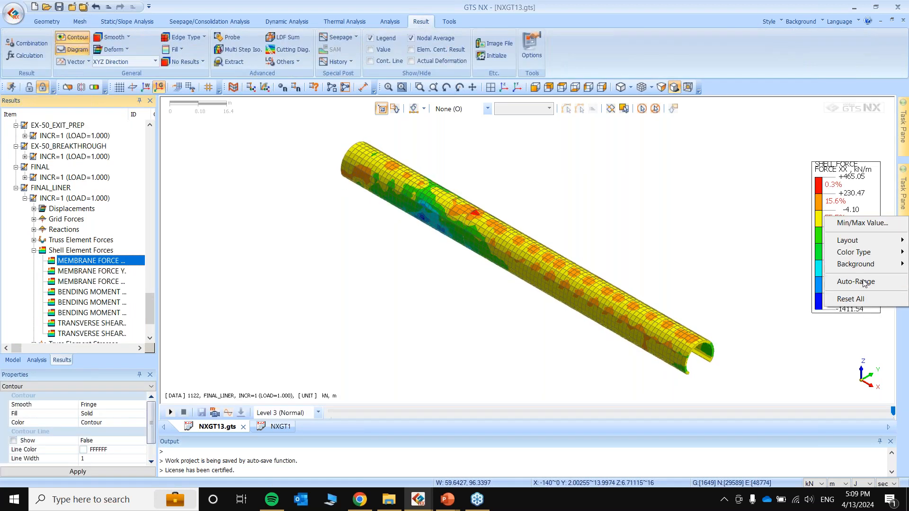
{"action": "left_click", "coordinate": [863, 283]}
{"action": "left_click_drag", "start_coordinate": [818, 227], "coordinate": [800, 233]}
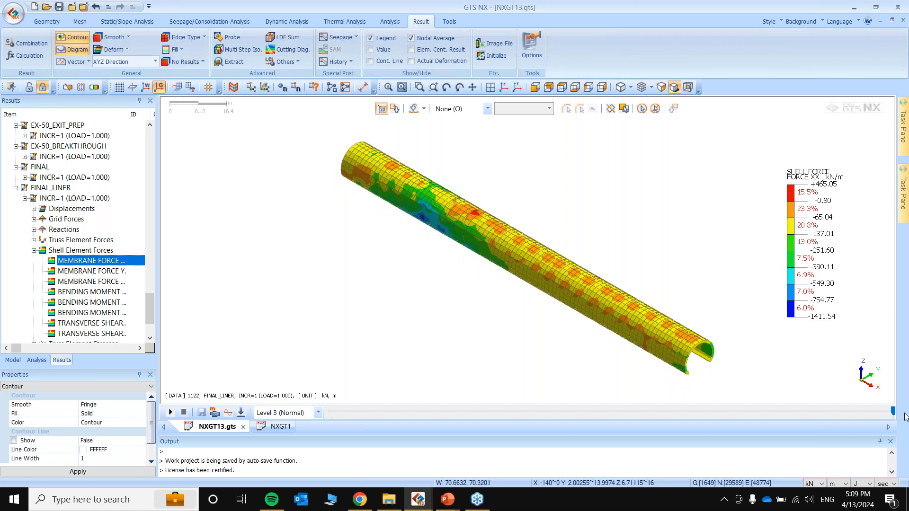
Step through the construction stages from early excavation to FINAL_LINER to examine how the shell membrane force XX develops.
{"action": "left_click_drag", "start_coordinate": [892, 411], "coordinate": [385, 412]}
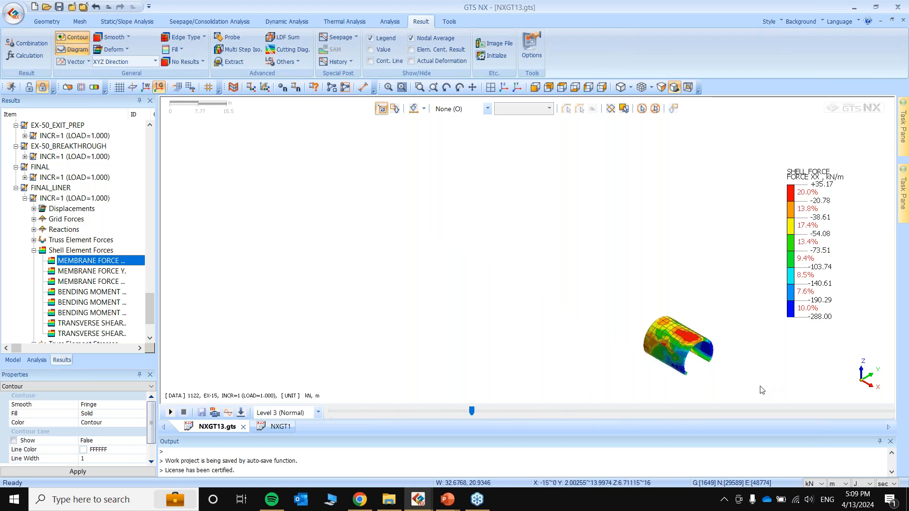
{"action": "scroll", "coordinate": [754, 384], "scroll_direction": "up", "scroll_amount": 2}
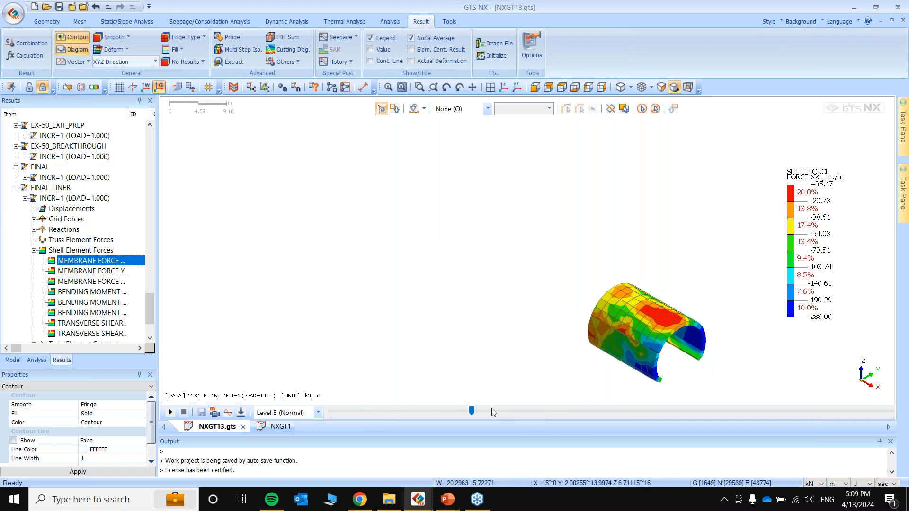
{"action": "left_click", "coordinate": [444, 410]}
{"action": "left_click", "coordinate": [444, 410]}
{"action": "left_click_drag", "start_coordinate": [471, 411], "coordinate": [595, 406]}
{"action": "left_click_drag", "start_coordinate": [656, 410], "coordinate": [714, 411]}
{"action": "left_click_drag", "start_coordinate": [778, 412], "coordinate": [799, 410]}
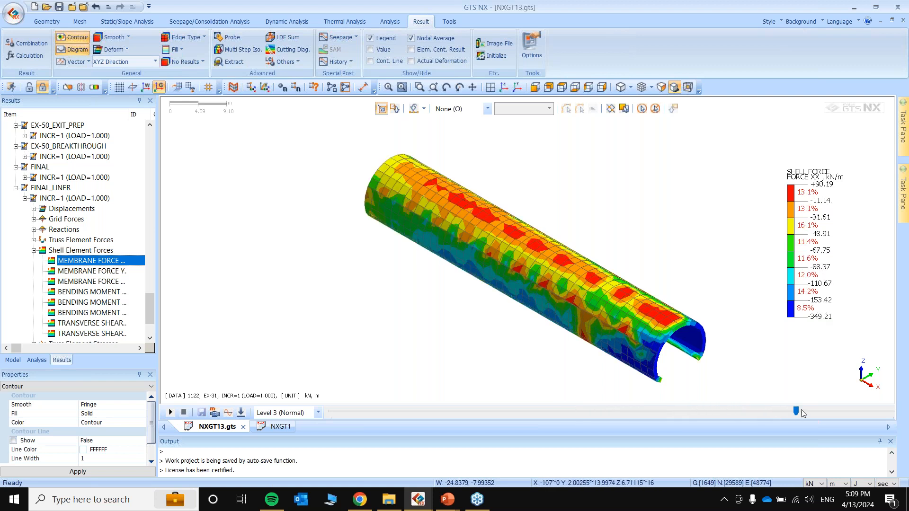
{"action": "left_click", "coordinate": [812, 408]}
Examine the membrane force XX contour along the whole tunnel and review the shell element force results and displayed mesh sets.
{"action": "scroll", "coordinate": [666, 335], "scroll_direction": "down", "scroll_amount": 5}
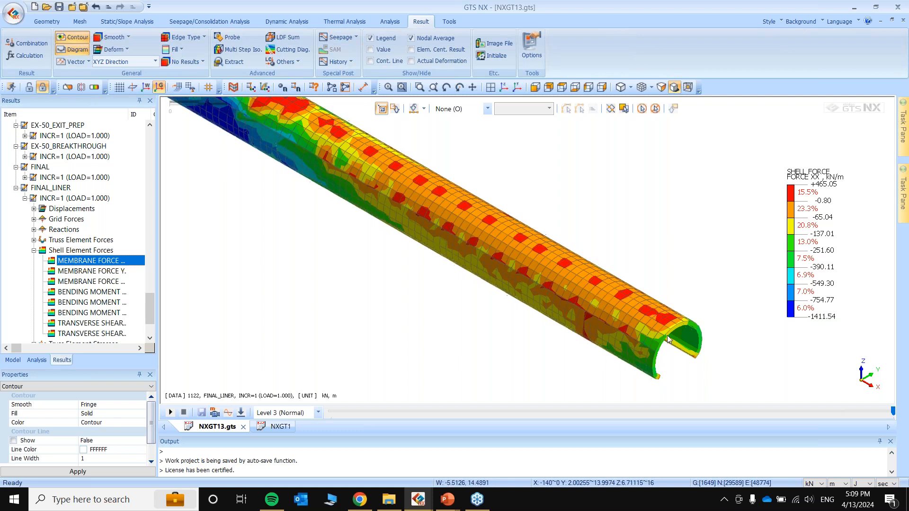
{"action": "right_click", "coordinate": [827, 227]}
{"action": "left_click", "coordinate": [840, 310]}
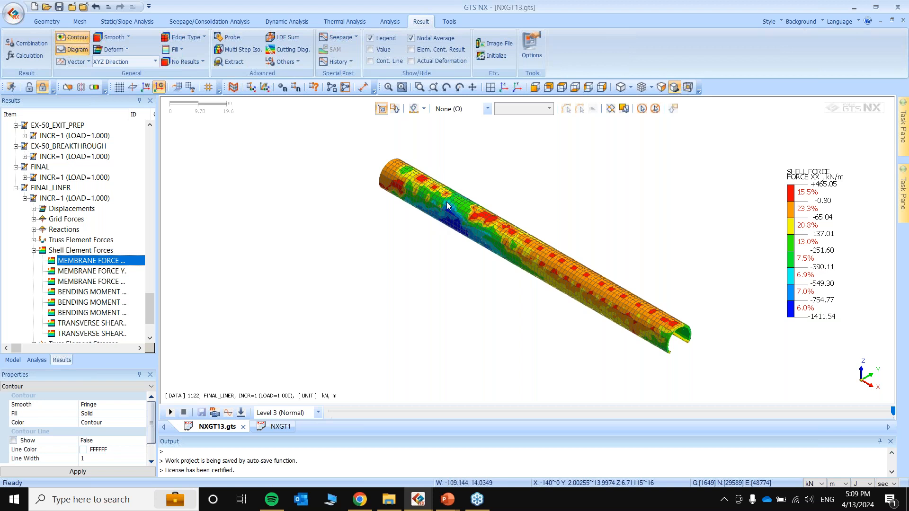
{"action": "scroll", "coordinate": [87, 273], "scroll_direction": "down", "scroll_amount": 2}
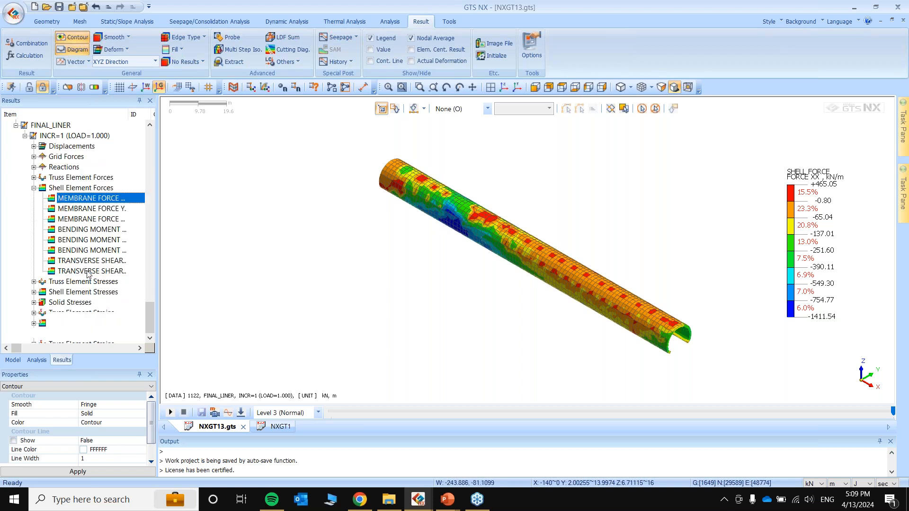
{"action": "scroll", "coordinate": [88, 273], "scroll_direction": "up", "scroll_amount": 1}
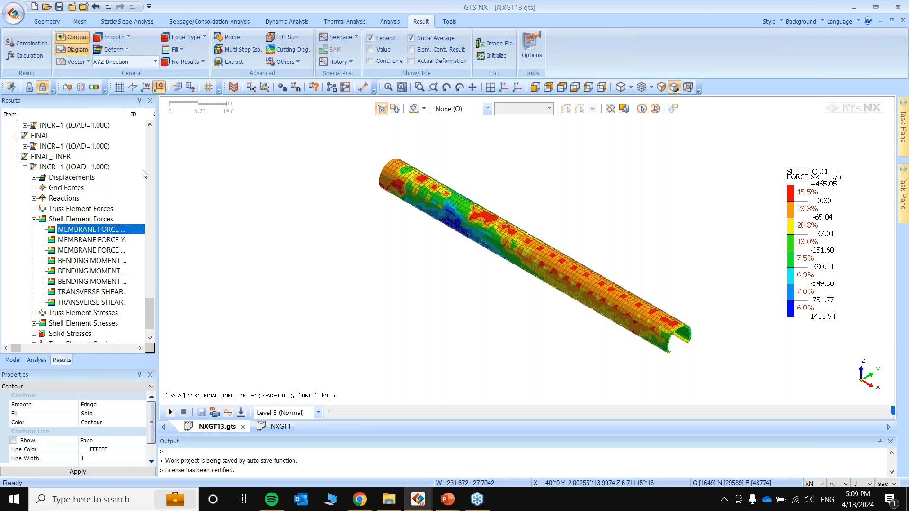
{"action": "left_click", "coordinate": [14, 360]}
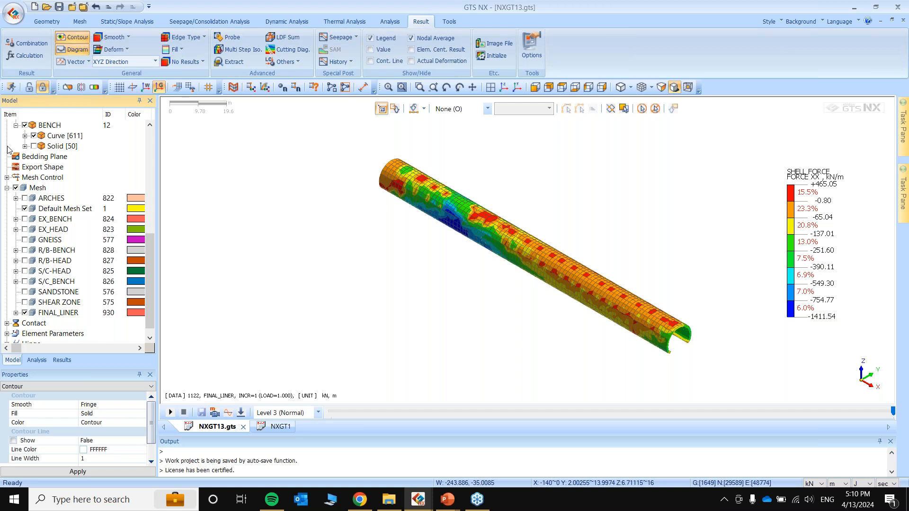
{"action": "scroll", "coordinate": [549, 243], "scroll_direction": "up", "scroll_amount": 2}
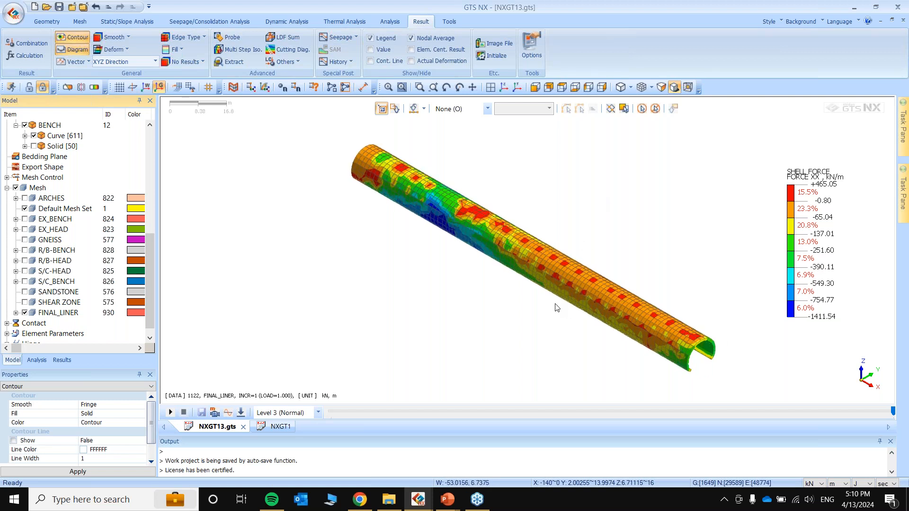
{"action": "scroll", "coordinate": [557, 307], "scroll_direction": "down", "scroll_amount": 1}
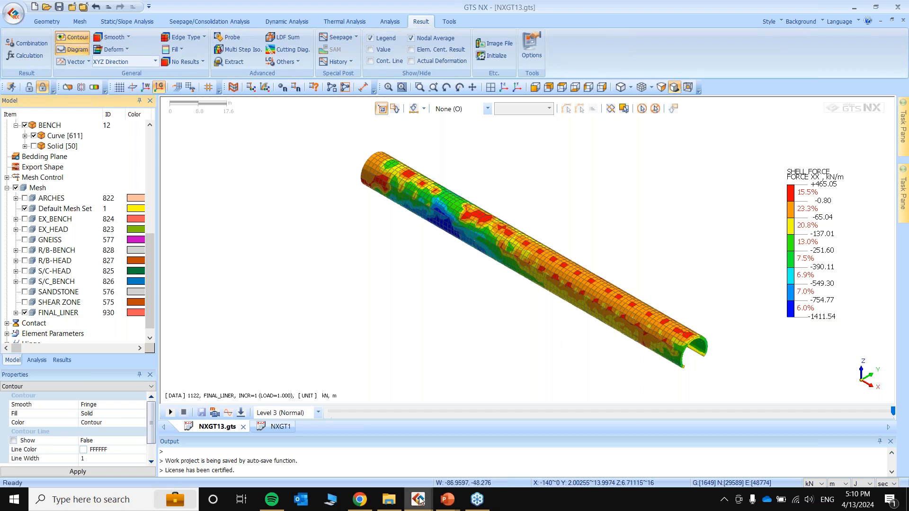
Switch to the D shaped tunnel in hilly terrain.gts model and examine its two portals on the hillside.
{"action": "mouse_move", "coordinate": [419, 502]}
{"action": "left_click", "coordinate": [525, 442]}
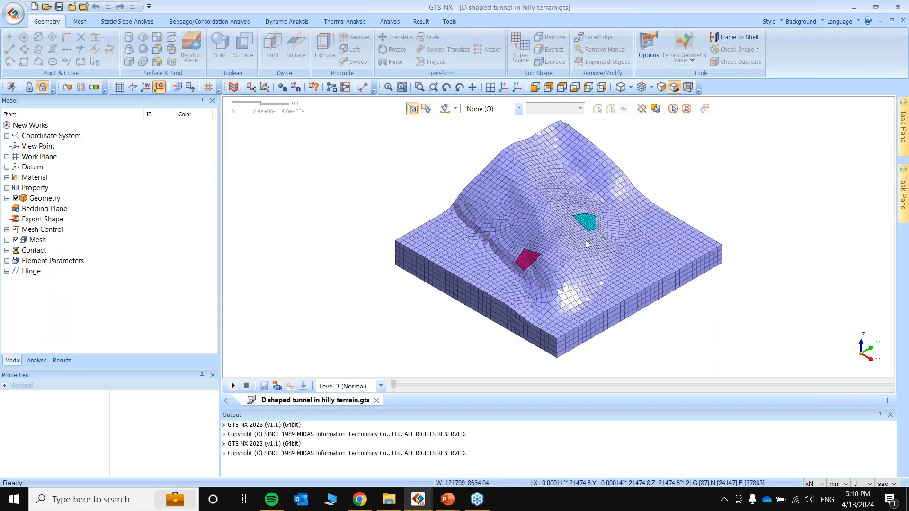
{"action": "scroll", "coordinate": [586, 244], "scroll_direction": "up", "scroll_amount": 3}
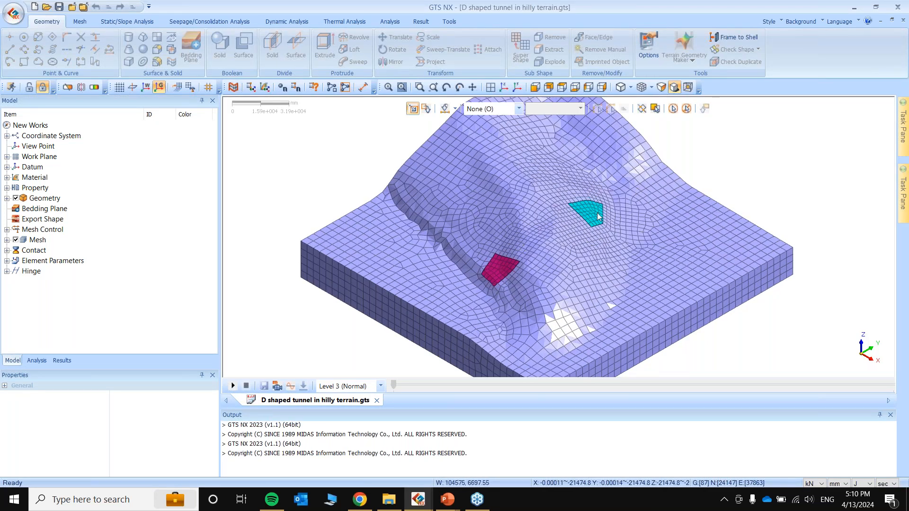
{"action": "scroll", "coordinate": [597, 212], "scroll_direction": "up", "scroll_amount": 2}
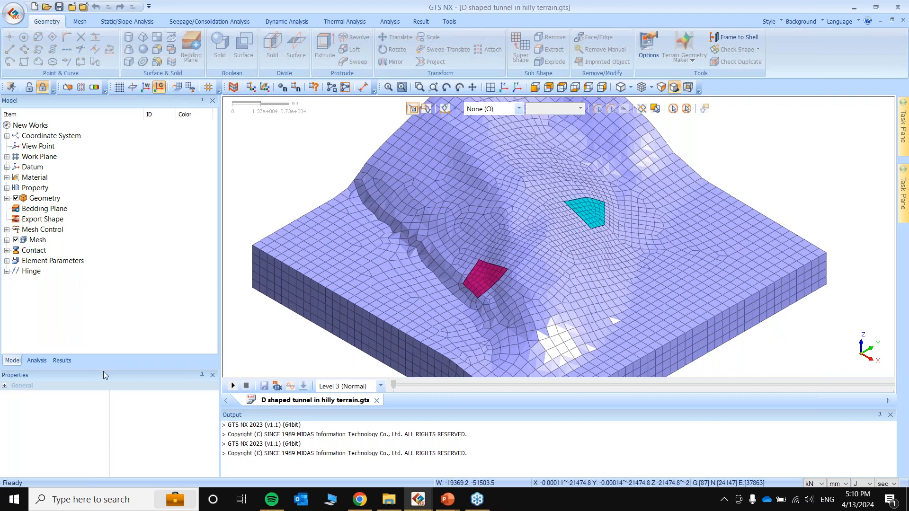
Hide the Exit and Opening mesh sets to expose both excavated portals.
{"action": "left_click", "coordinate": [7, 240]}
{"action": "scroll", "coordinate": [126, 215], "scroll_direction": "down", "scroll_amount": 6}
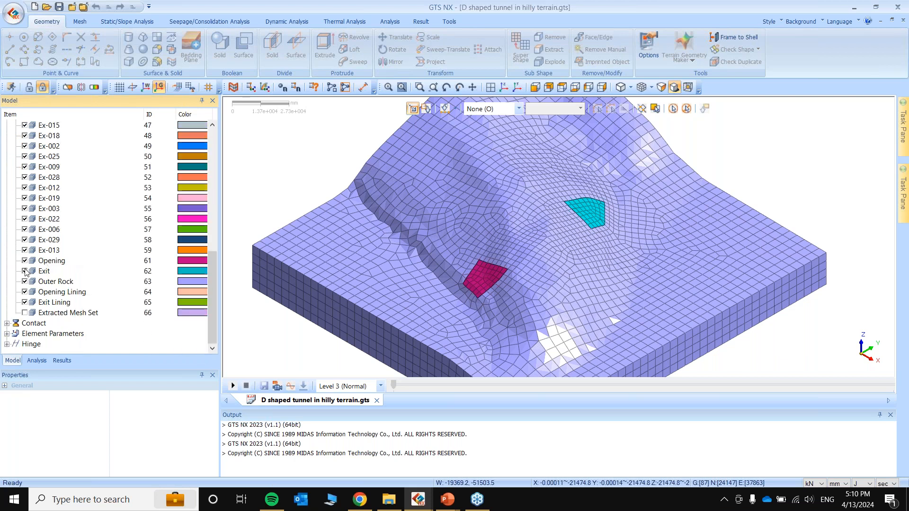
{"action": "left_click", "coordinate": [25, 272]}
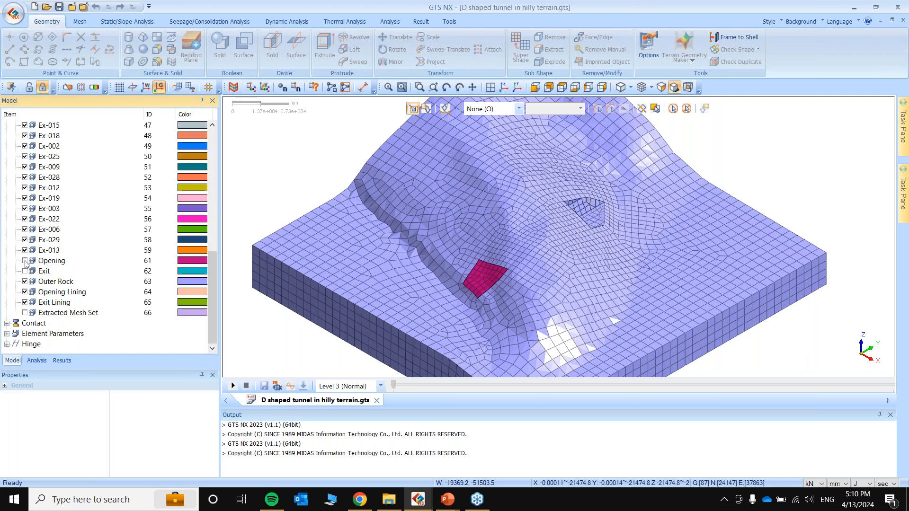
{"action": "left_click", "coordinate": [25, 261]}
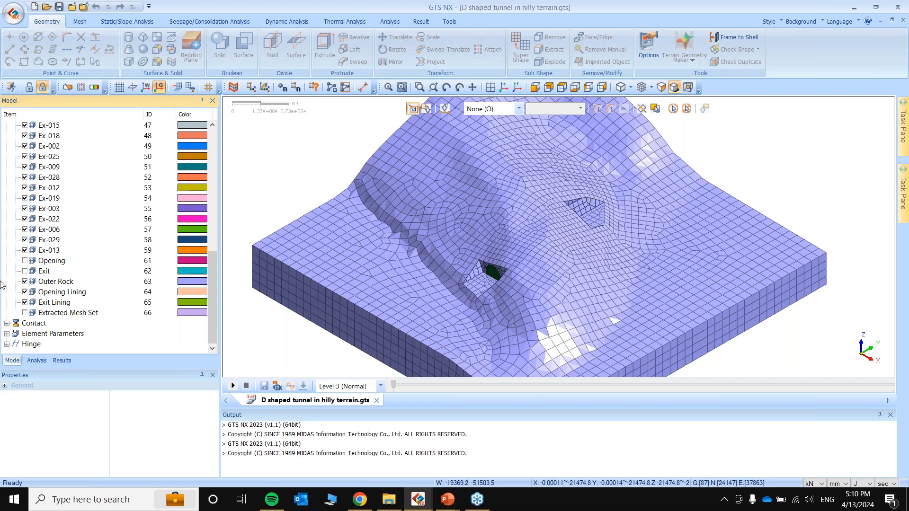
Highlight the Opening Lining mesh set and inspect it closely at the tunnel's opening portal.
{"action": "left_click", "coordinate": [59, 294]}
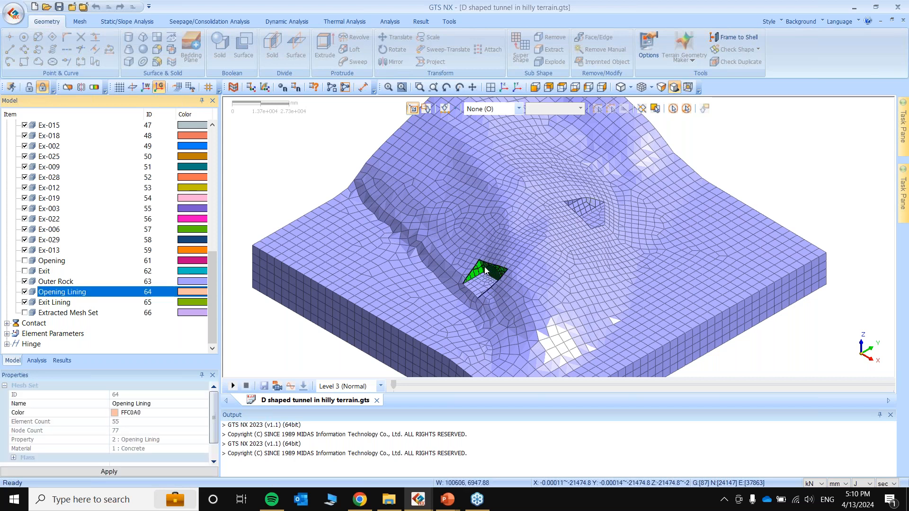
{"action": "scroll", "coordinate": [485, 270], "scroll_direction": "up", "scroll_amount": 1}
{"action": "scroll", "coordinate": [485, 271], "scroll_direction": "up", "scroll_amount": 3}
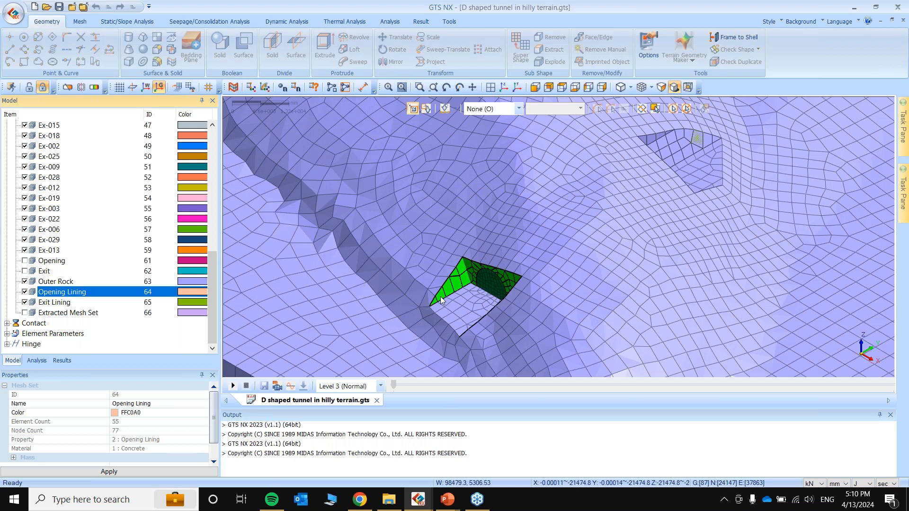
Review the CS - Tunnel Analysis result stages and examine both portals from a rotated view.
{"action": "left_click", "coordinate": [62, 360]}
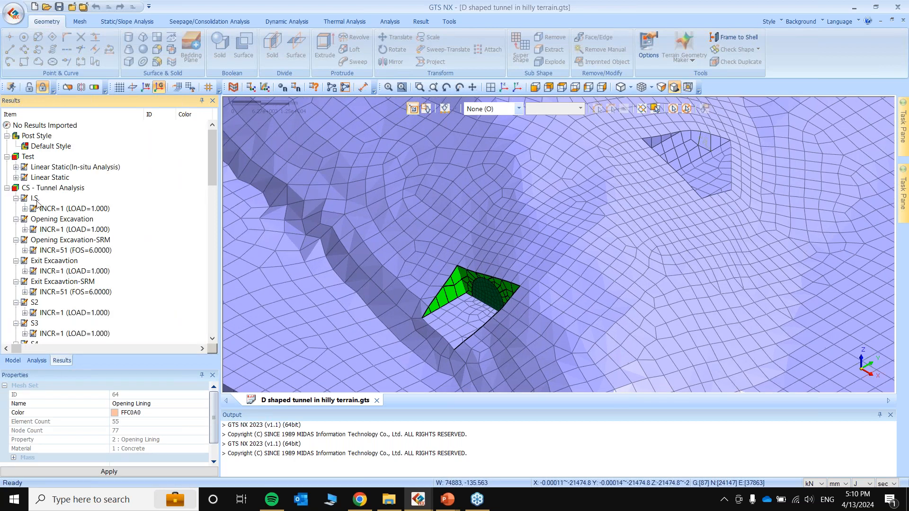
{"action": "scroll", "coordinate": [417, 298], "scroll_direction": "down", "scroll_amount": 1}
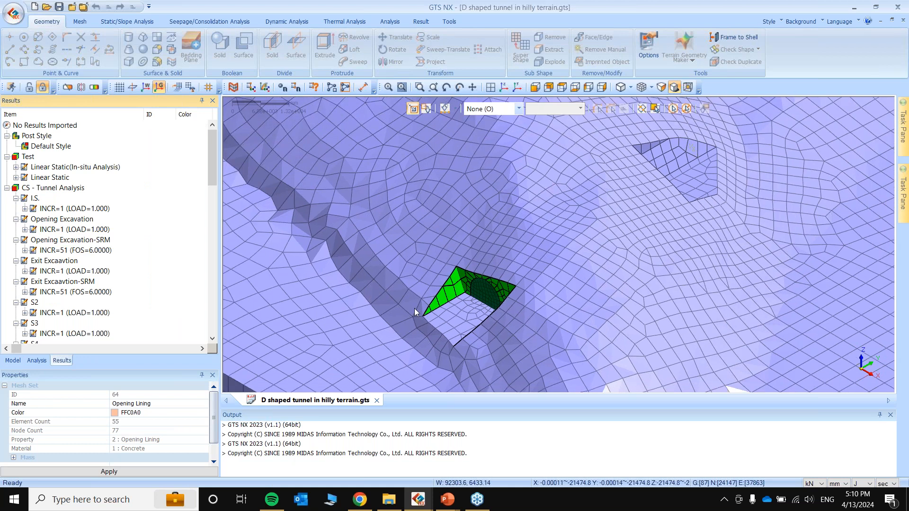
{"action": "scroll", "coordinate": [413, 308], "scroll_direction": "down", "scroll_amount": 1}
{"action": "middle_click_drag", "start_coordinate": [569, 288], "coordinate": [609, 235]}
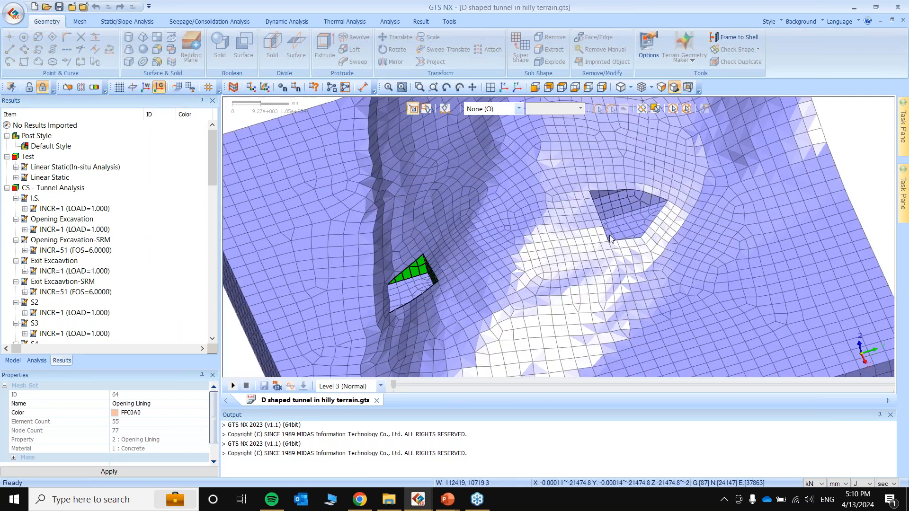
{"action": "scroll", "coordinate": [506, 246], "scroll_direction": "up", "scroll_amount": 1}
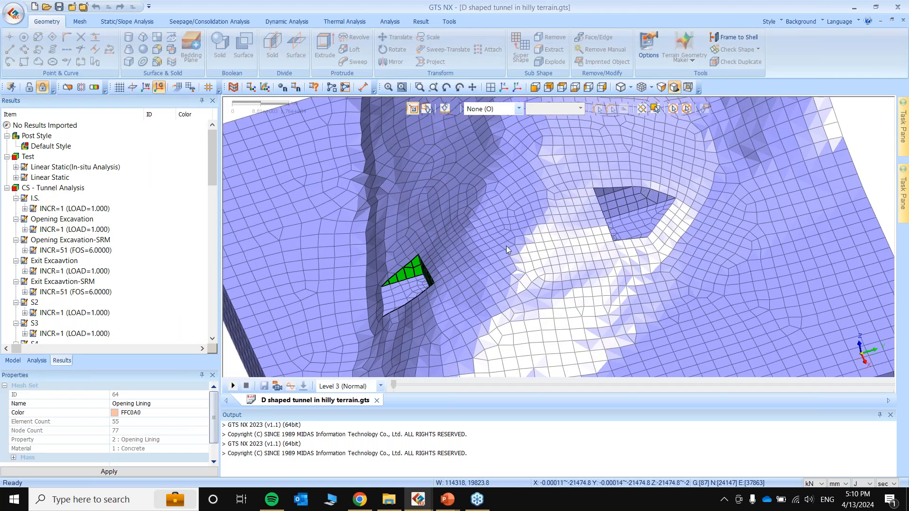
Display the TOTAL TRANSLATION (V) contour for the Opening Excavation stage, auto-range its legend, and inspect the opening portal.
{"action": "scroll", "coordinate": [506, 246], "scroll_direction": "up", "scroll_amount": 1}
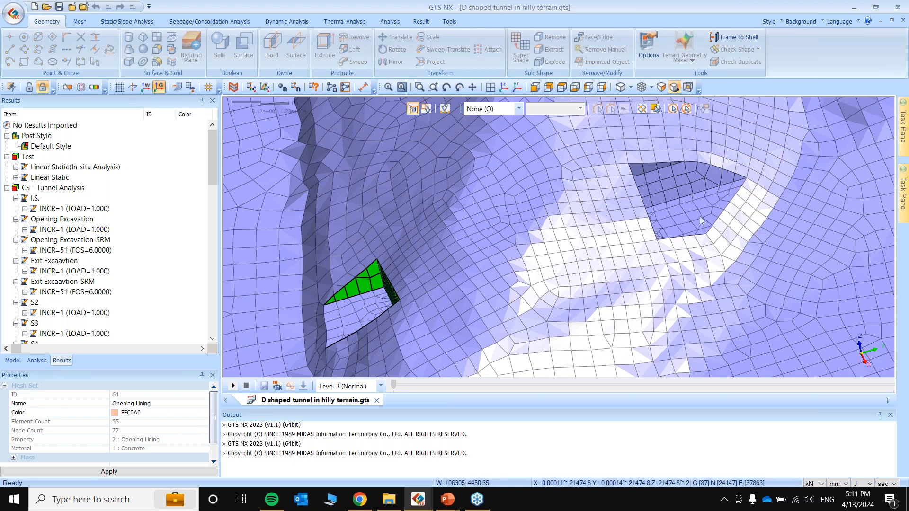
{"action": "left_click", "coordinate": [24, 229]}
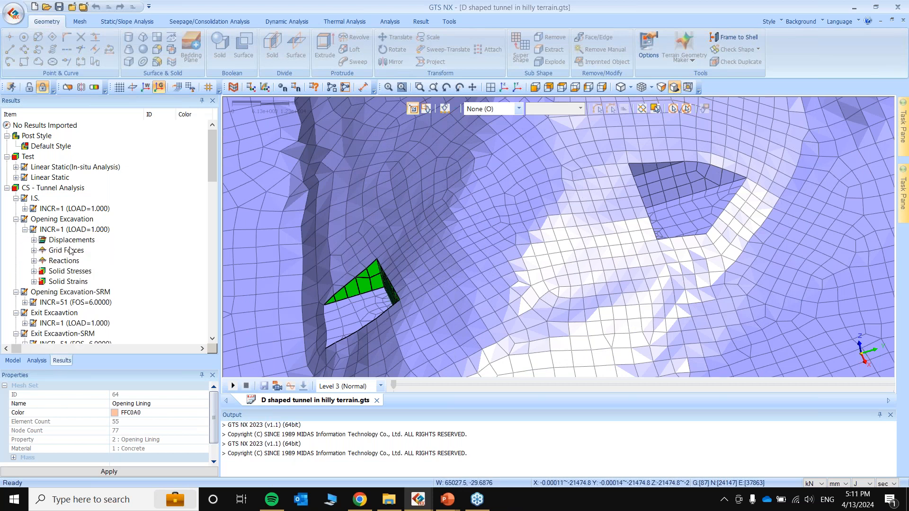
{"action": "scroll", "coordinate": [34, 241], "scroll_direction": "down", "scroll_amount": 1}
{"action": "left_click", "coordinate": [34, 209]}
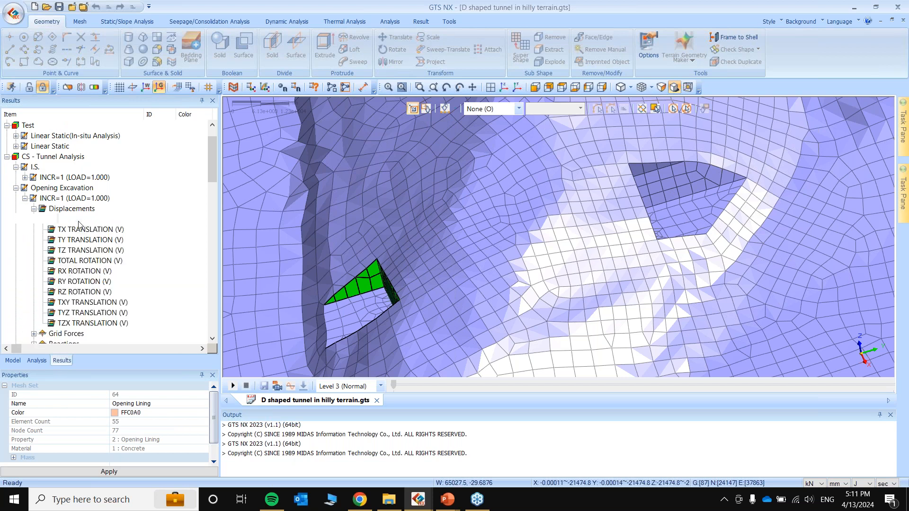
{"action": "double_click", "coordinate": [79, 220]}
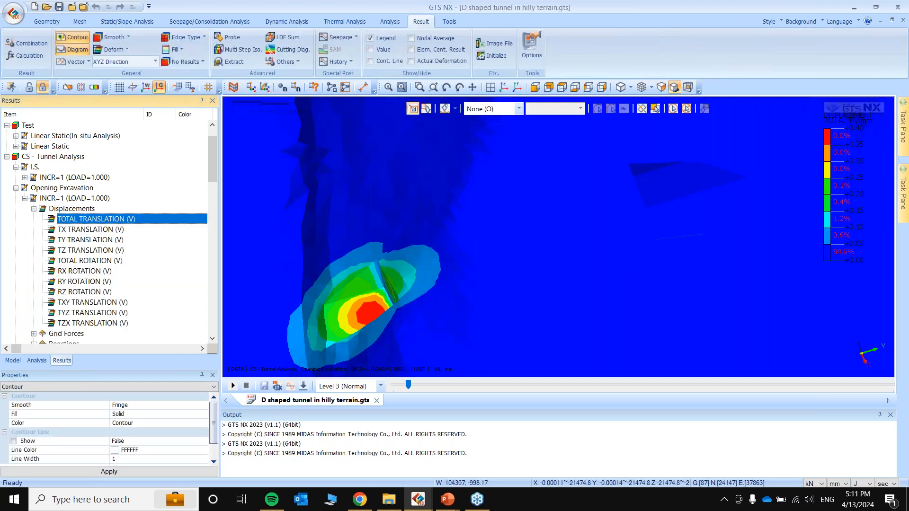
{"action": "right_click", "coordinate": [825, 190]}
{"action": "left_click", "coordinate": [854, 261]}
{"action": "middle_click_drag", "start_coordinate": [463, 253], "coordinate": [515, 250]}
{"action": "scroll", "coordinate": [432, 318], "scroll_direction": "up", "scroll_amount": 1}
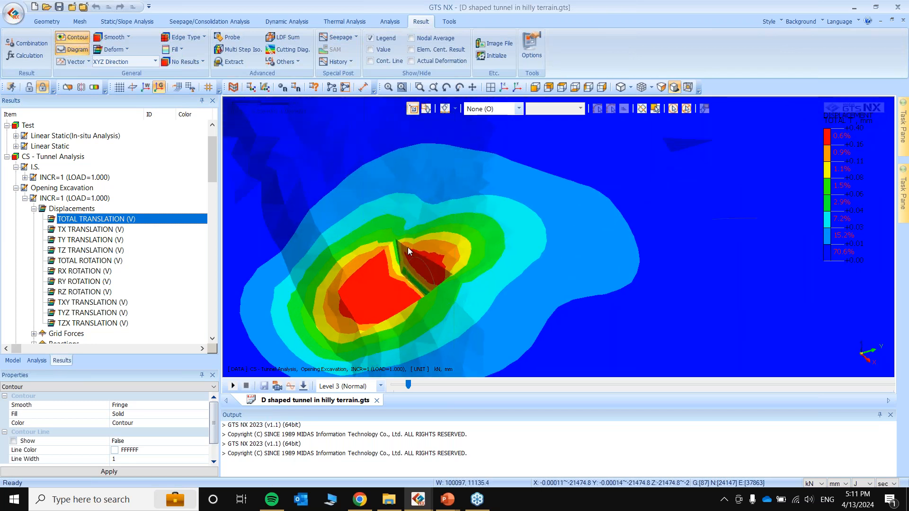
Select the Opening Excavation-SRM result at INCR=51 and rotate the model to bring both portals into view.
{"action": "scroll", "coordinate": [89, 255], "scroll_direction": "down", "scroll_amount": 3}
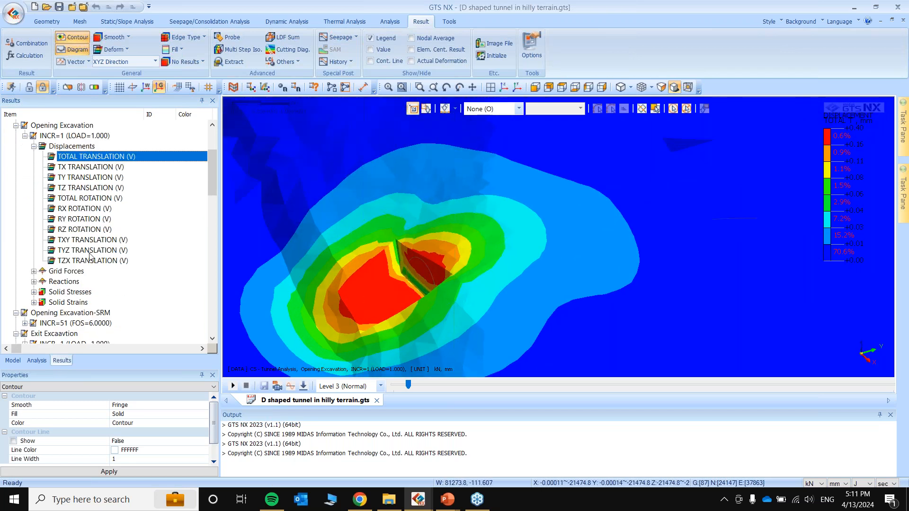
{"action": "left_click", "coordinate": [94, 292]}
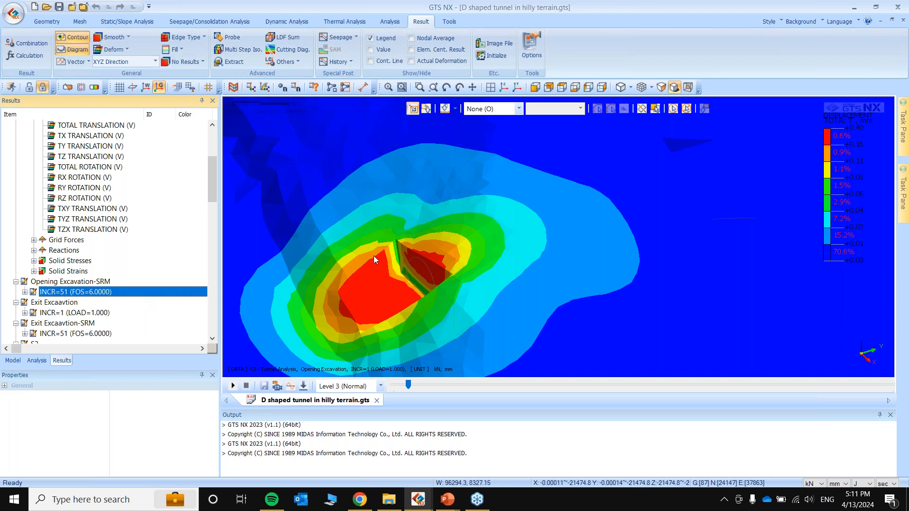
{"action": "scroll", "coordinate": [344, 268], "scroll_direction": "down", "scroll_amount": 3}
{"action": "middle_click_drag", "start_coordinate": [345, 276], "coordinate": [535, 294]}
Display the TOTAL TRANSLATION (V) contour for the exit excavation stage and auto-range its legend.
{"action": "scroll", "coordinate": [4, 248], "scroll_direction": "down", "scroll_amount": 2}
{"action": "left_click", "coordinate": [25, 250]}
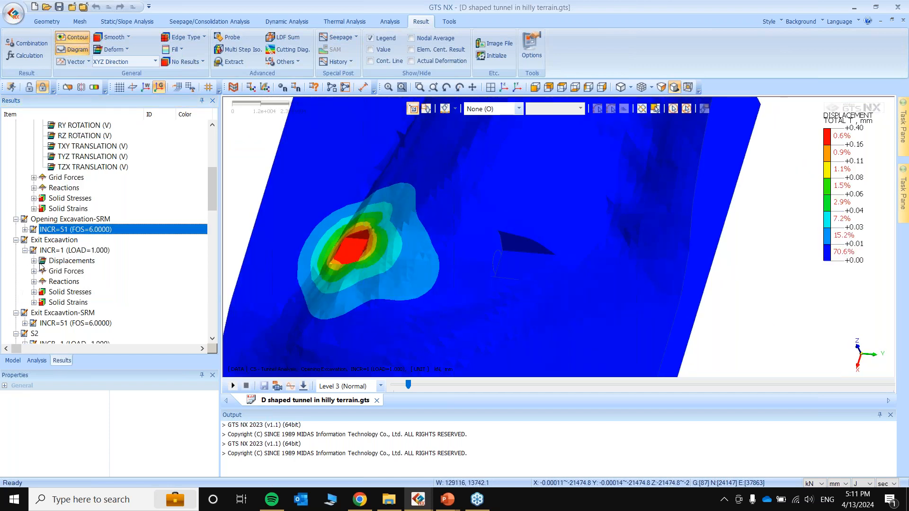
{"action": "left_click", "coordinate": [34, 260]}
{"action": "double_click", "coordinate": [67, 230]}
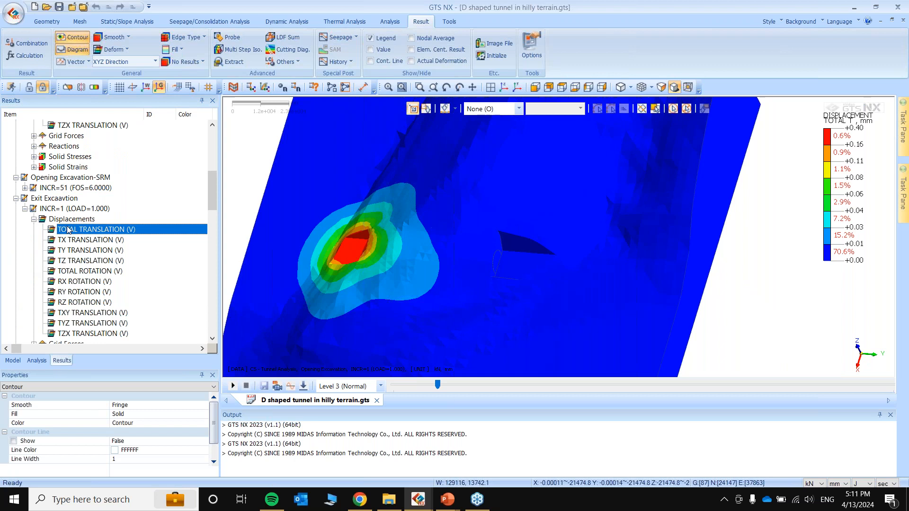
{"action": "right_click", "coordinate": [826, 220]}
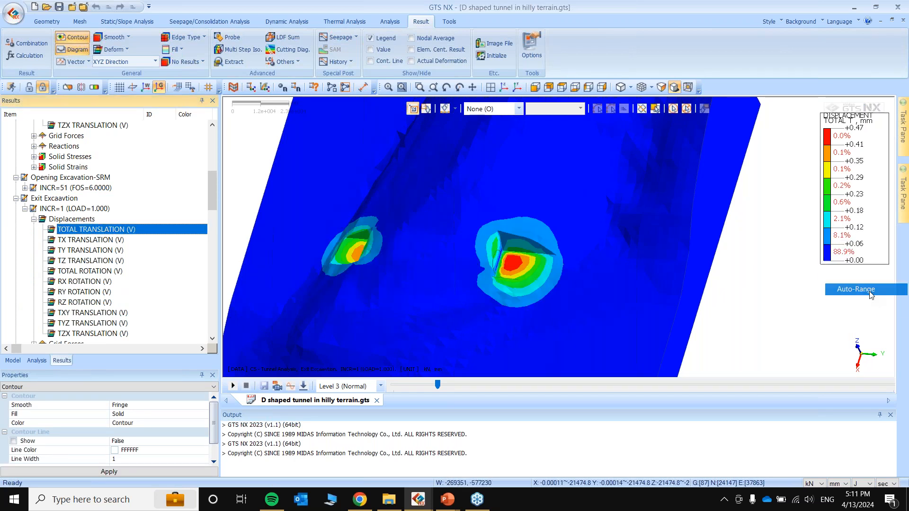
{"action": "left_click", "coordinate": [851, 291]}
{"action": "middle_click_drag", "start_coordinate": [488, 261], "coordinate": [513, 258]}
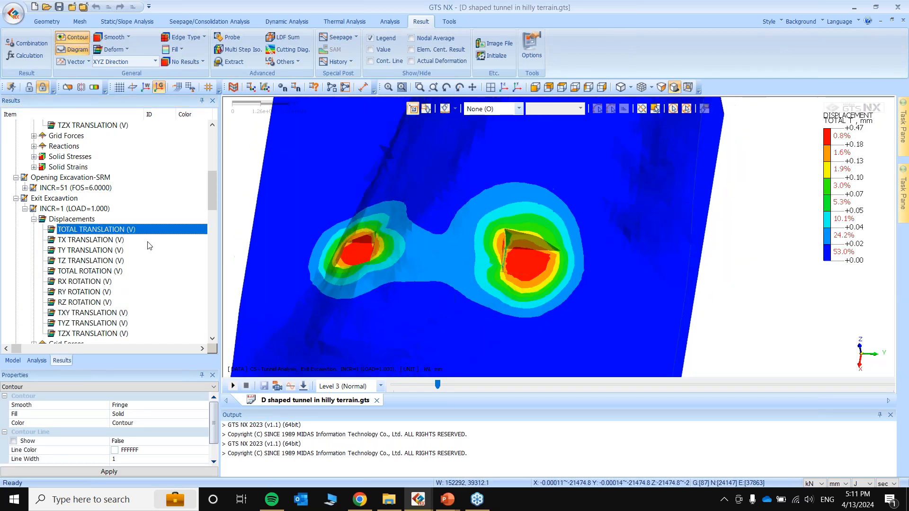
Display the TOTAL TRANSLATION (V) contour for construction stage S2 of the tunnel analysis.
{"action": "scroll", "coordinate": [90, 245], "scroll_direction": "down", "scroll_amount": 3}
{"action": "scroll", "coordinate": [90, 246], "scroll_direction": "down", "scroll_amount": 1}
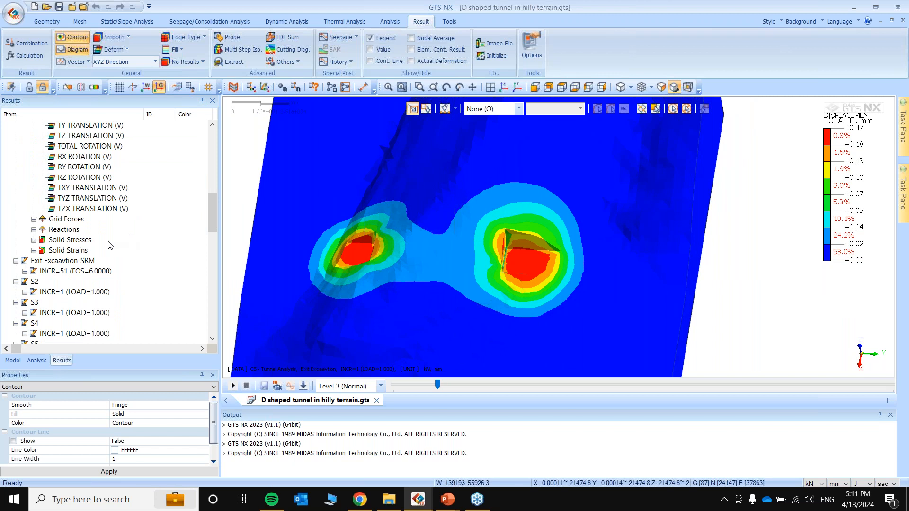
{"action": "scroll", "coordinate": [99, 252], "scroll_direction": "up", "scroll_amount": 6}
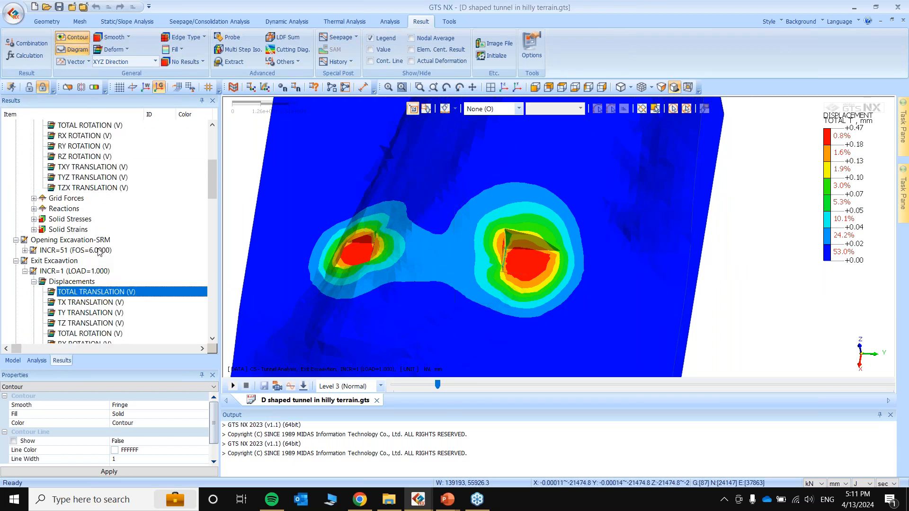
{"action": "scroll", "coordinate": [99, 252], "scroll_direction": "up", "scroll_amount": 2}
{"action": "scroll", "coordinate": [98, 251], "scroll_direction": "down", "scroll_amount": 7}
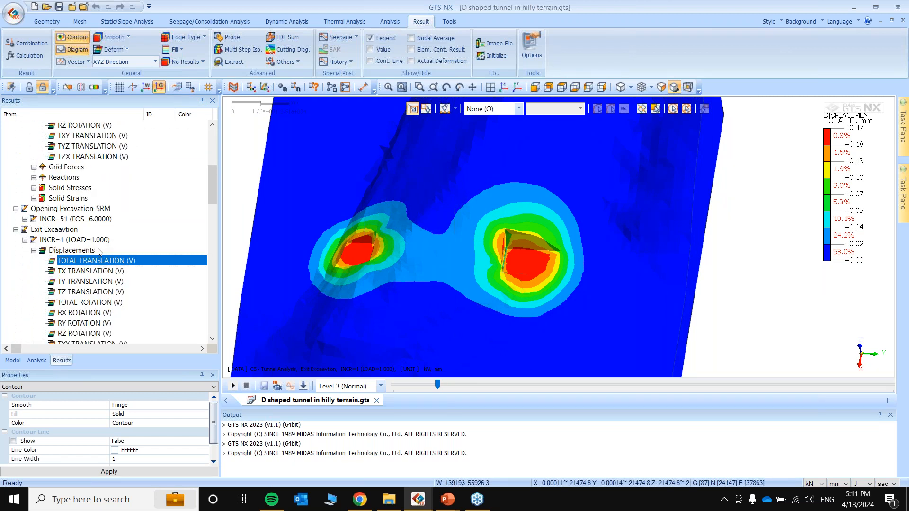
{"action": "scroll", "coordinate": [99, 252], "scroll_direction": "down", "scroll_amount": 3}
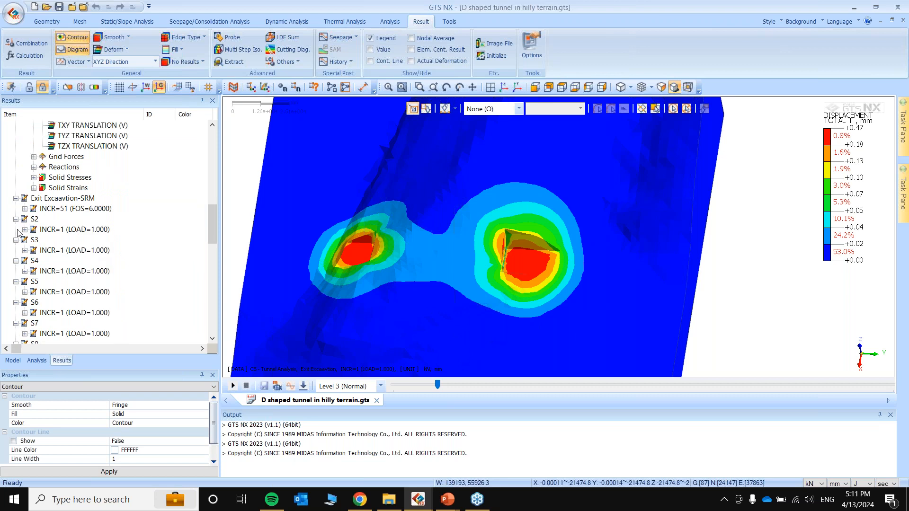
{"action": "left_click", "coordinate": [25, 229]}
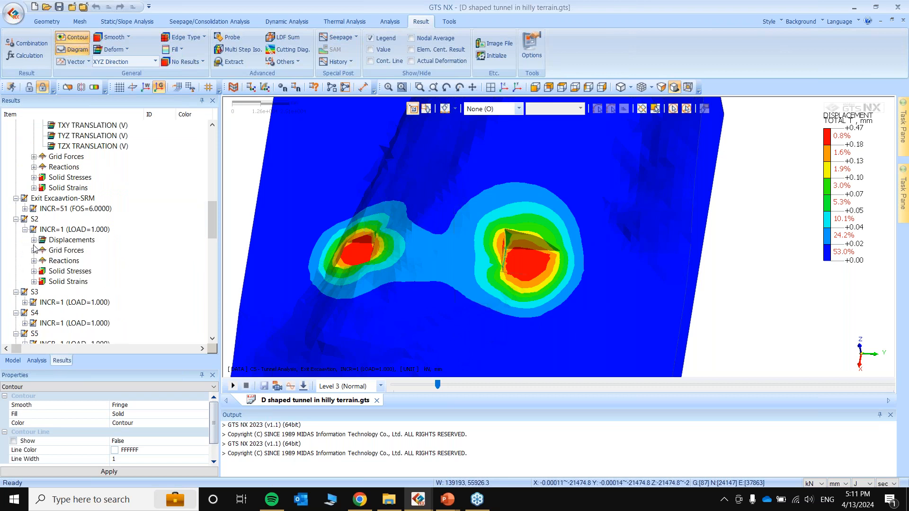
{"action": "left_click", "coordinate": [34, 239]}
{"action": "double_click", "coordinate": [77, 230]}
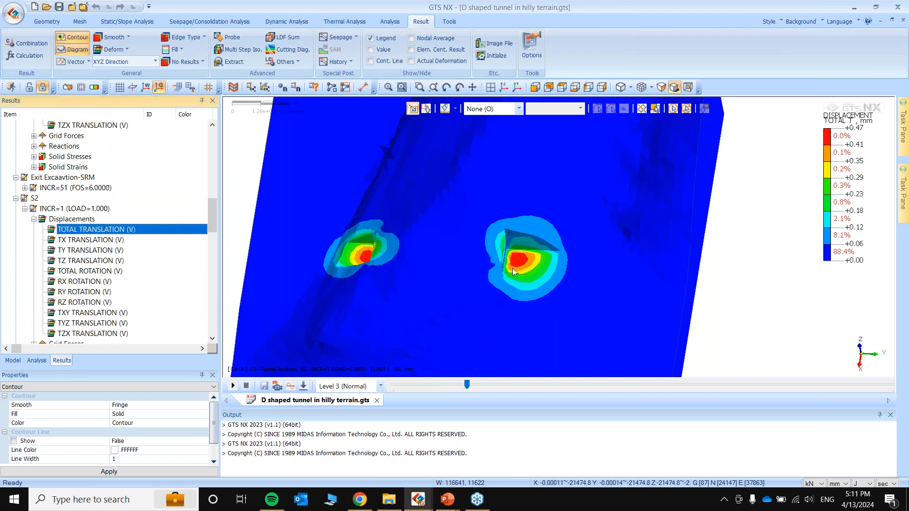
Auto-range the S2 displacement legend and inspect the contours around both portals up close.
{"action": "right_click", "coordinate": [855, 206]}
{"action": "left_click", "coordinate": [860, 270]}
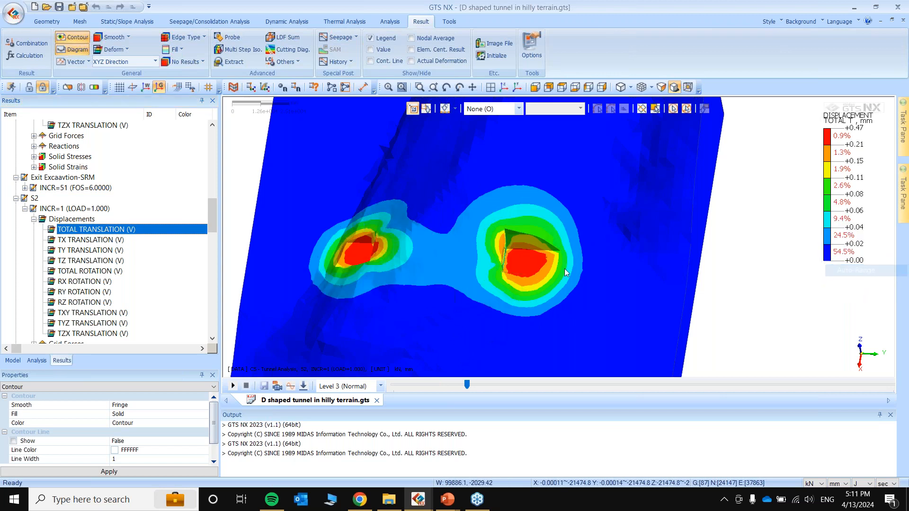
{"action": "middle_click_drag", "start_coordinate": [469, 273], "coordinate": [501, 270]}
{"action": "scroll", "coordinate": [448, 249], "scroll_direction": "up", "scroll_amount": 4}
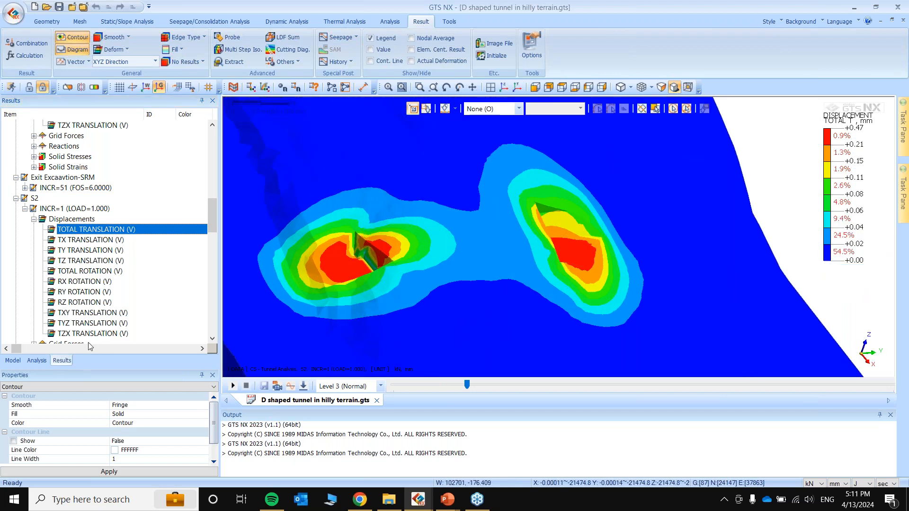
Hide the Outer Rock mesh set to isolate the tunnel's displacement contour, and select the Exit Lining mesh set.
{"action": "left_click", "coordinate": [12, 360]}
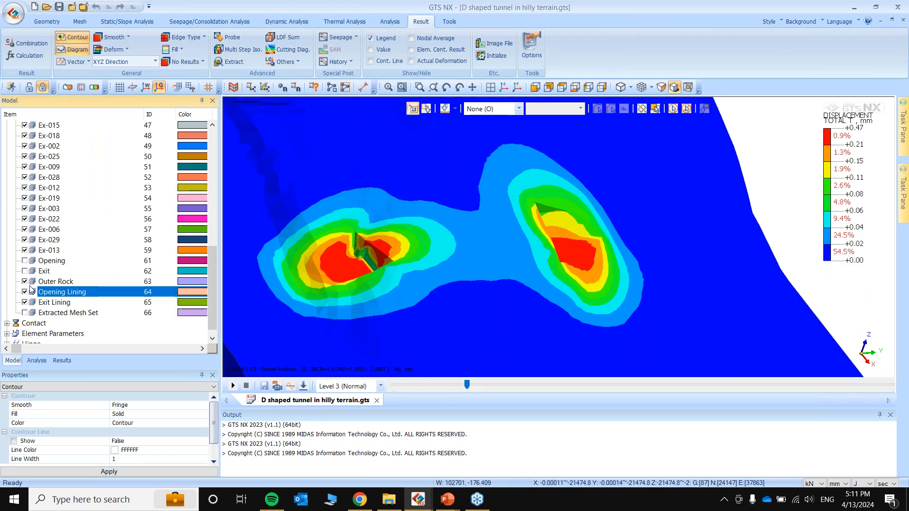
{"action": "left_click", "coordinate": [25, 282]}
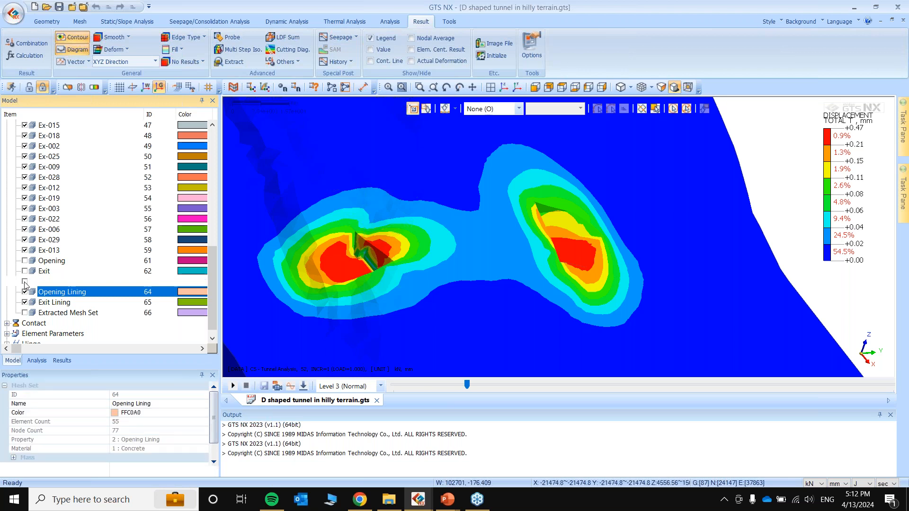
{"action": "left_click", "coordinate": [55, 305]}
{"action": "scroll", "coordinate": [149, 383], "scroll_direction": "down", "scroll_amount": 1}
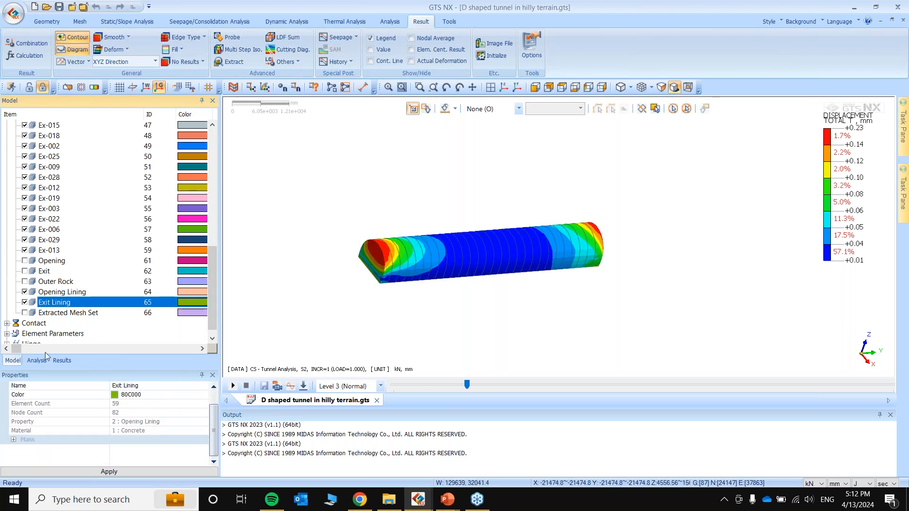
Expand the S7 stage's INCR=1 results and examine the isolated tunnel's displacement contour from a rotated view.
{"action": "left_click", "coordinate": [62, 361]}
{"action": "scroll", "coordinate": [85, 264], "scroll_direction": "down", "scroll_amount": 4}
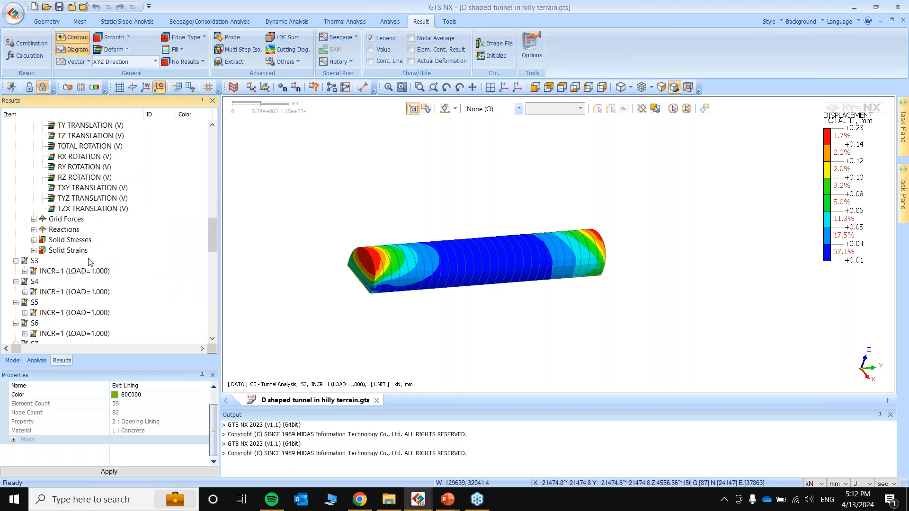
{"action": "scroll", "coordinate": [119, 247], "scroll_direction": "up", "scroll_amount": 3}
{"action": "scroll", "coordinate": [60, 251], "scroll_direction": "down", "scroll_amount": 6}
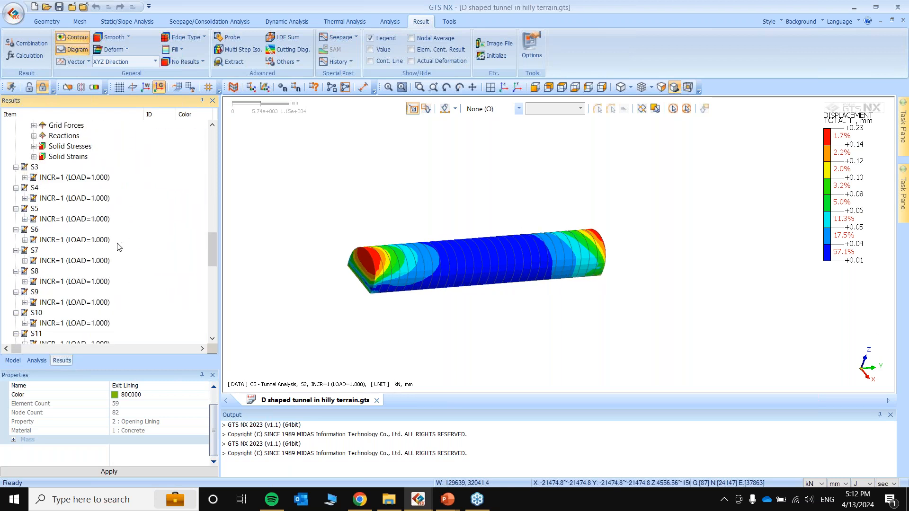
{"action": "left_click", "coordinate": [25, 261]}
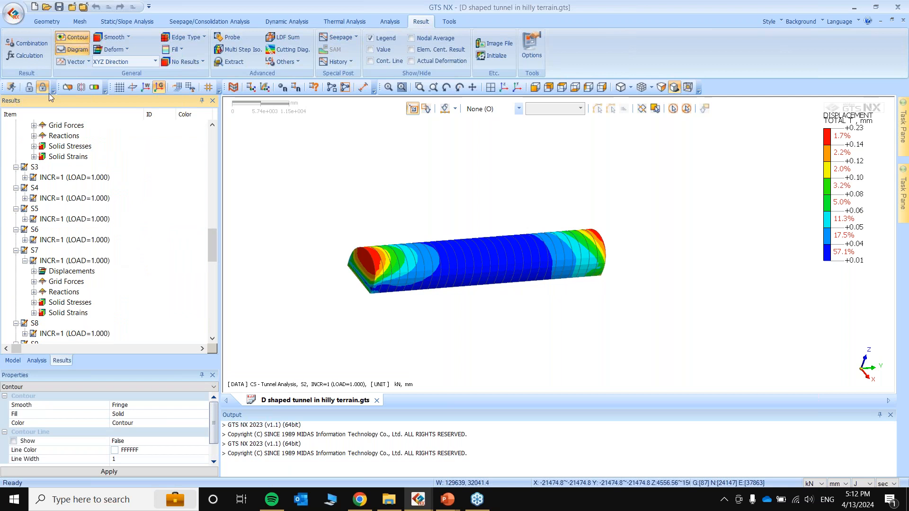
{"action": "middle_click_drag", "start_coordinate": [426, 195], "coordinate": [410, 194]}
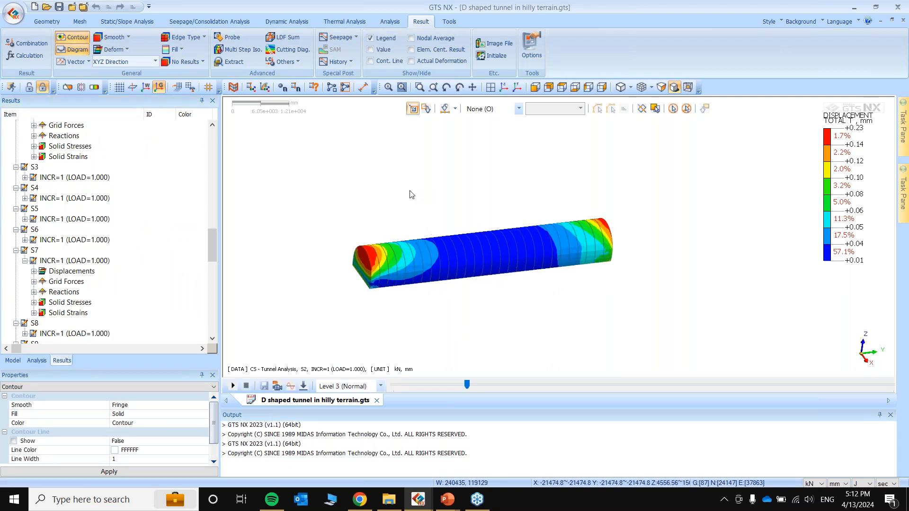
{"action": "right_click", "coordinate": [830, 207]}
Show the Outer Rock mesh set again and bring the surrounding hillside with both portals into view.
{"action": "left_click", "coordinate": [13, 360]}
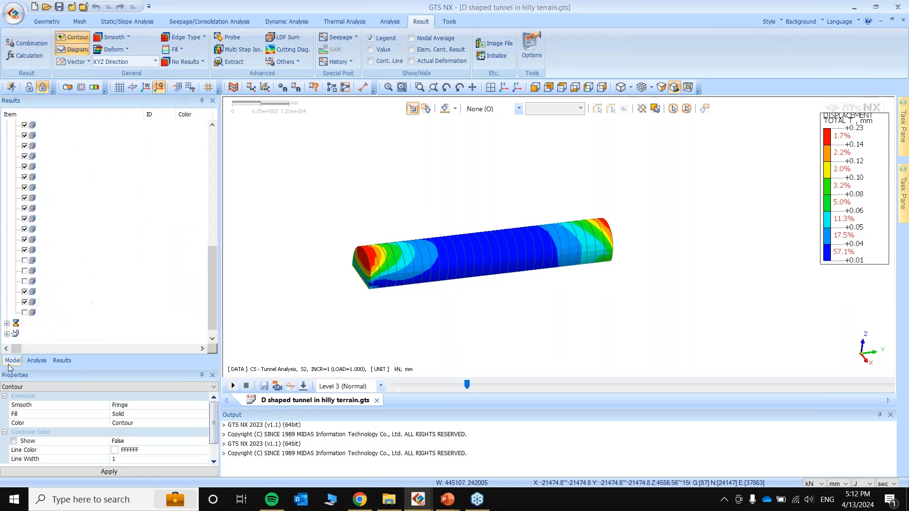
{"action": "left_click", "coordinate": [31, 302]}
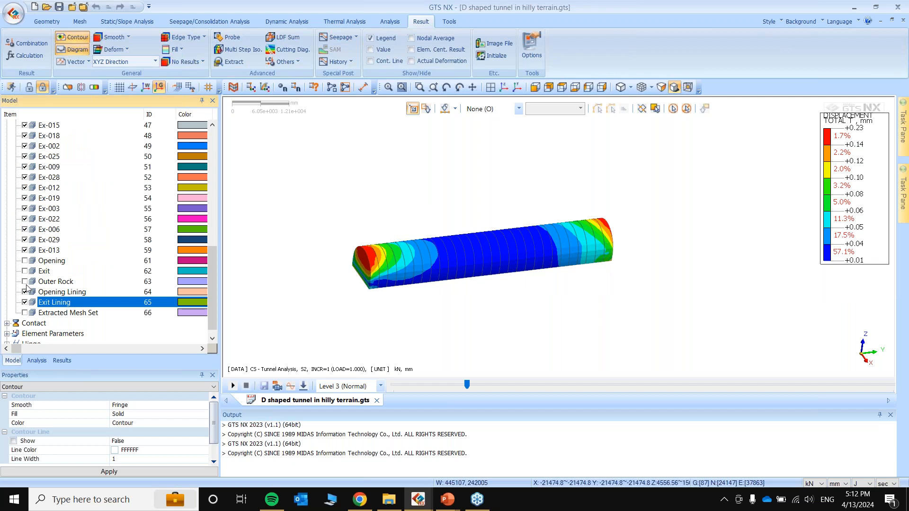
{"action": "left_click", "coordinate": [25, 281]}
{"action": "scroll", "coordinate": [480, 277], "scroll_direction": "down", "scroll_amount": 6}
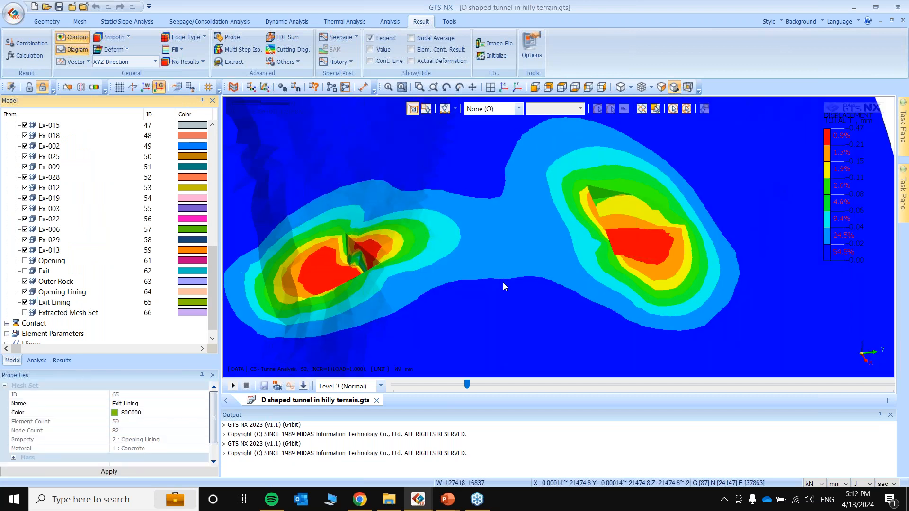
Step the total displacement contour through the later construction stages to the final S30-SRM stage and inspect the deformed zone.
{"action": "left_click", "coordinate": [535, 386]}
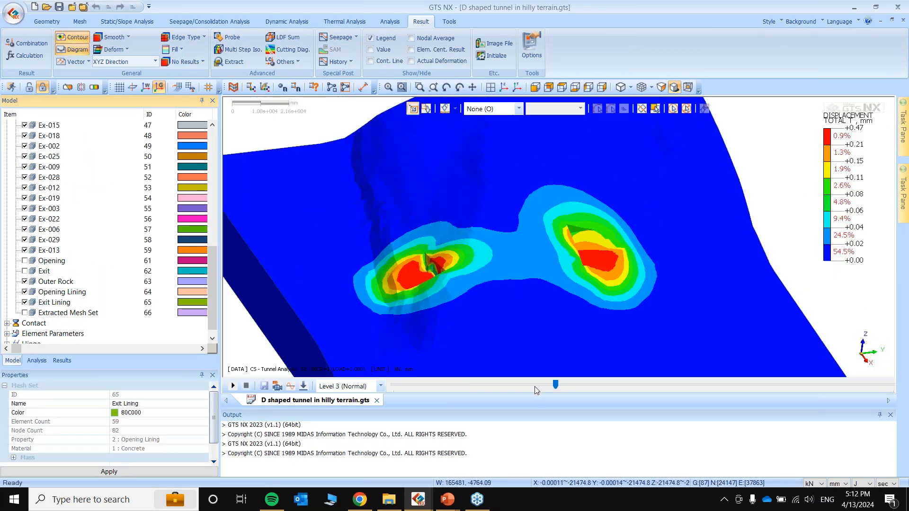
{"action": "left_click", "coordinate": [602, 388]}
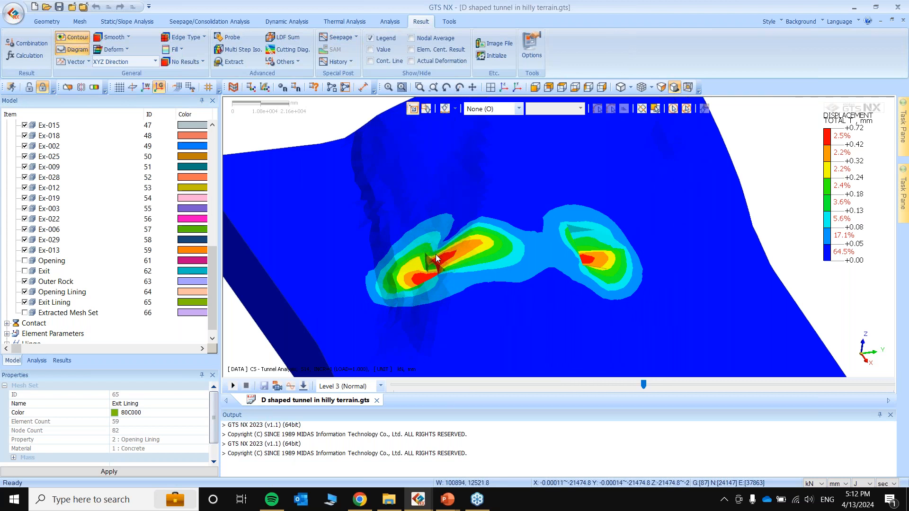
{"action": "left_click", "coordinate": [669, 386]}
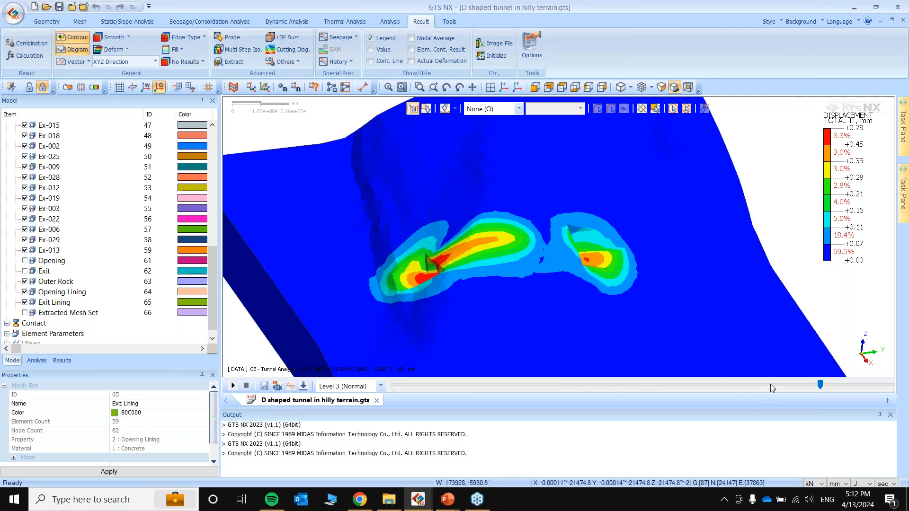
{"action": "left_click", "coordinate": [842, 384]}
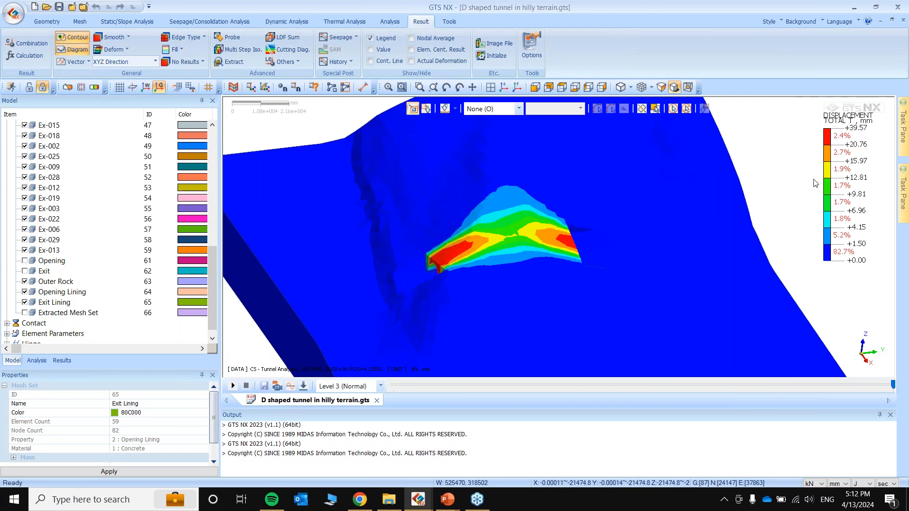
{"action": "right_click", "coordinate": [845, 182]}
{"action": "left_click", "coordinate": [779, 207]}
{"action": "scroll", "coordinate": [467, 247], "scroll_direction": "up", "scroll_amount": 1}
{"action": "scroll", "coordinate": [467, 246], "scroll_direction": "up", "scroll_amount": 2}
Find the S30-SRM stage in the results and select its INCR=36 entry to review the factor of safety.
{"action": "left_click", "coordinate": [62, 360]}
{"action": "scroll", "coordinate": [71, 292], "scroll_direction": "down", "scroll_amount": 4}
{"action": "left_click_drag", "start_coordinate": [213, 282], "coordinate": [213, 327]}
{"action": "left_click", "coordinate": [46, 333]}
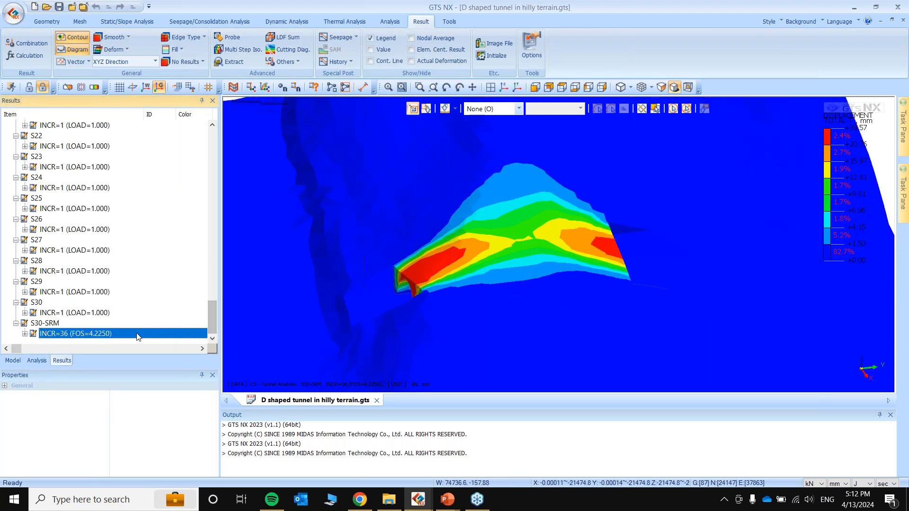
{"action": "scroll", "coordinate": [575, 267], "scroll_direction": "down", "scroll_amount": 3}
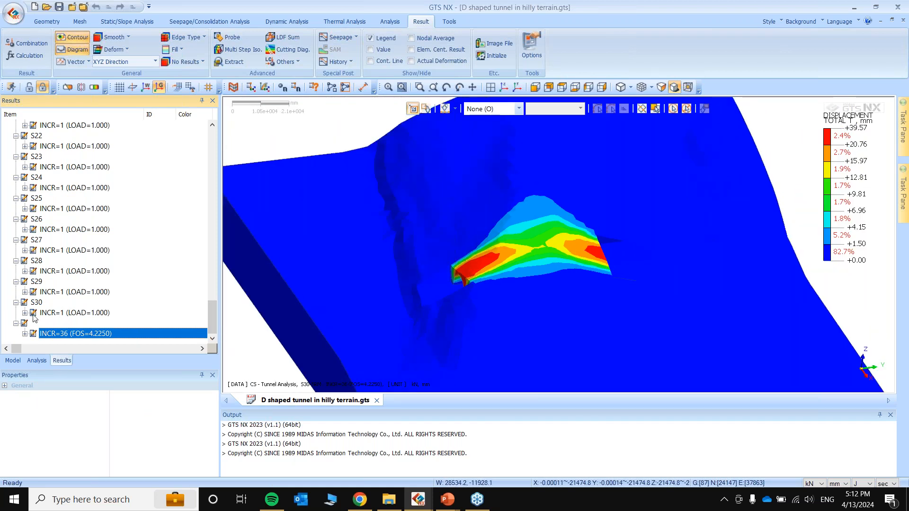
Display the E-EQUIVALENT solid strain contour for the S30-SRM stage's INCR=36 results and set its legend to Auto-Range.
{"action": "left_click", "coordinate": [24, 333]}
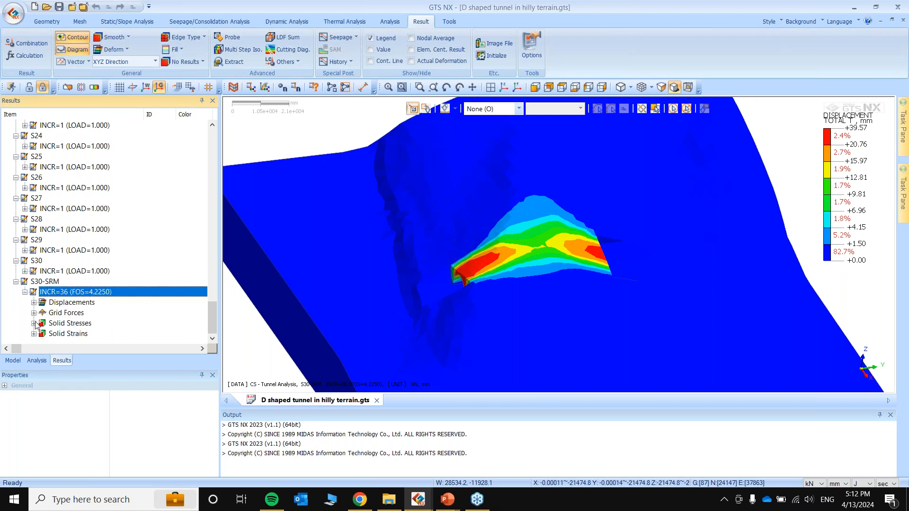
{"action": "left_click", "coordinate": [34, 333]}
{"action": "left_click", "coordinate": [74, 325]}
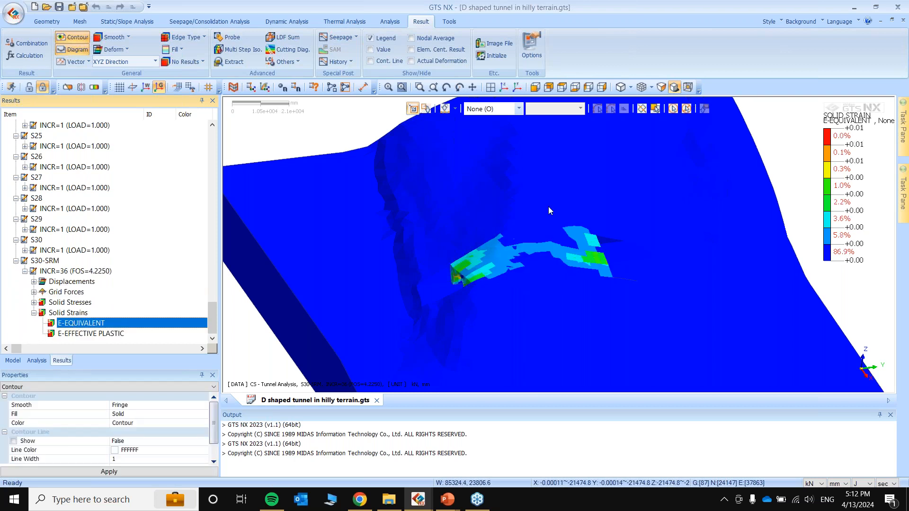
{"action": "right_click", "coordinate": [825, 172]}
{"action": "left_click", "coordinate": [855, 237]}
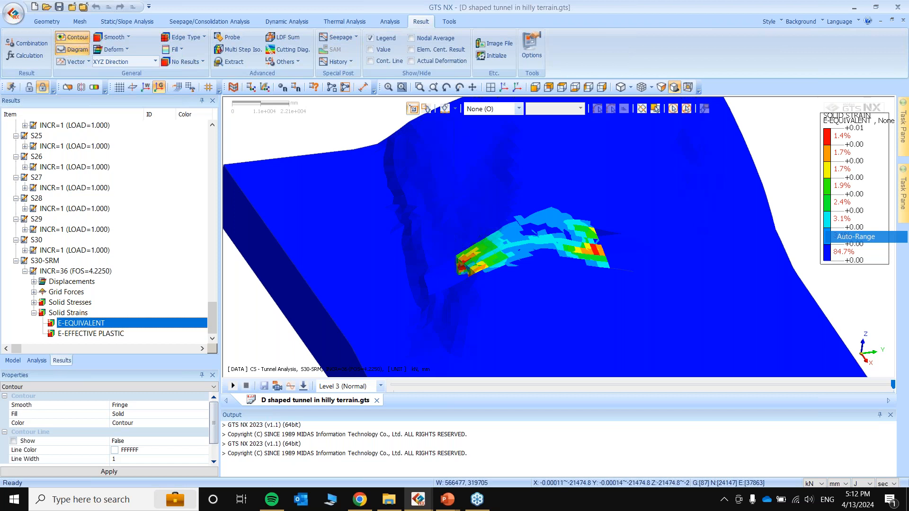
Turn on Nodal Average and Elem. Cent. Result for the strain contour and examine the strain around both tunnel portals up close.
{"action": "left_click", "coordinate": [411, 38]}
{"action": "left_click", "coordinate": [411, 49]}
{"action": "scroll", "coordinate": [523, 266], "scroll_direction": "up", "scroll_amount": 3}
{"action": "scroll", "coordinate": [523, 266], "scroll_direction": "up", "scroll_amount": 1}
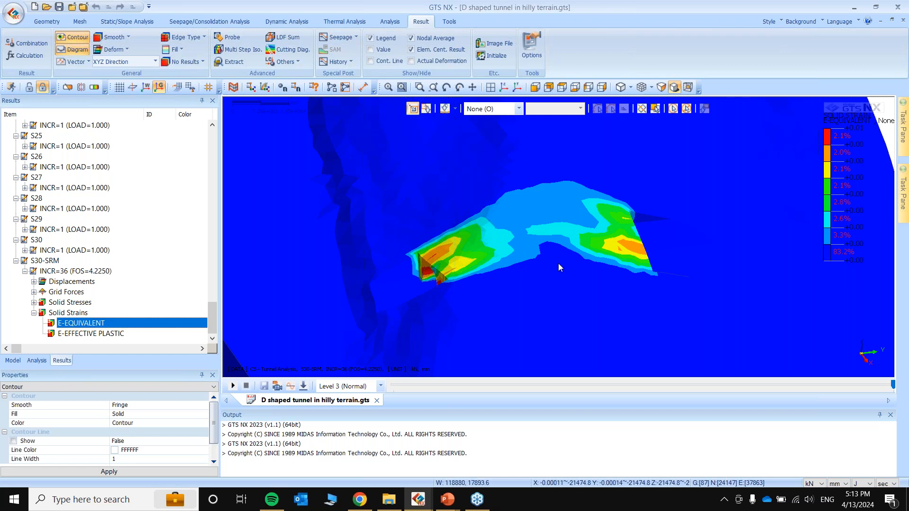
{"action": "scroll", "coordinate": [558, 265], "scroll_direction": "up", "scroll_amount": 2}
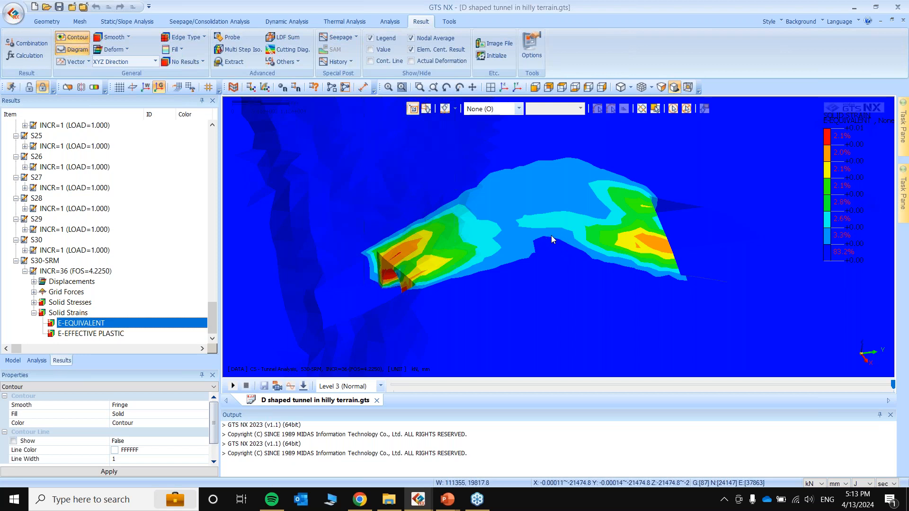
Show the whole hillside model in an isometric view and open the strain legend's options.
{"action": "left_click", "coordinate": [502, 89]}
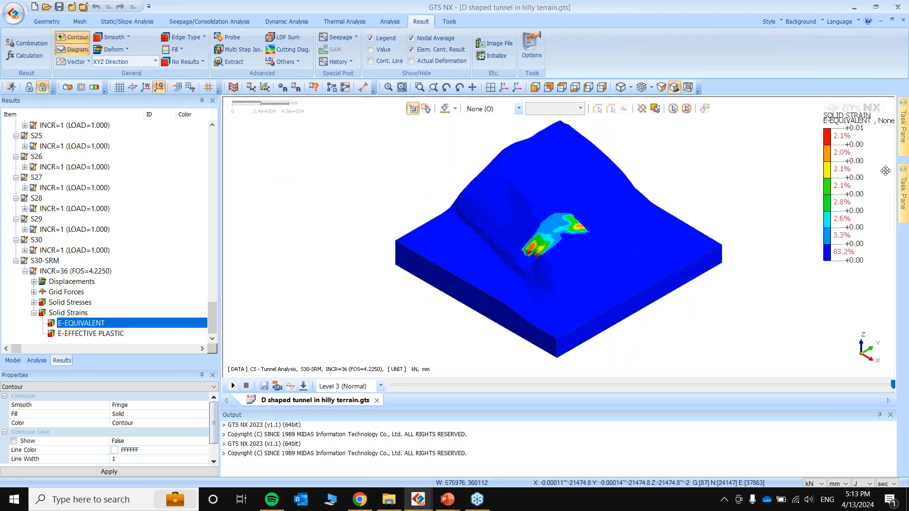
{"action": "right_click", "coordinate": [842, 169]}
{"action": "left_click", "coordinate": [800, 176]}
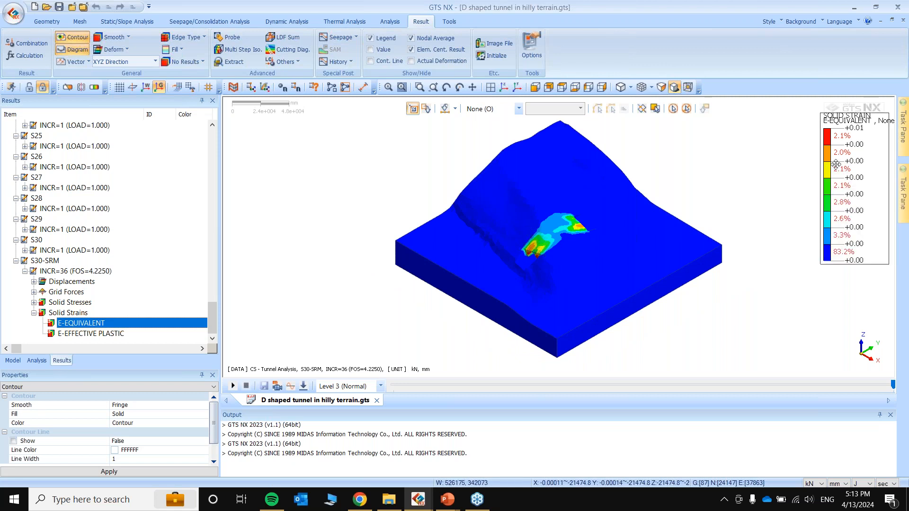